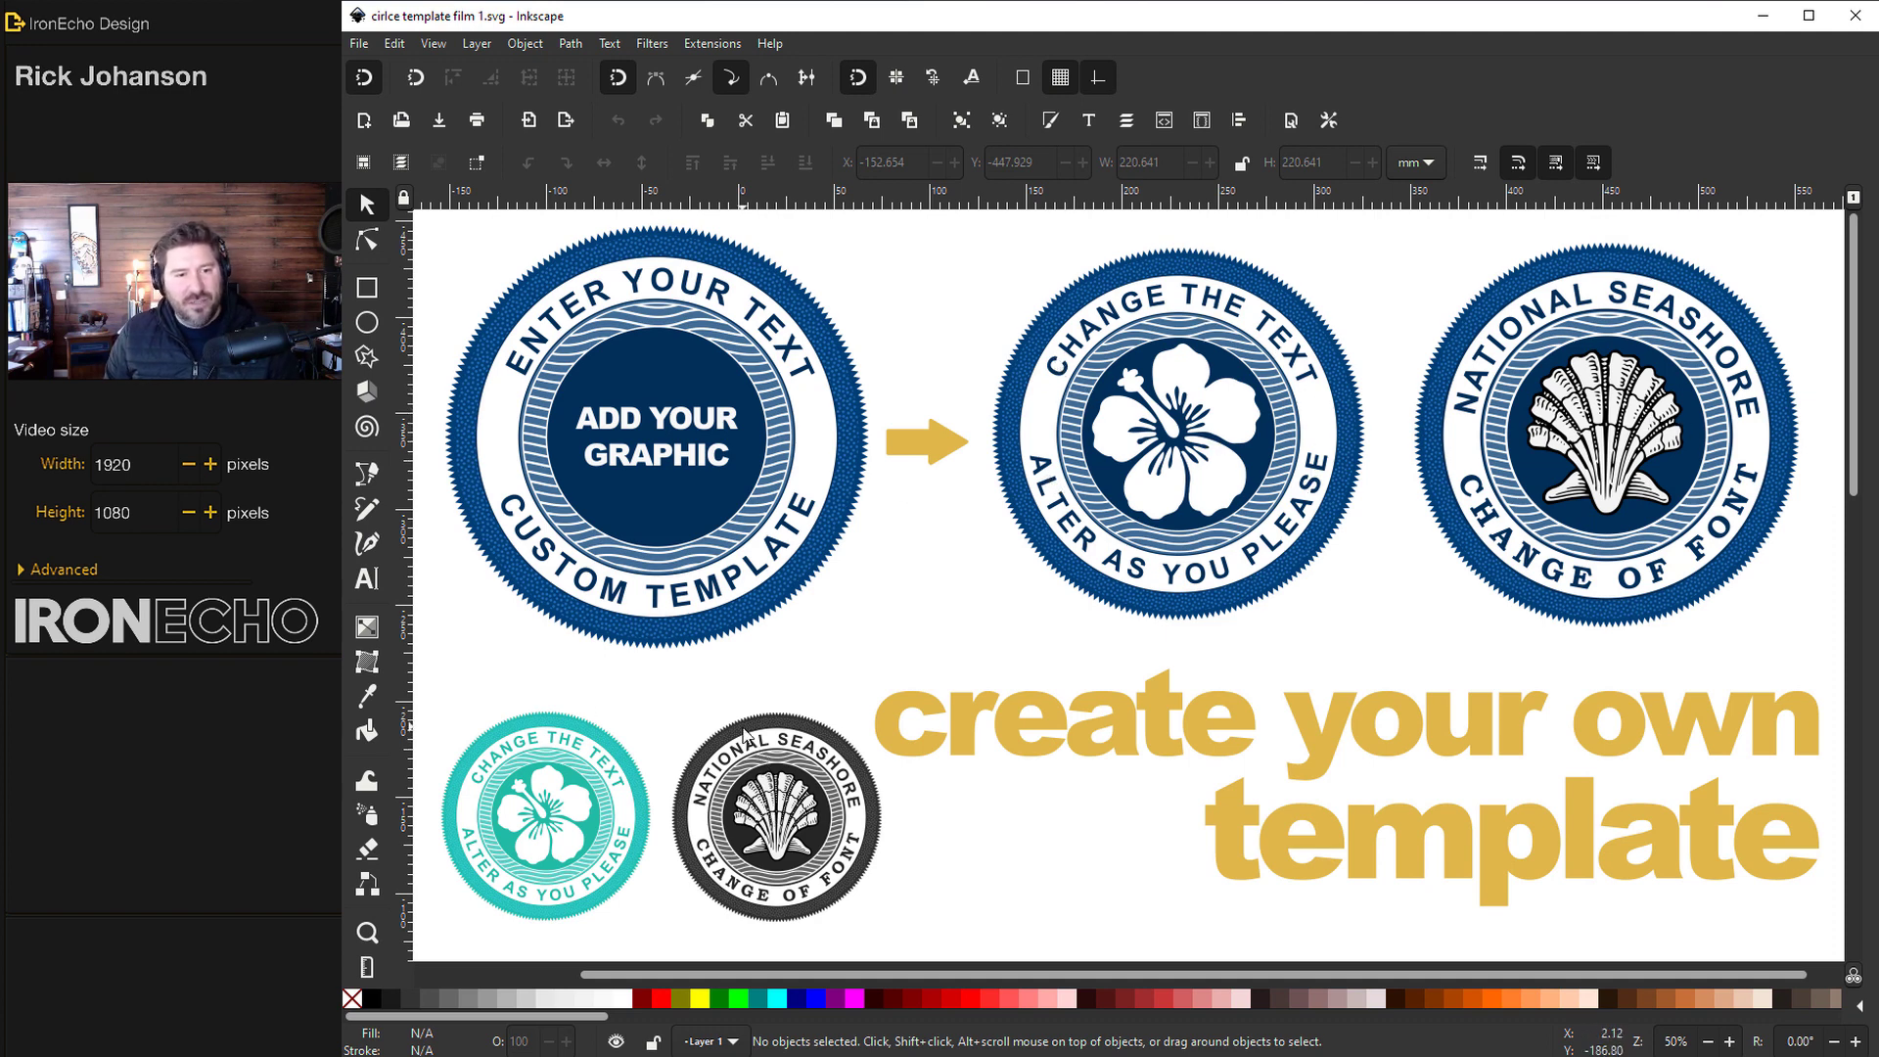
# In New document 3, try the scallop and hibiscus flower graphics in the badge centre
pyautogui.moveTo(567, 1052)
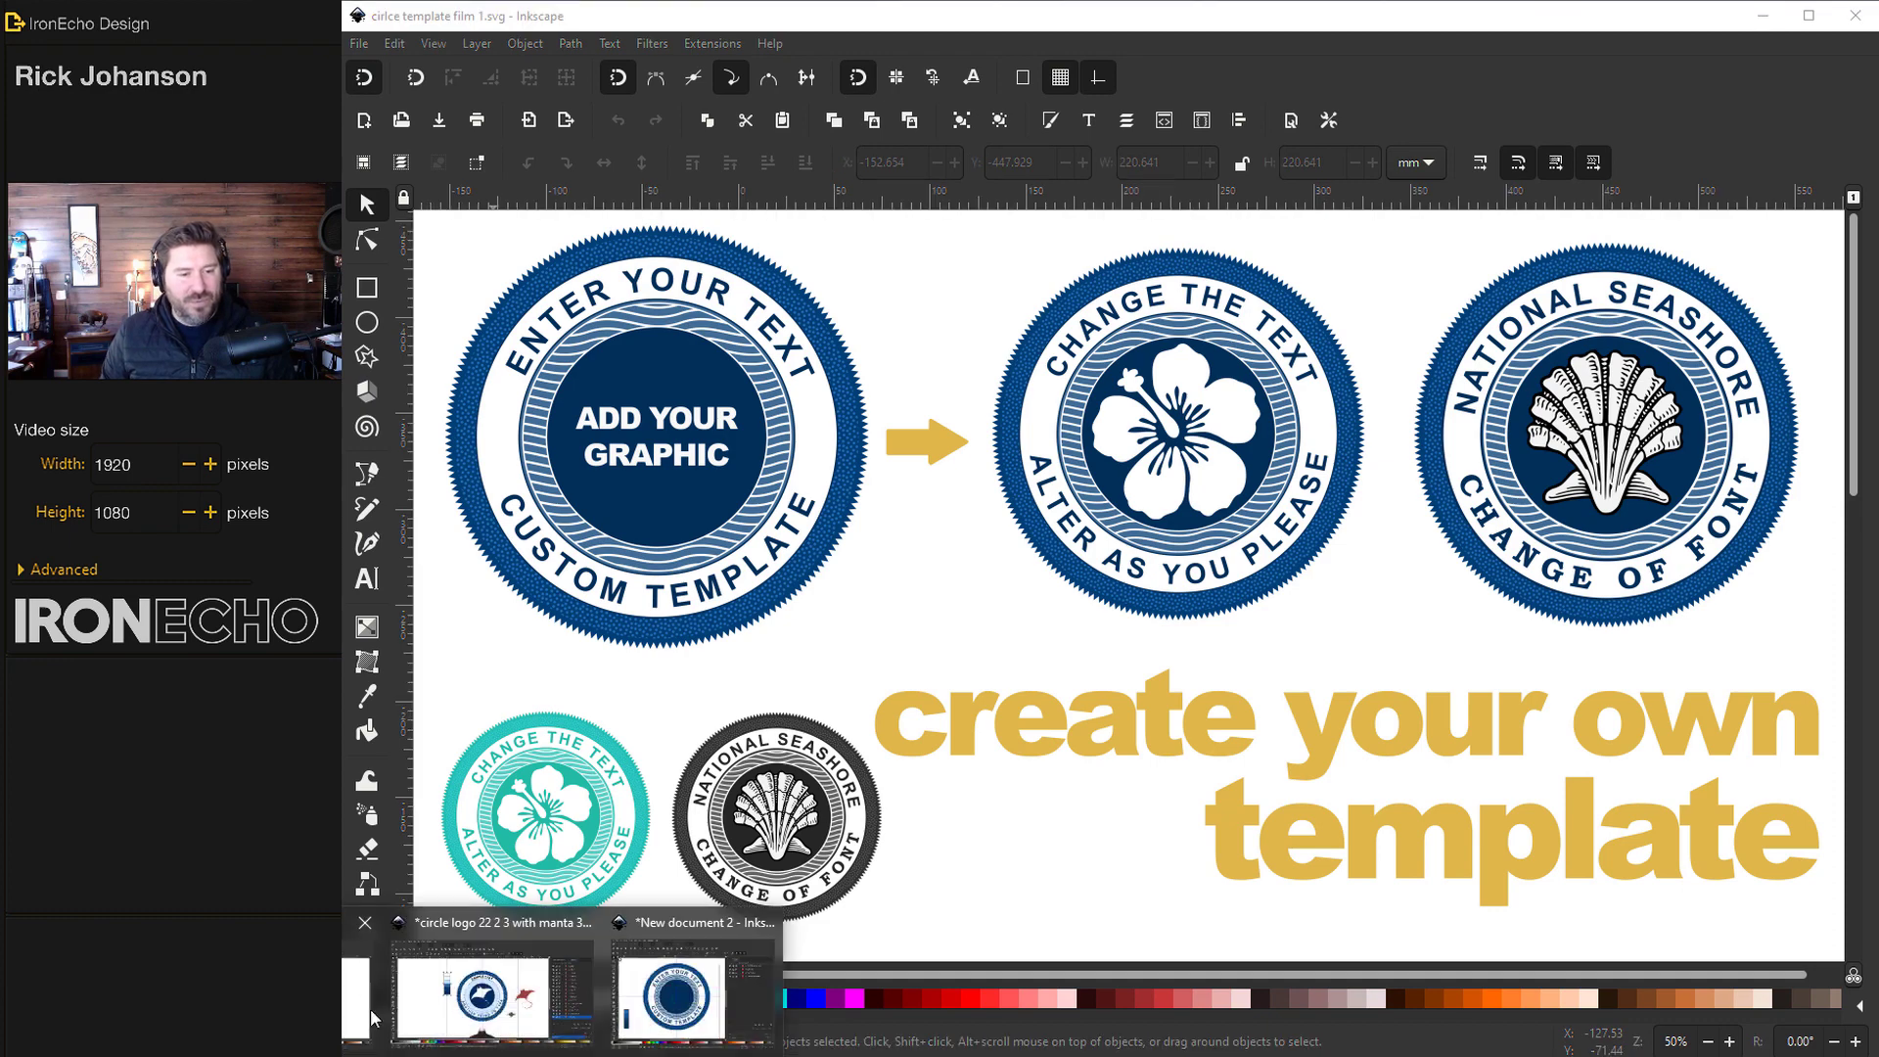
pyautogui.click(657, 954)
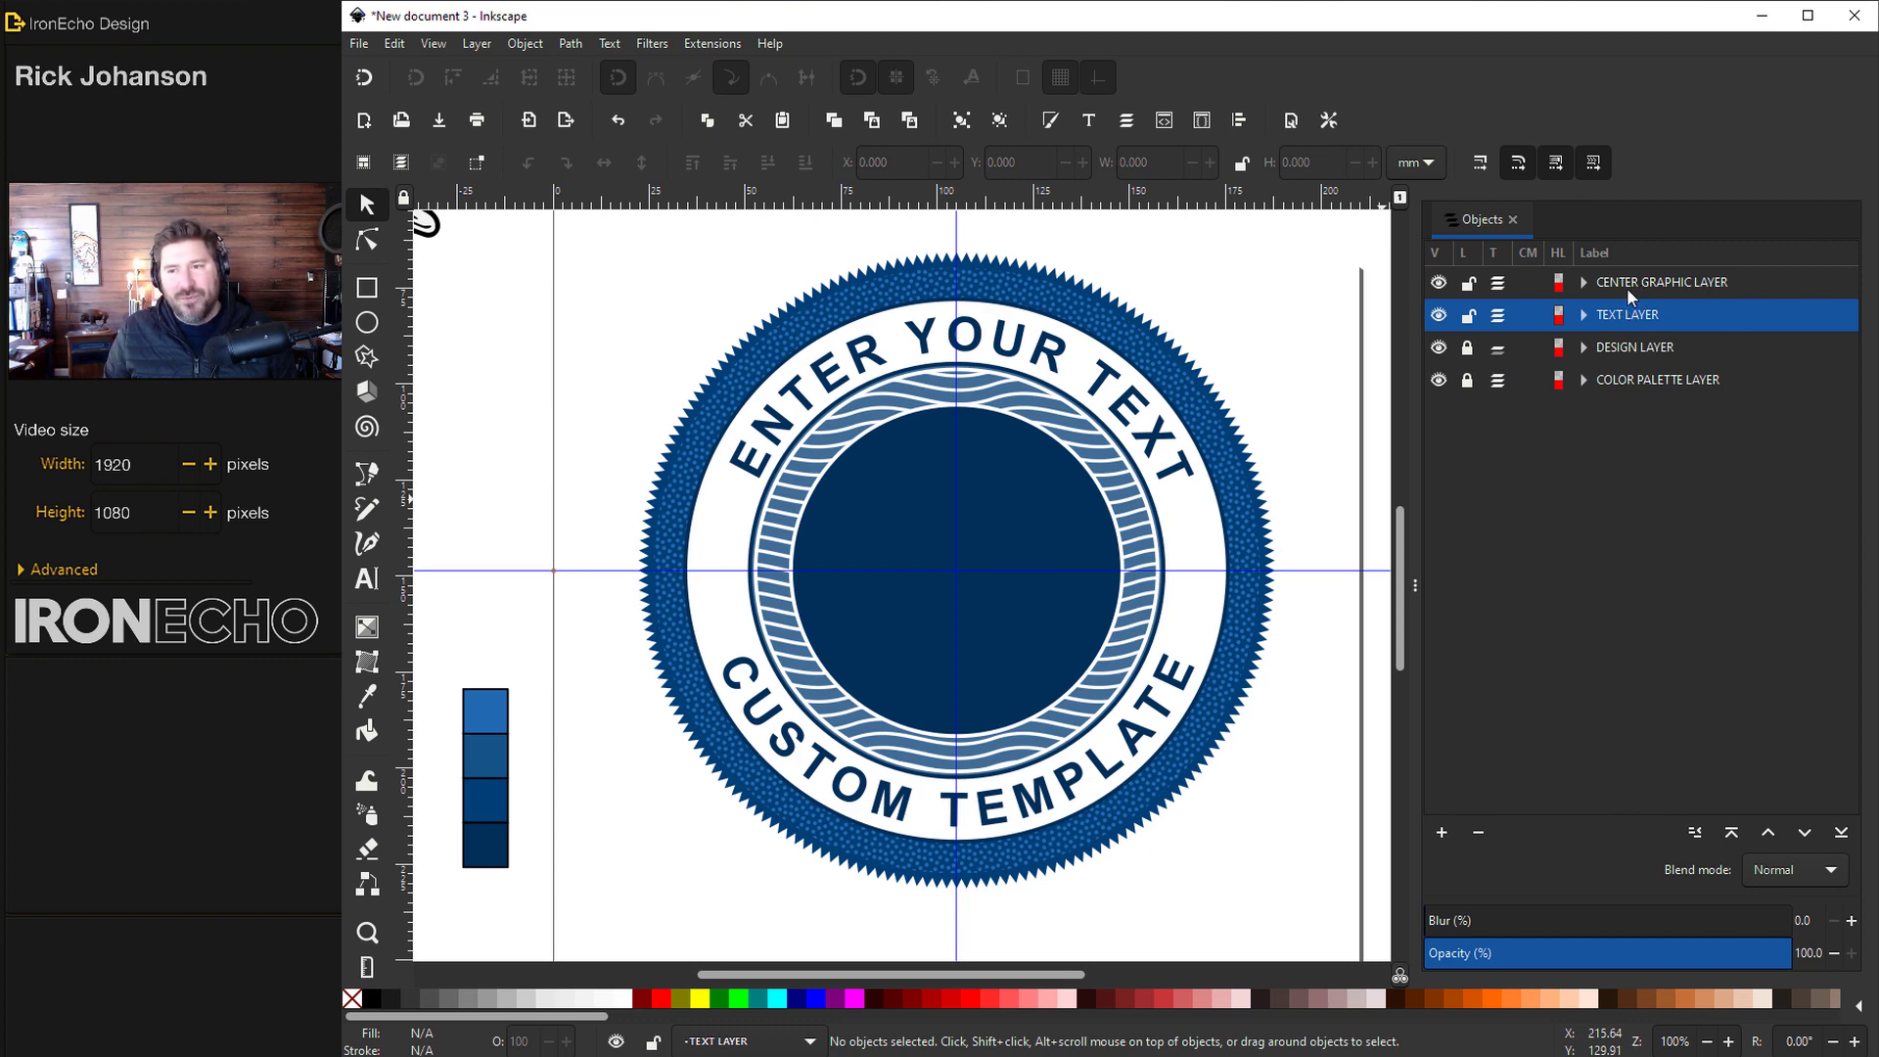
pyautogui.click(913, 579)
pyautogui.moveTo(912, 586); pyautogui.dragTo(979, 582)
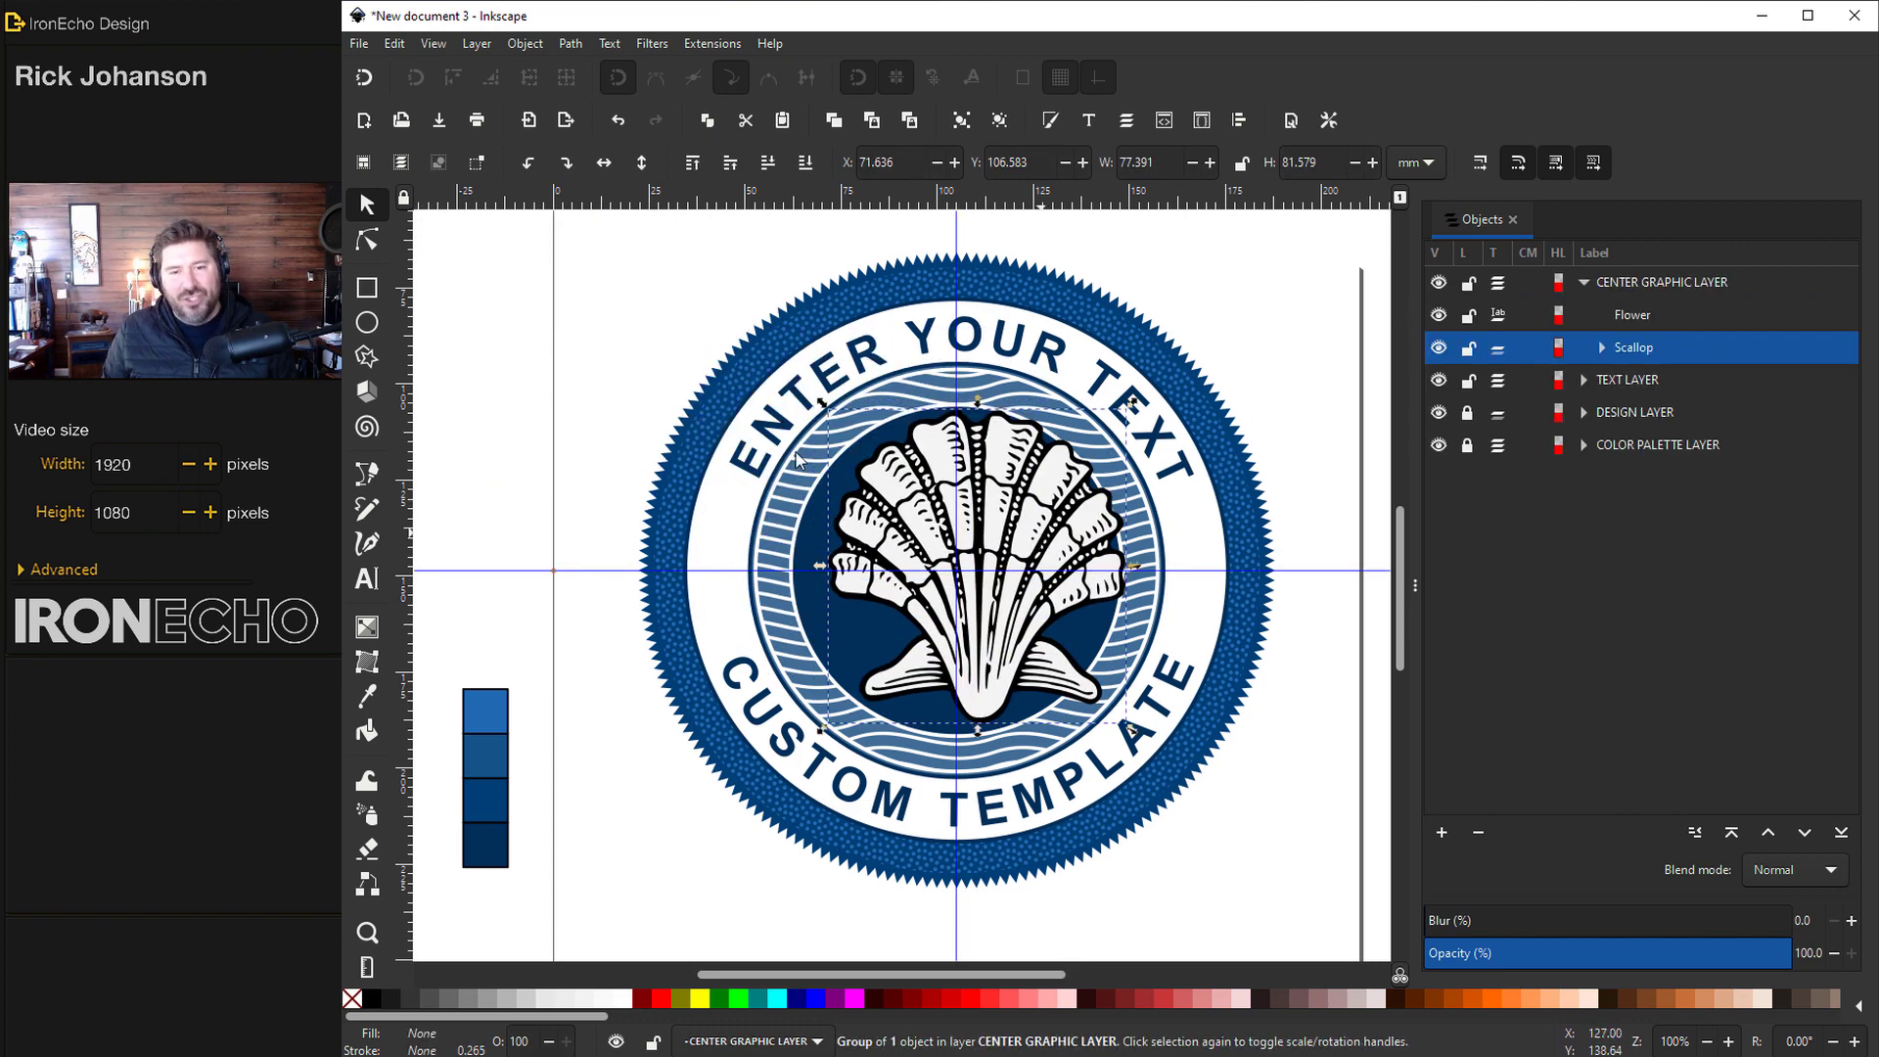
pyautogui.moveTo(764, 447); pyautogui.dragTo(224, 206)
pyautogui.click(1367, 246)
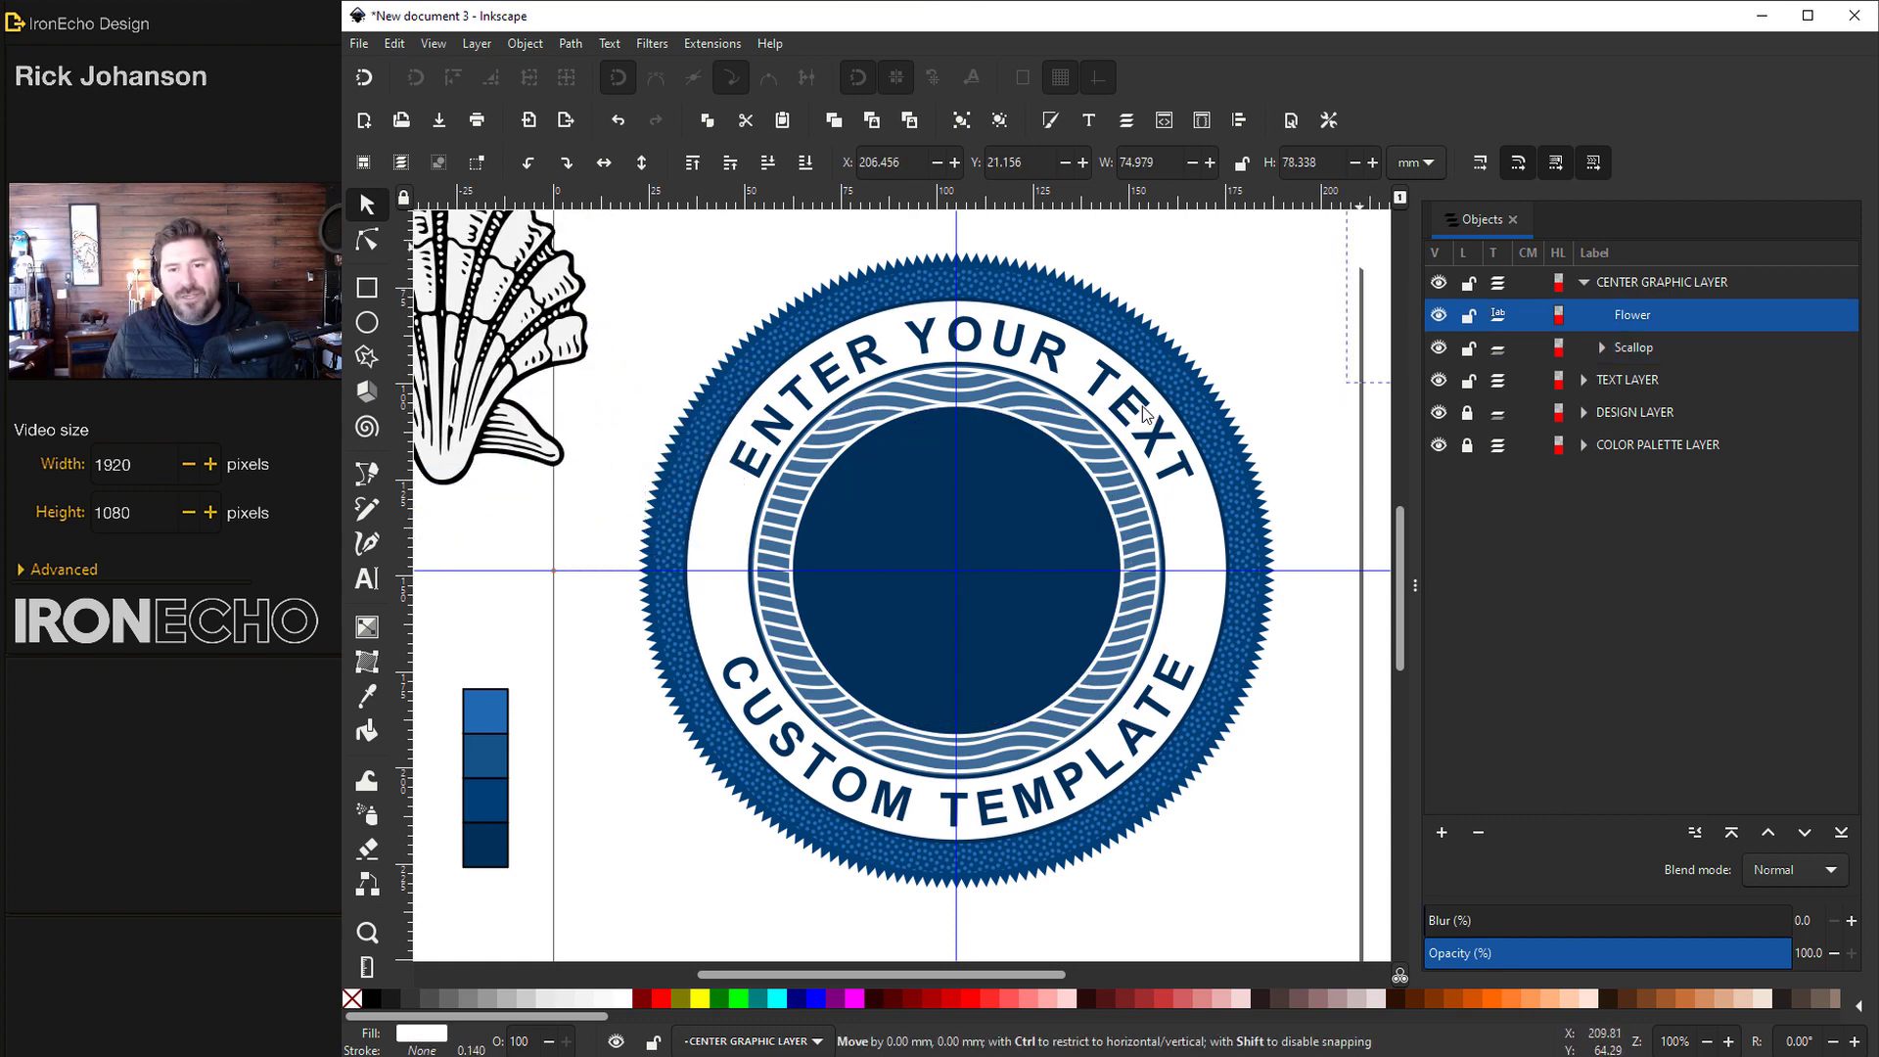
pyautogui.moveTo(1120, 423); pyautogui.dragTo(1285, 302)
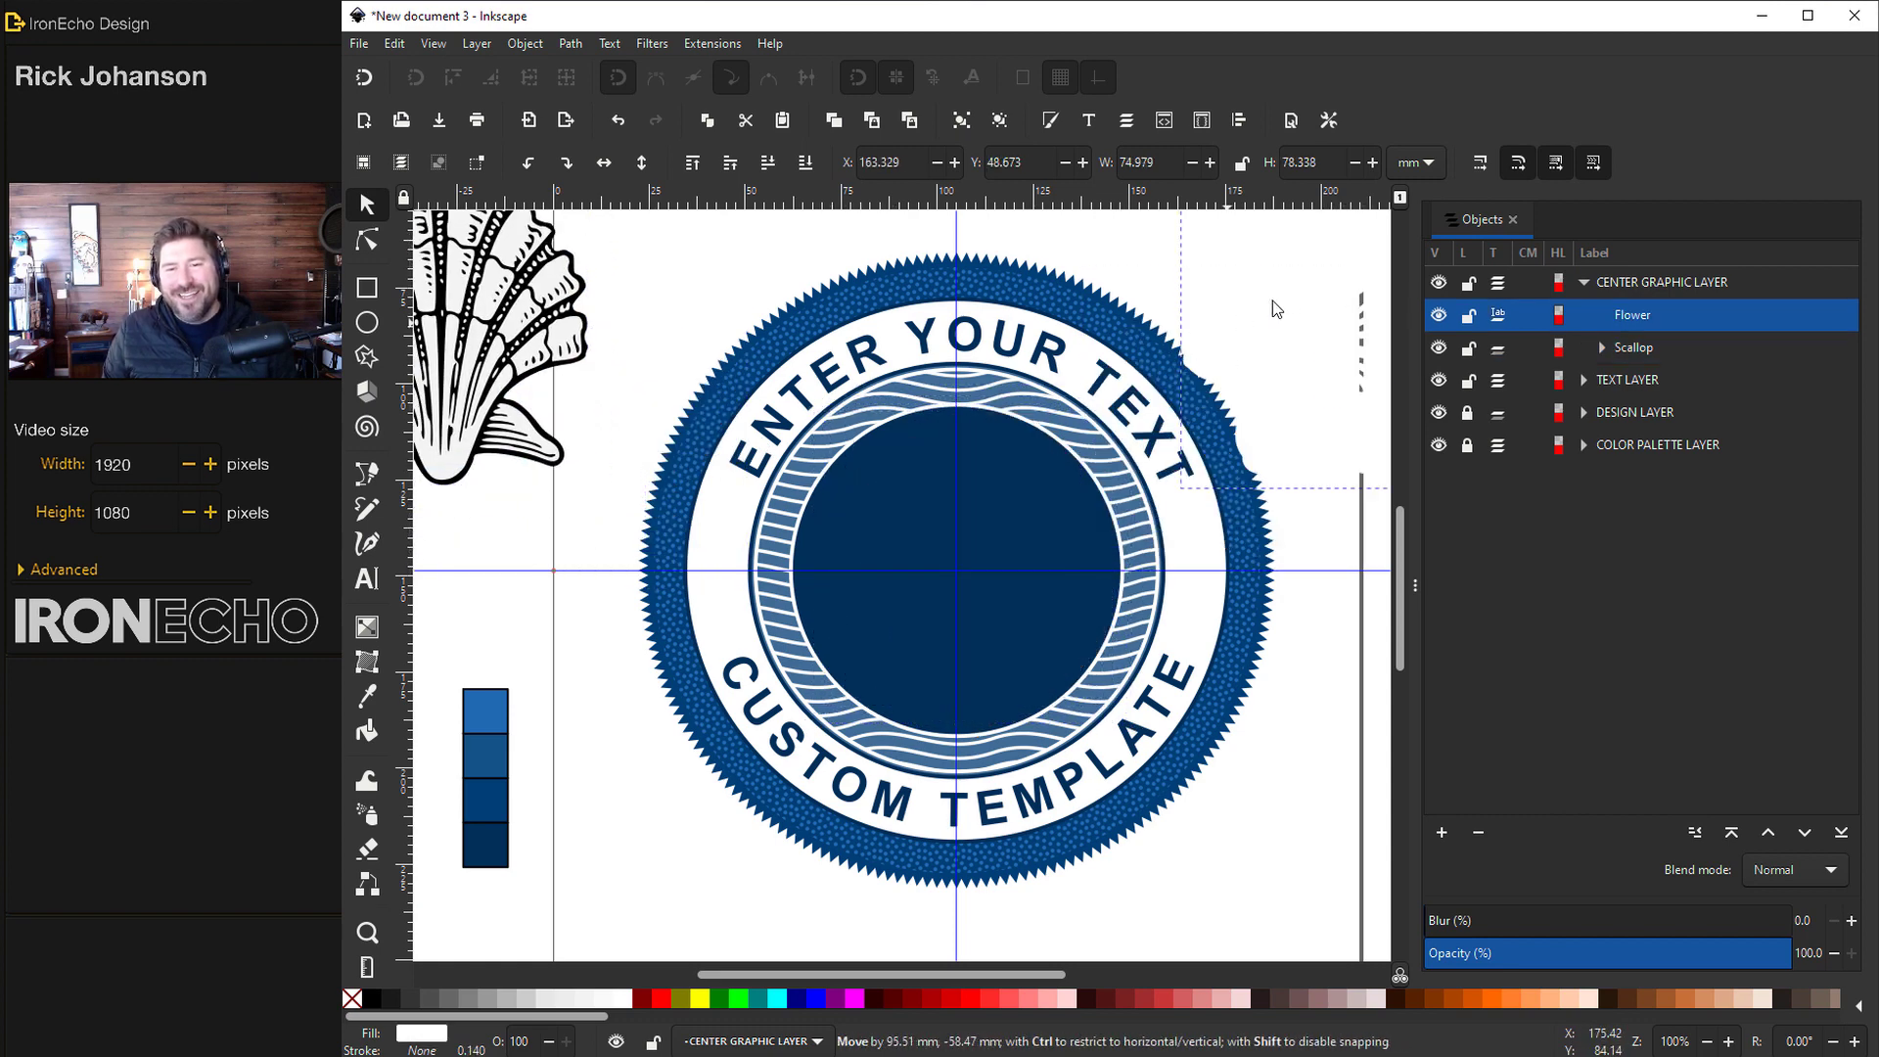
# Change the badge's top arc text to 'CHANGE THE TEXT' and close the demo document
pyautogui.press('t')
pyautogui.click(874, 347)
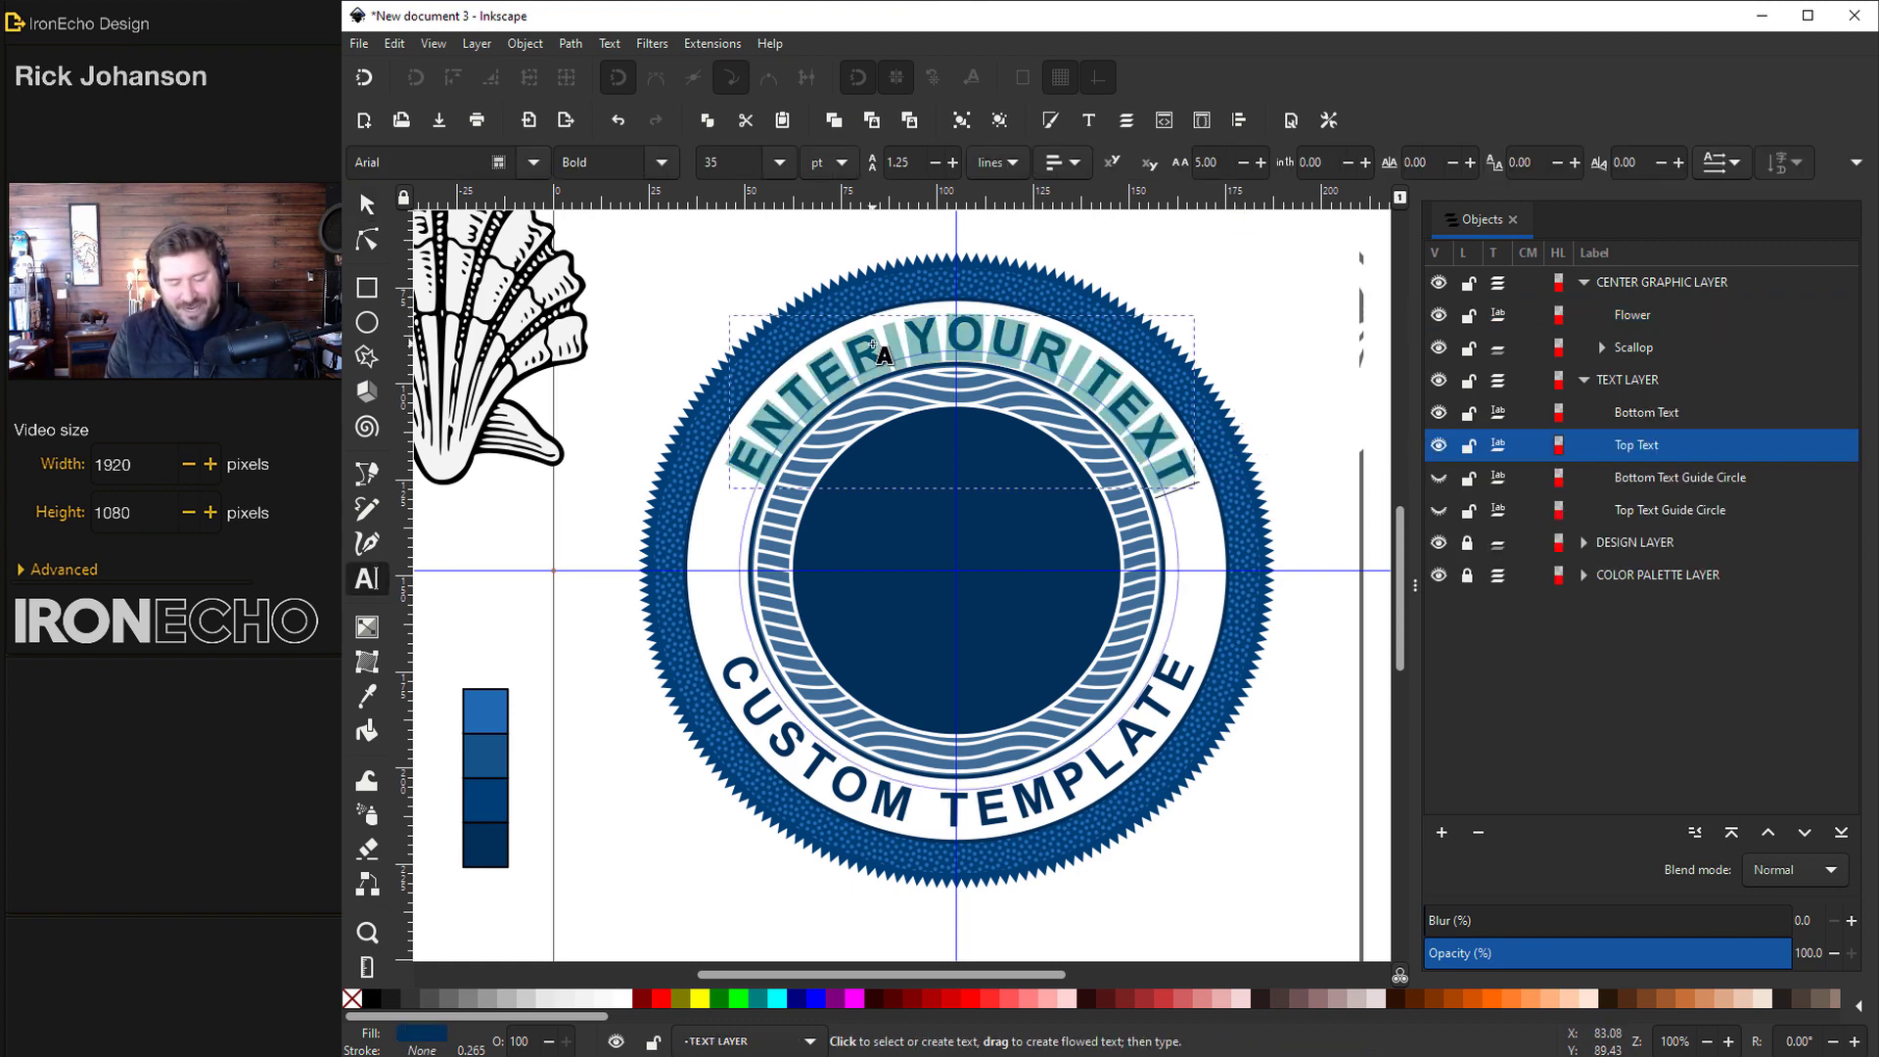
pyautogui.write('CHANGE')
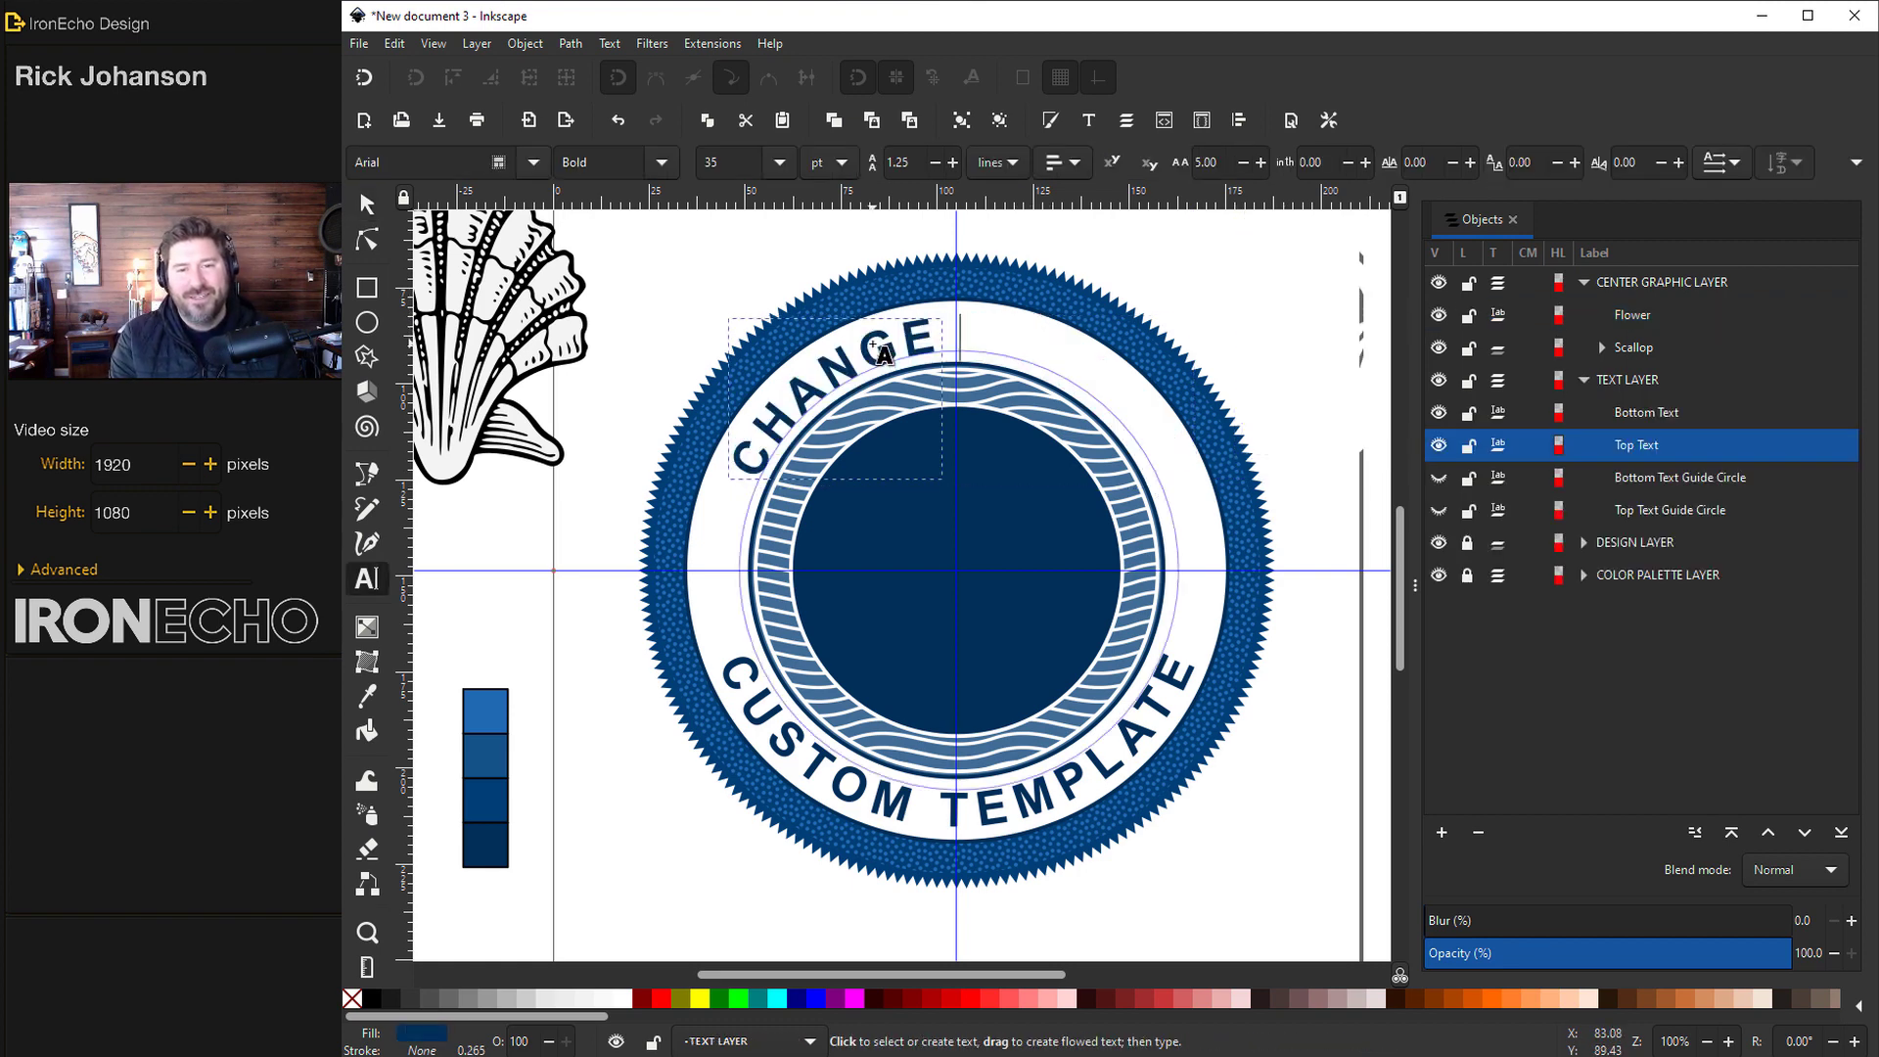
pyautogui.write(' THE TEXT')
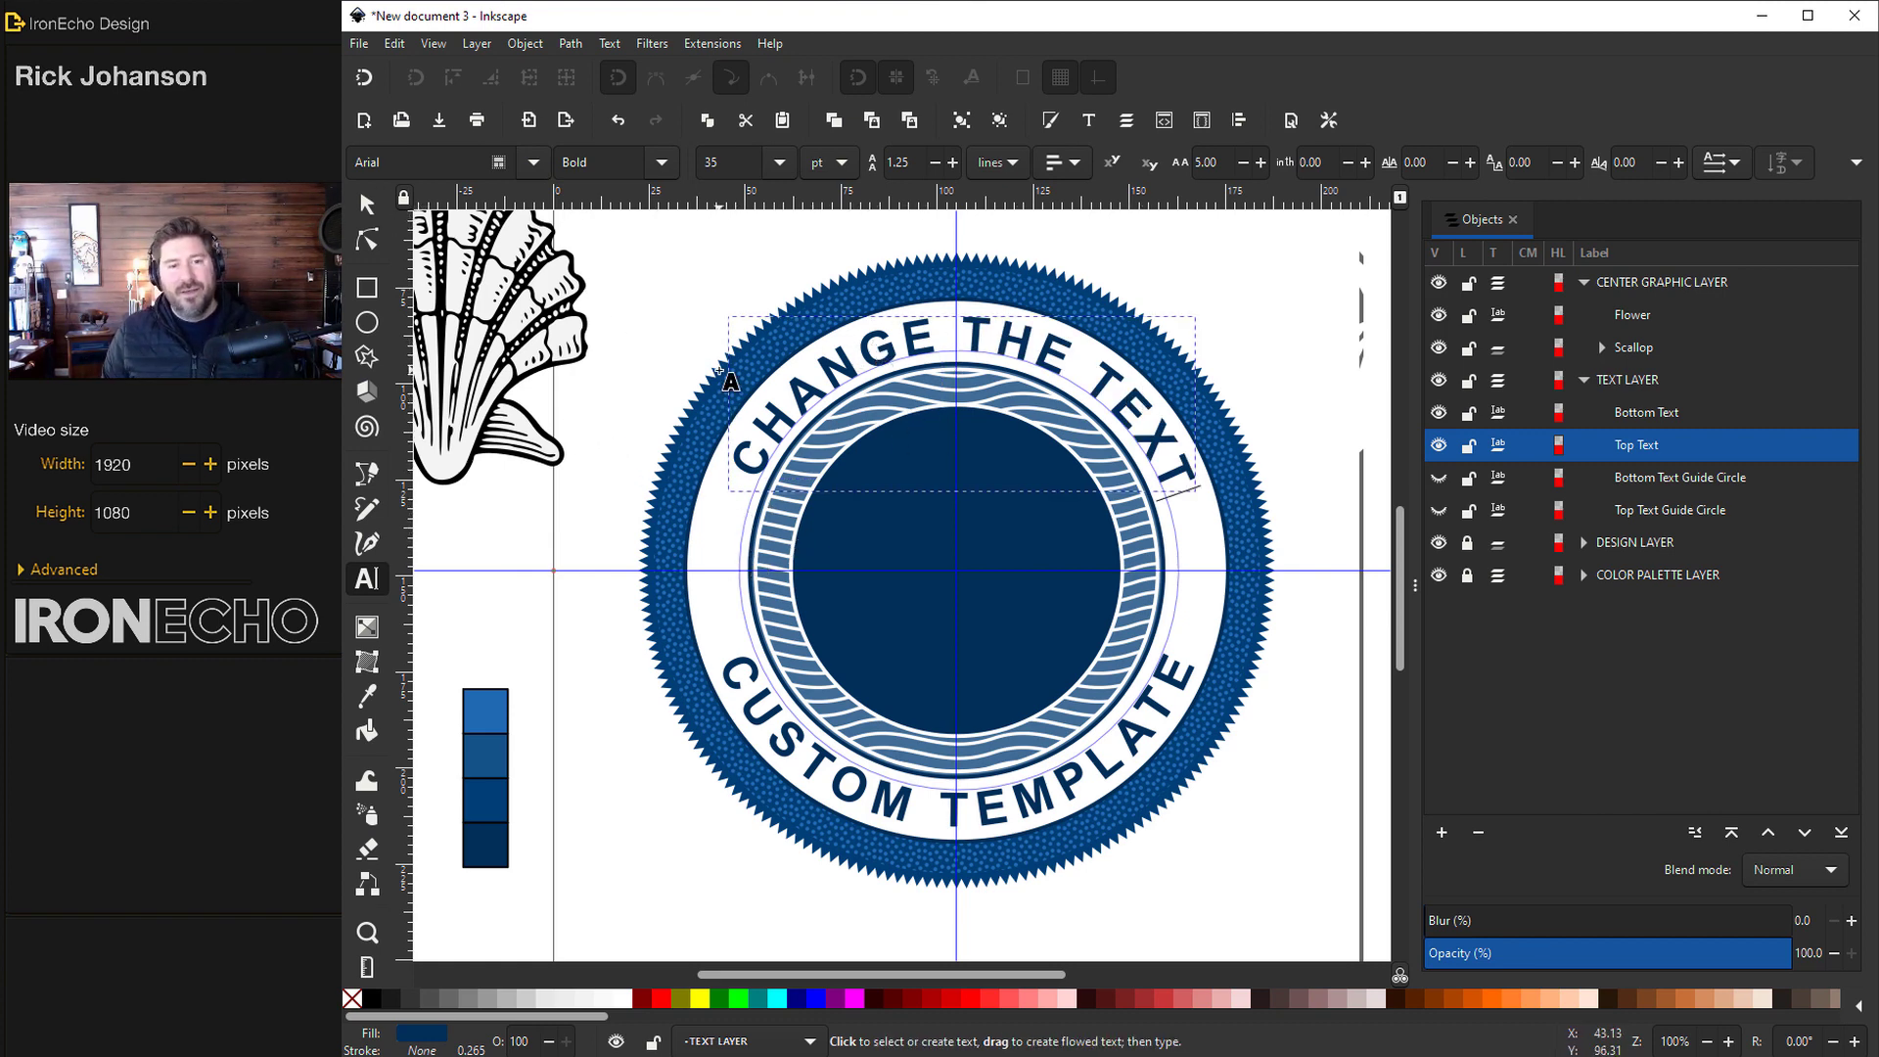
pyautogui.click(1854, 16)
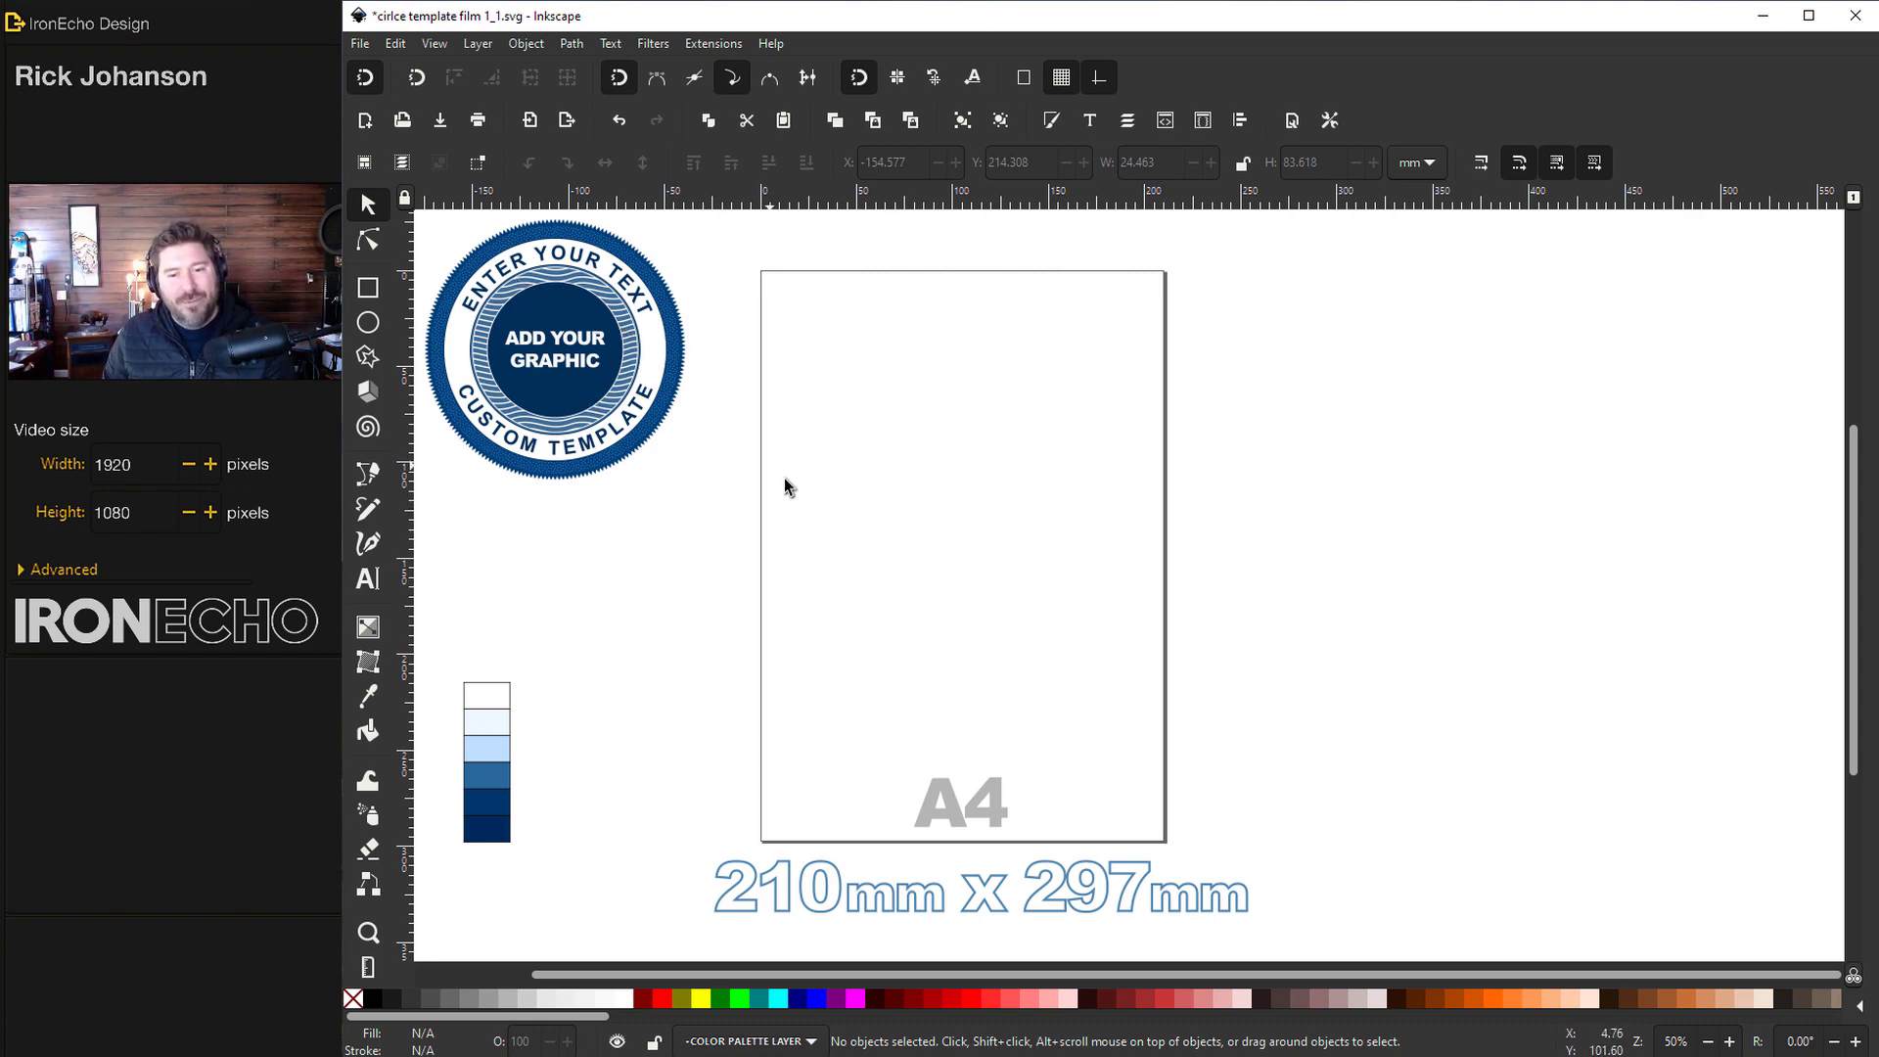
# Delete the A4 and 210mm x 297mm labels from the page
pyautogui.hotkey('ctrl', 'z')
pyautogui.click(988, 803)
pyautogui.press('Delete')
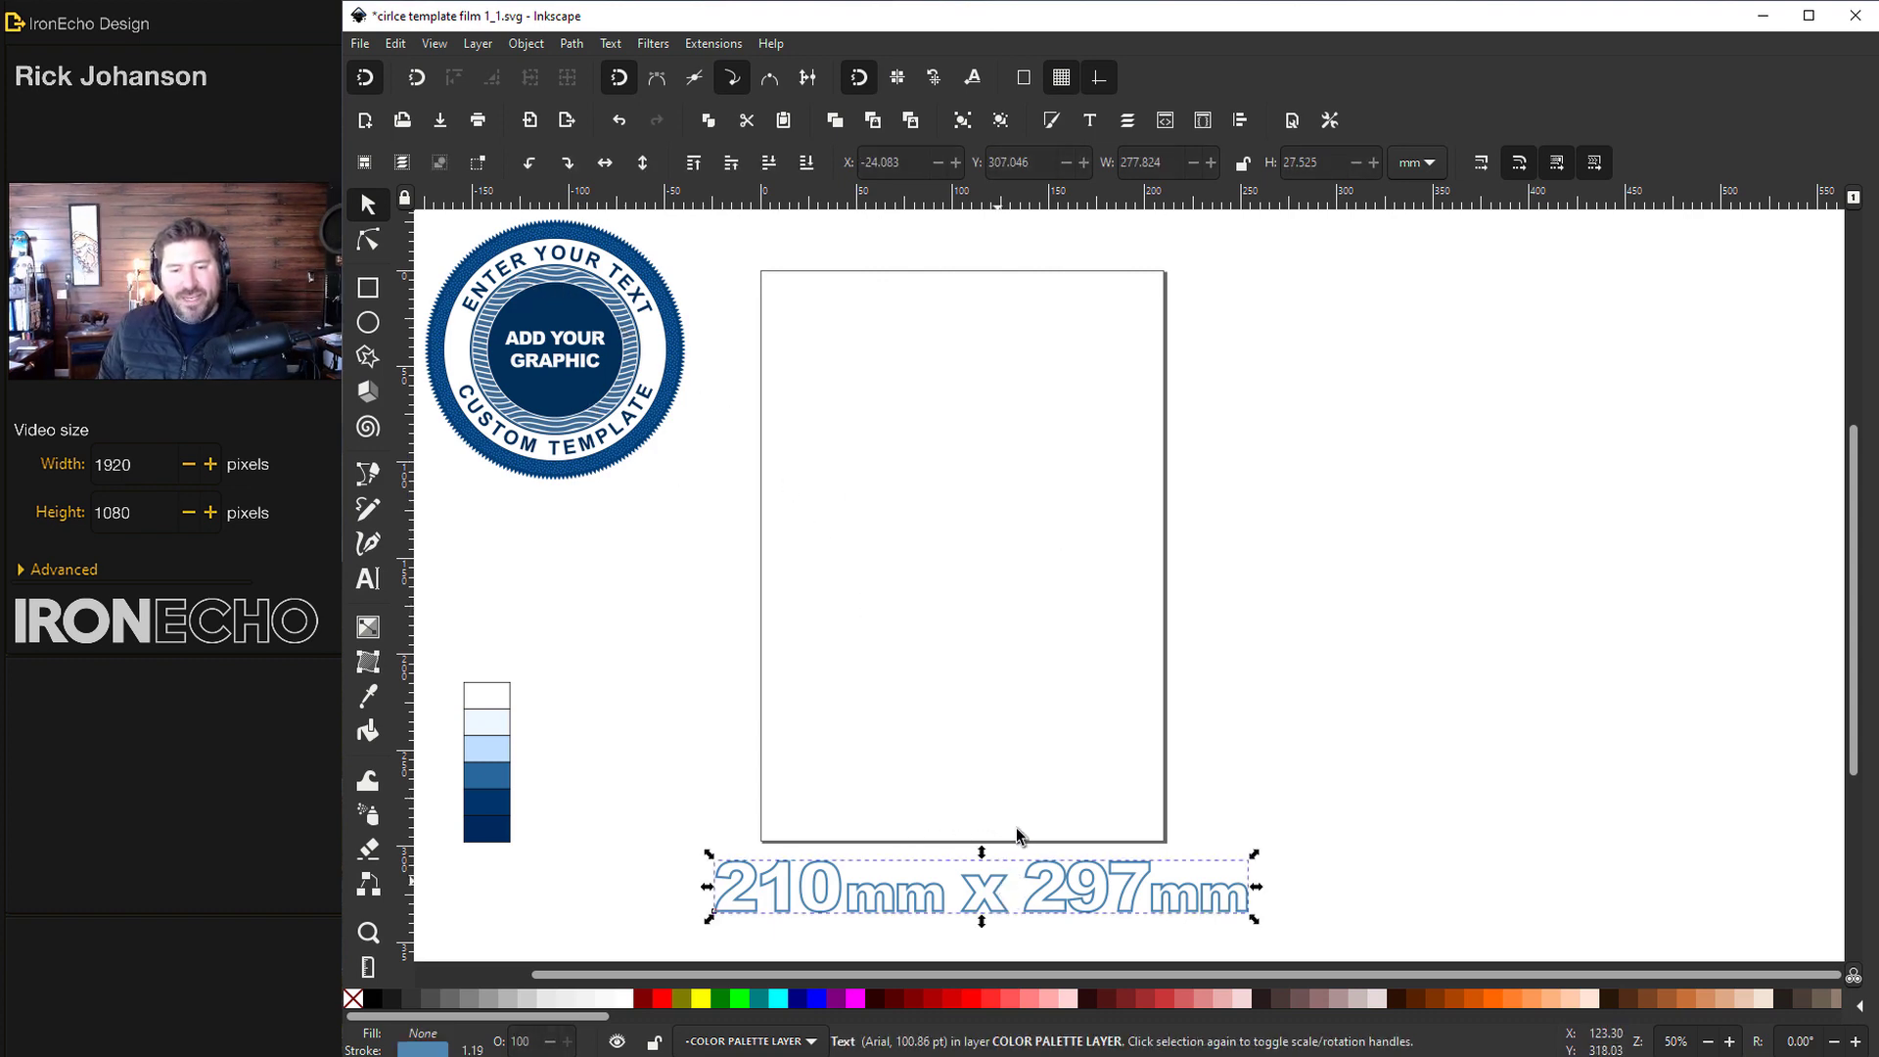
pyautogui.click(997, 879)
pyautogui.press('Delete')
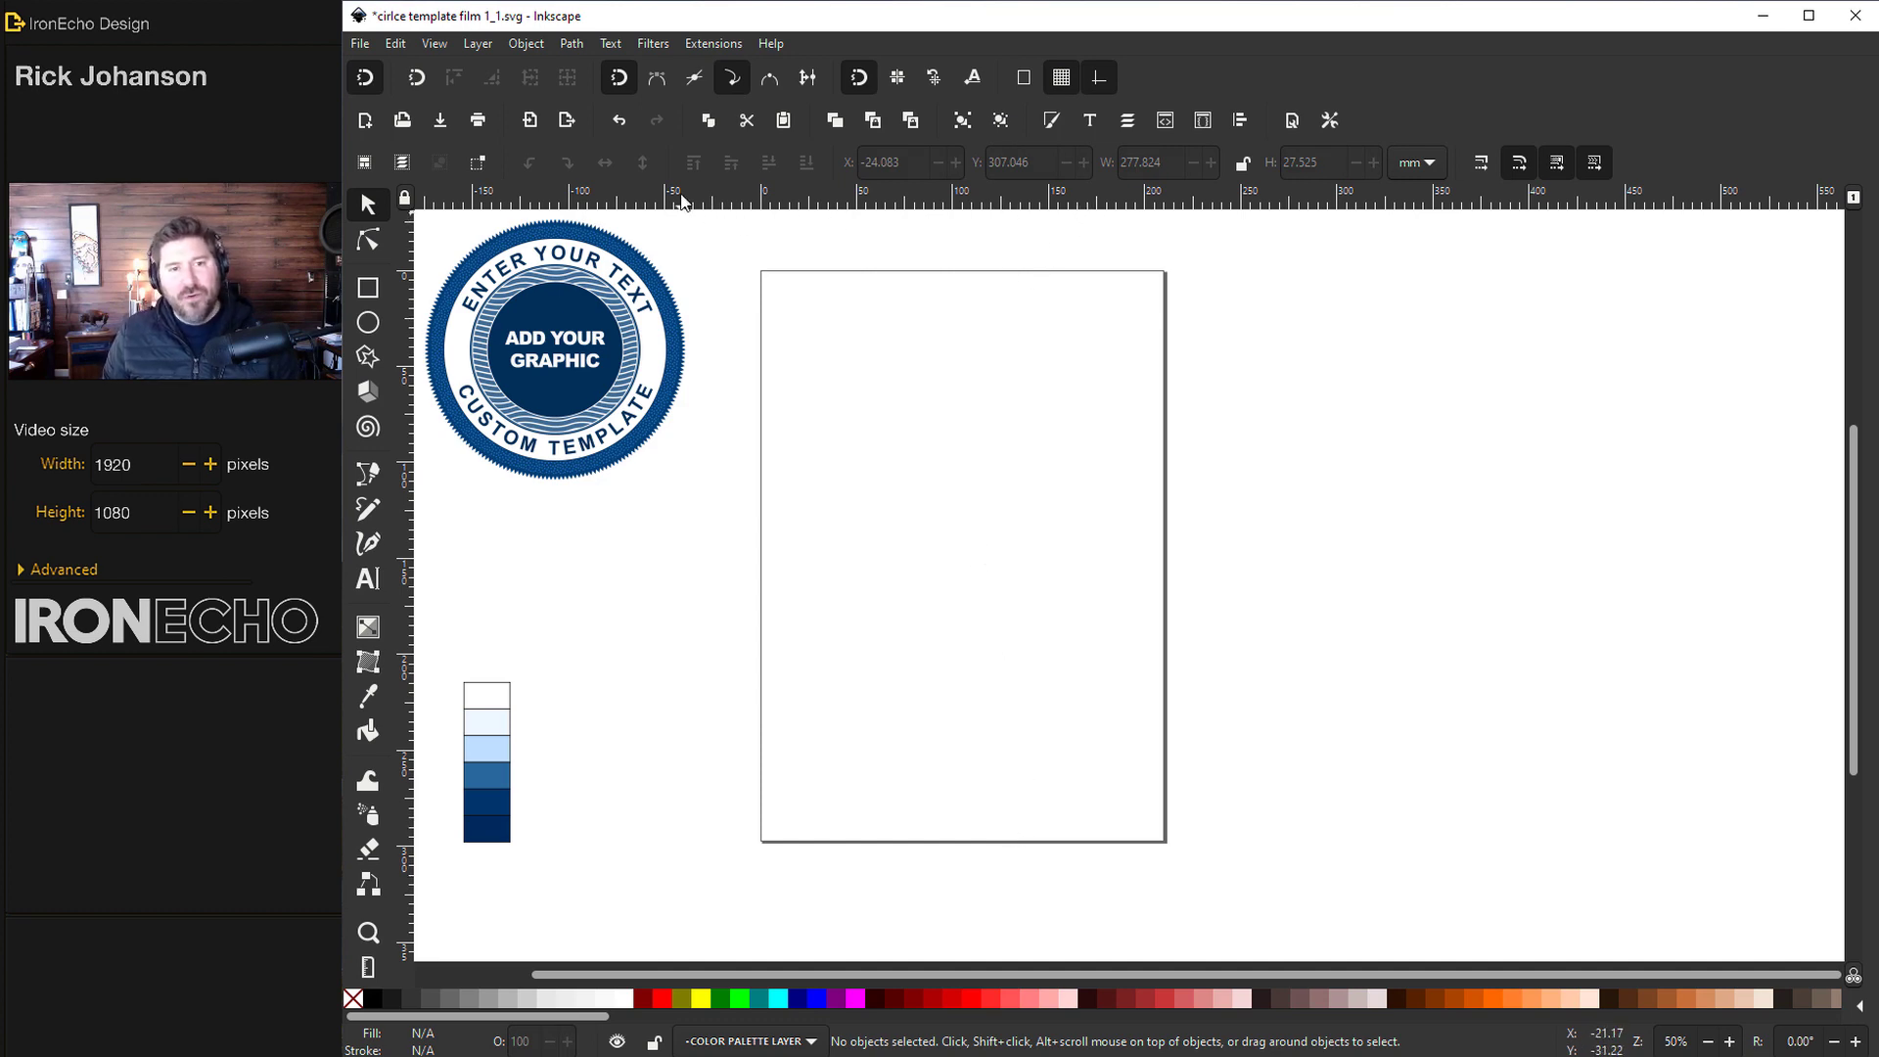
# Add guides splitting the page into 2 columns and 2 rows with Guides creator
pyautogui.moveTo(832, 202); pyautogui.dragTo(855, 532)
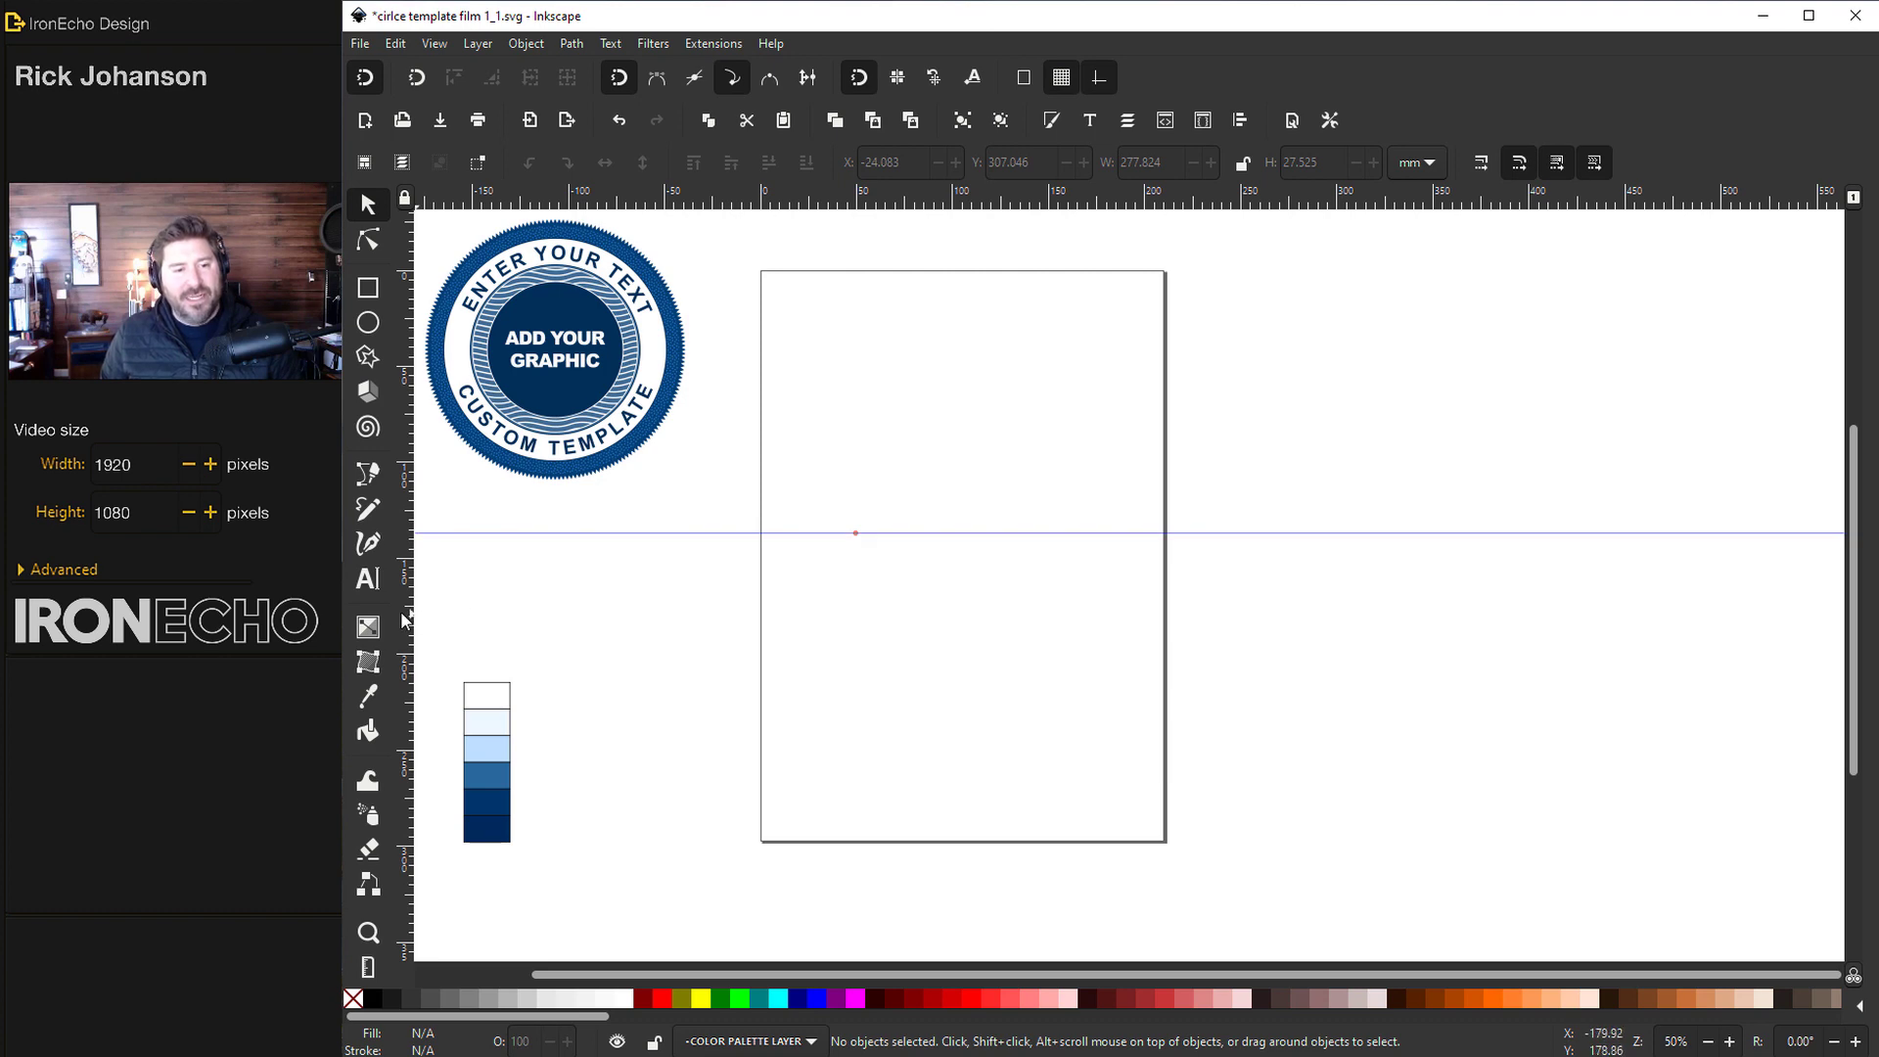
pyautogui.moveTo(407, 599); pyautogui.dragTo(1095, 595)
pyautogui.hotkey('ctrl', 'z')
pyautogui.hotkey('ctrl', 'z')
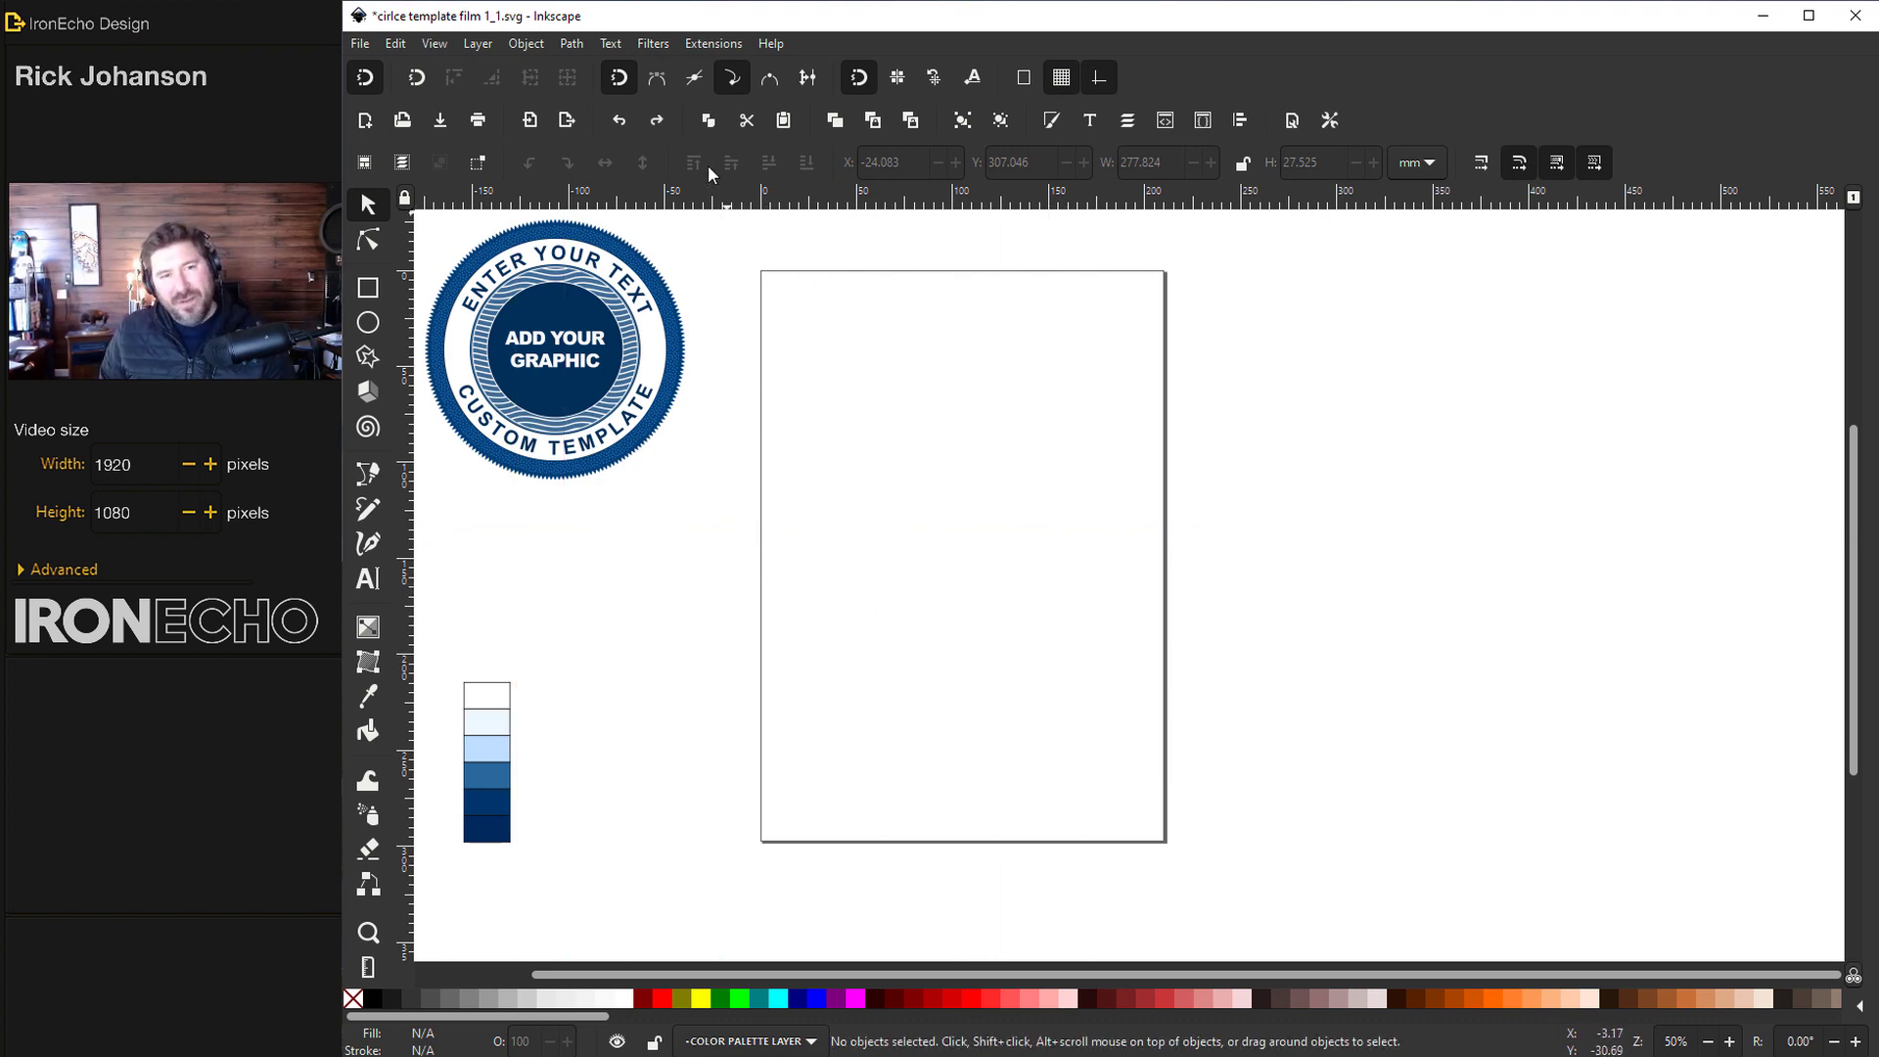
pyautogui.click(730, 47)
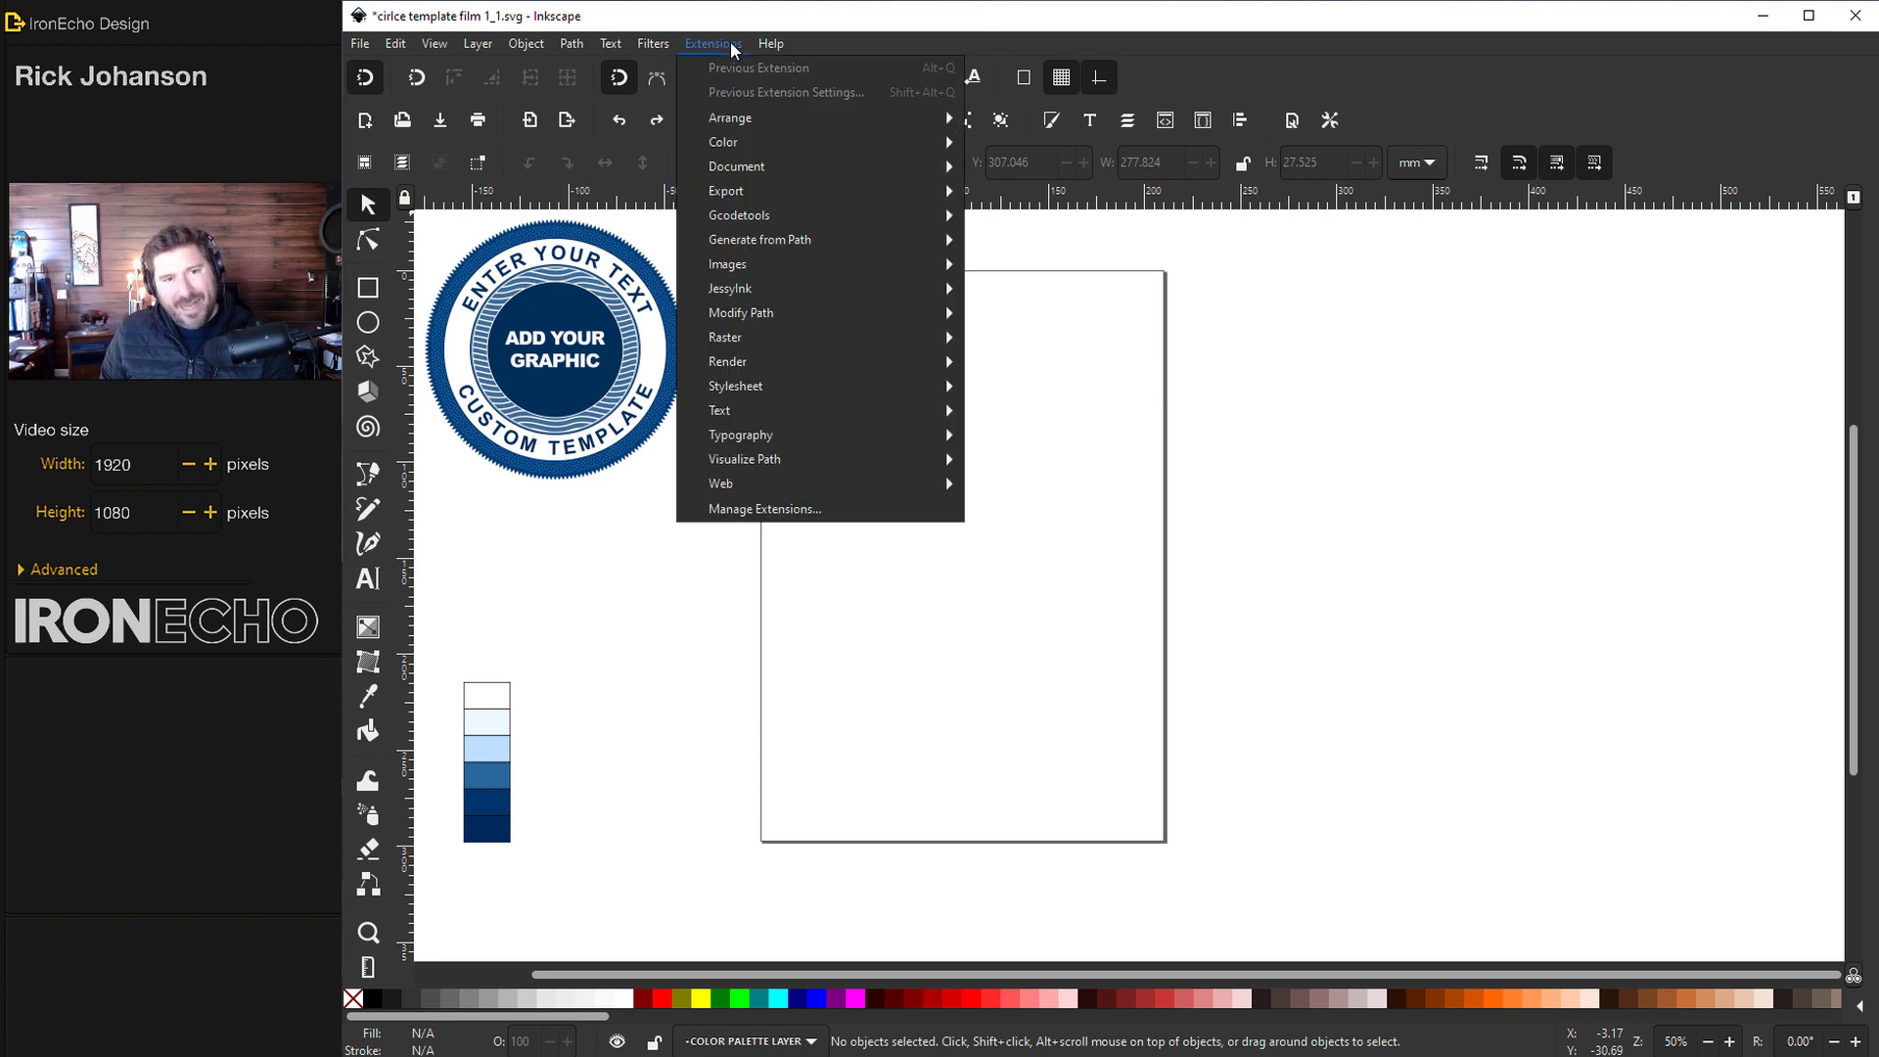
pyautogui.moveTo(945, 361)
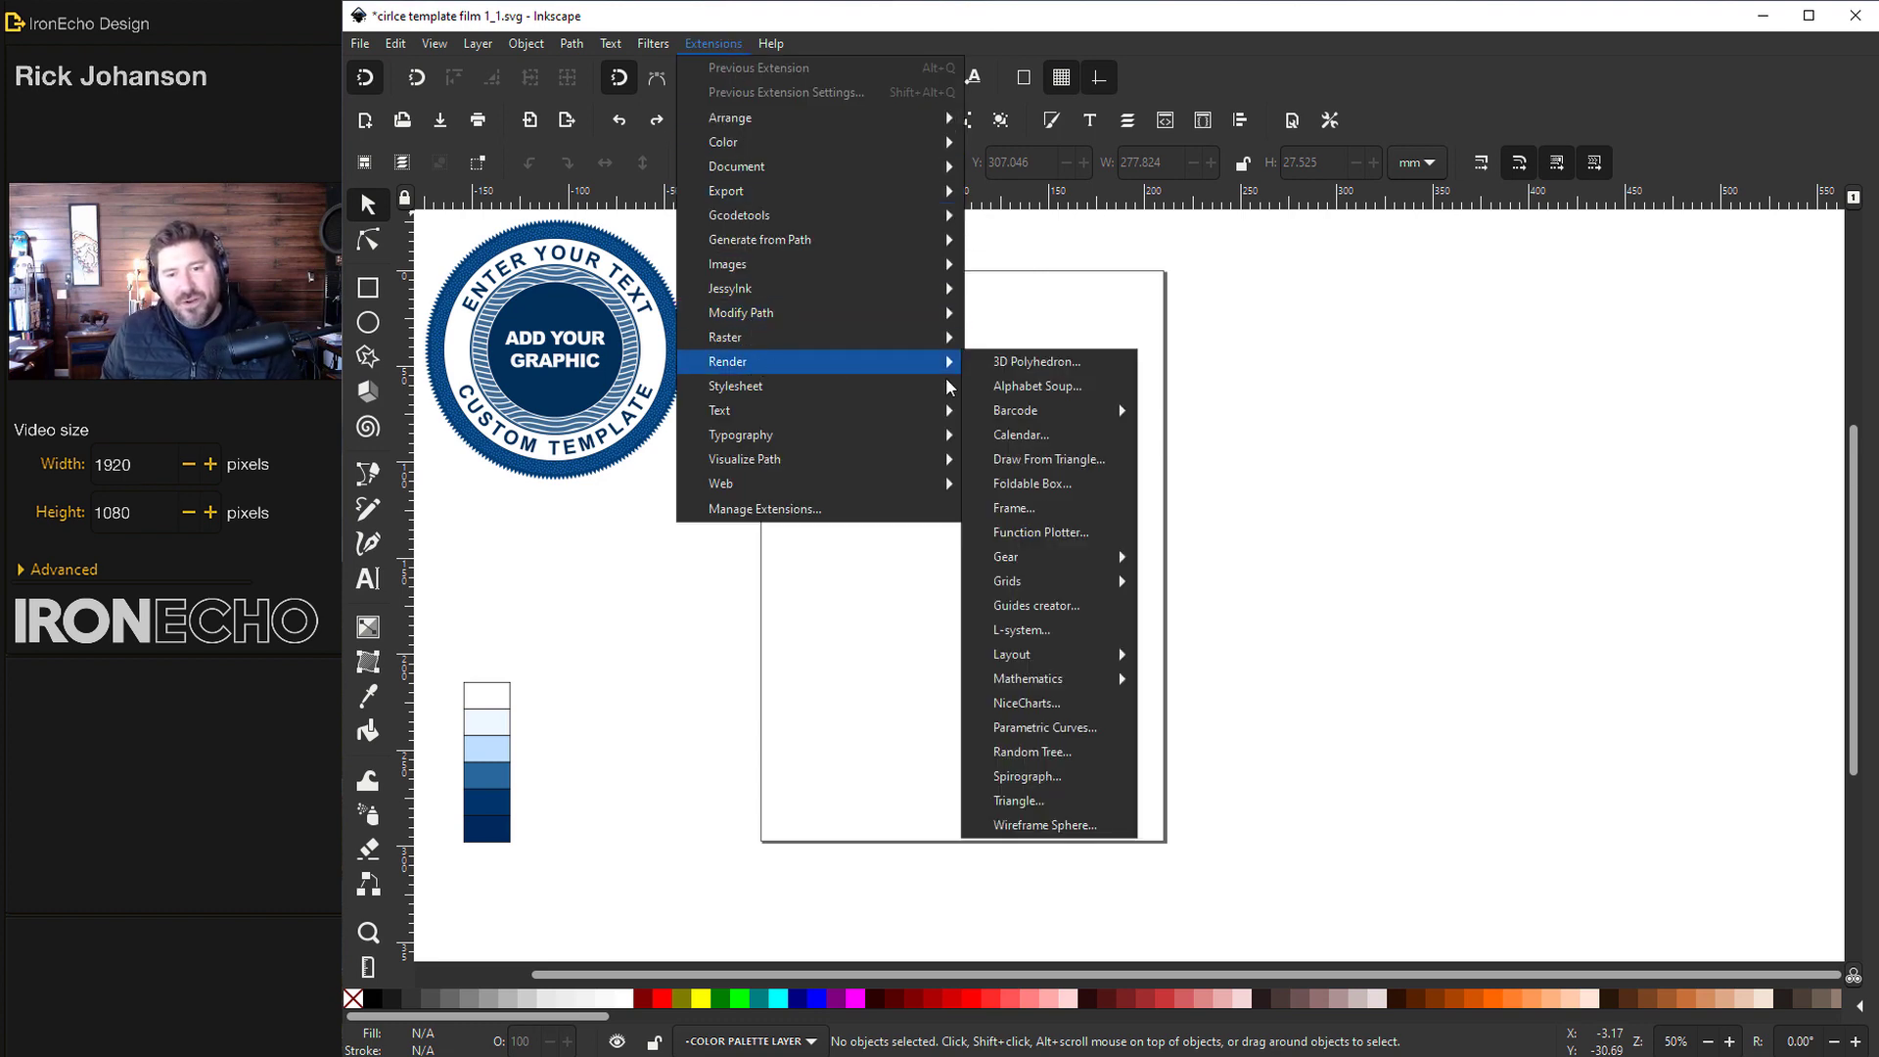
pyautogui.click(1037, 605)
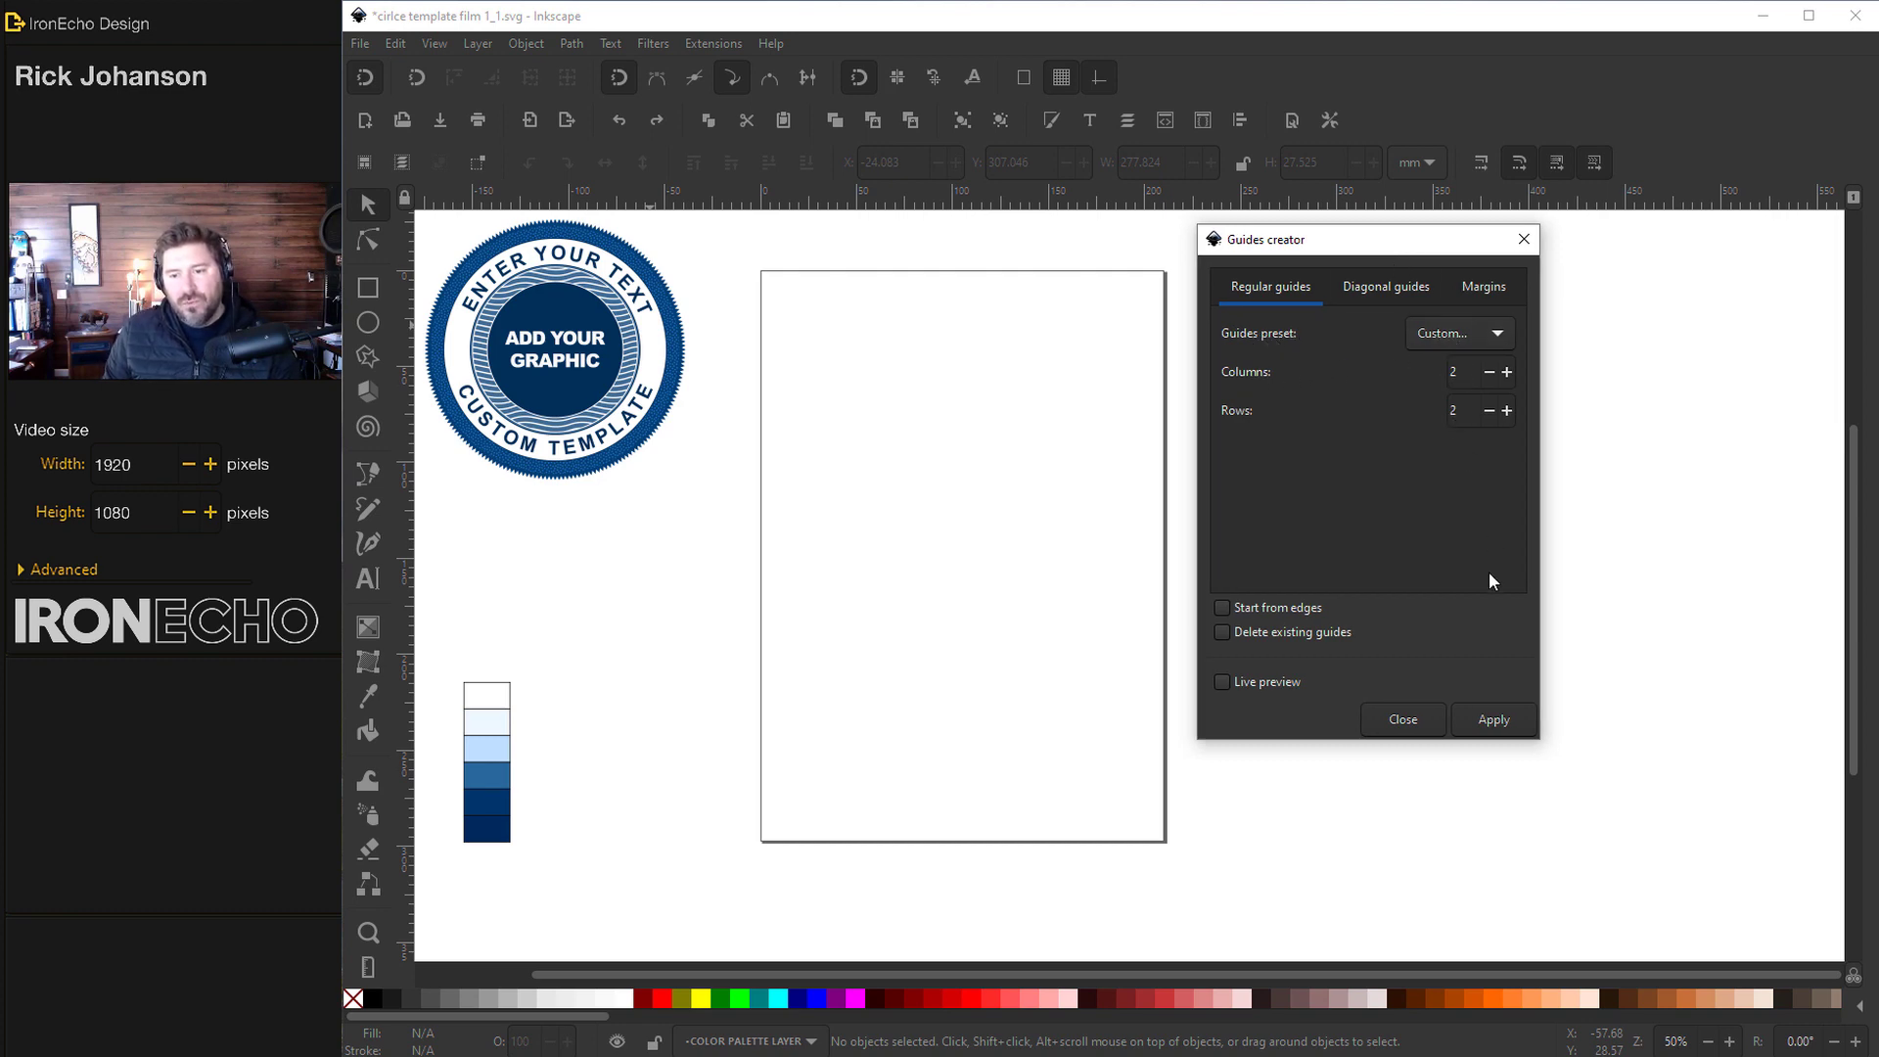
pyautogui.click(1499, 724)
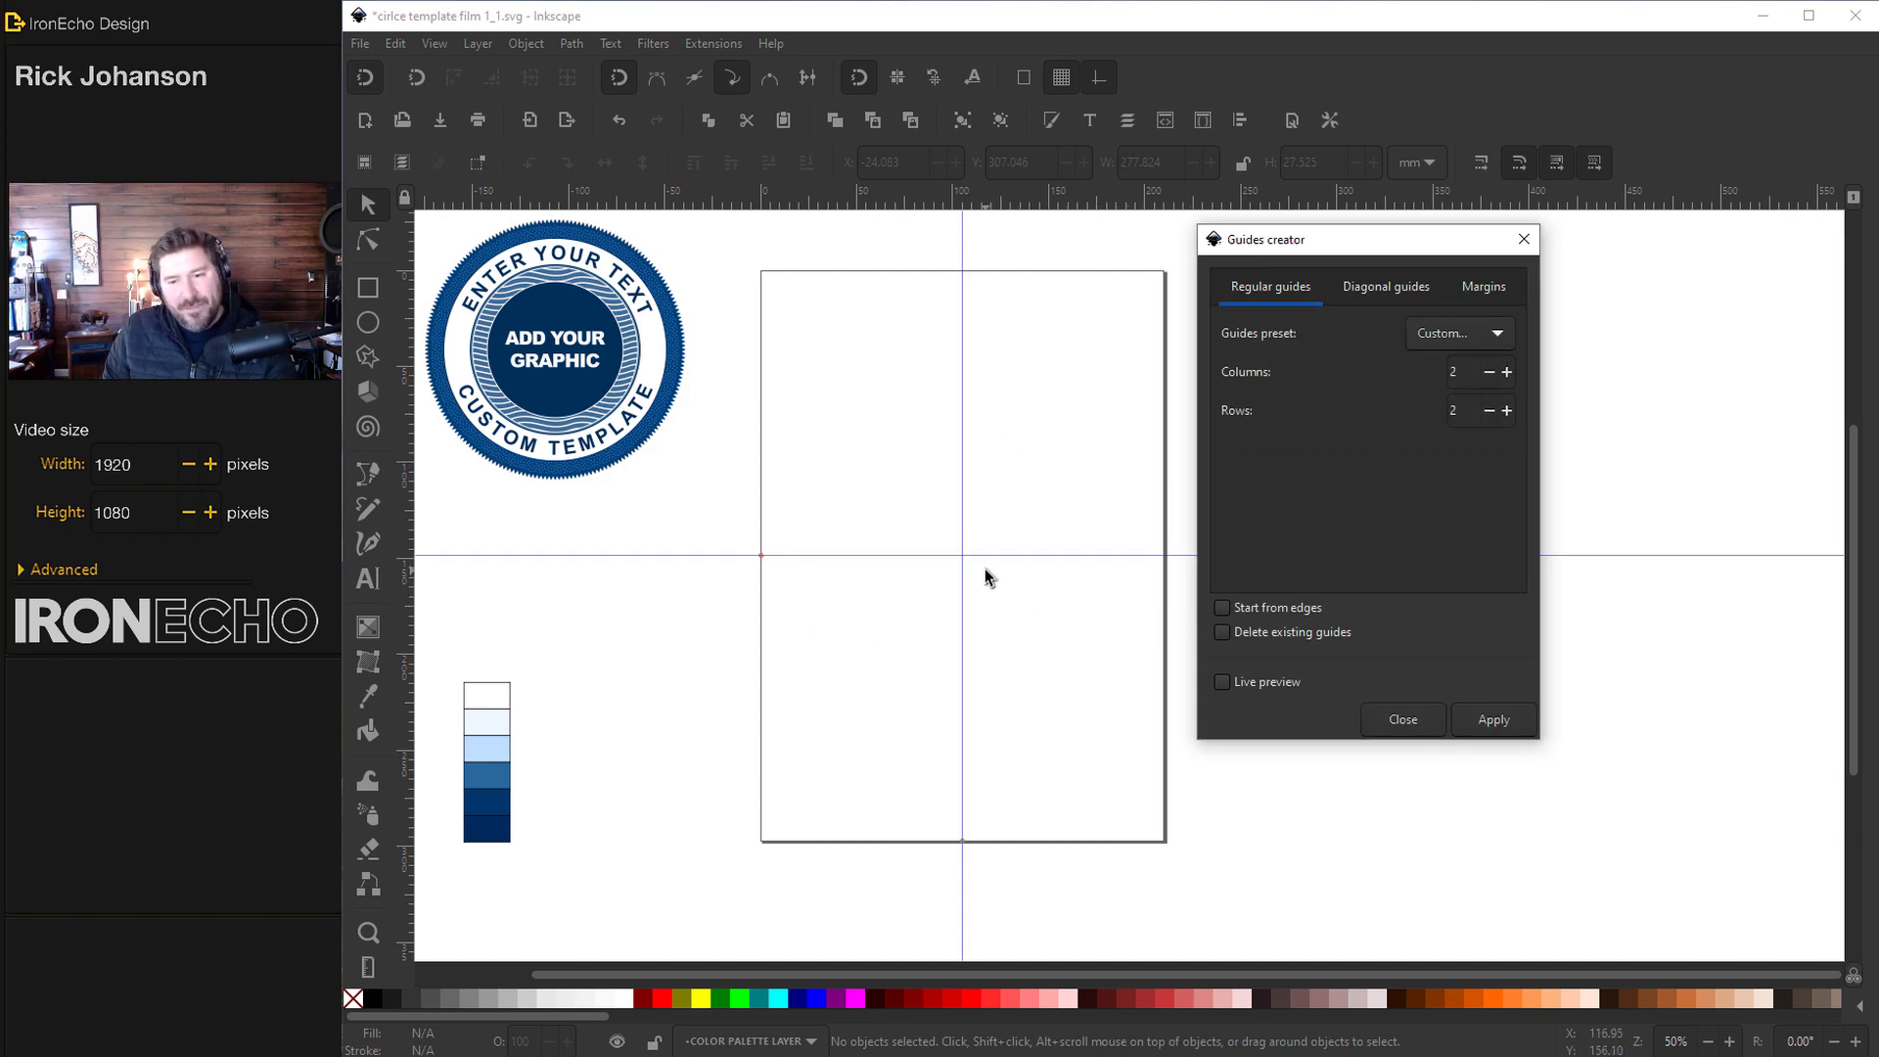
pyautogui.click(1402, 719)
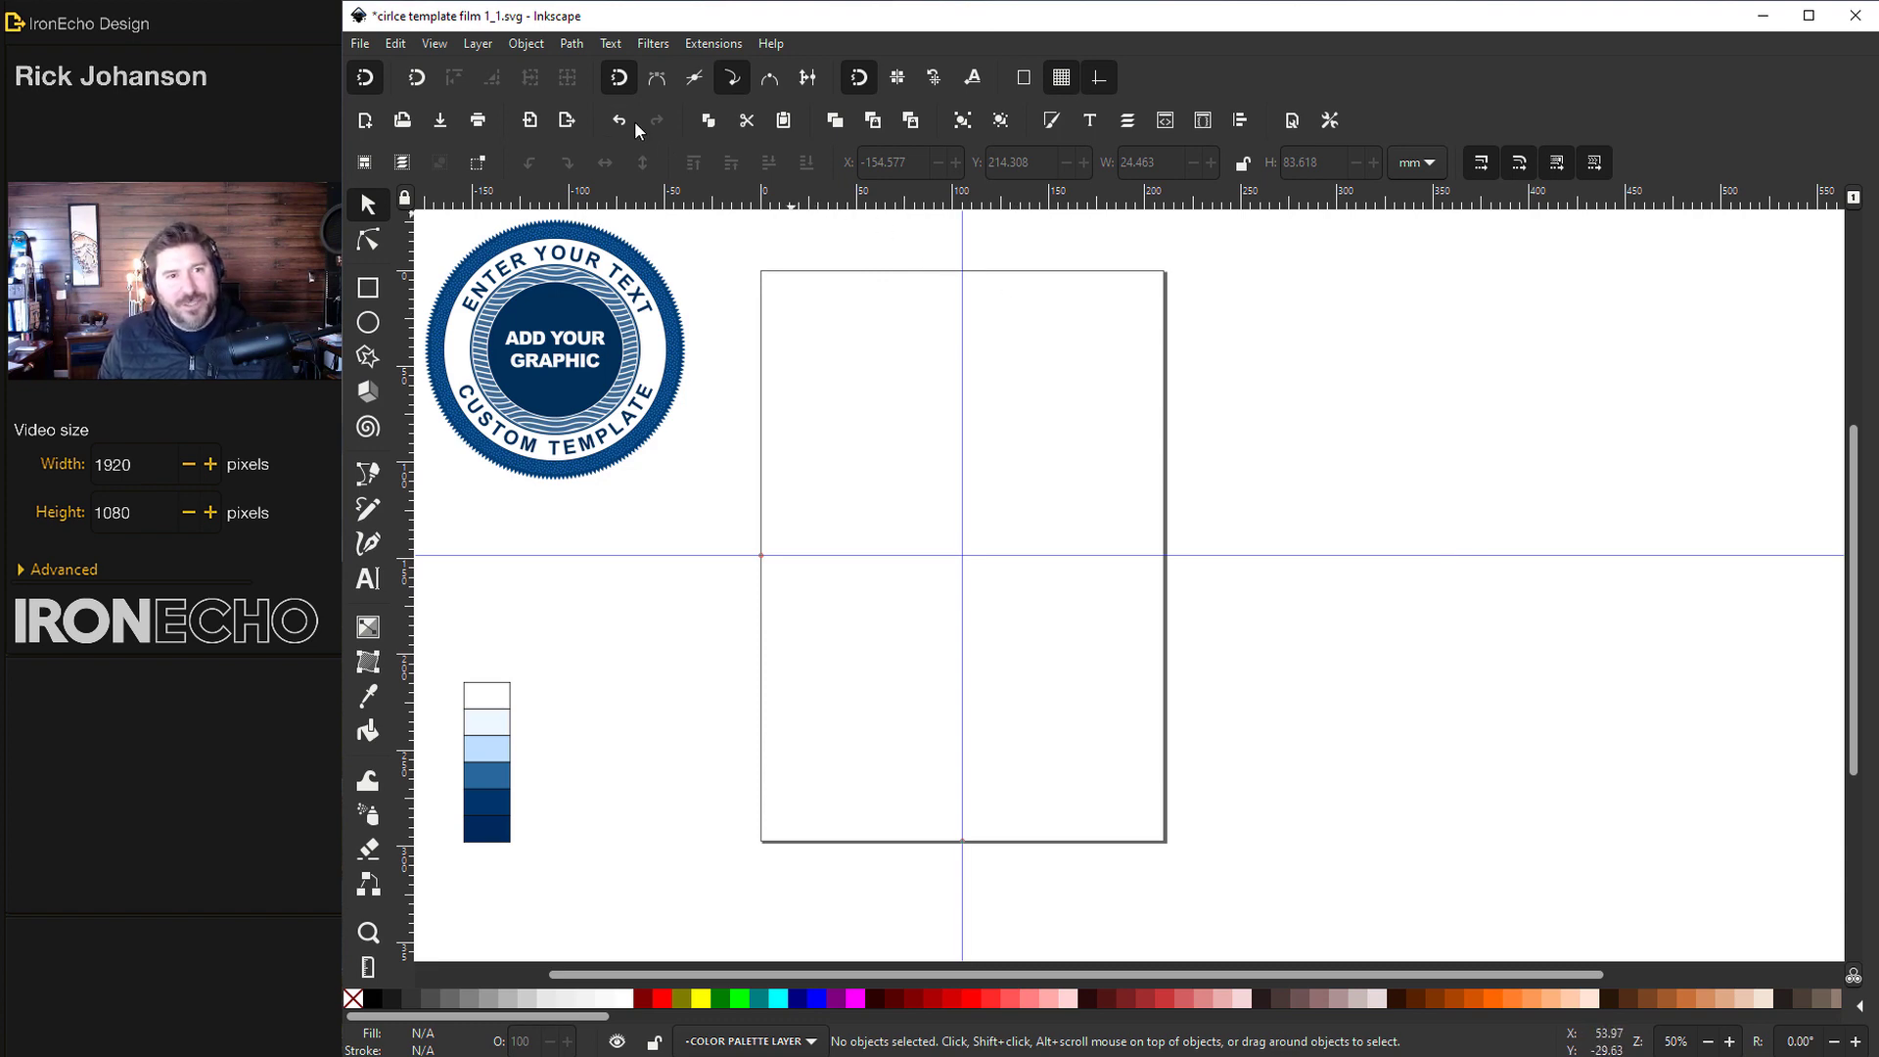
# Show the Objects panel wider and inspect the COLOR PALETTE LAYER contents
pyautogui.click(536, 45)
pyautogui.click(555, 68)
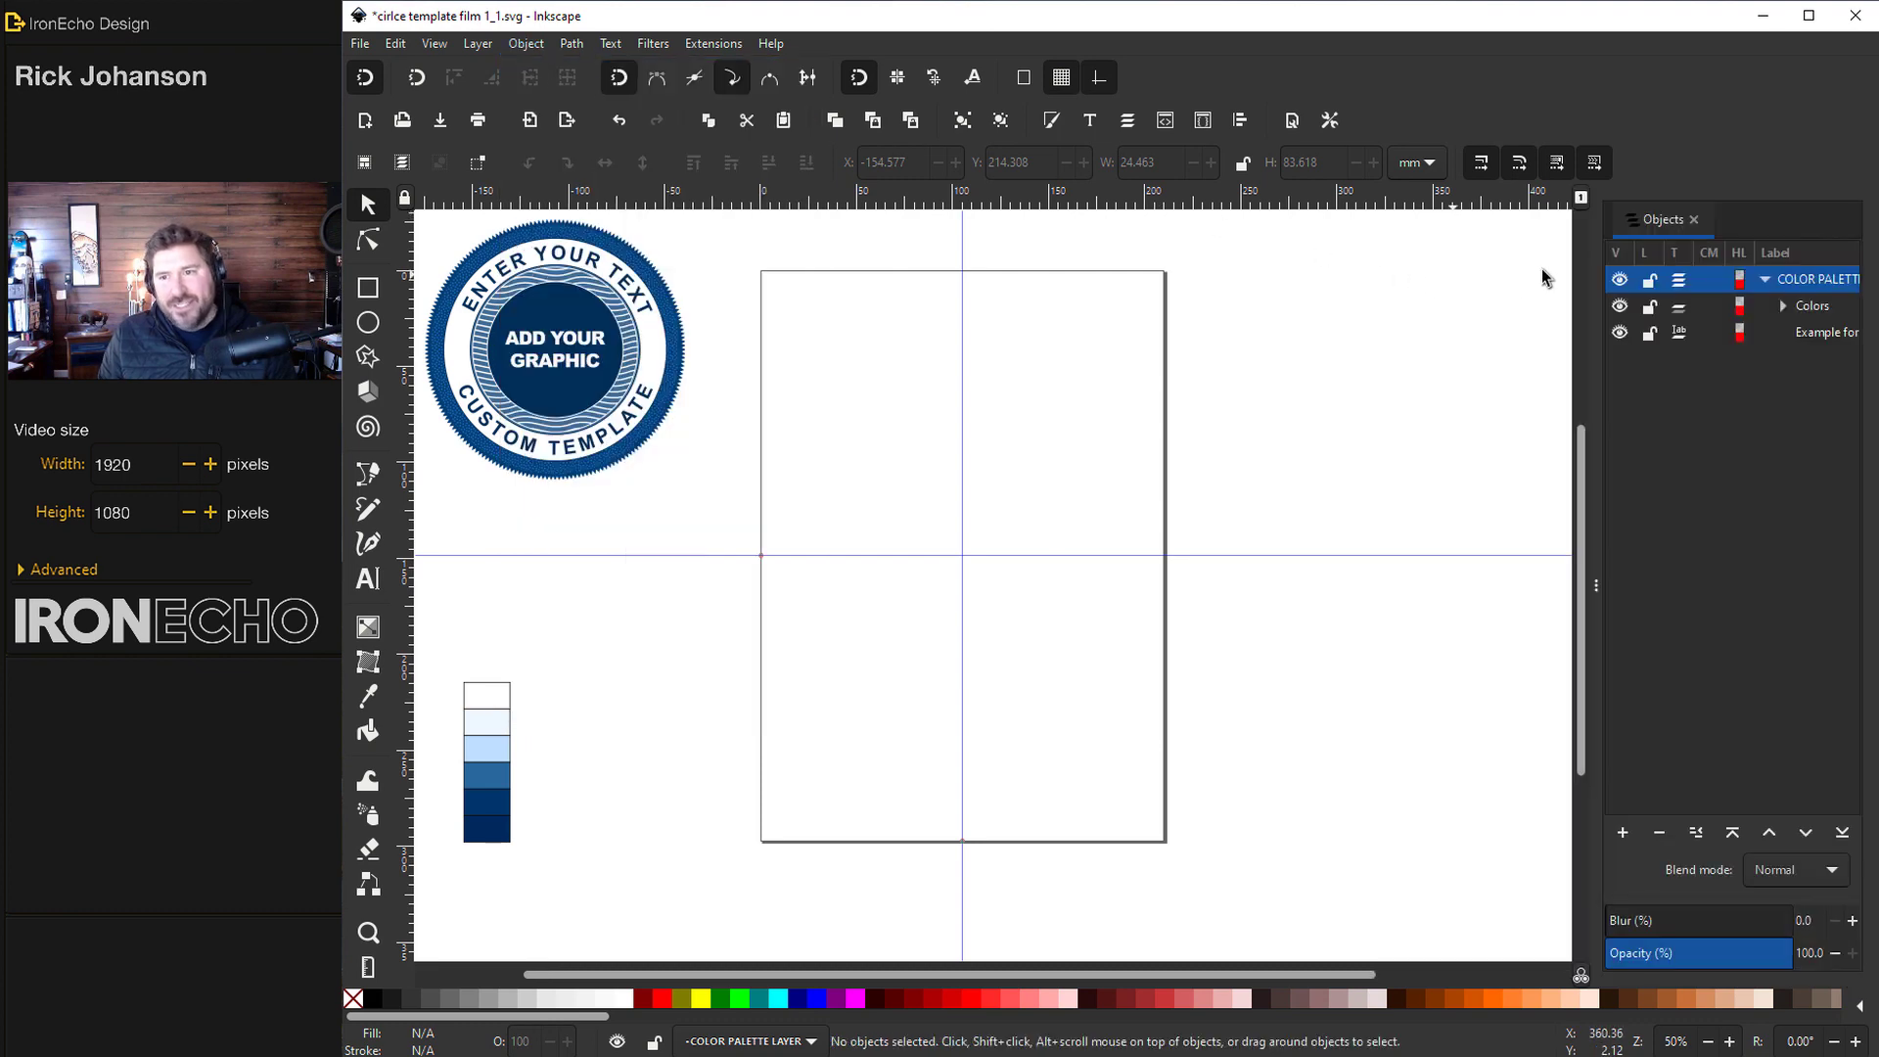
pyautogui.moveTo(1590, 599); pyautogui.dragTo(1331, 585)
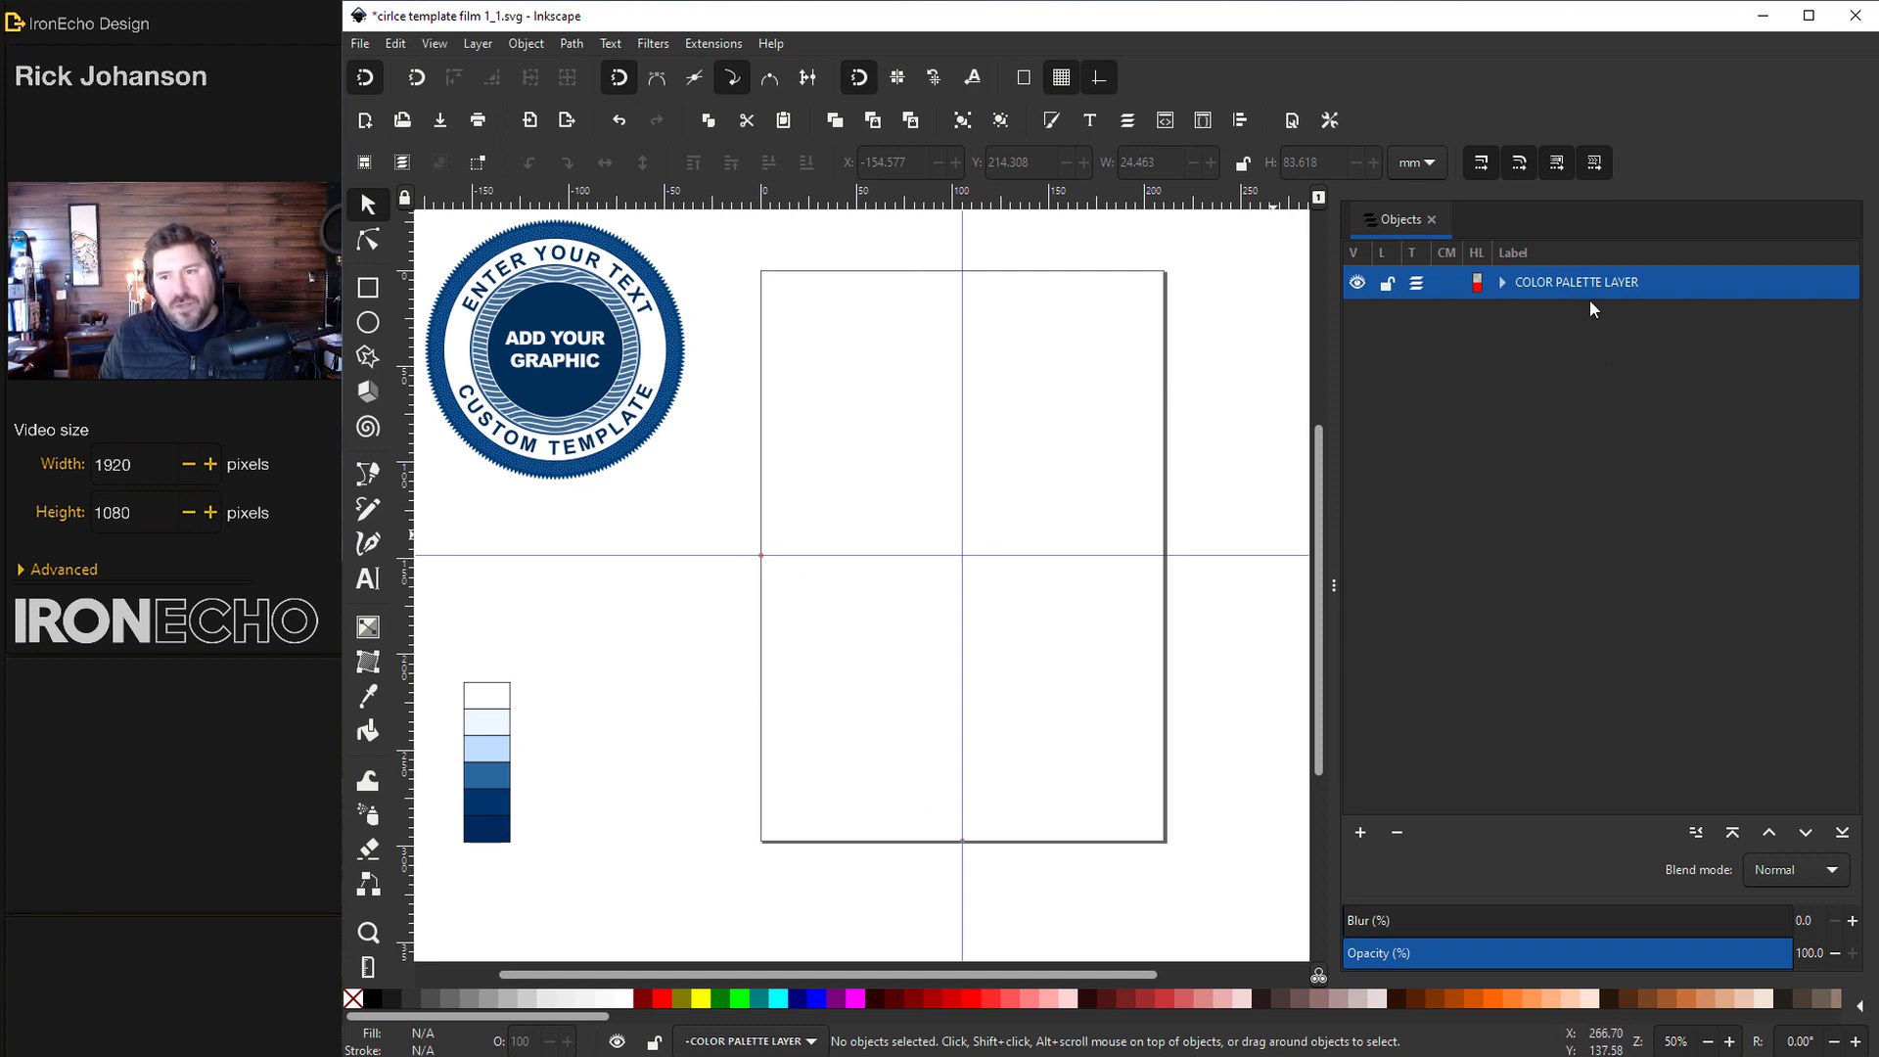
pyautogui.click(1505, 283)
pyautogui.click(1539, 319)
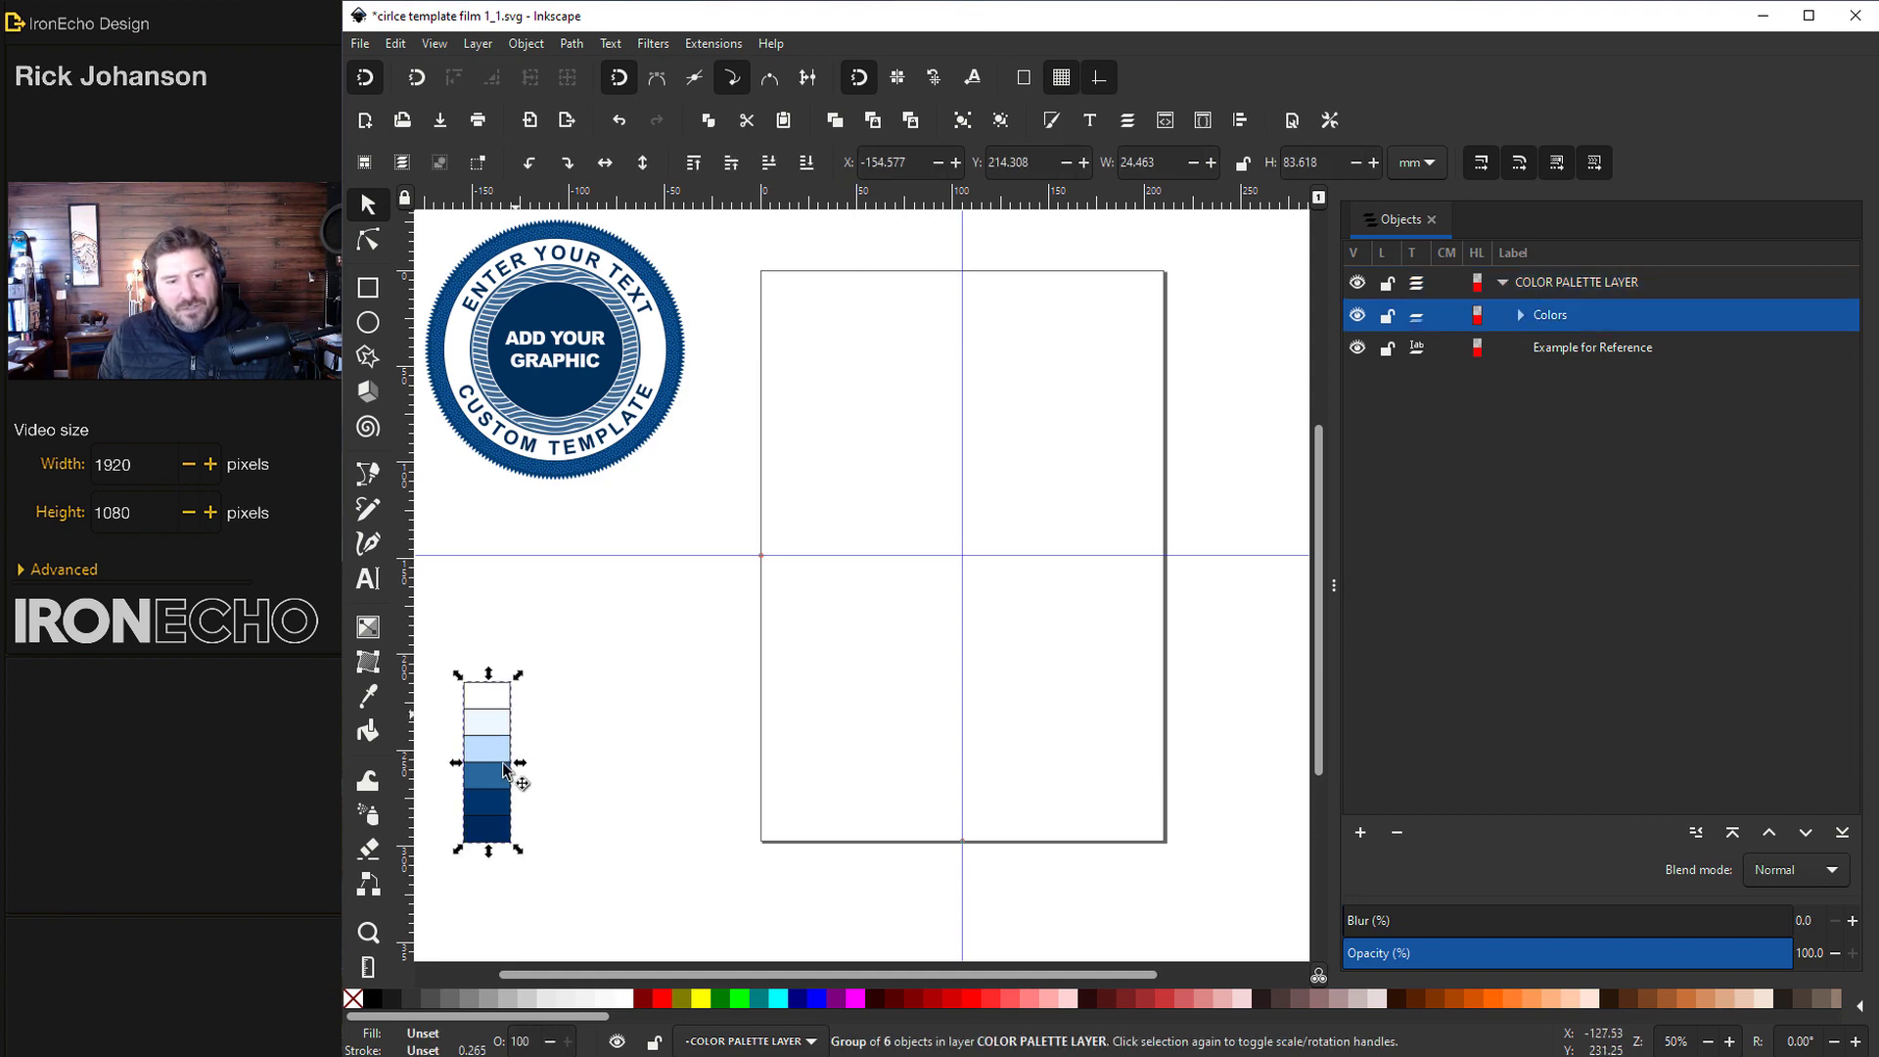
pyautogui.click(1596, 350)
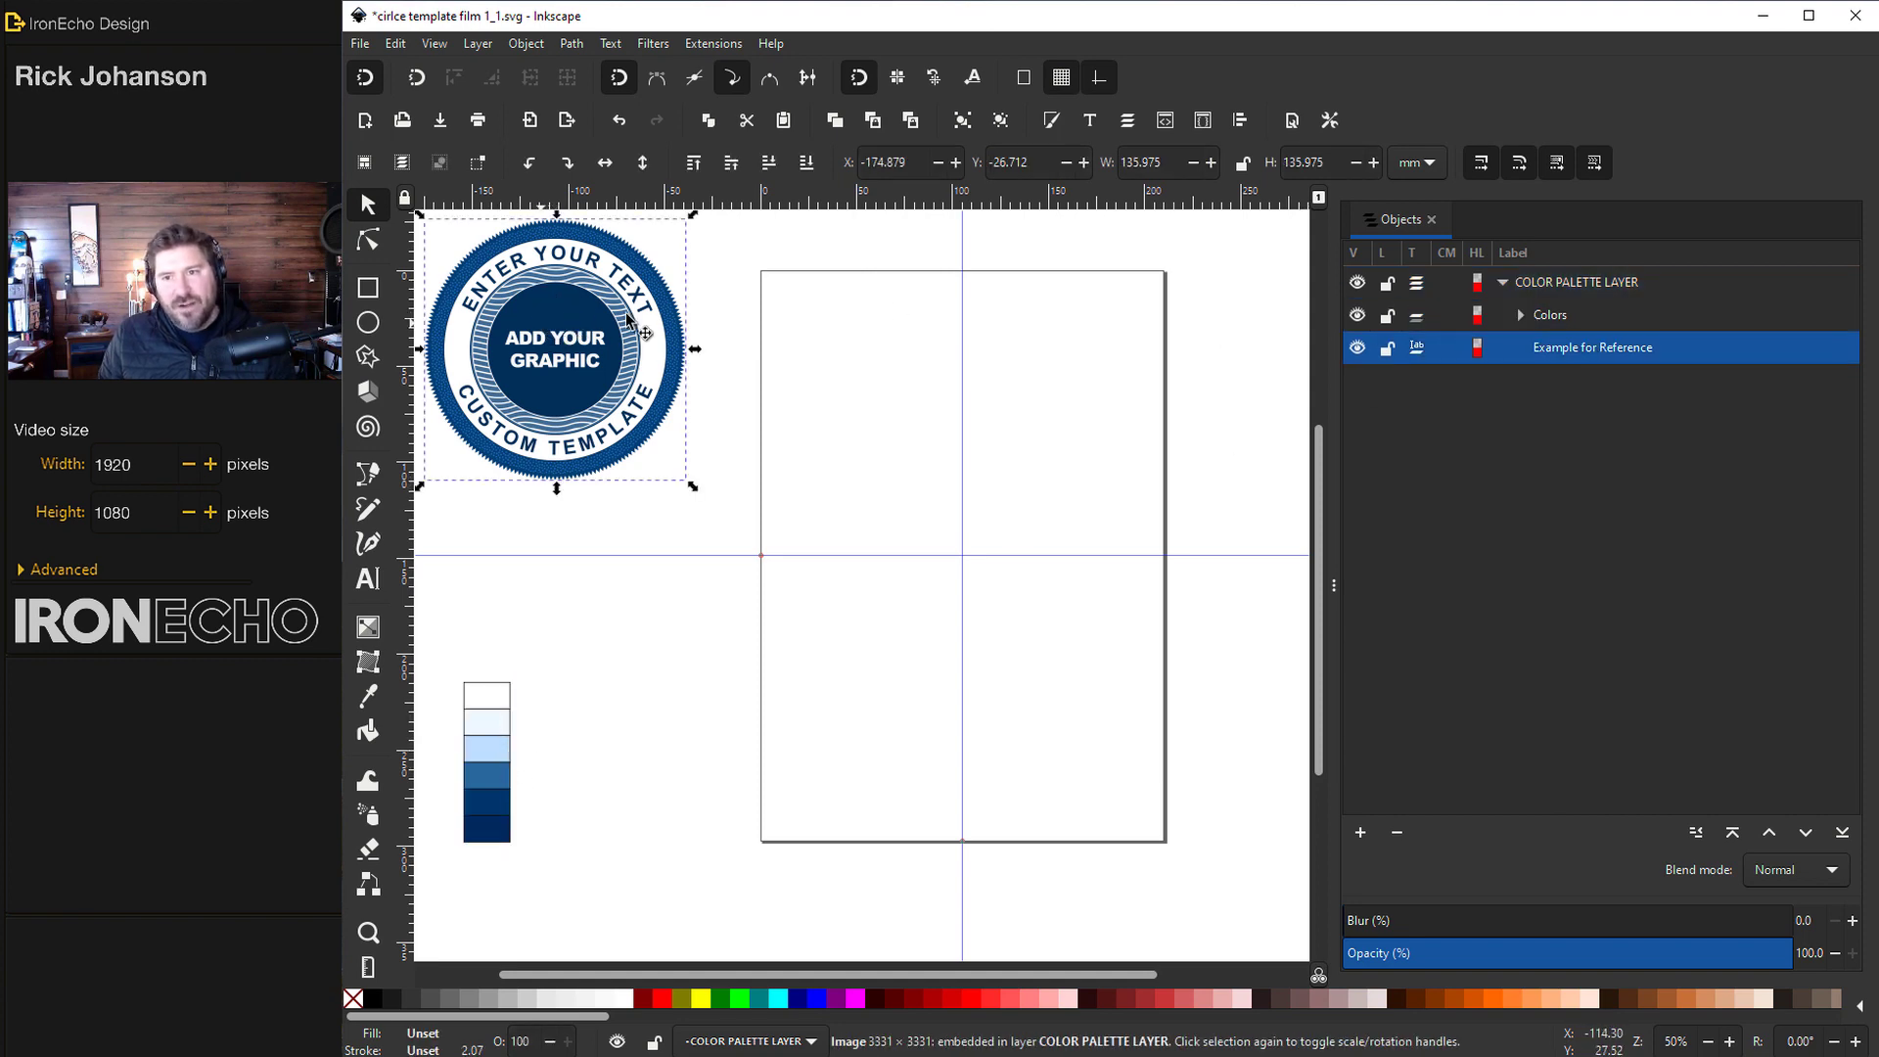
pyautogui.click(732, 776)
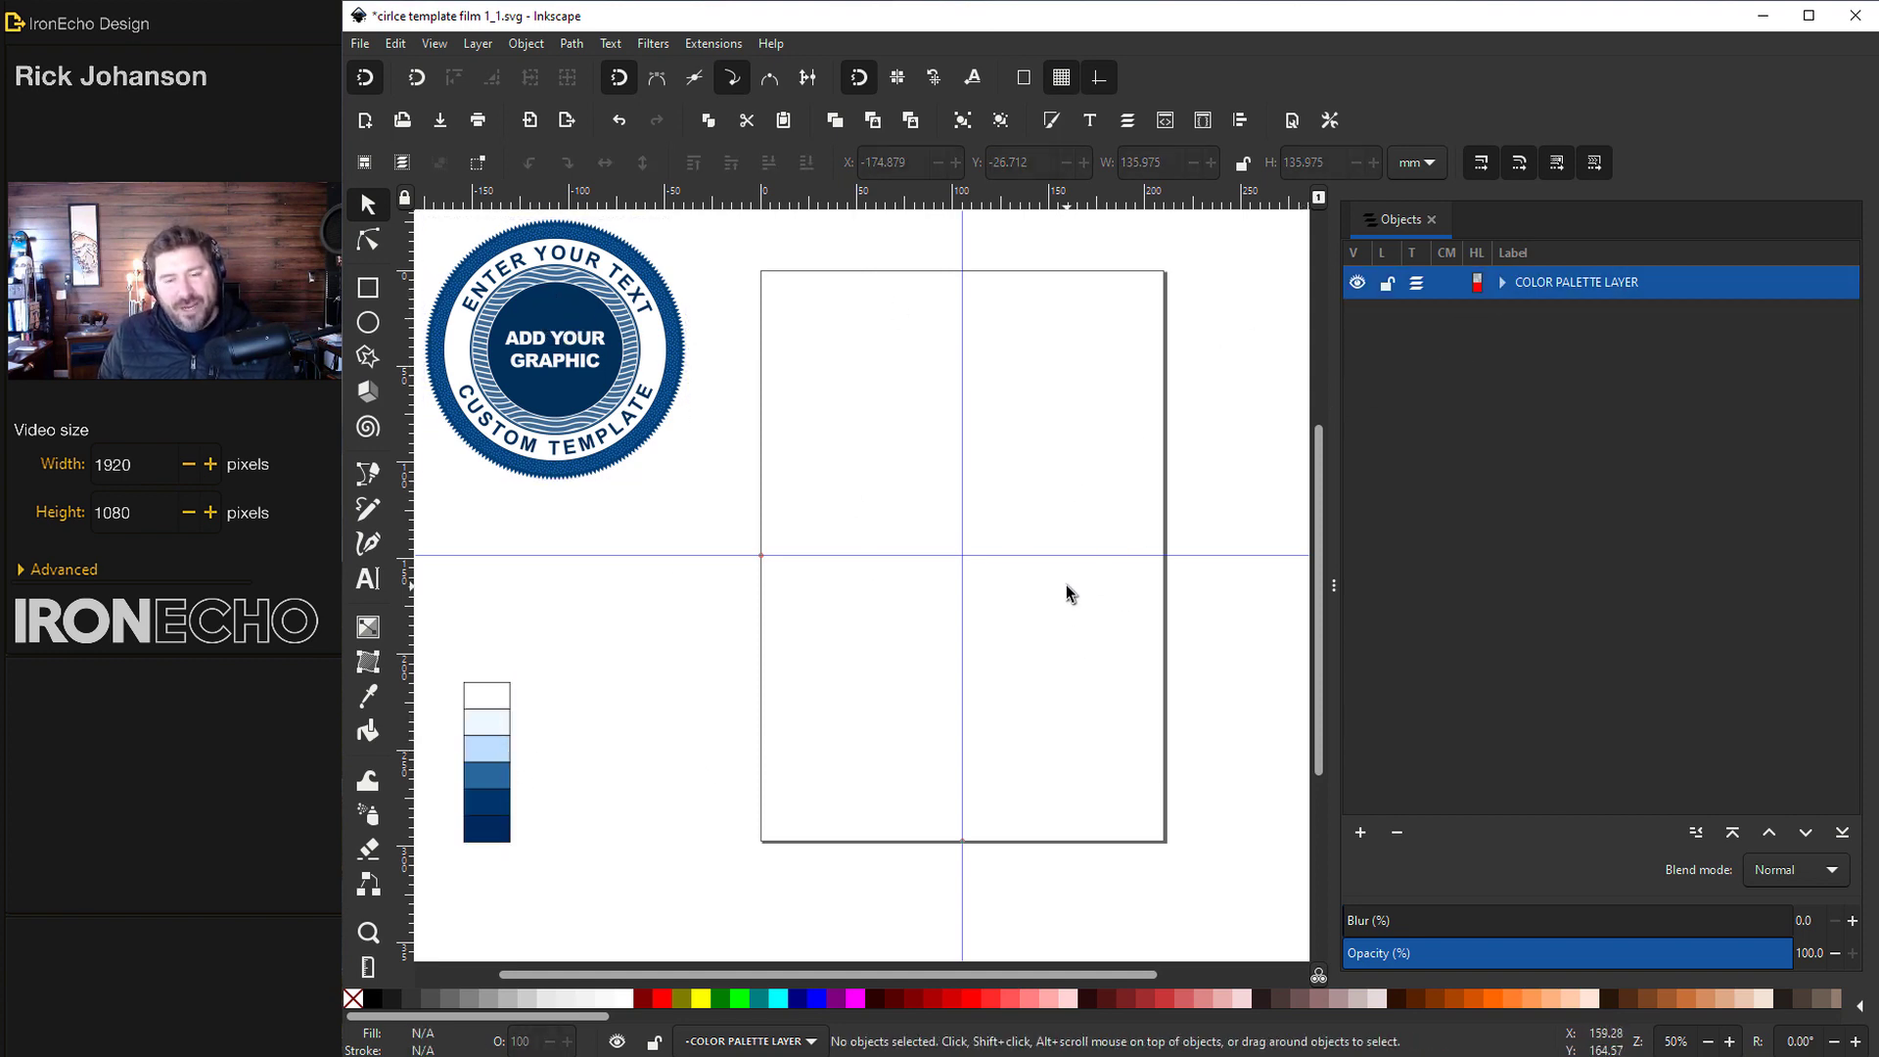
# Add a new layer named DESIGN LAYER above the current layer
pyautogui.click(1360, 833)
pyautogui.write('DESIG')
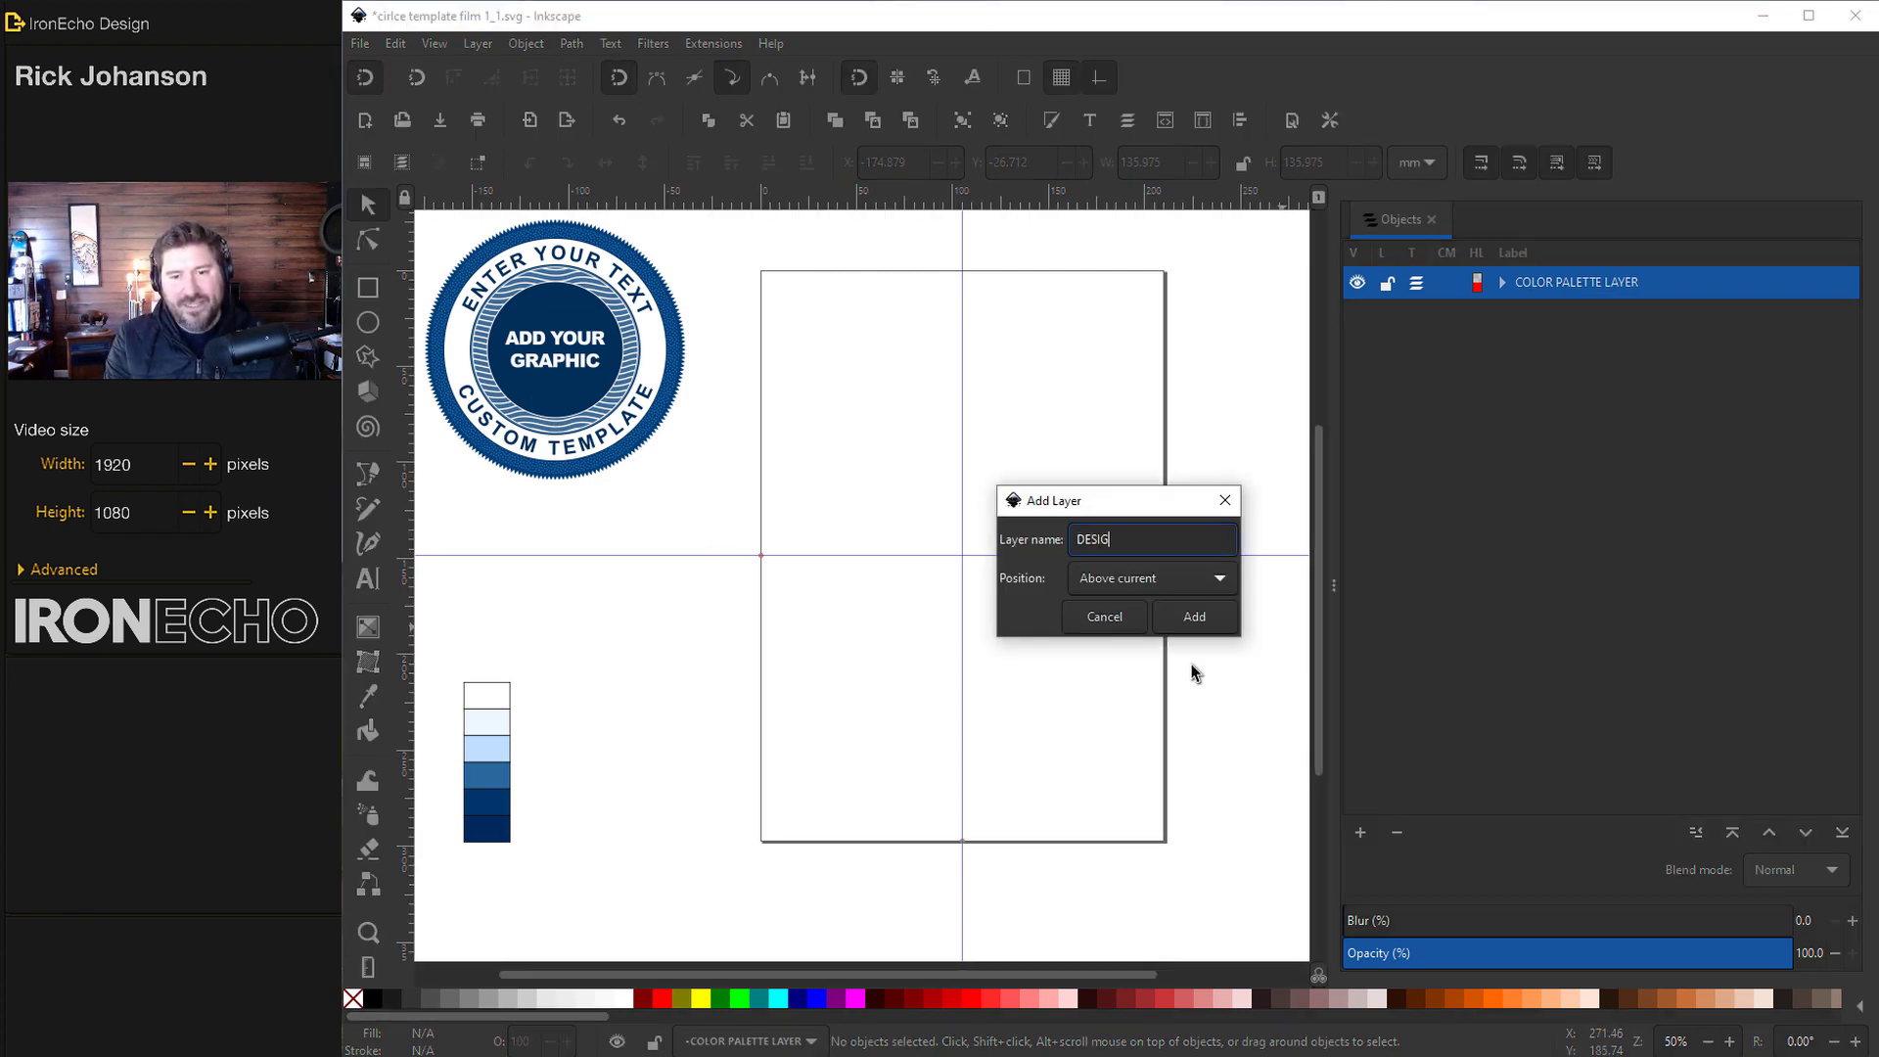
pyautogui.write('N LAYER')
pyautogui.click(1195, 616)
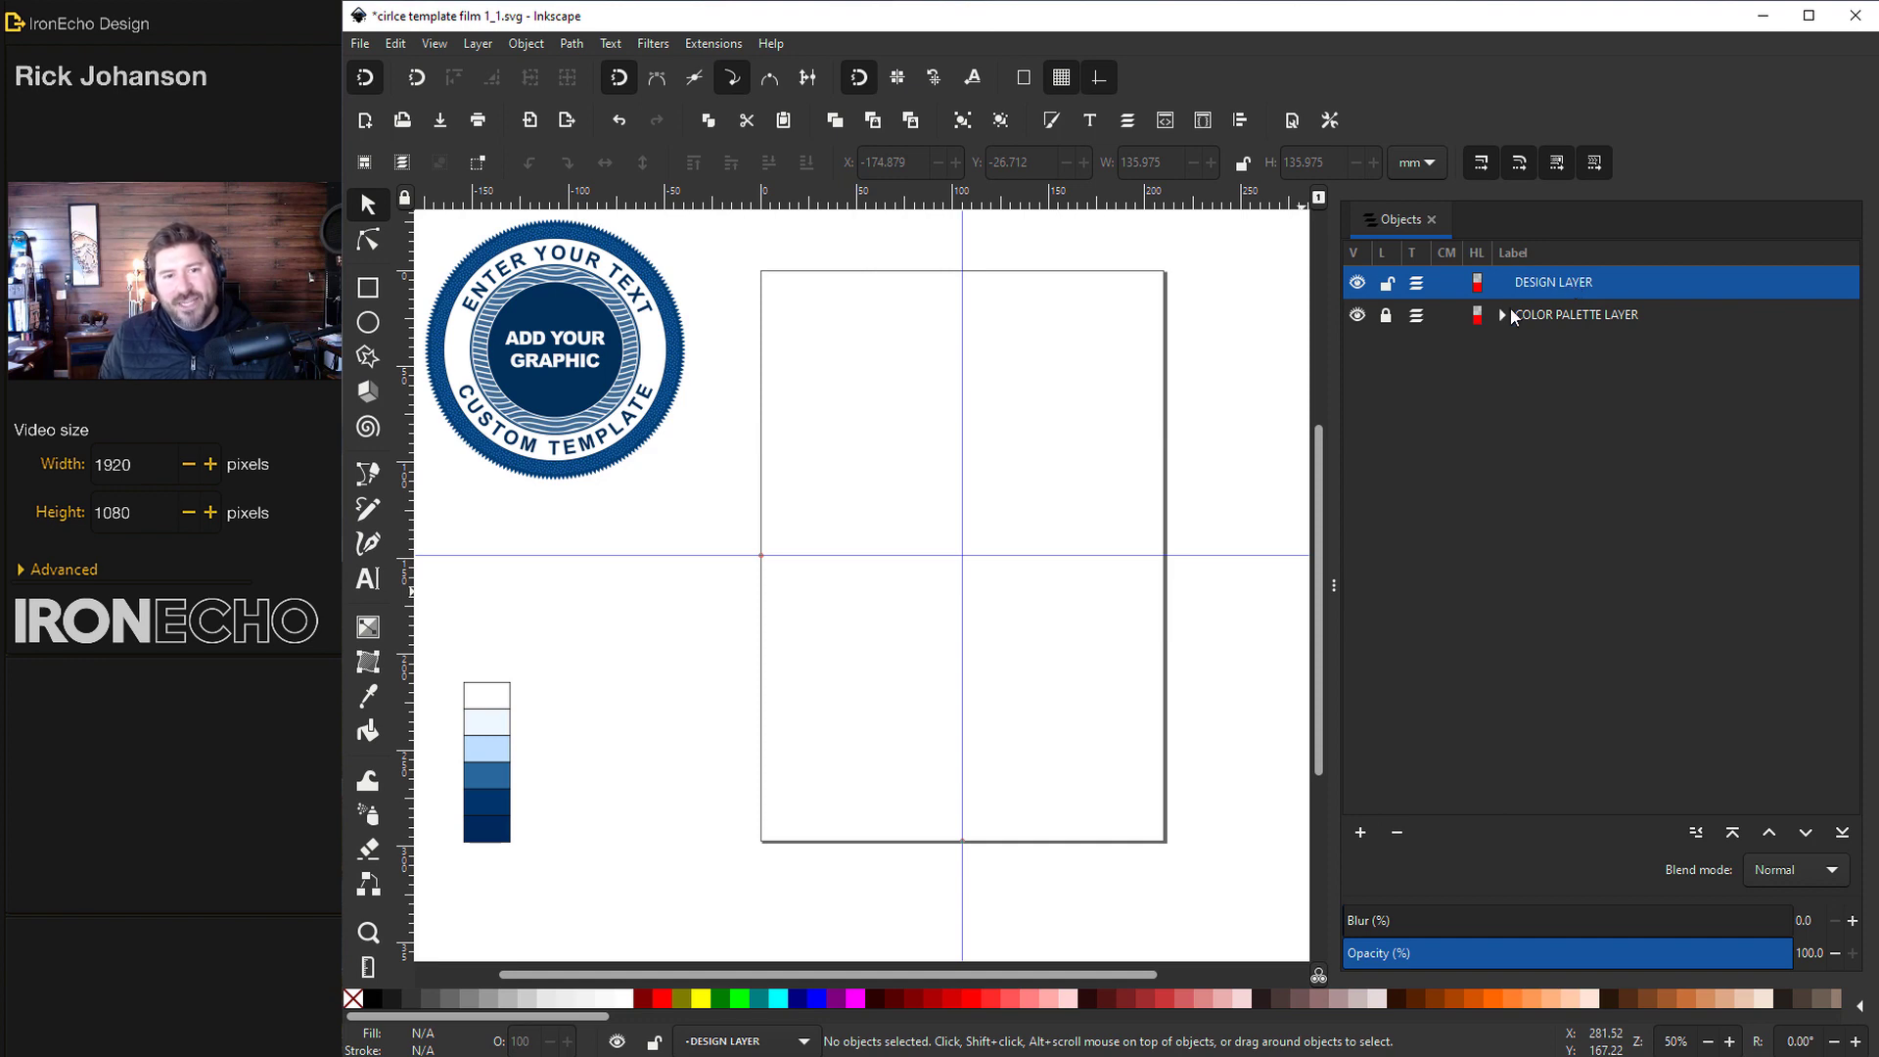
pyautogui.hotkey('ctrl', 'z')
# Draw a nearly round star with 200 corners and a very shallow spoke ratio
pyautogui.click(533, 45)
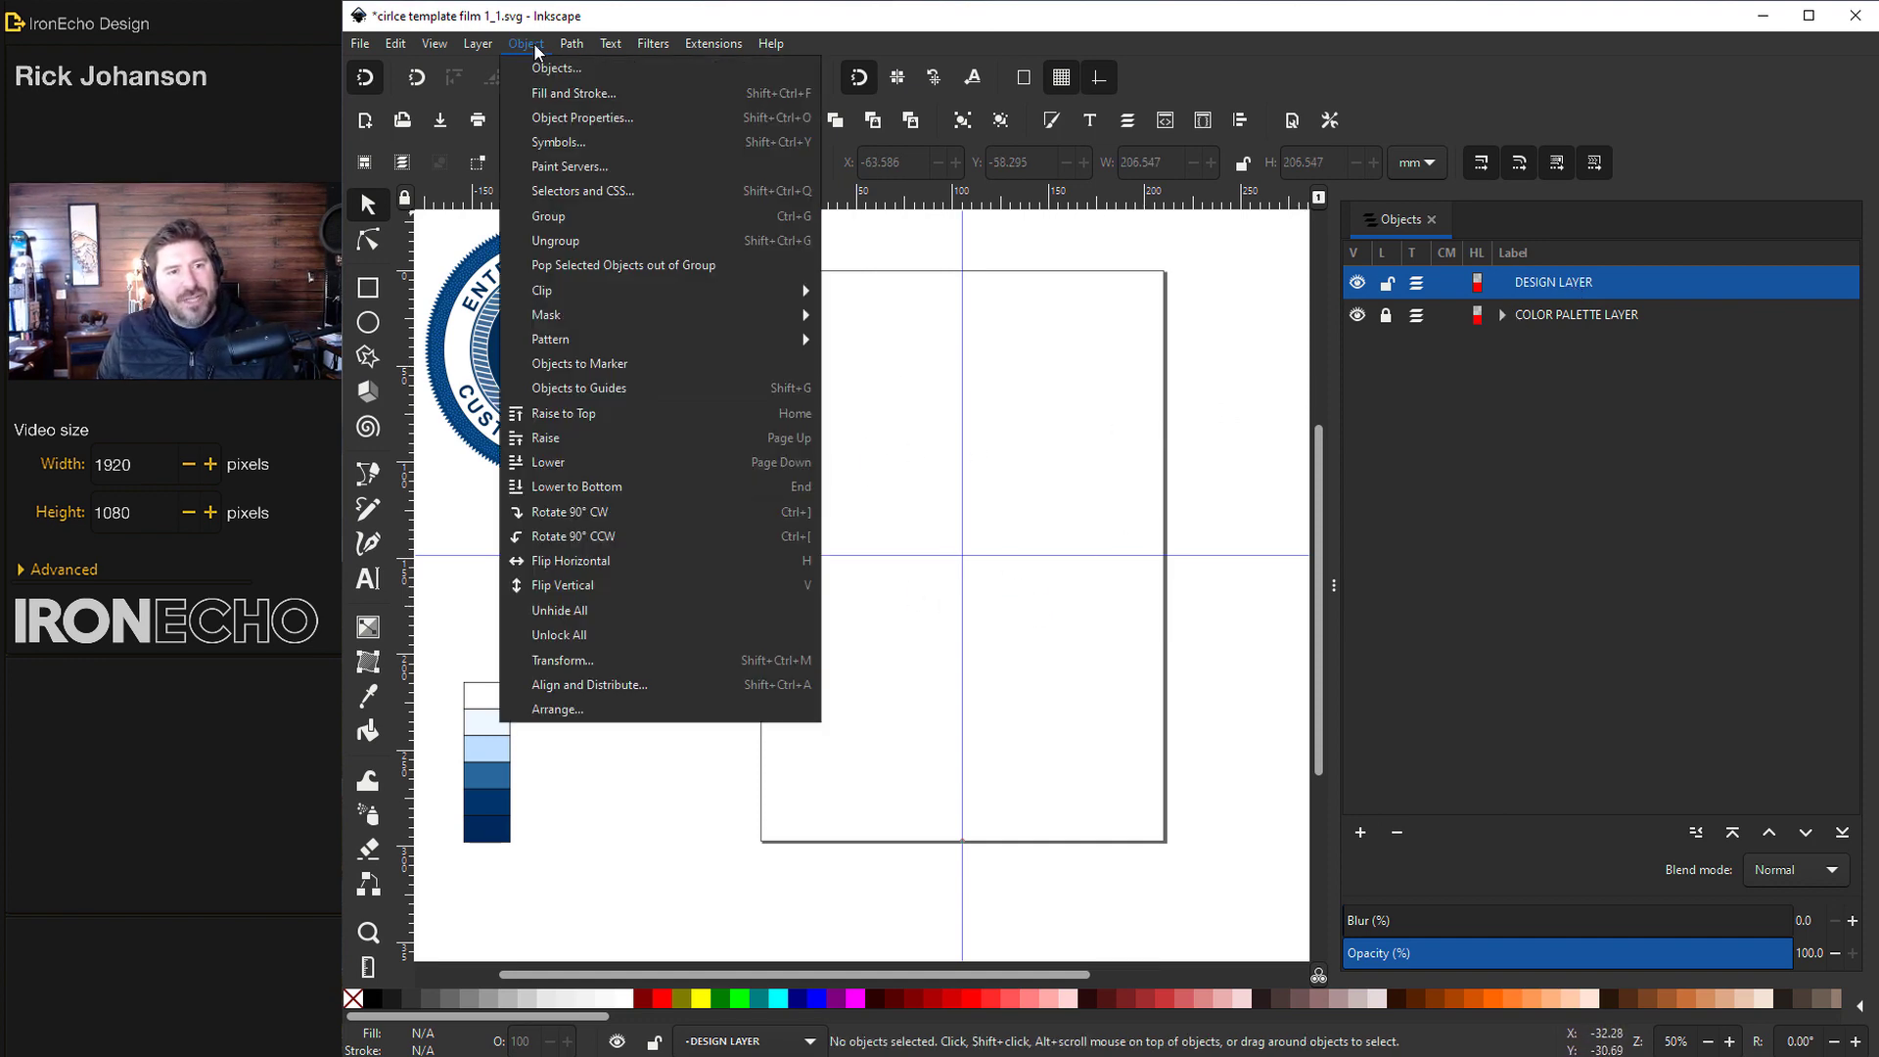
pyautogui.click(546, 94)
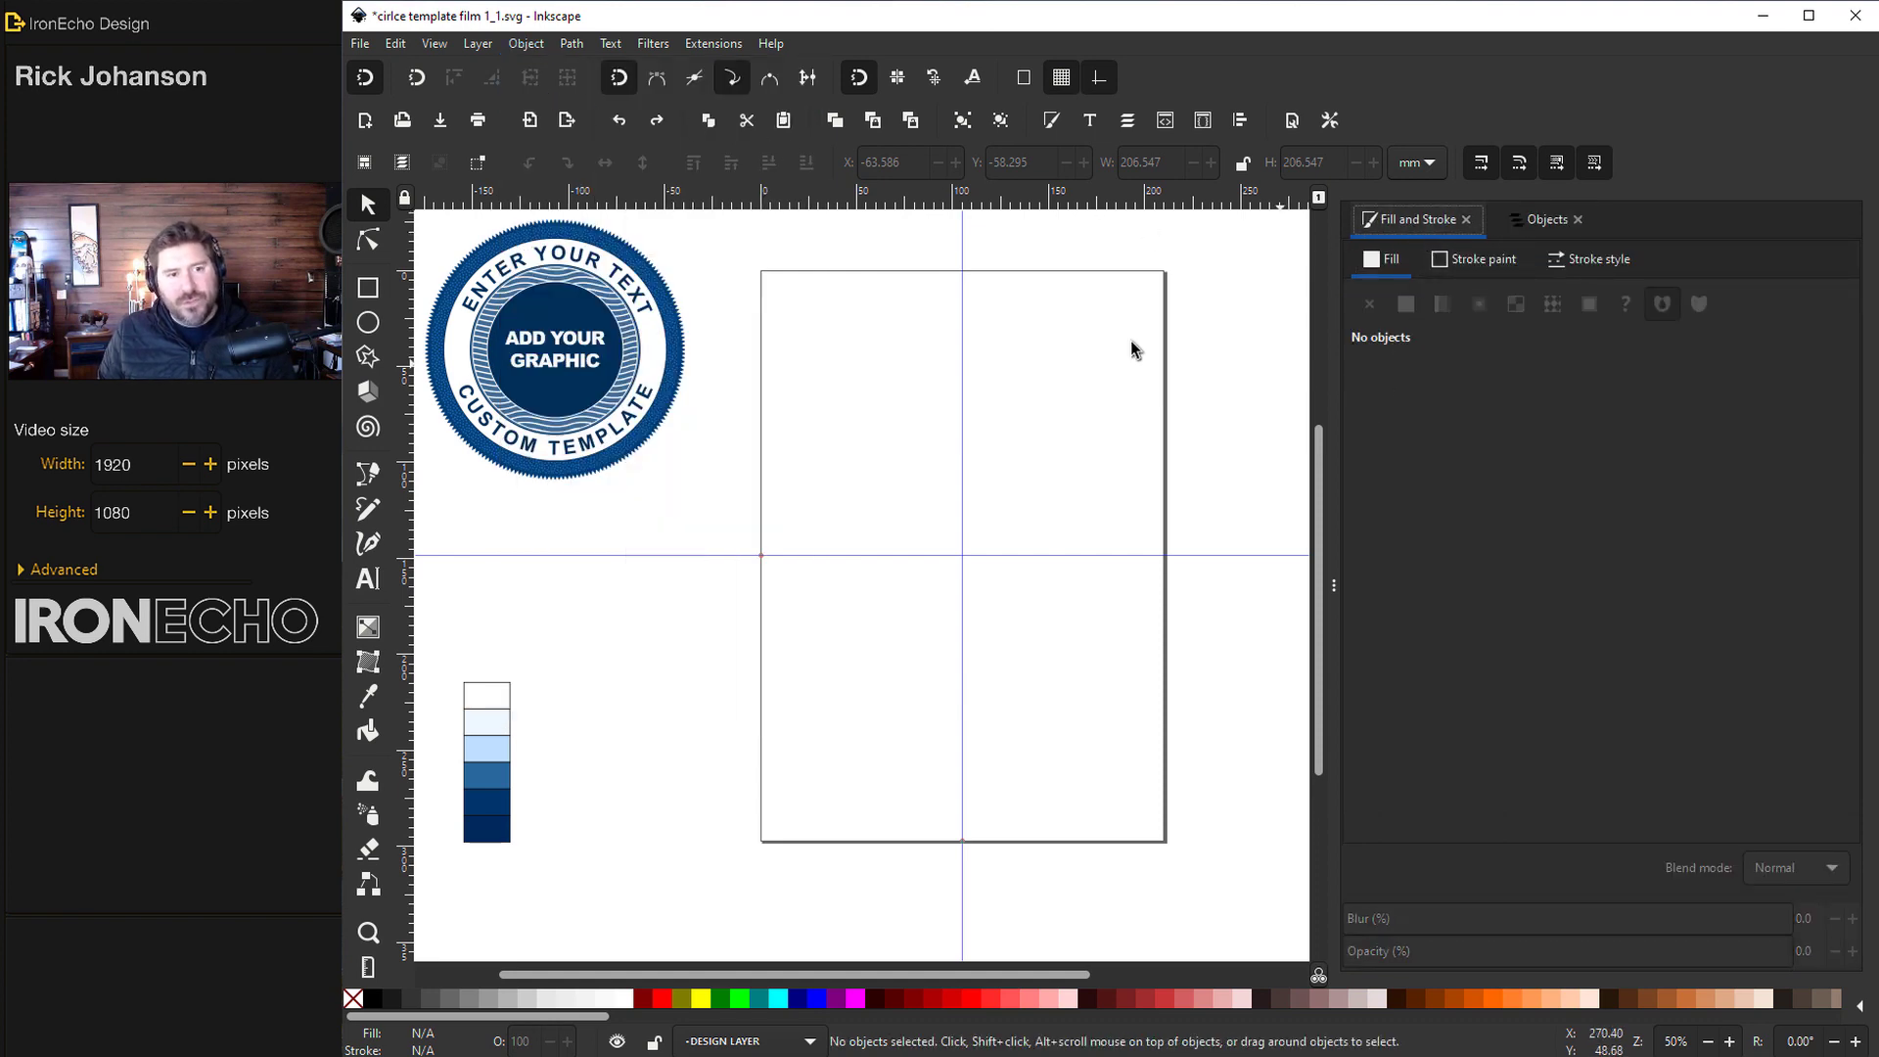
pyautogui.click(373, 359)
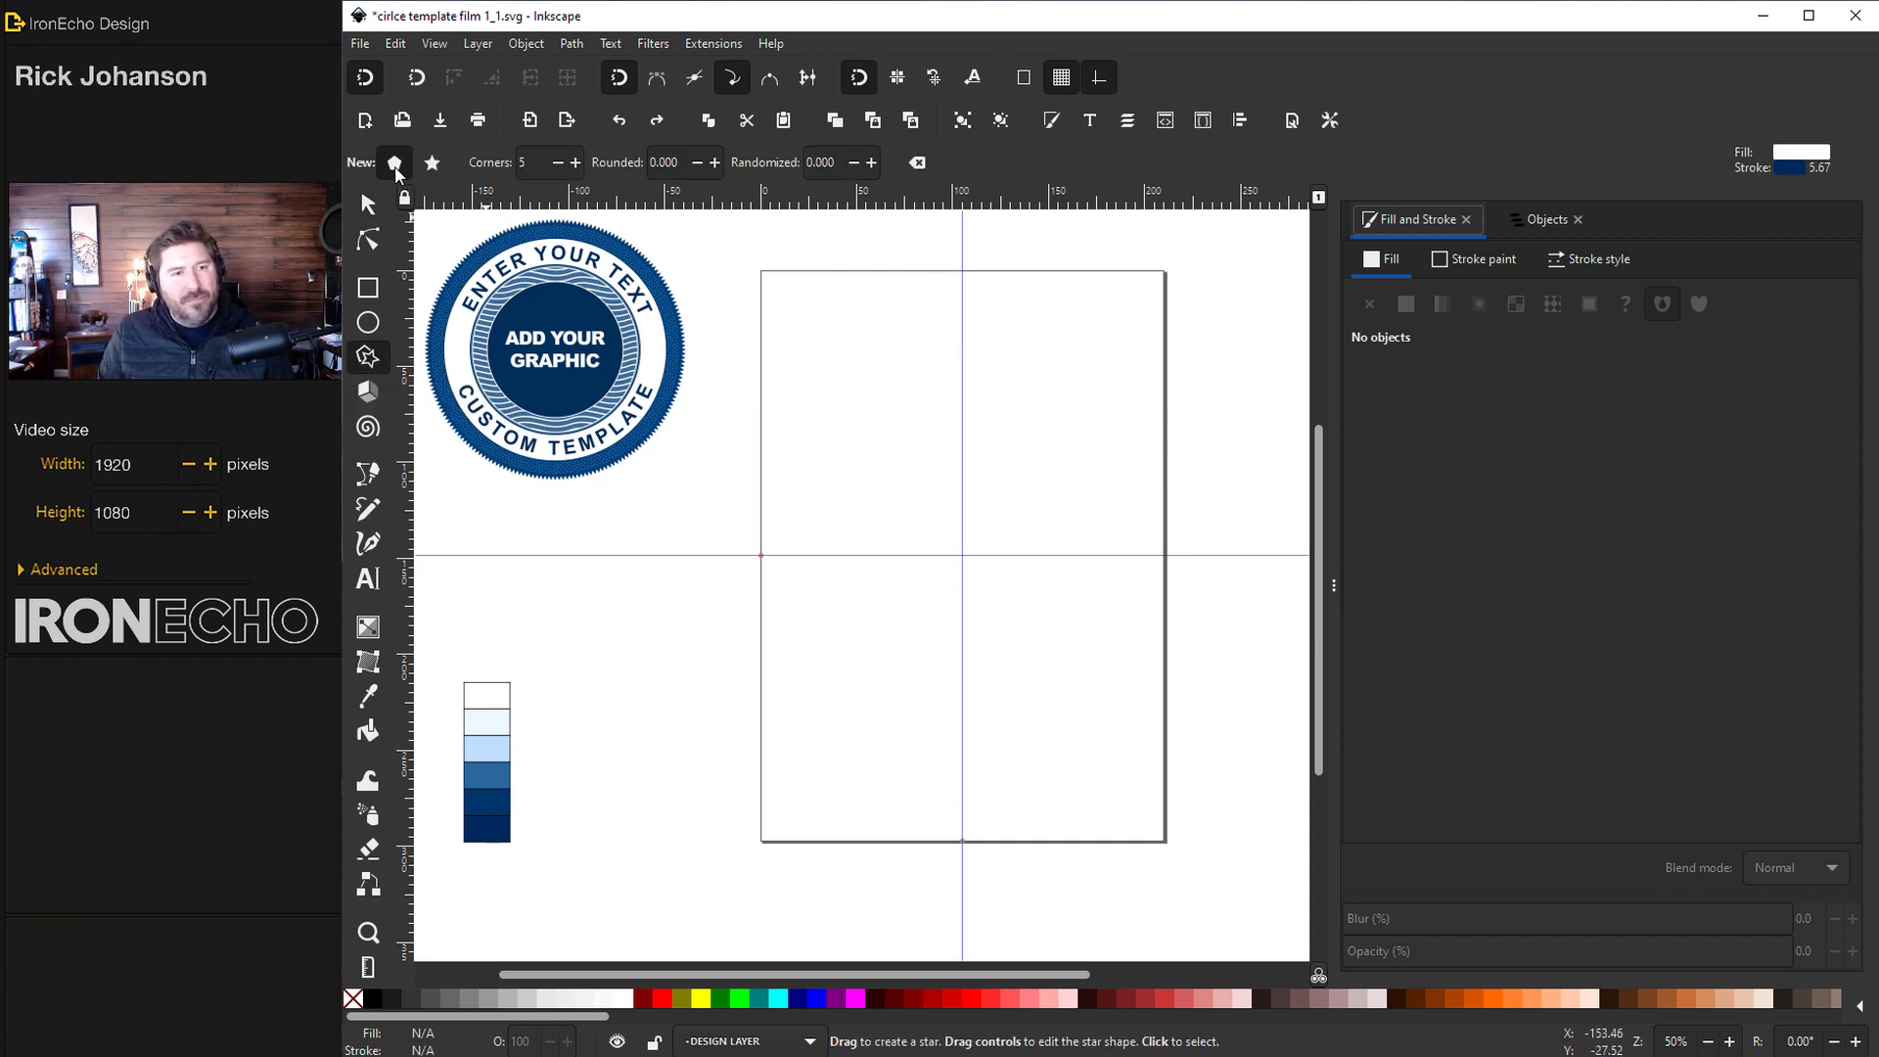
pyautogui.click(434, 169)
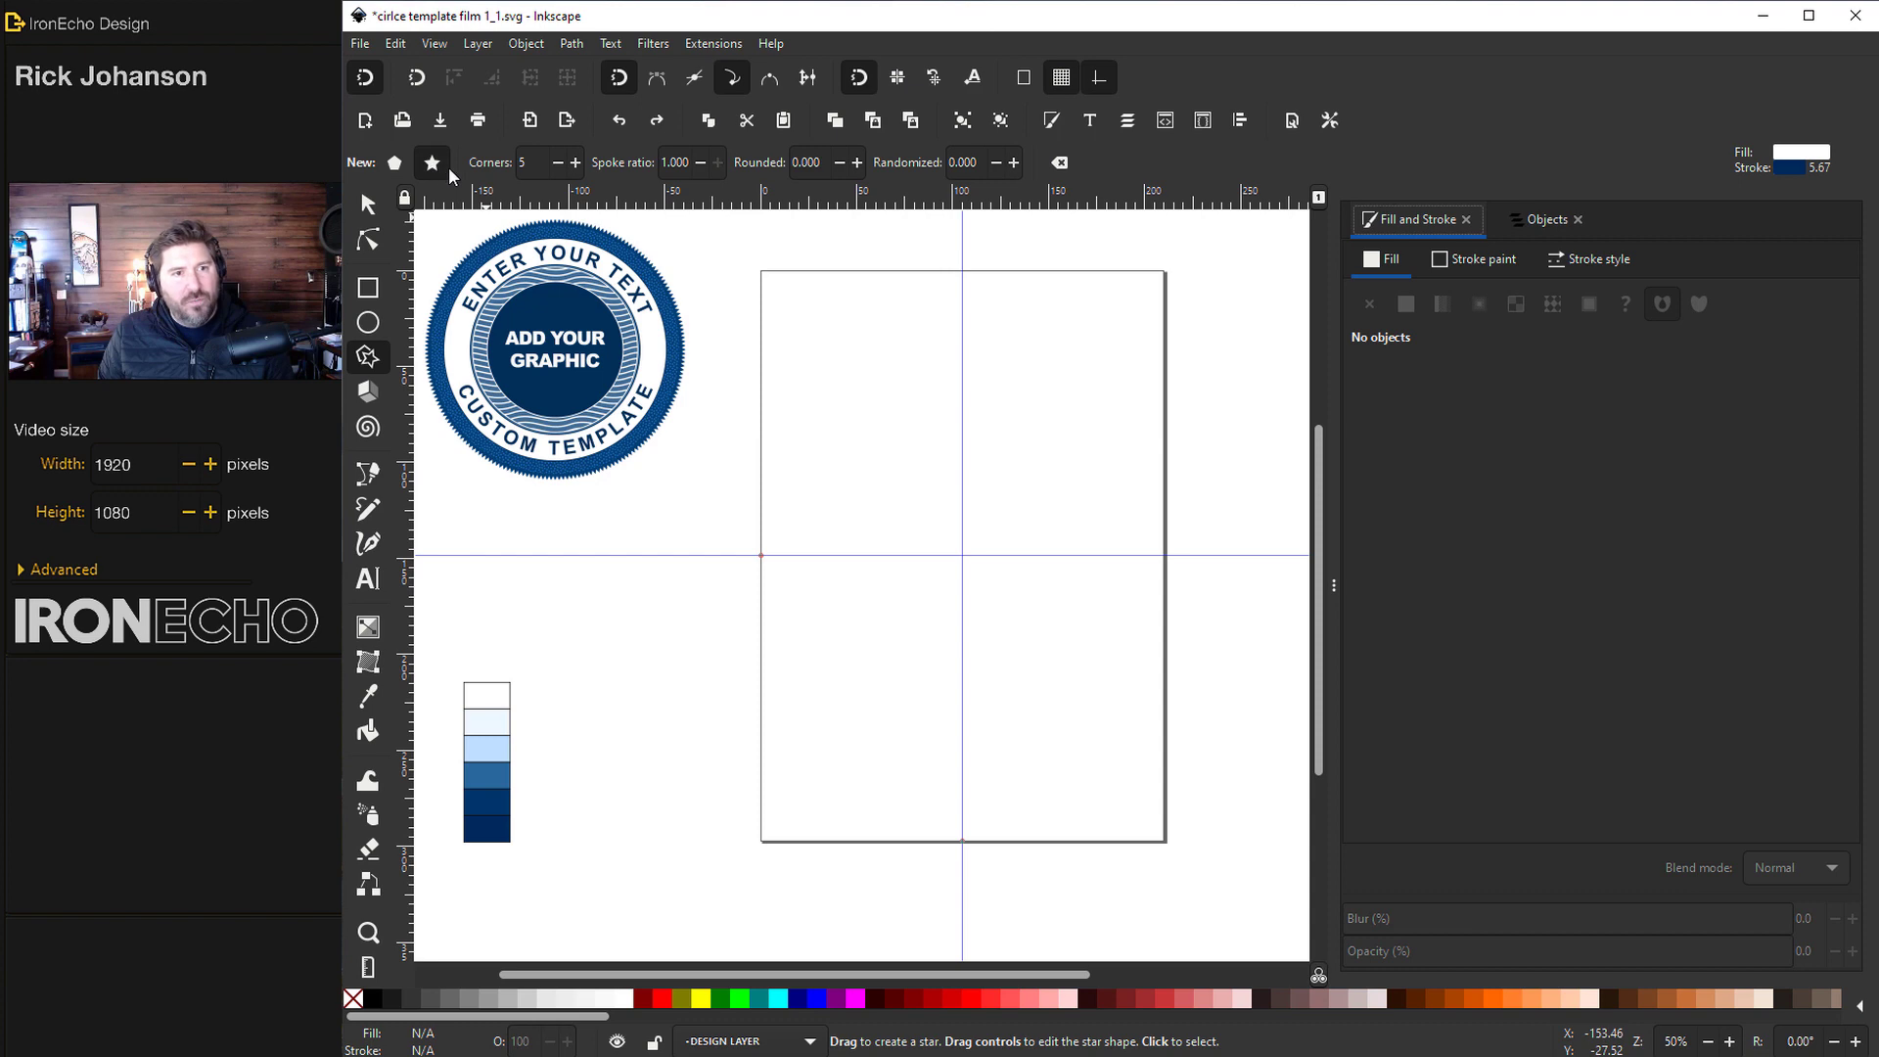
pyautogui.doubleClick(529, 164)
pyautogui.write('200')
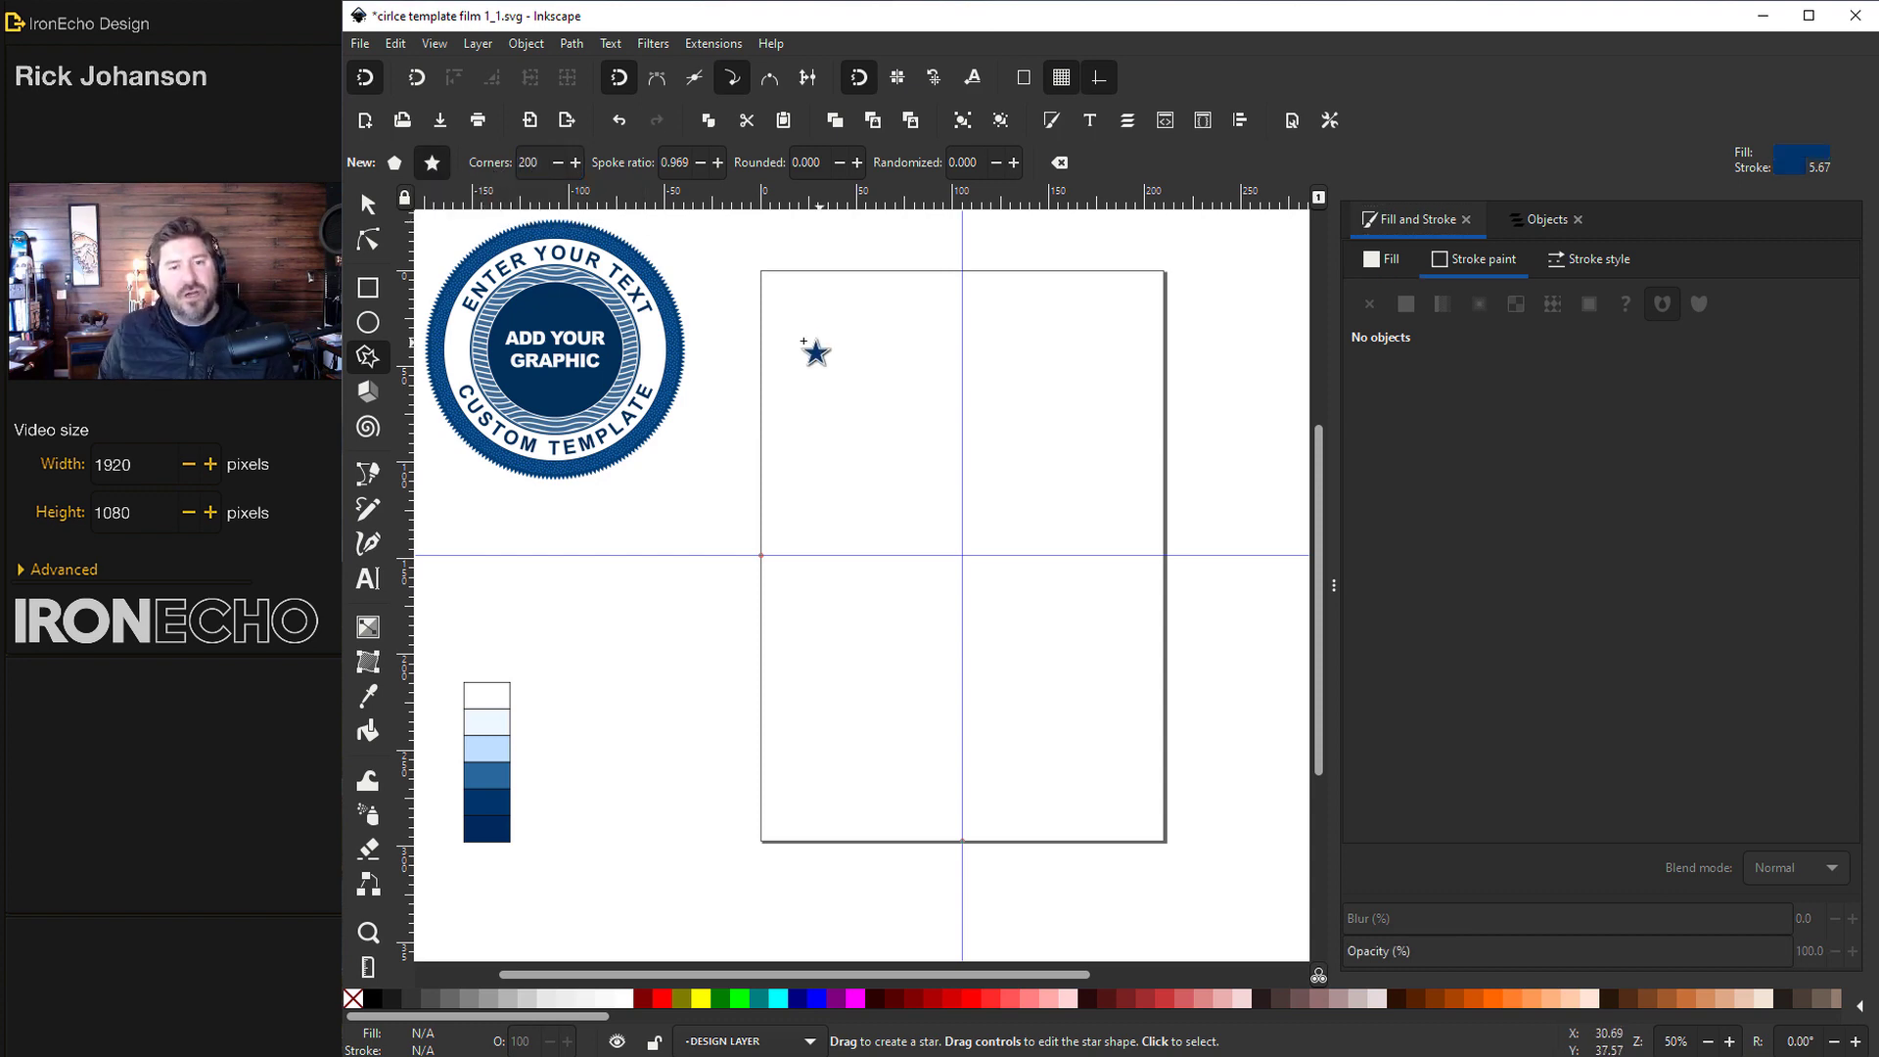
pyautogui.moveTo(817, 331); pyautogui.dragTo(922, 476)
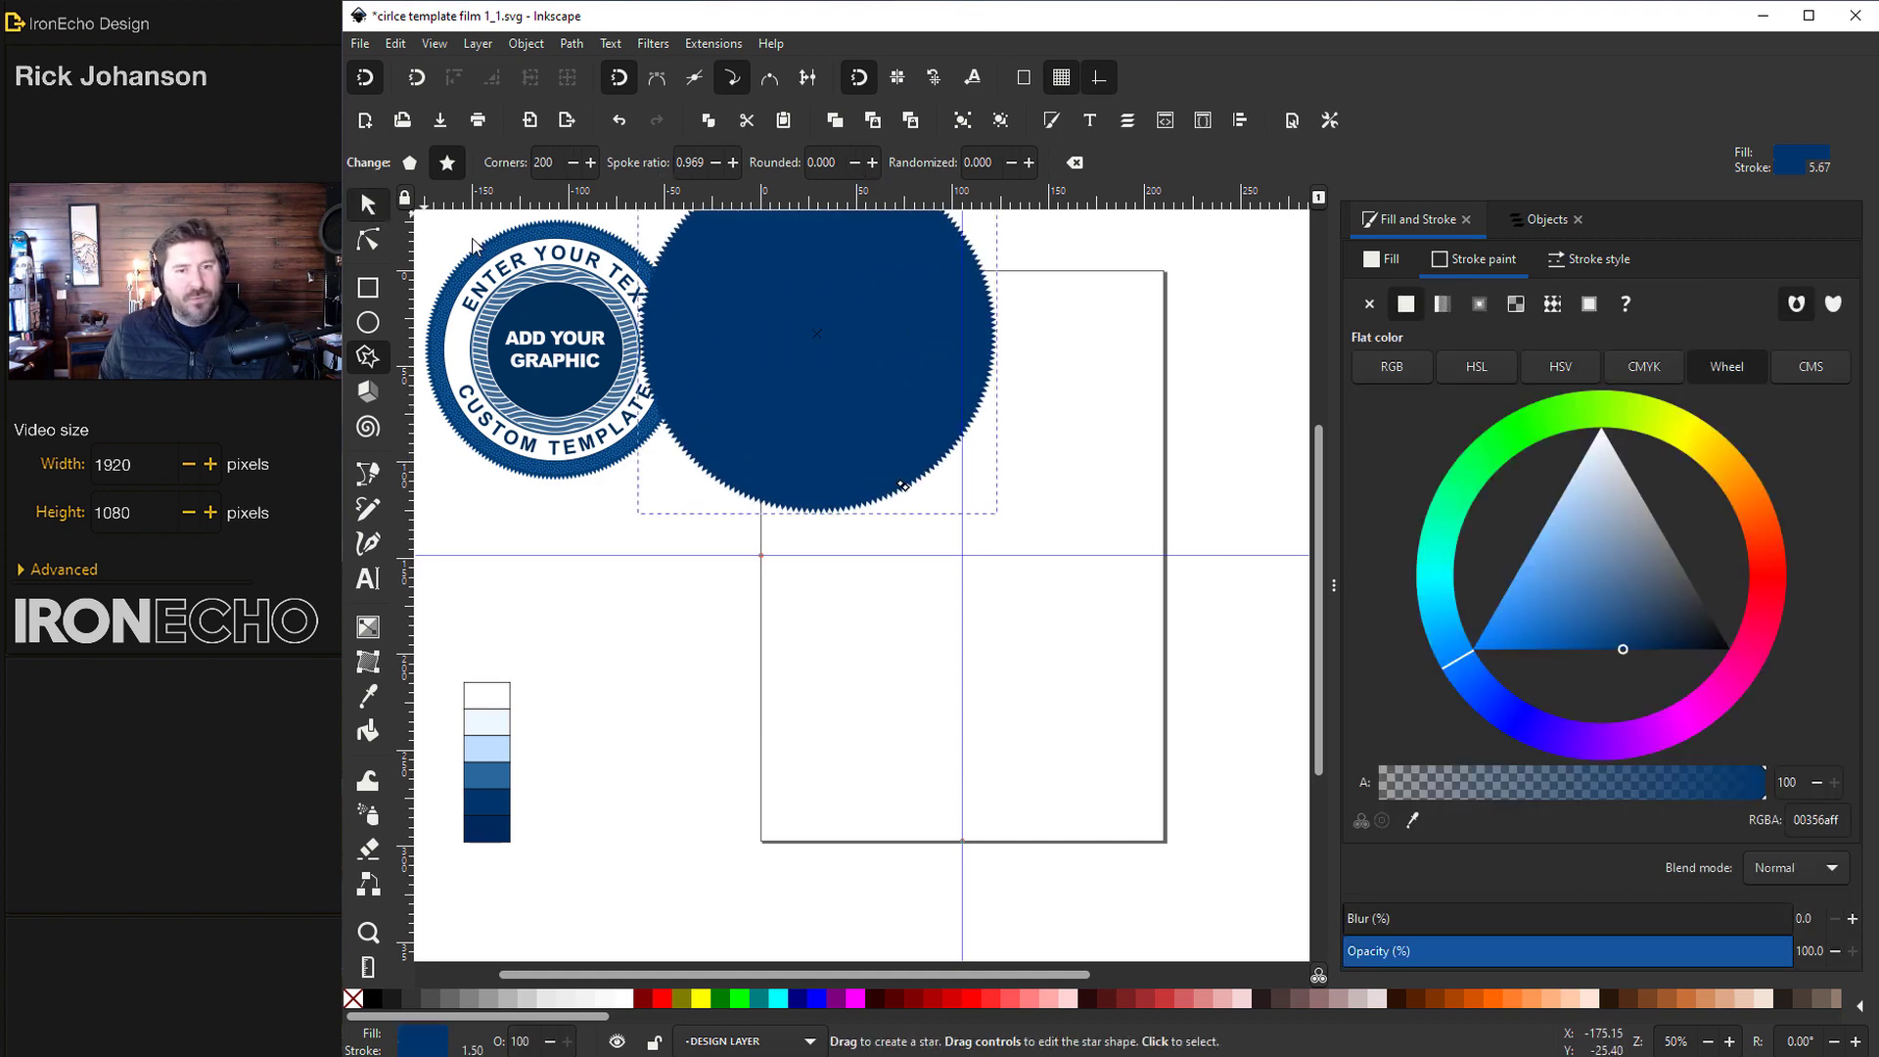
# Move the star onto the page and scale it to about 211 mm wide
pyautogui.click(368, 204)
pyautogui.moveTo(776, 318); pyautogui.dragTo(915, 438)
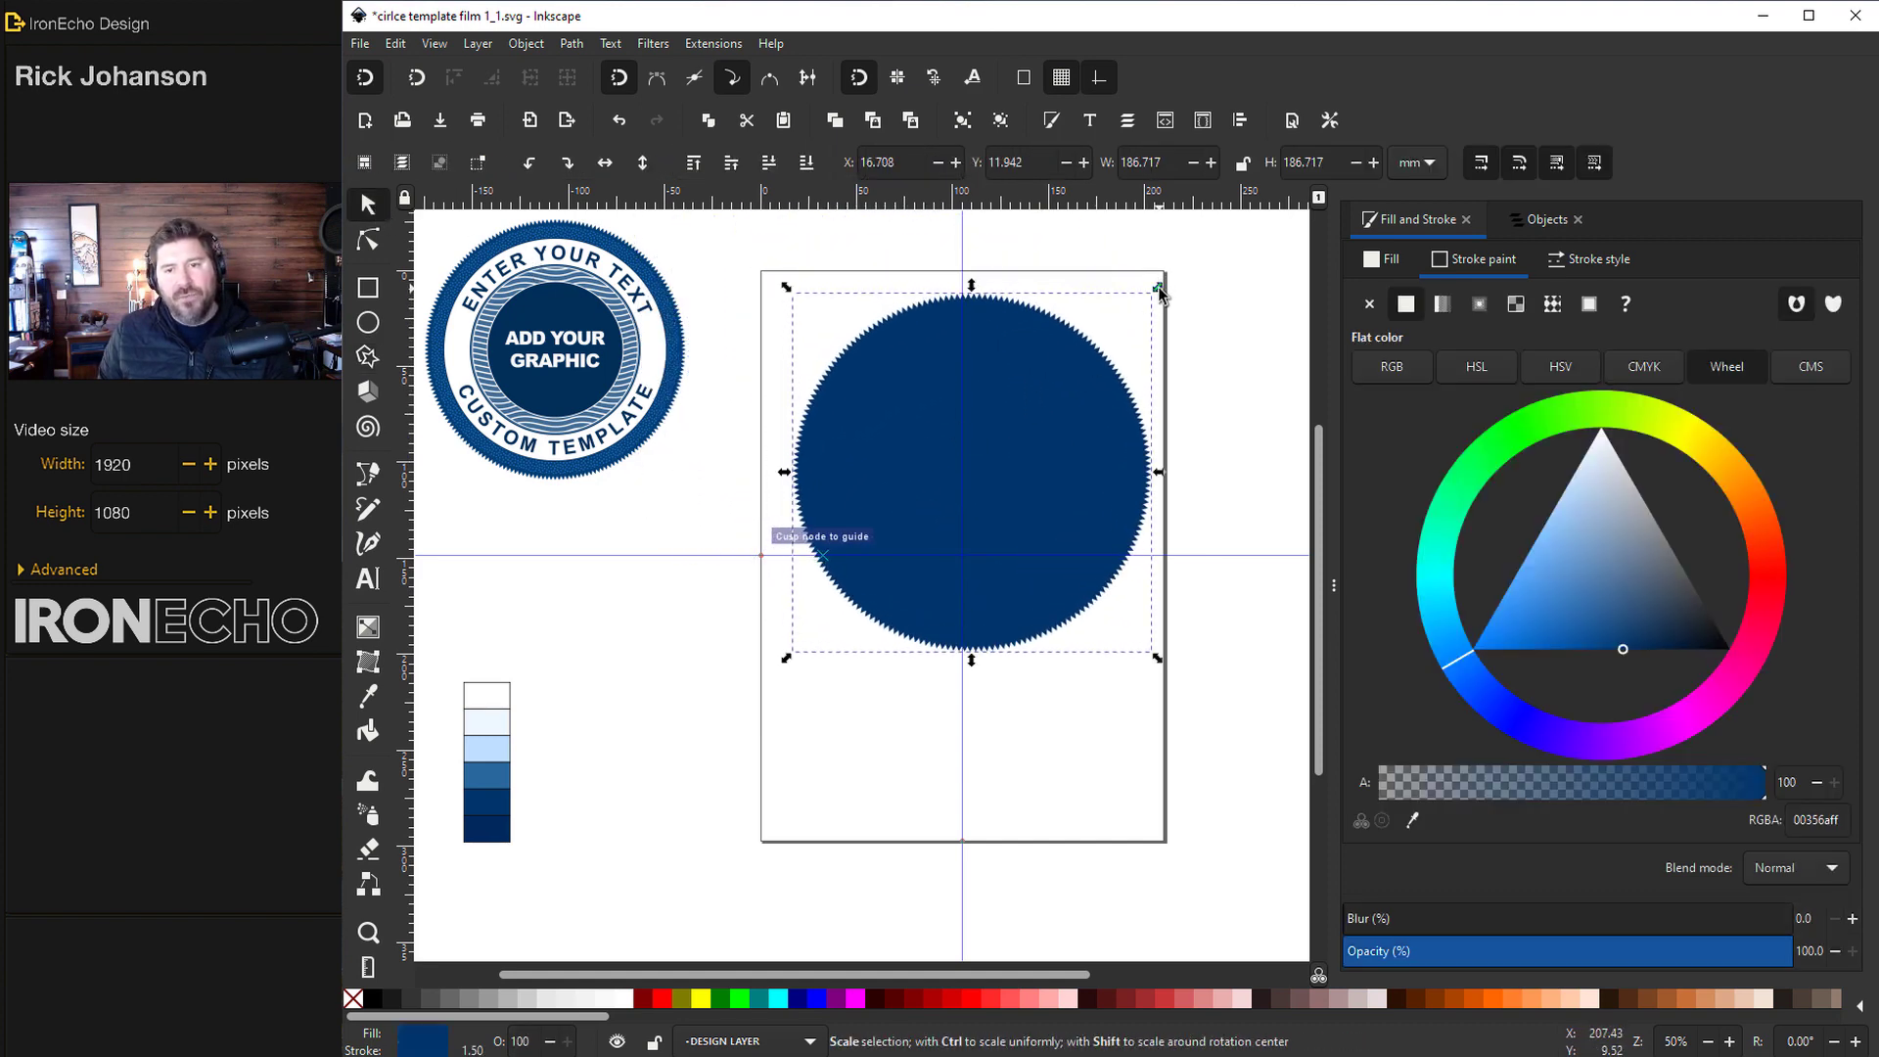
pyautogui.moveTo(1165, 276)
pyautogui.mouseDown()
pyautogui.moveTo(1195, 281)
pyautogui.moveTo(1181, 264)
pyautogui.mouseUp()
pyautogui.moveTo(1106, 345); pyautogui.dragTo(896, 465)
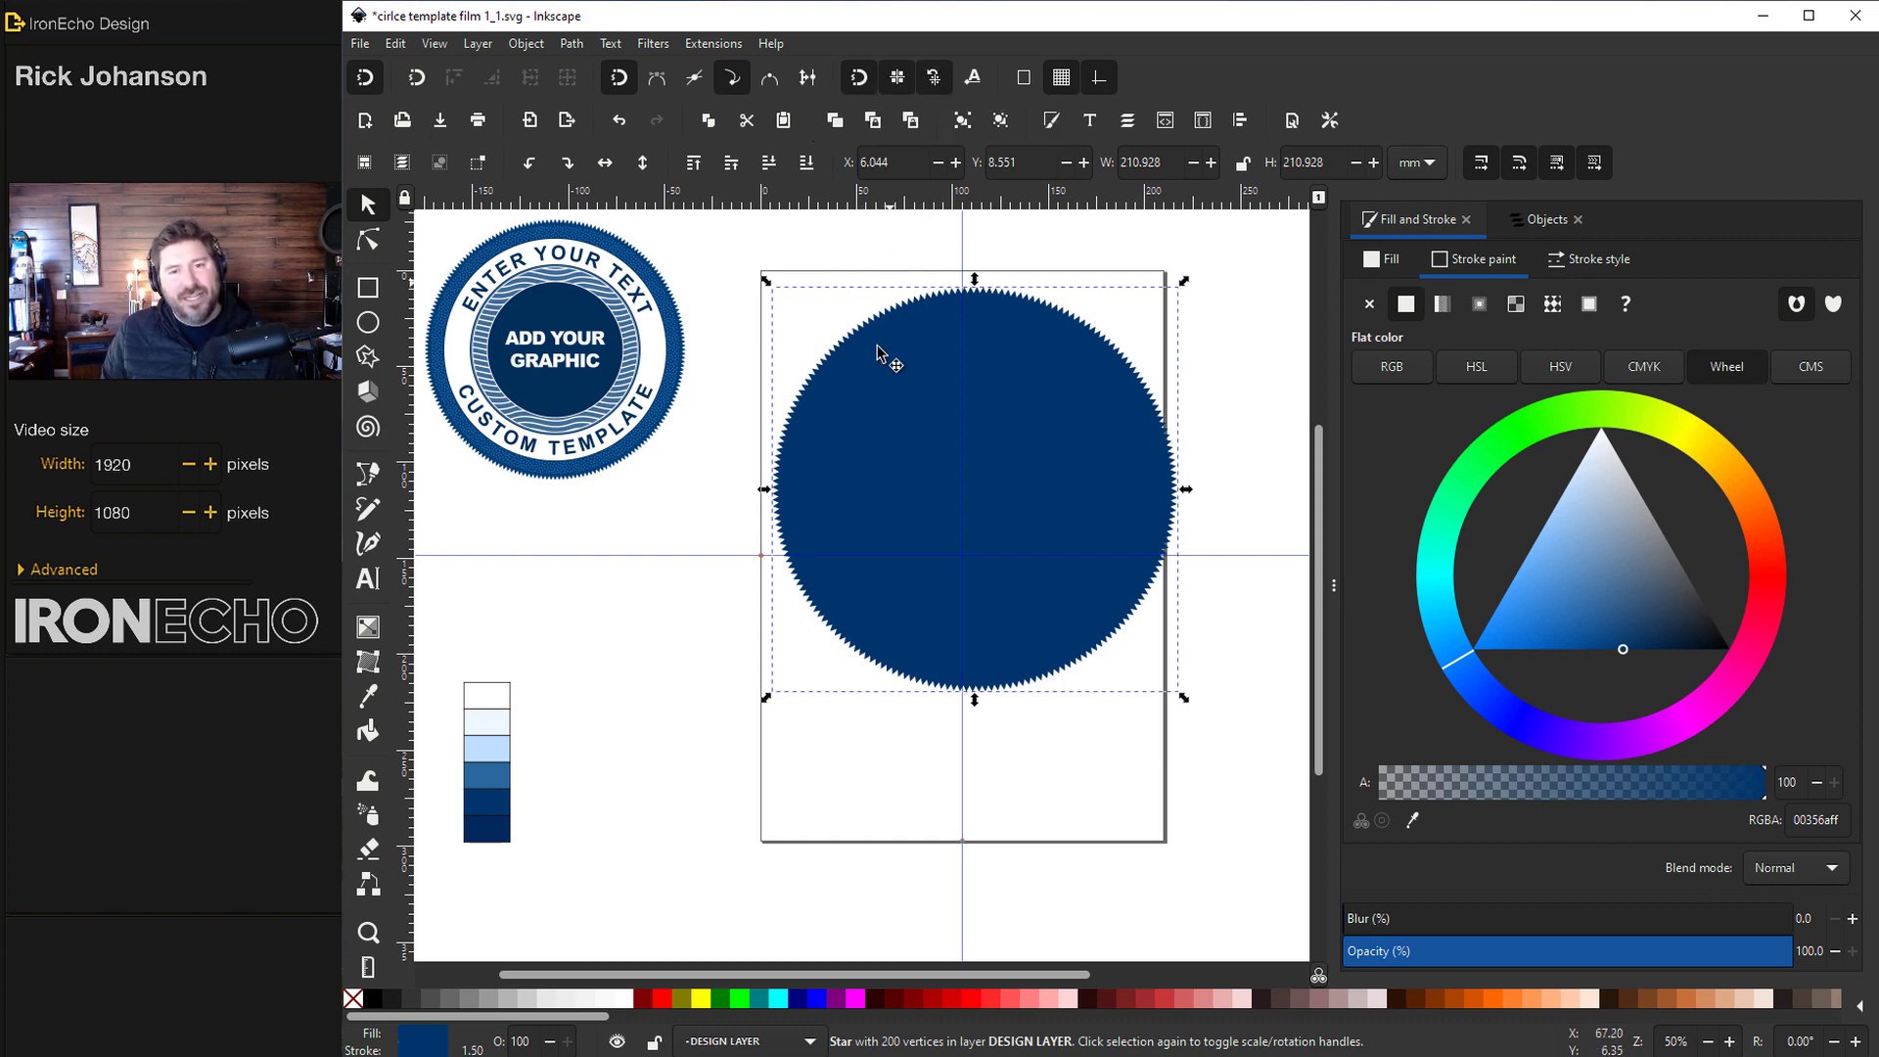
pyautogui.moveTo(881, 377); pyautogui.dragTo(927, 489)
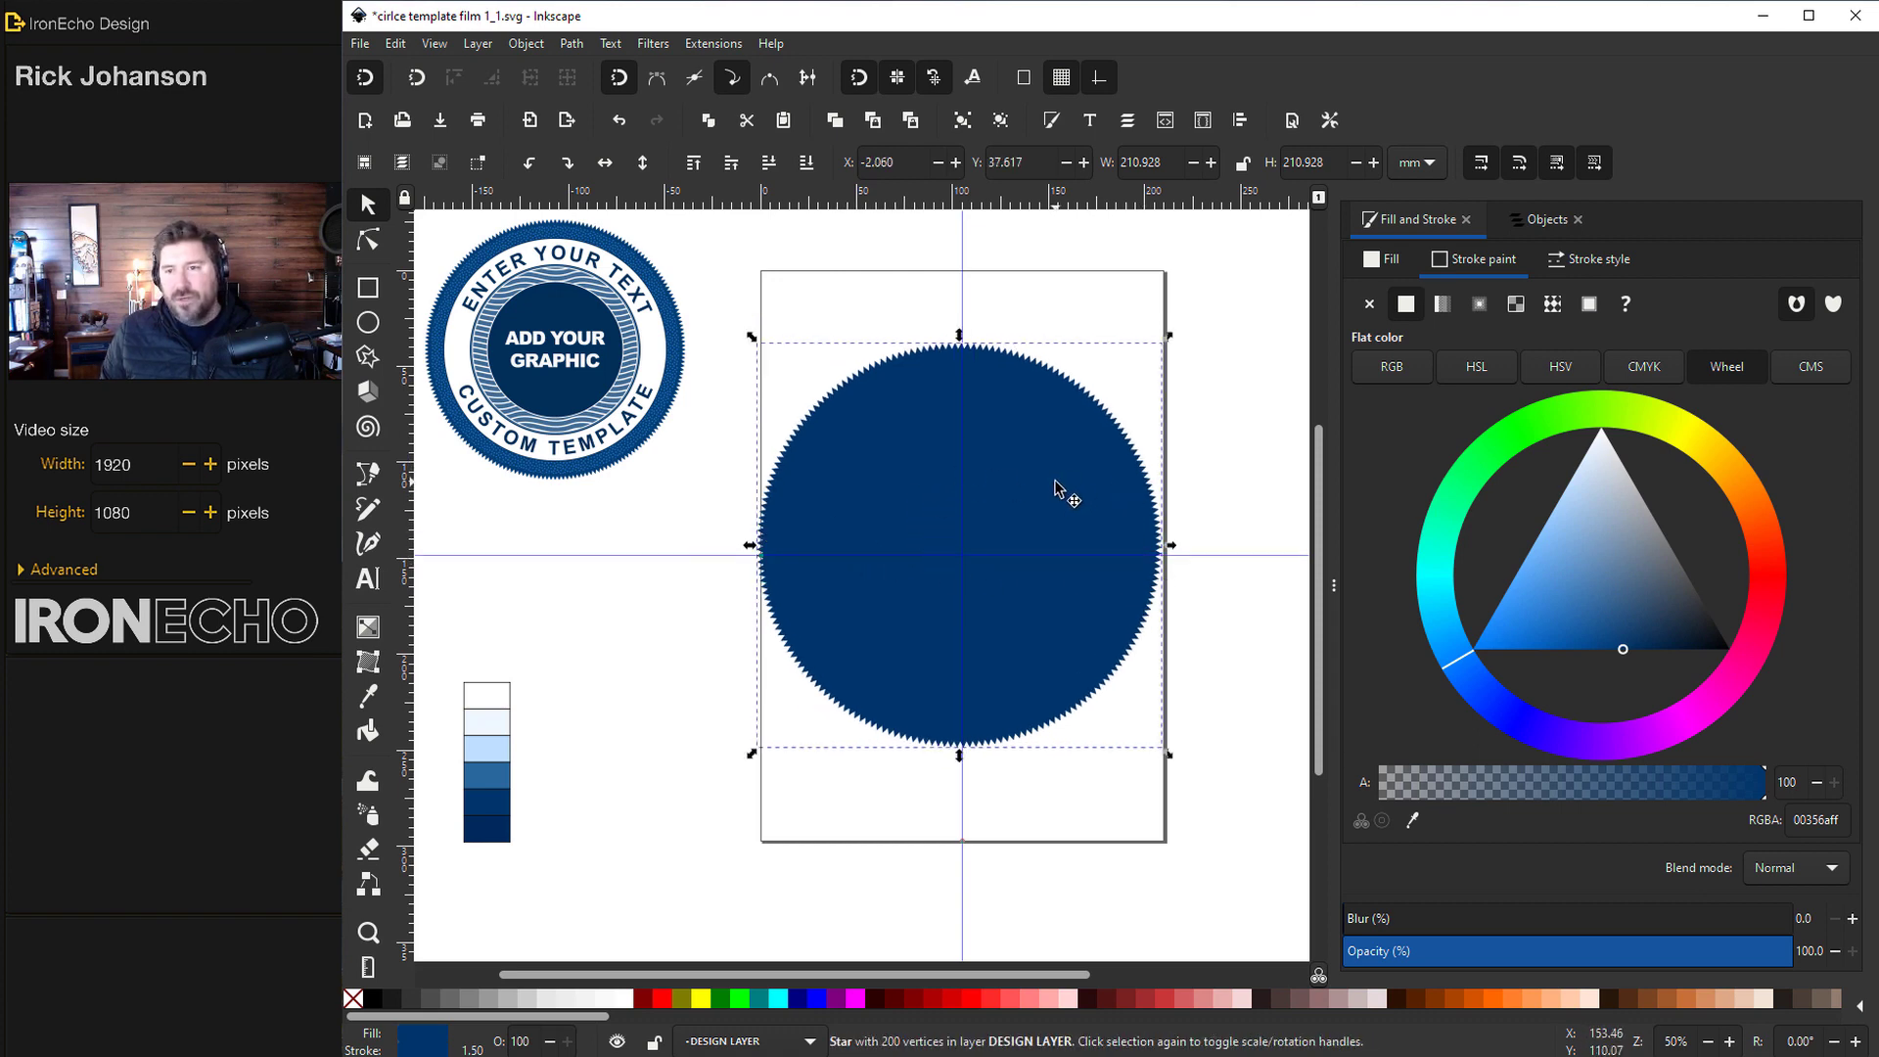
# Align the navy star to the page centre on both the vertical and horizontal axes
pyautogui.click(528, 45)
pyautogui.click(566, 687)
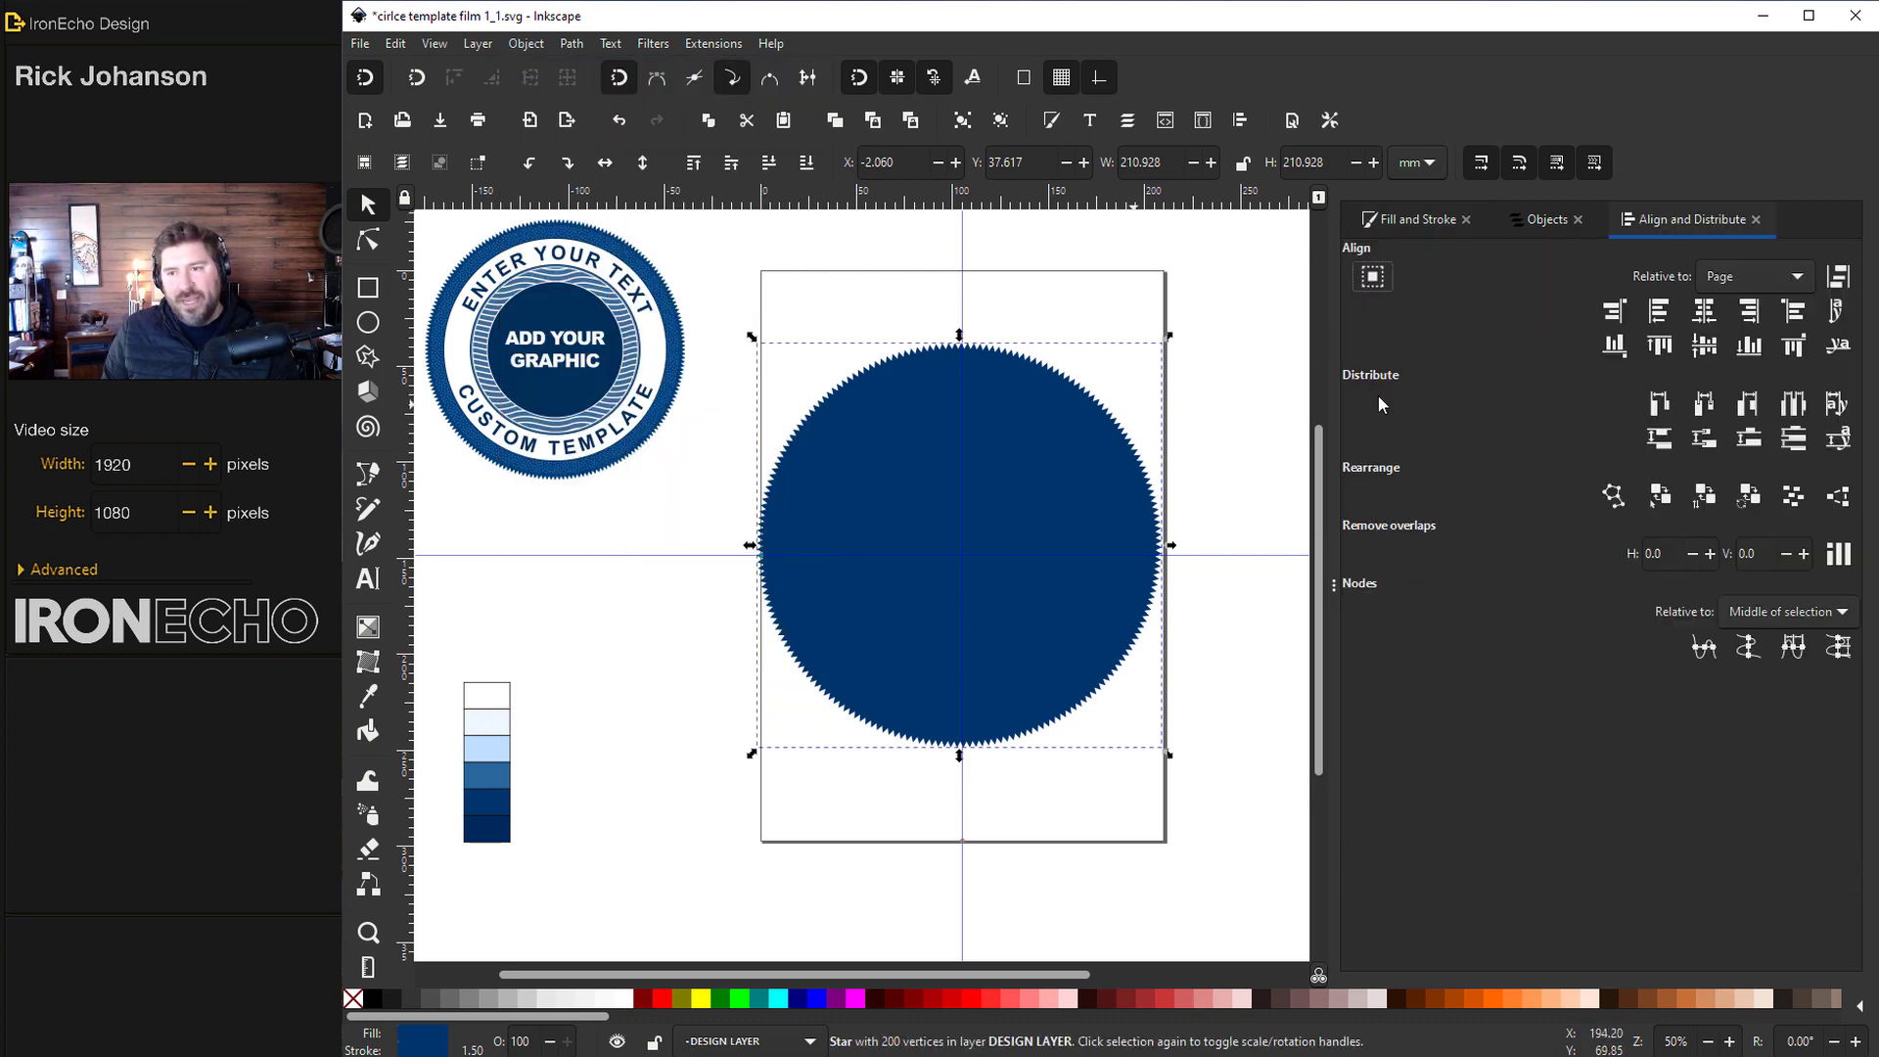
pyautogui.click(1704, 311)
pyautogui.click(1704, 349)
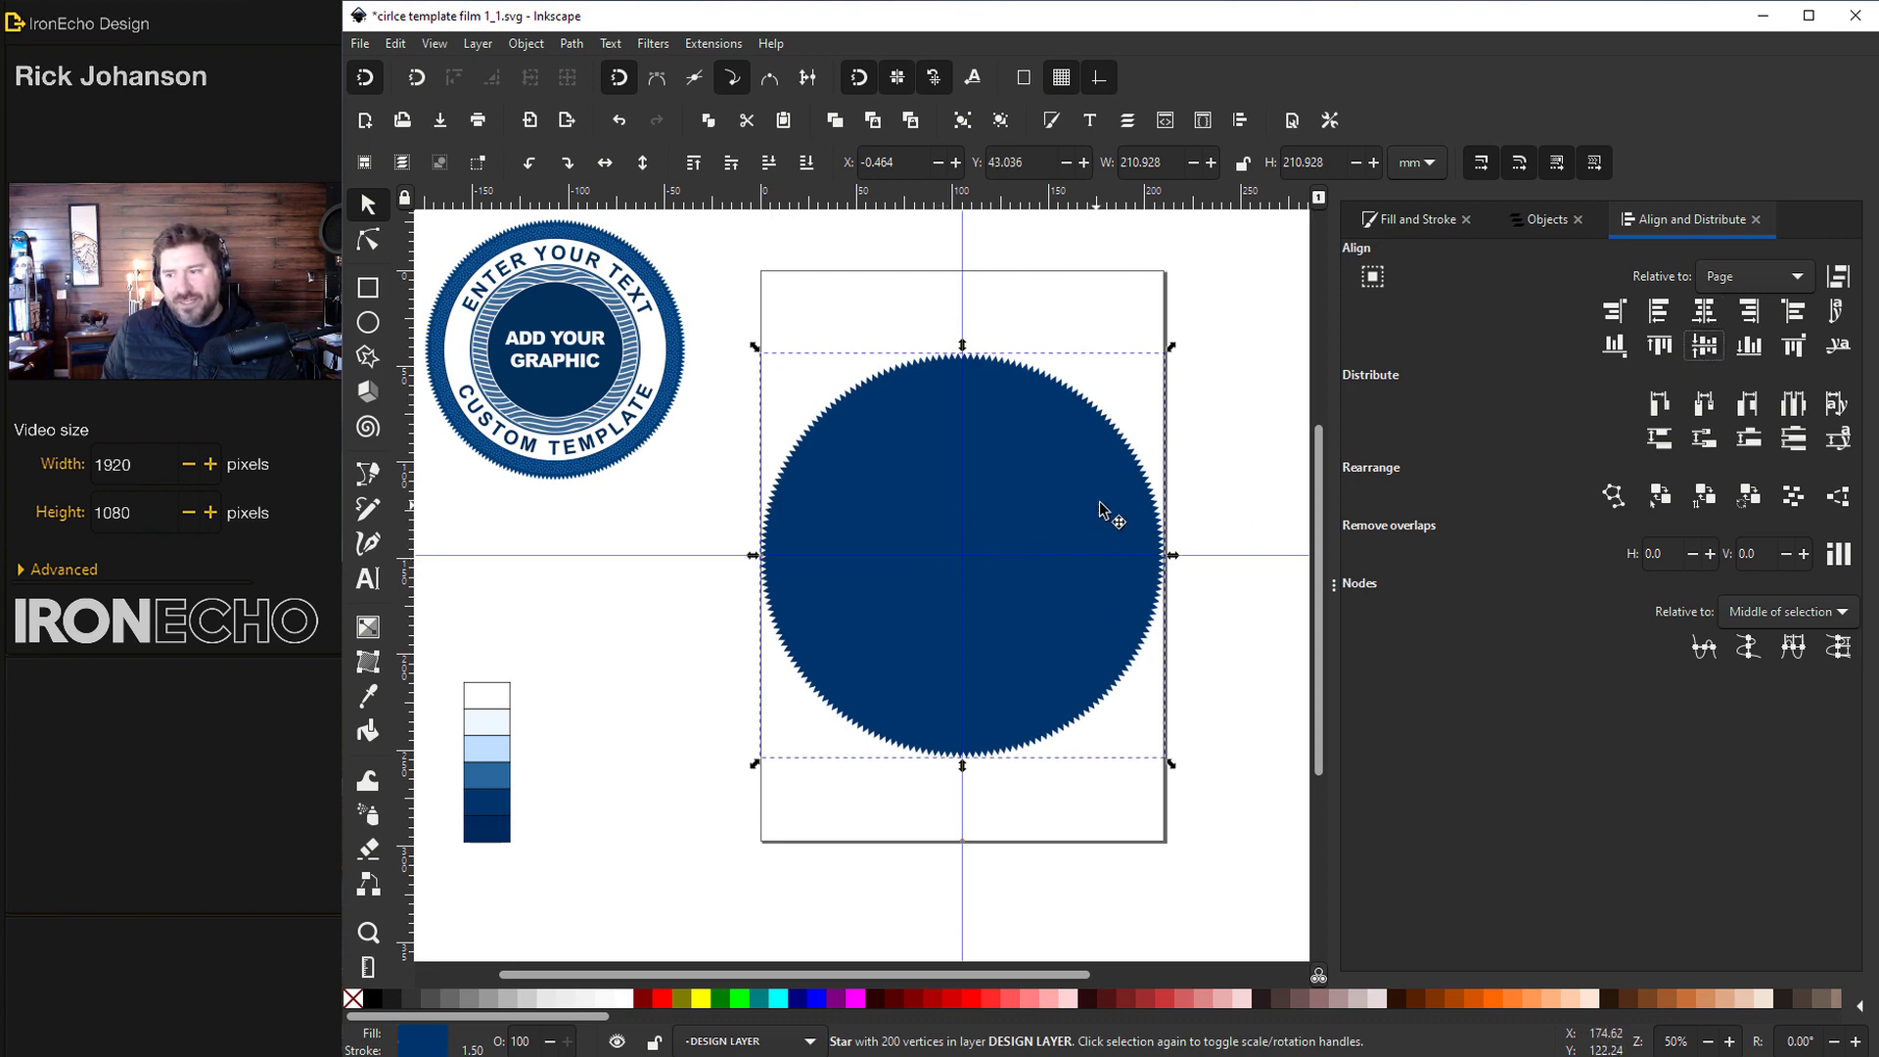
pyautogui.click(1555, 221)
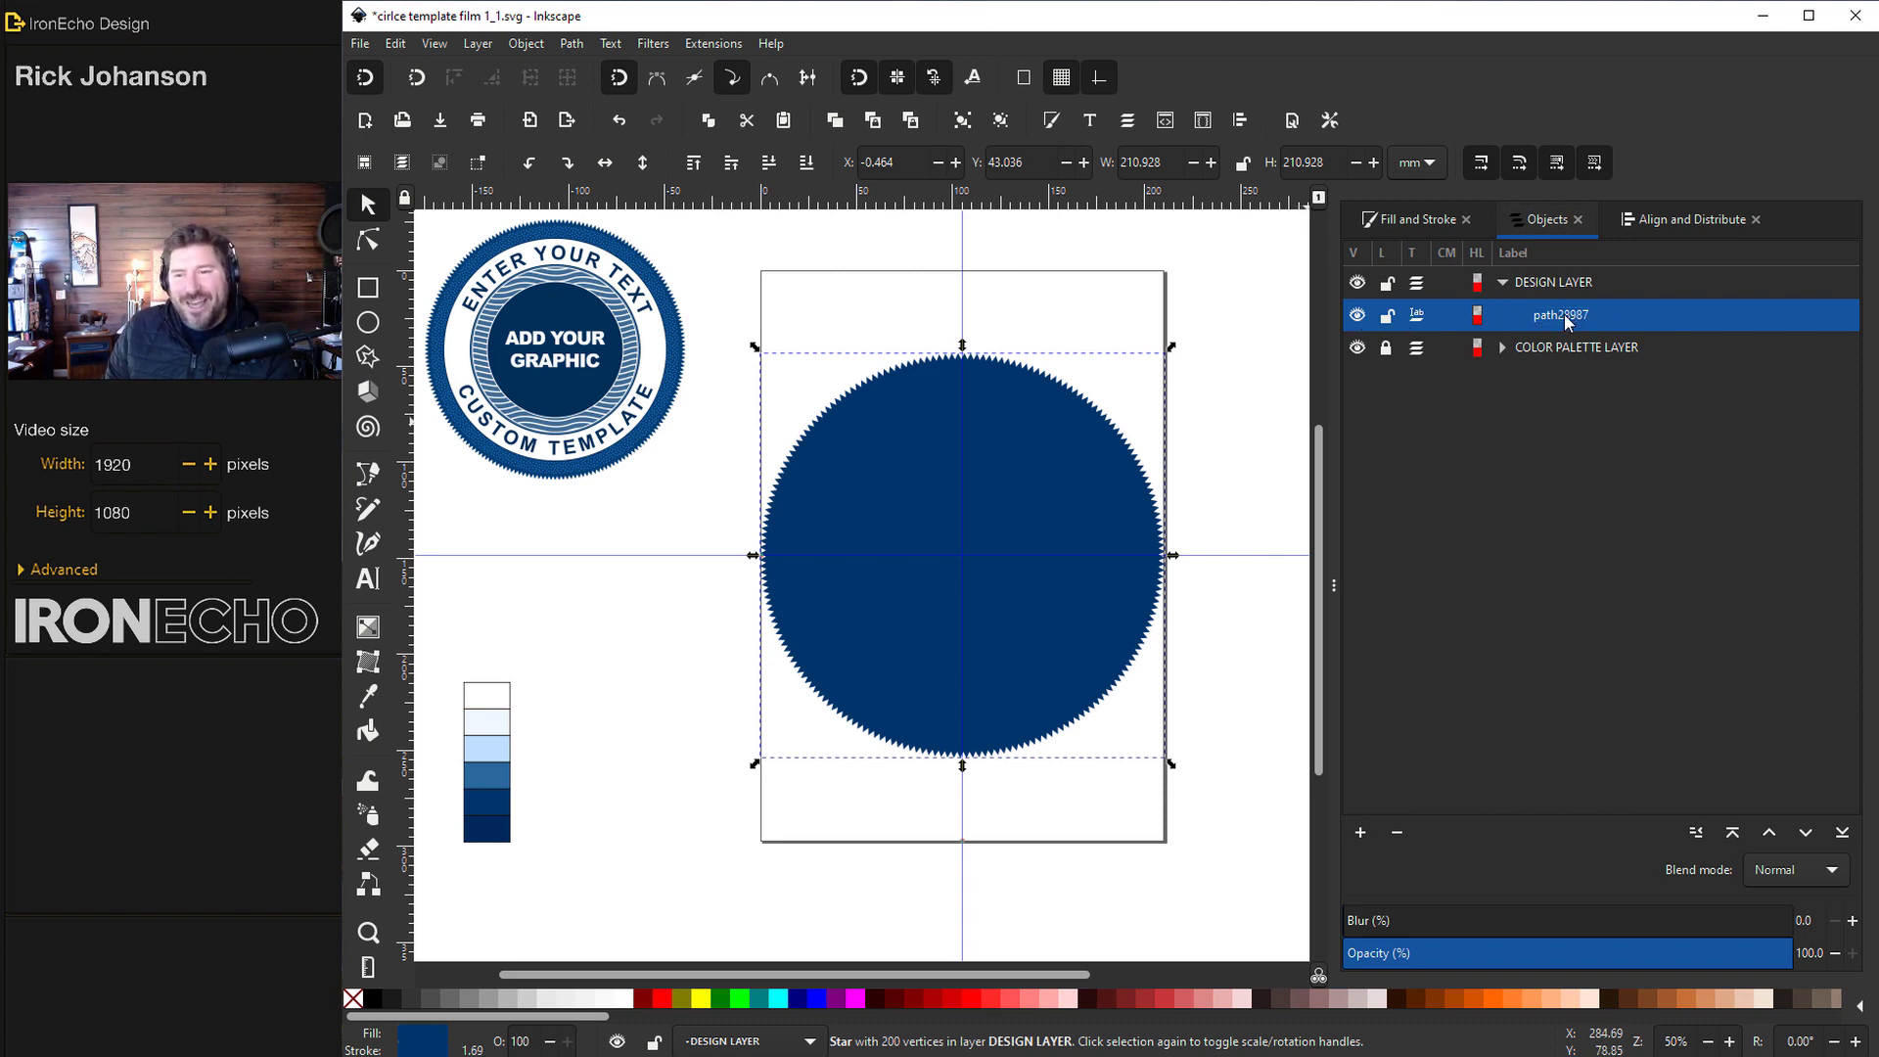
pyautogui.doubleClick(1569, 315)
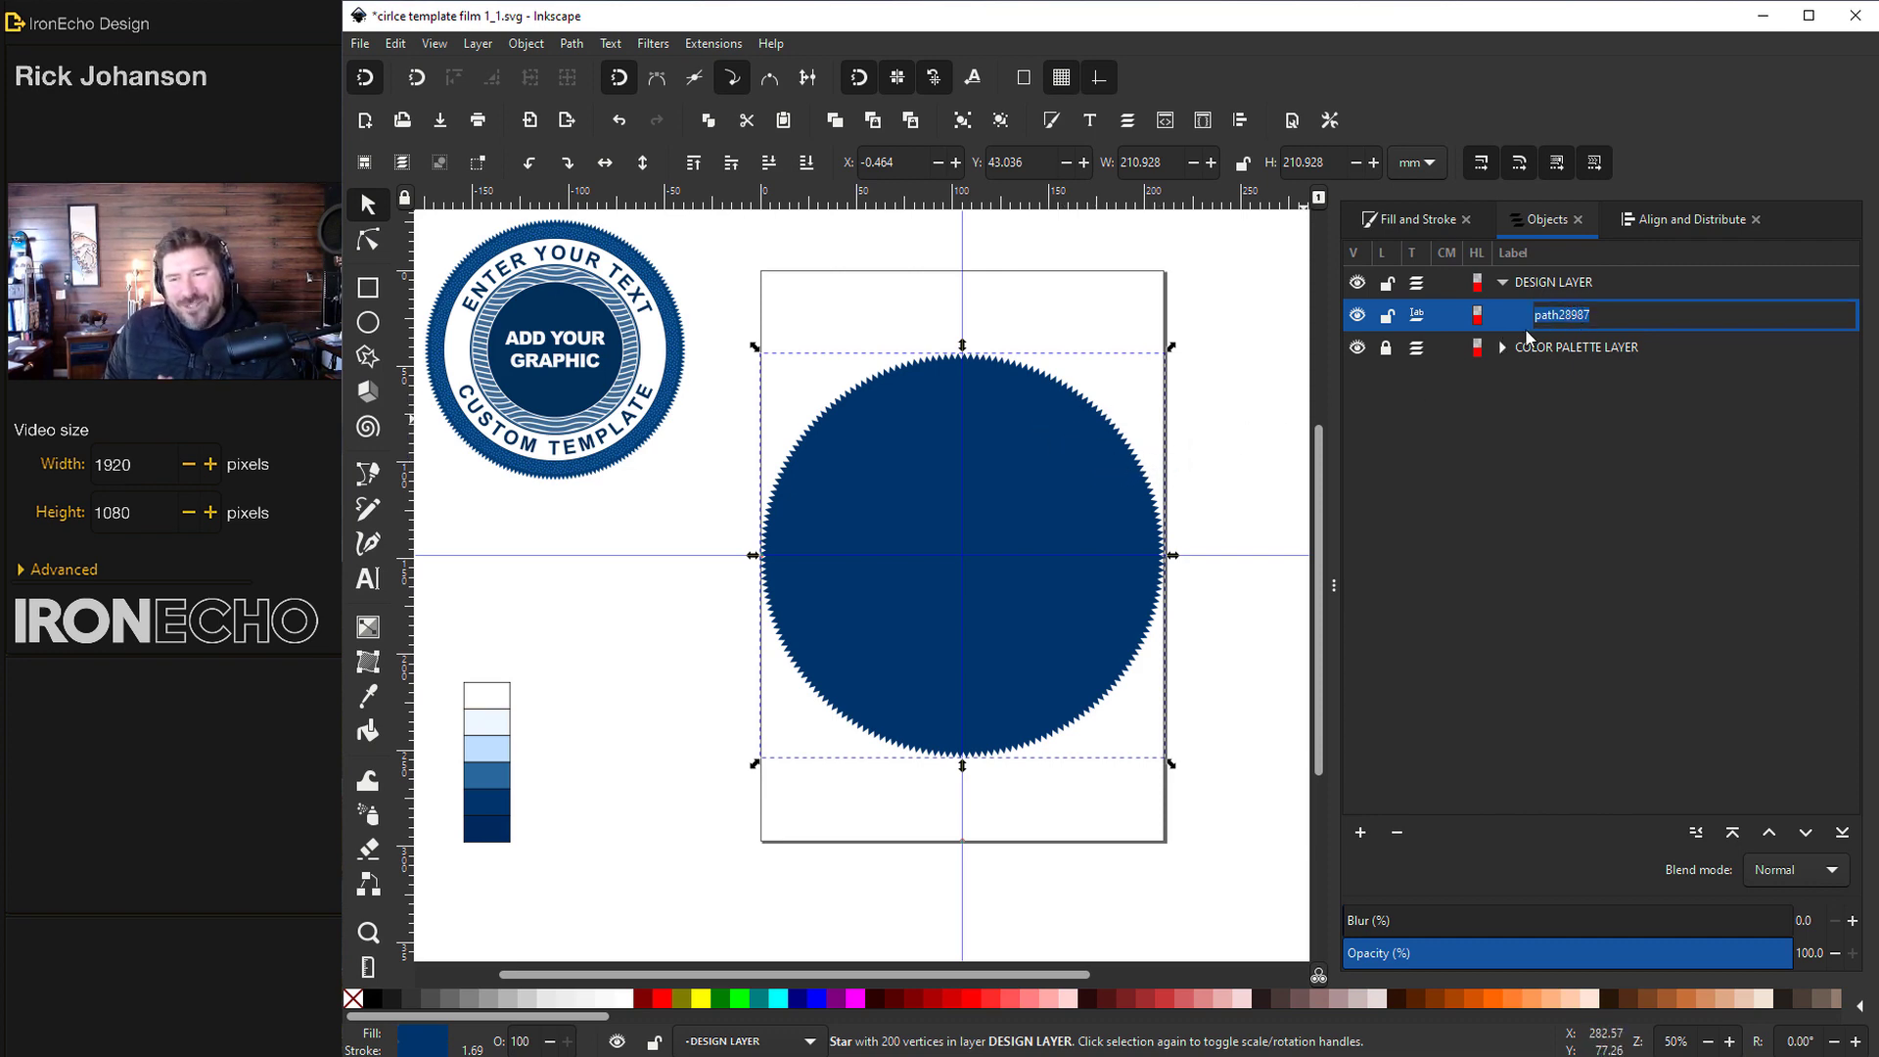
pyautogui.click(1361, 320)
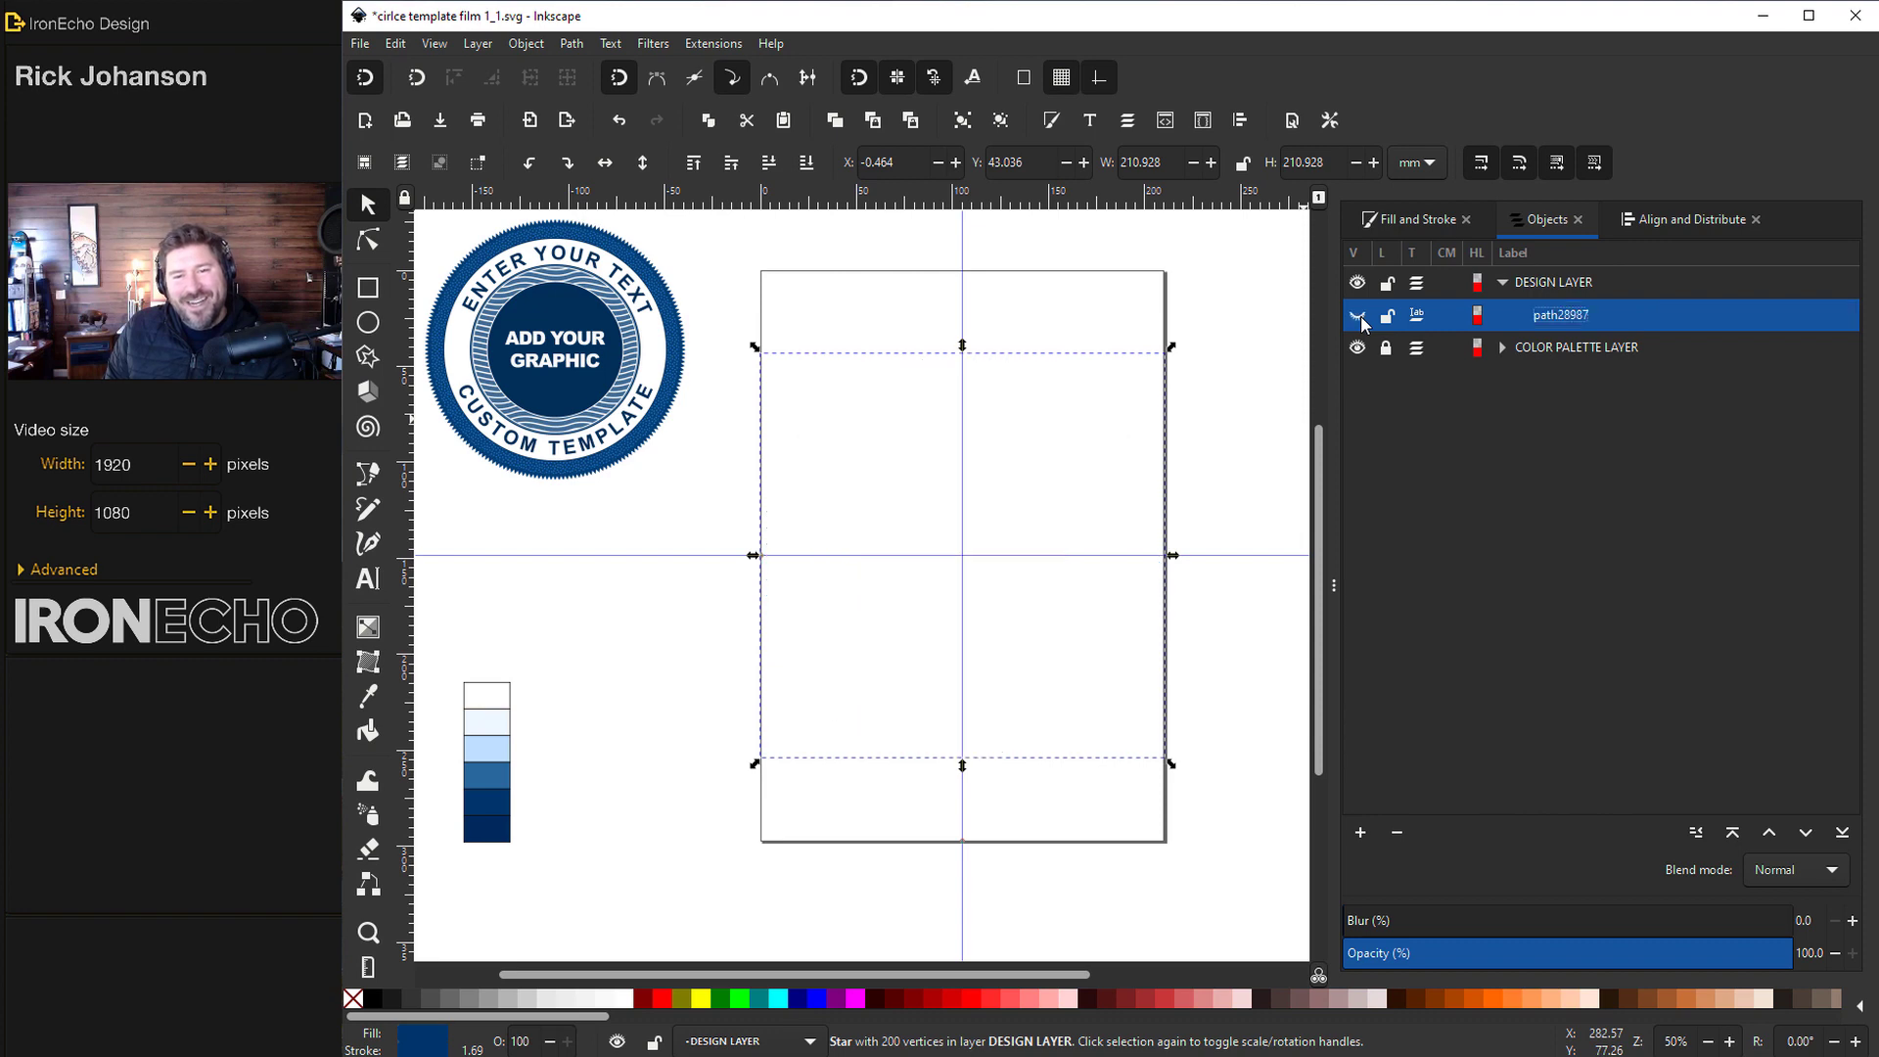
pyautogui.click(1362, 320)
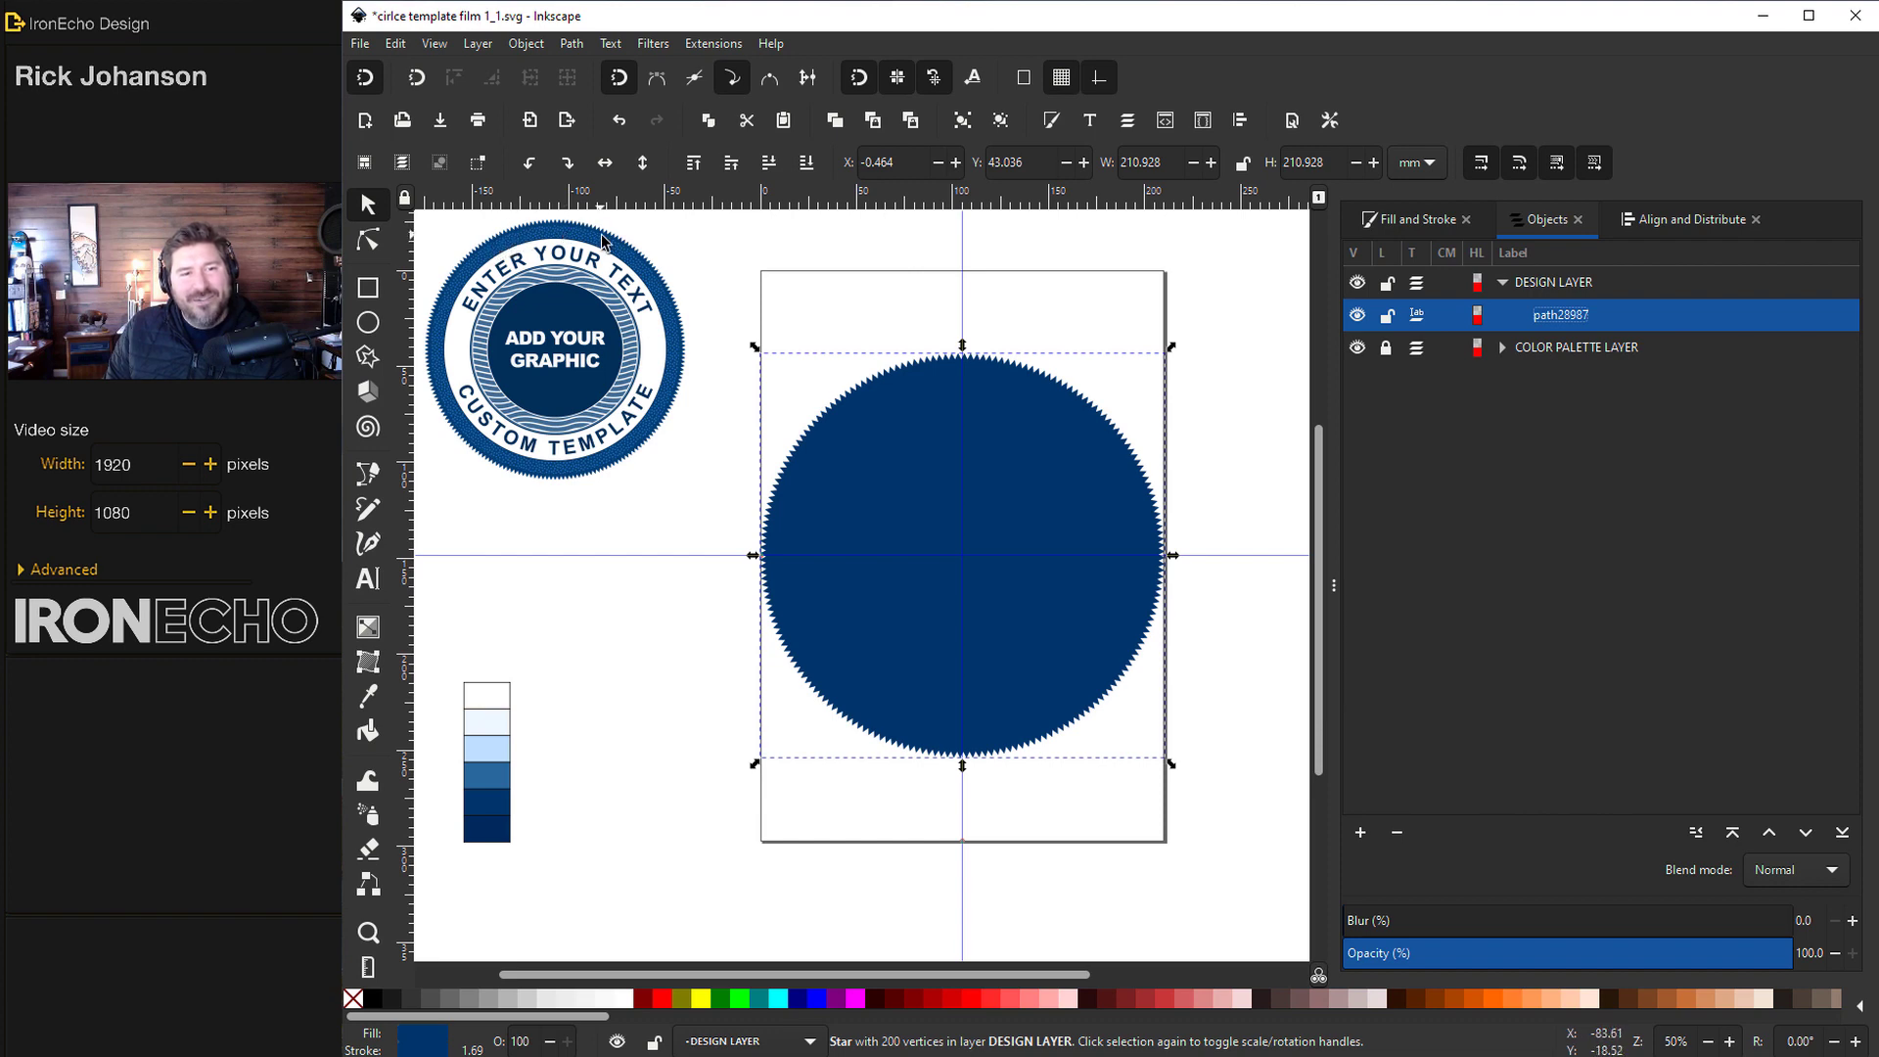
# Draw a circle filled with the palette's light-blue swatch and no outline
pyautogui.click(369, 323)
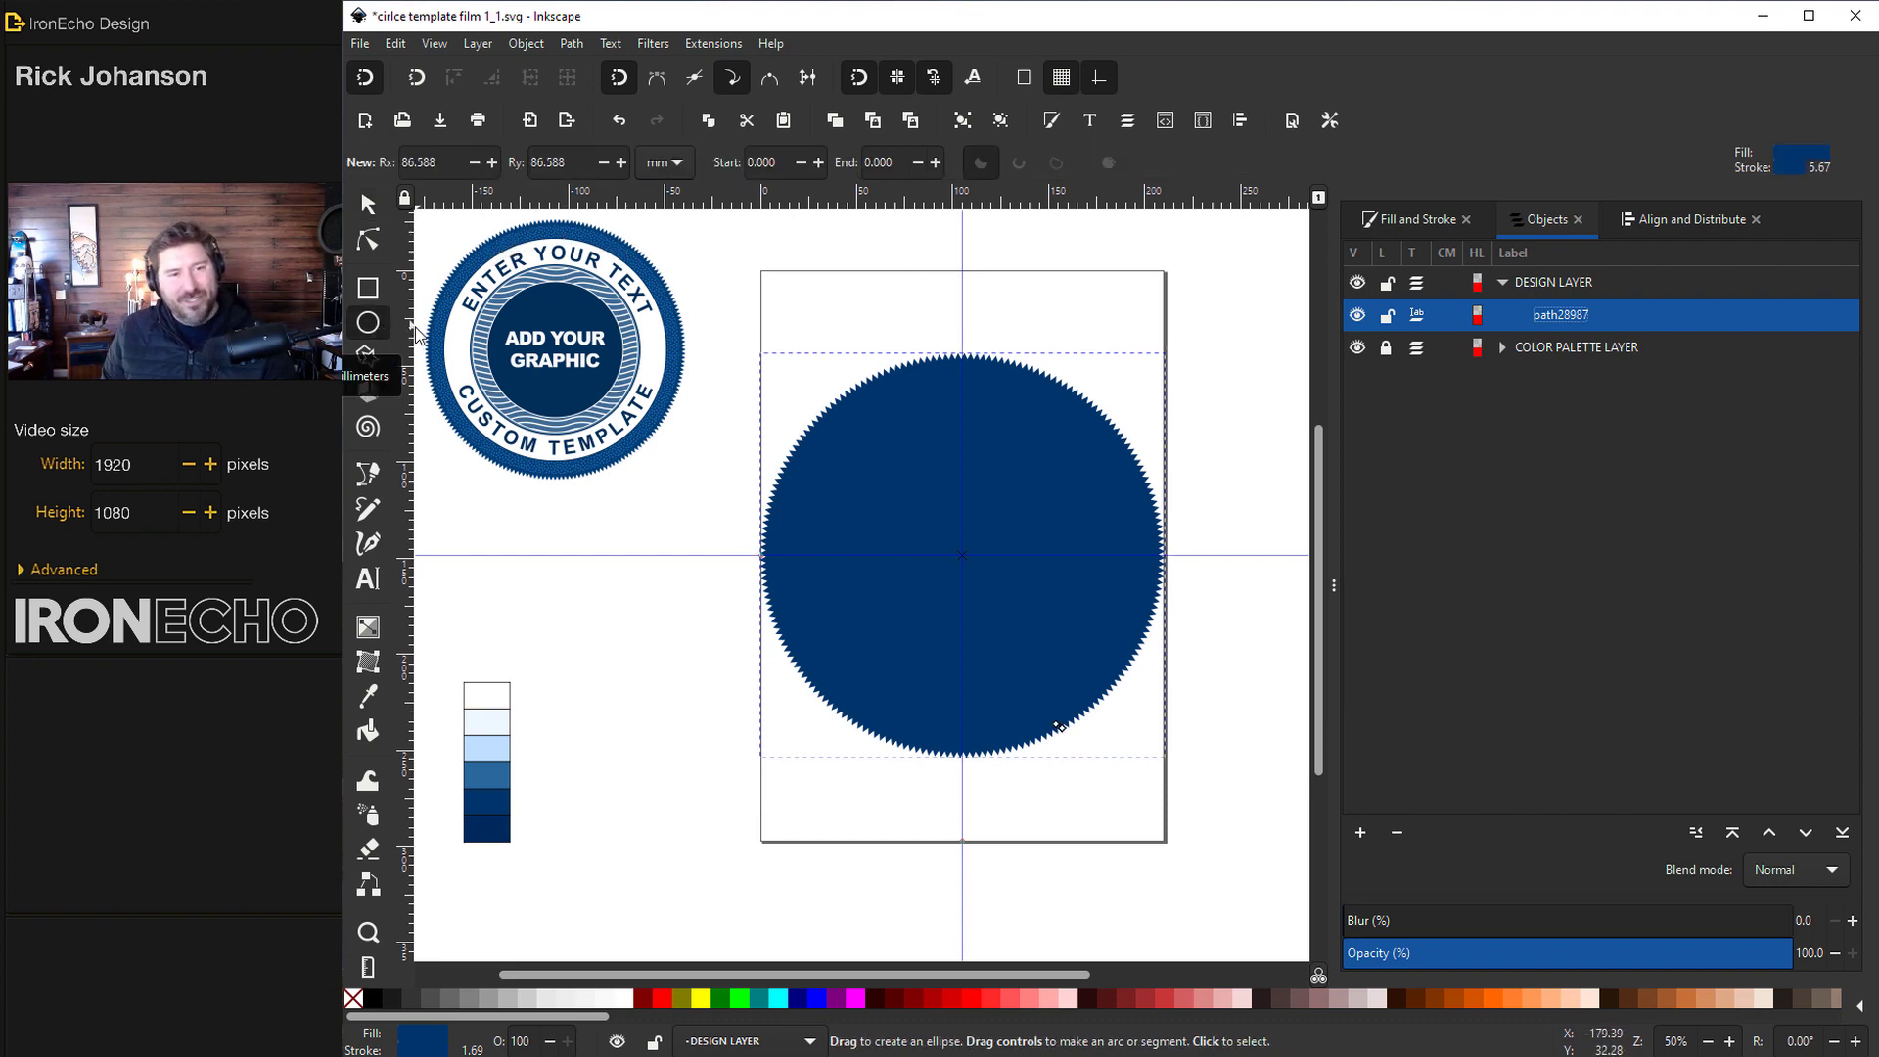
pyautogui.moveTo(782, 324); pyautogui.dragTo(925, 485)
pyautogui.hotkey('ctrl', 'shift', 'f')
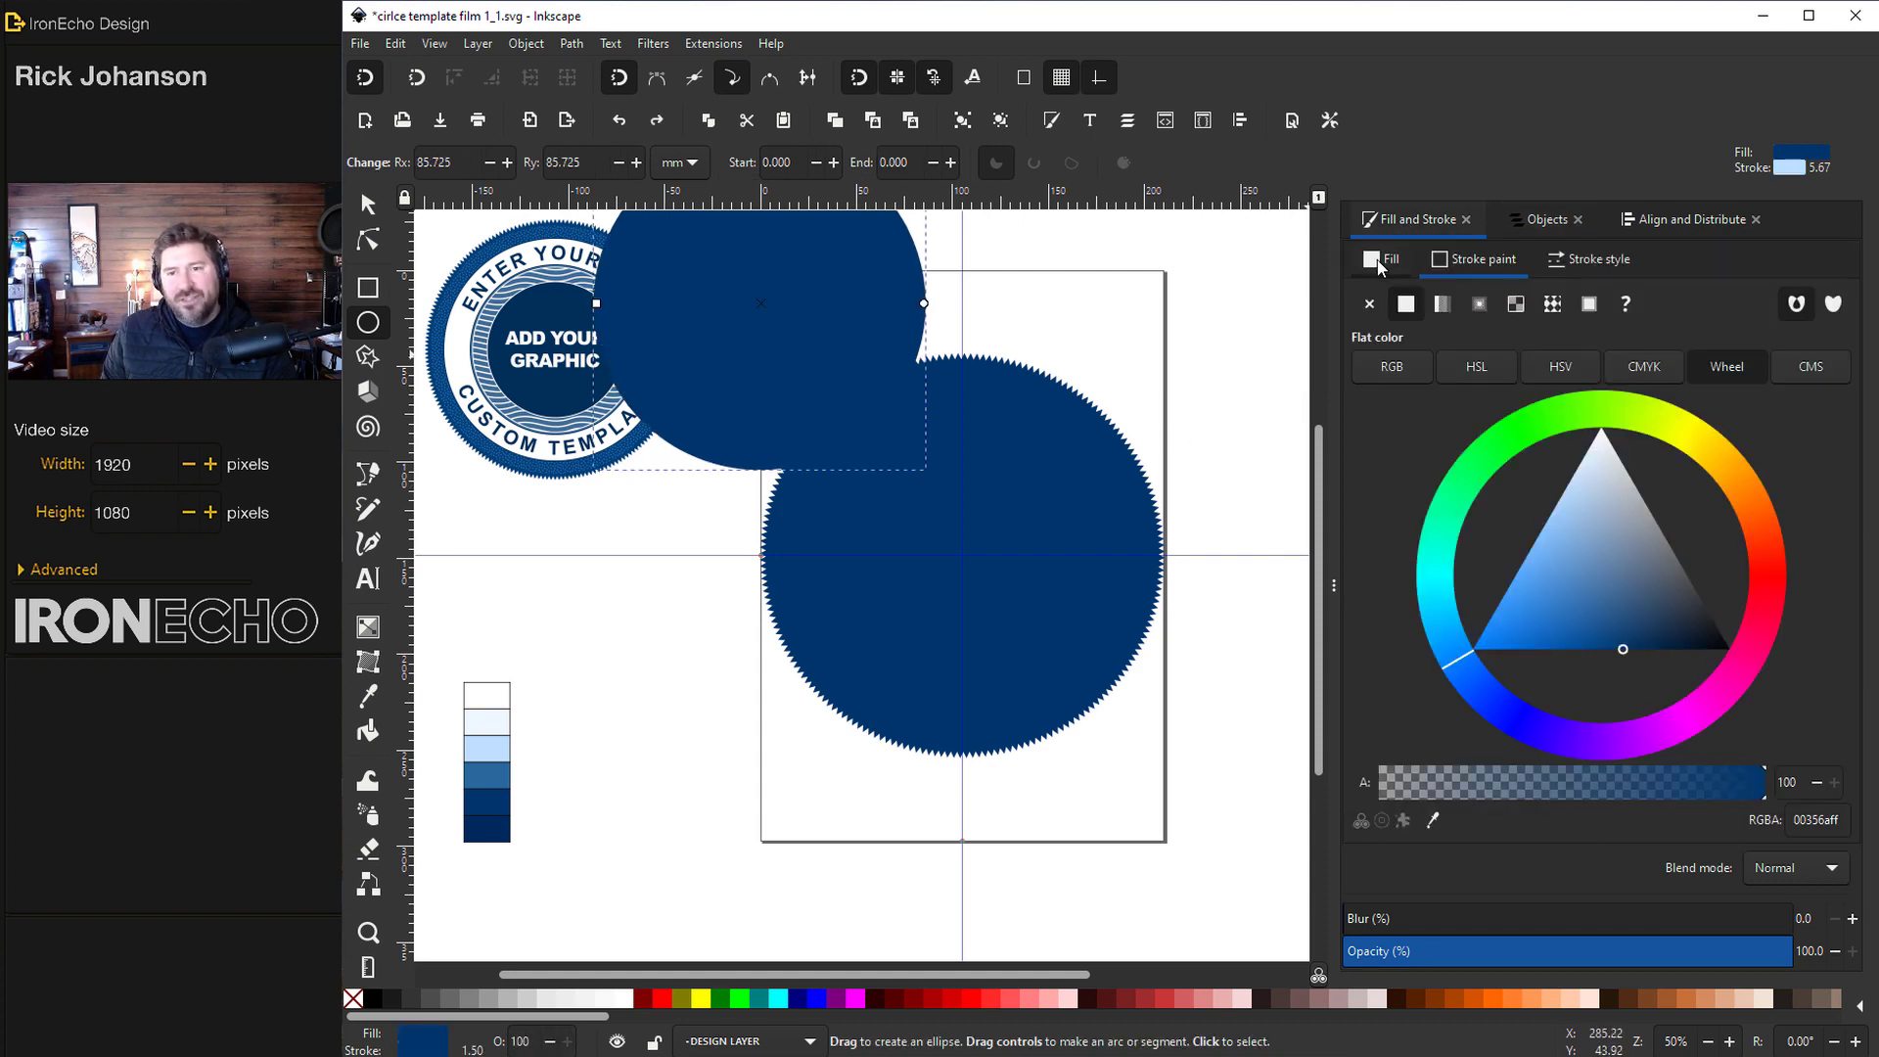
pyautogui.press('d')
pyautogui.click(489, 747)
pyautogui.click(1473, 258)
pyautogui.click(1369, 303)
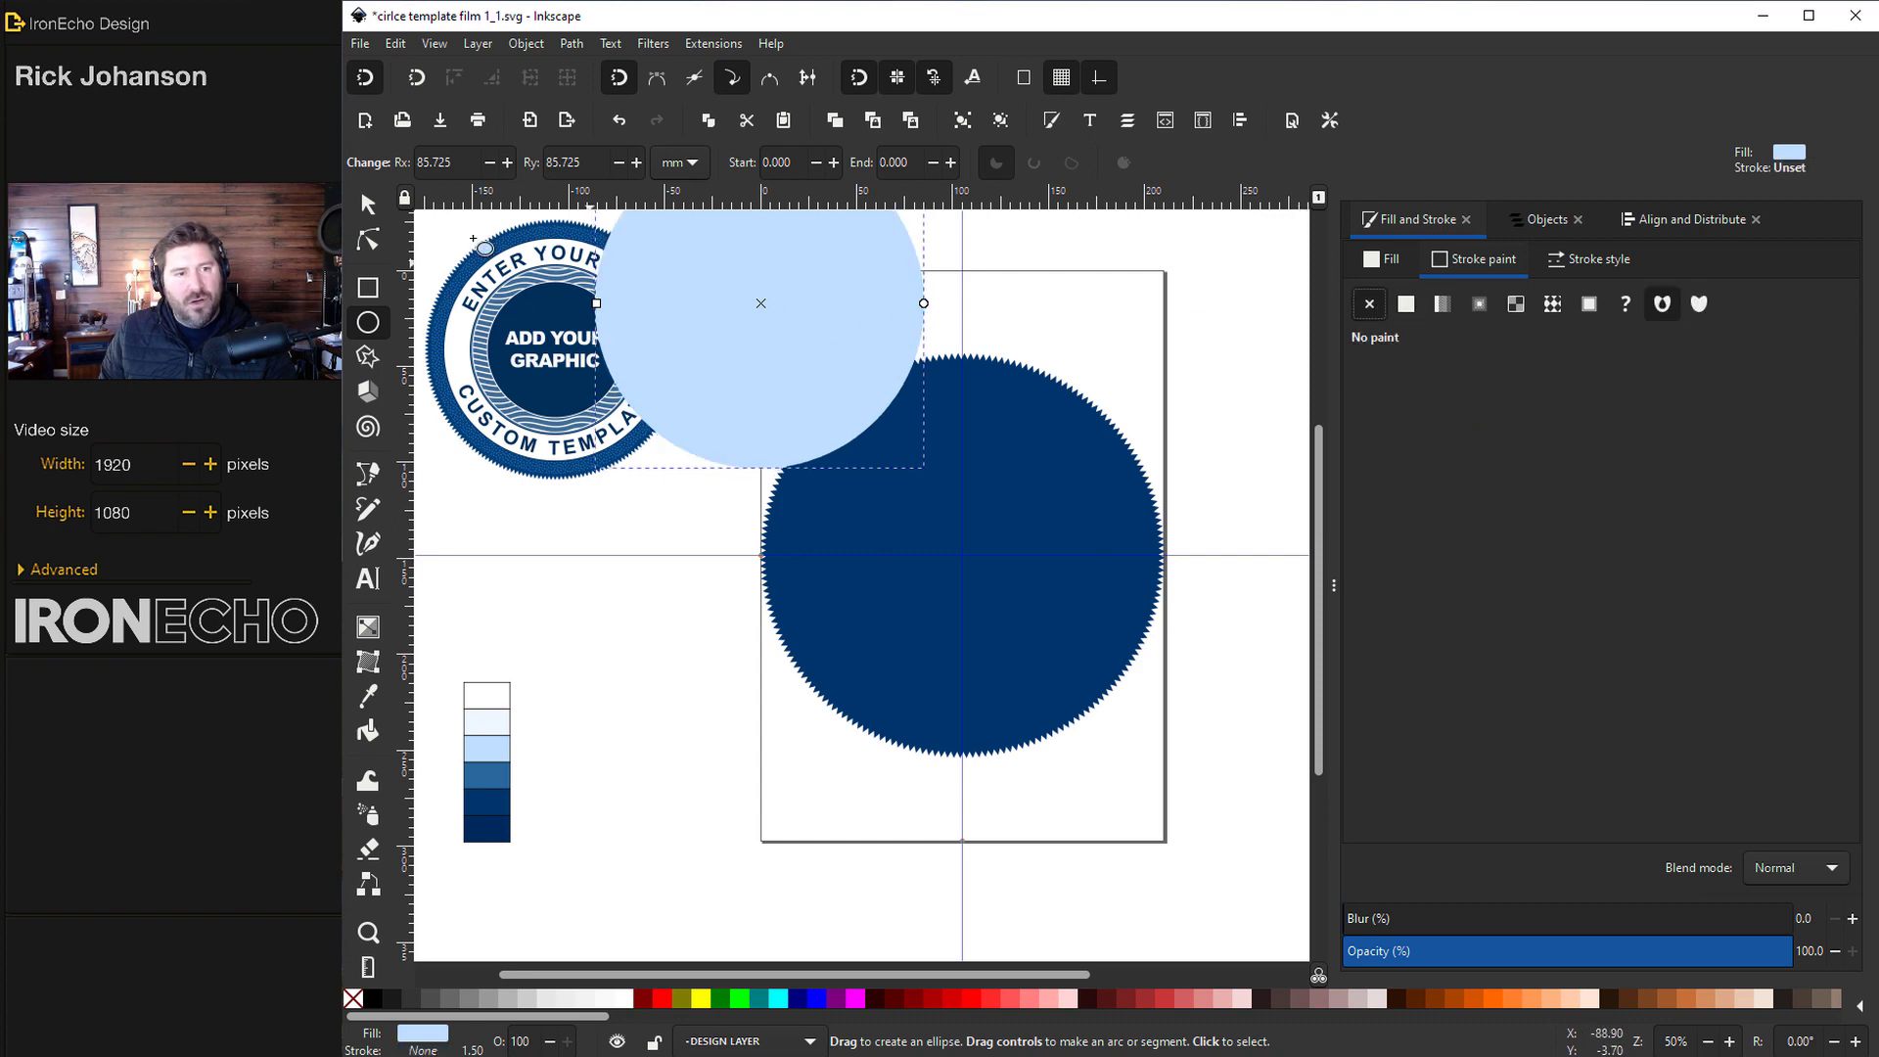
# Move and enlarge the light-blue circle so it sits centred inside the navy star
pyautogui.click(368, 203)
pyautogui.moveTo(734, 277)
pyautogui.mouseDown()
pyautogui.moveTo(915, 536)
pyautogui.moveTo(898, 495)
pyautogui.moveTo(973, 533)
pyautogui.moveTo(1049, 462)
pyautogui.moveTo(1032, 504)
pyautogui.mouseUp()
pyautogui.moveTo(1133, 384); pyautogui.dragTo(1184, 364)
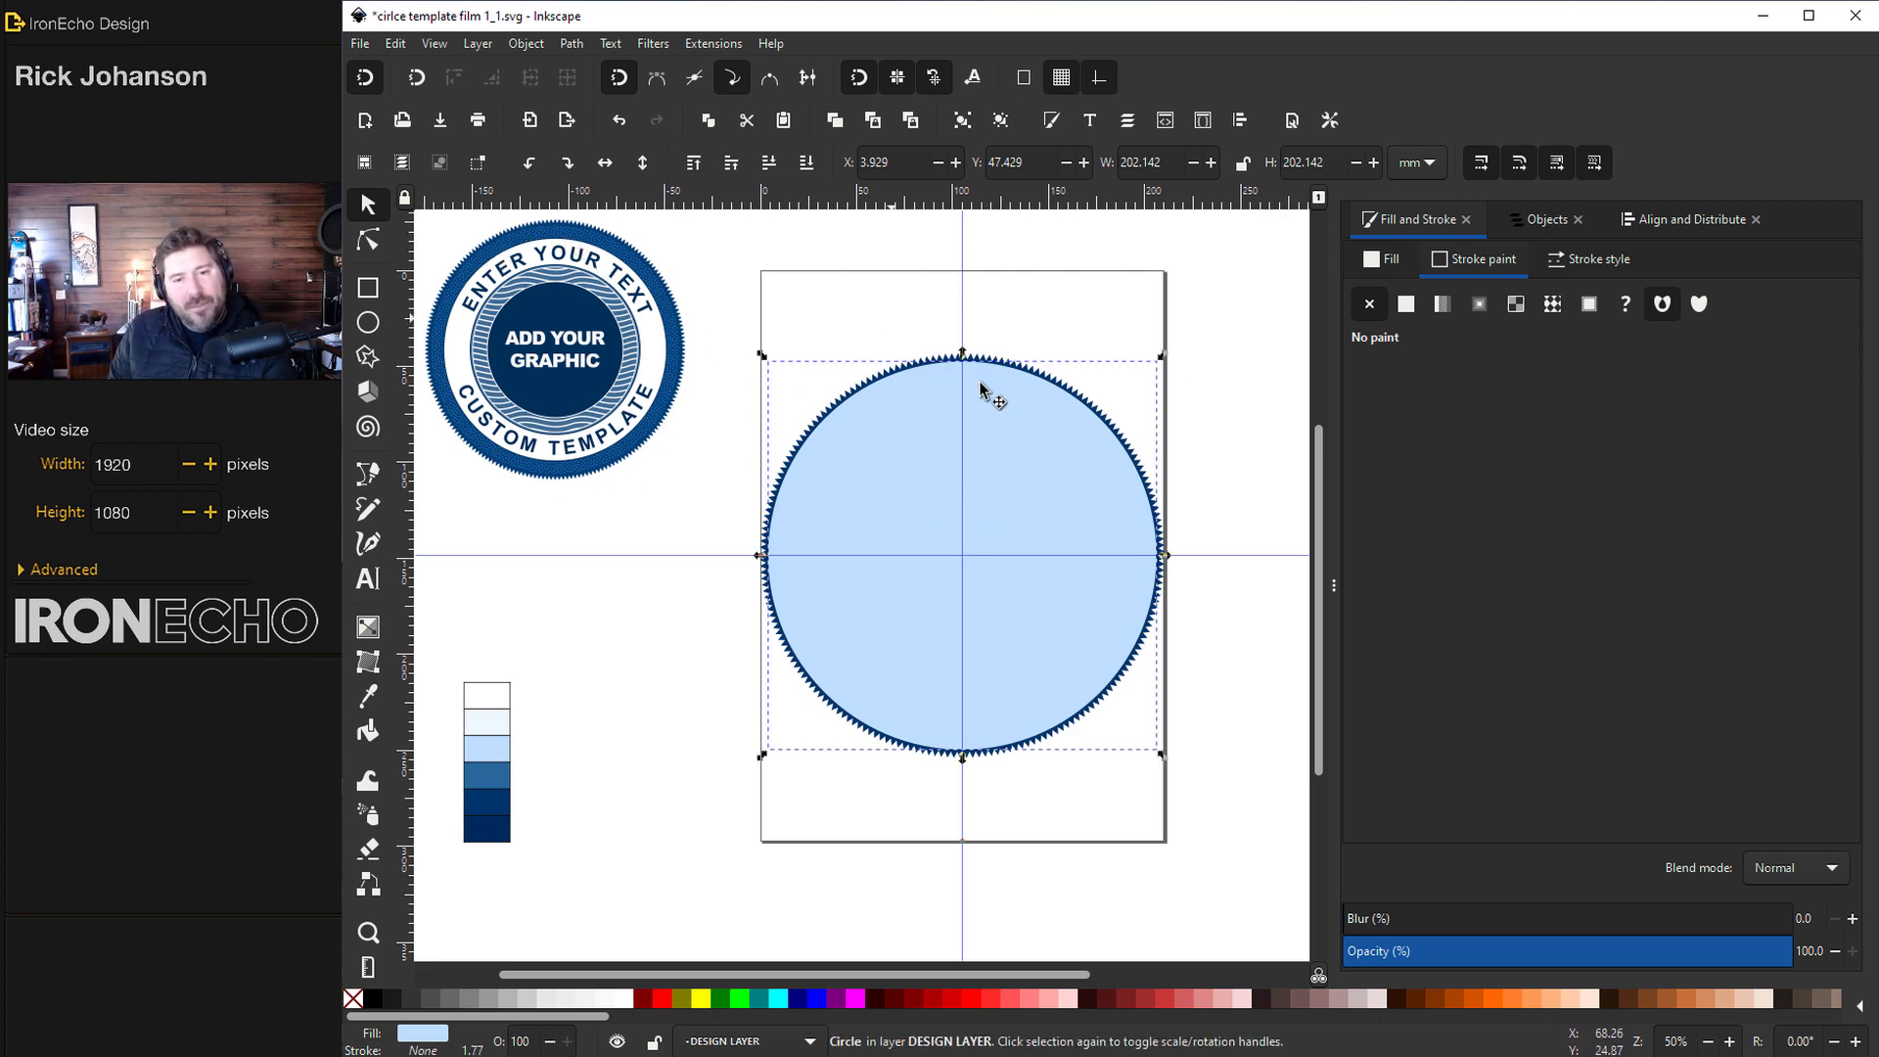
pyautogui.click(1382, 259)
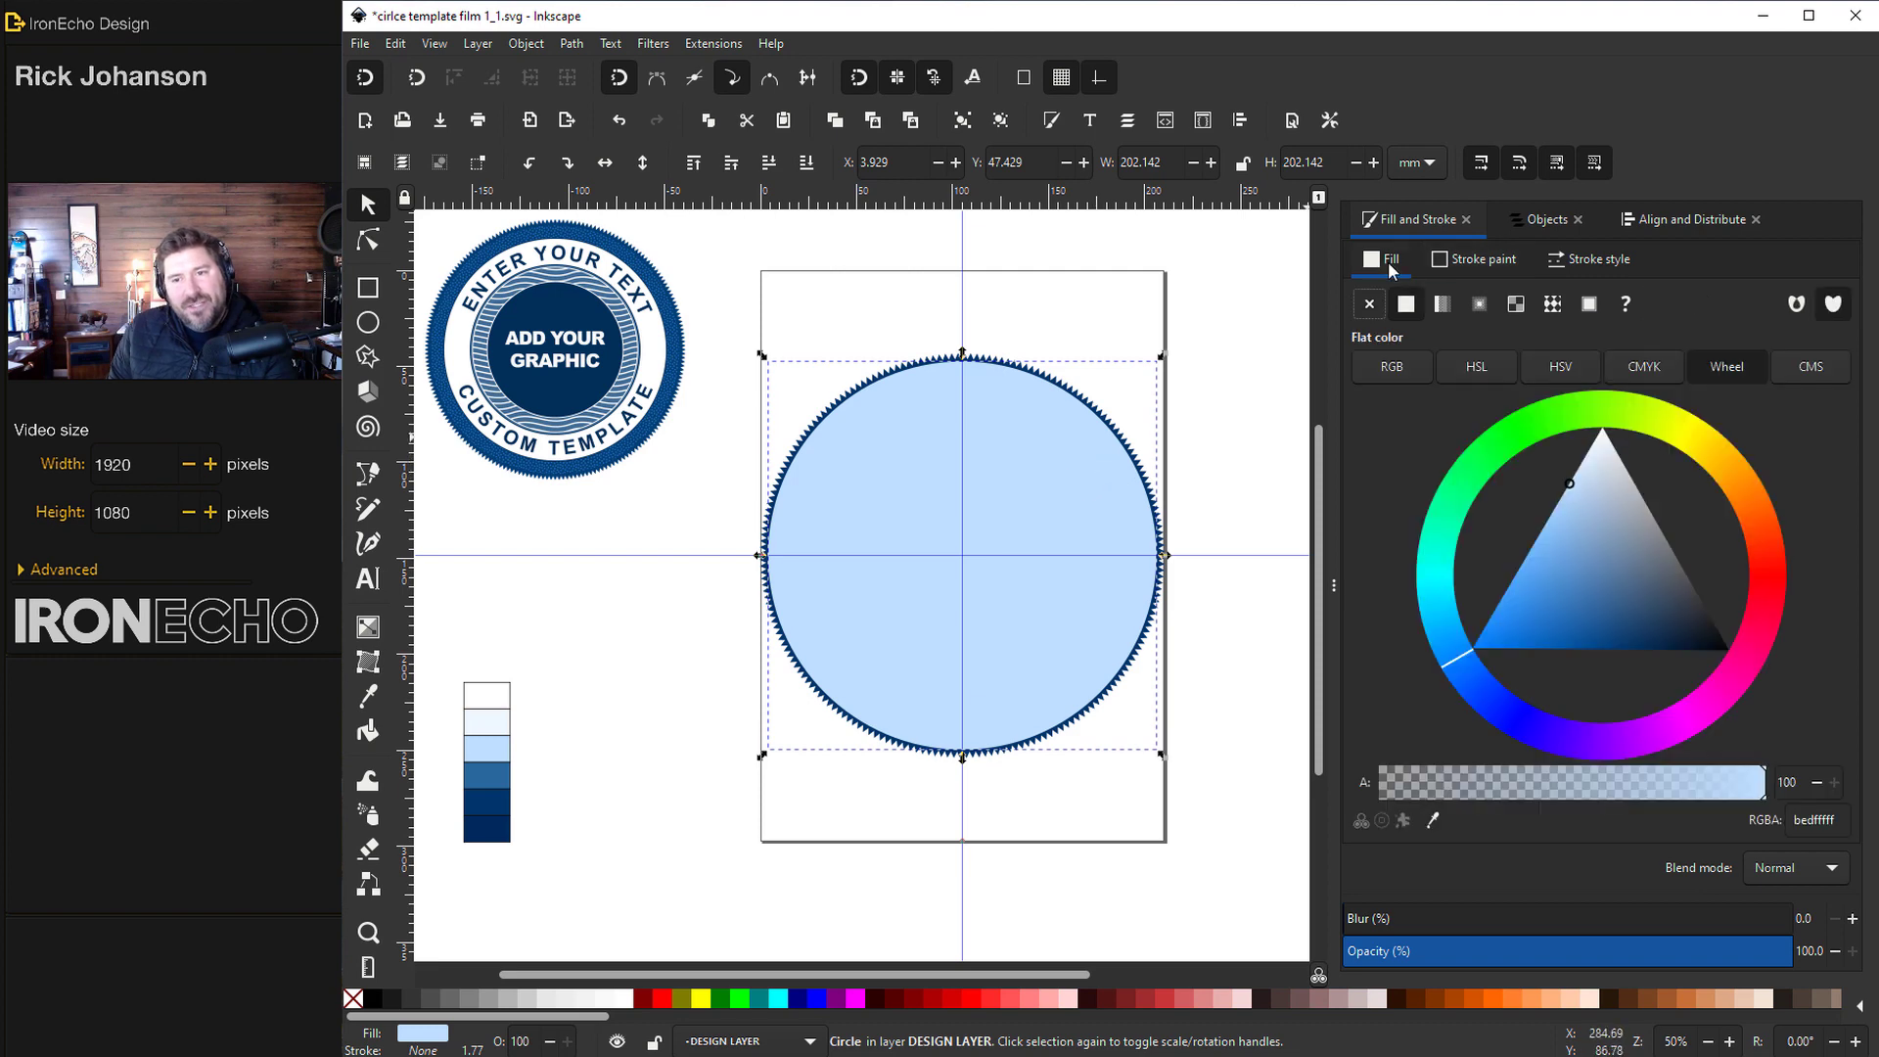
# Fill the inner circle with the 'Polka dots, large white' pattern
pyautogui.click(1552, 304)
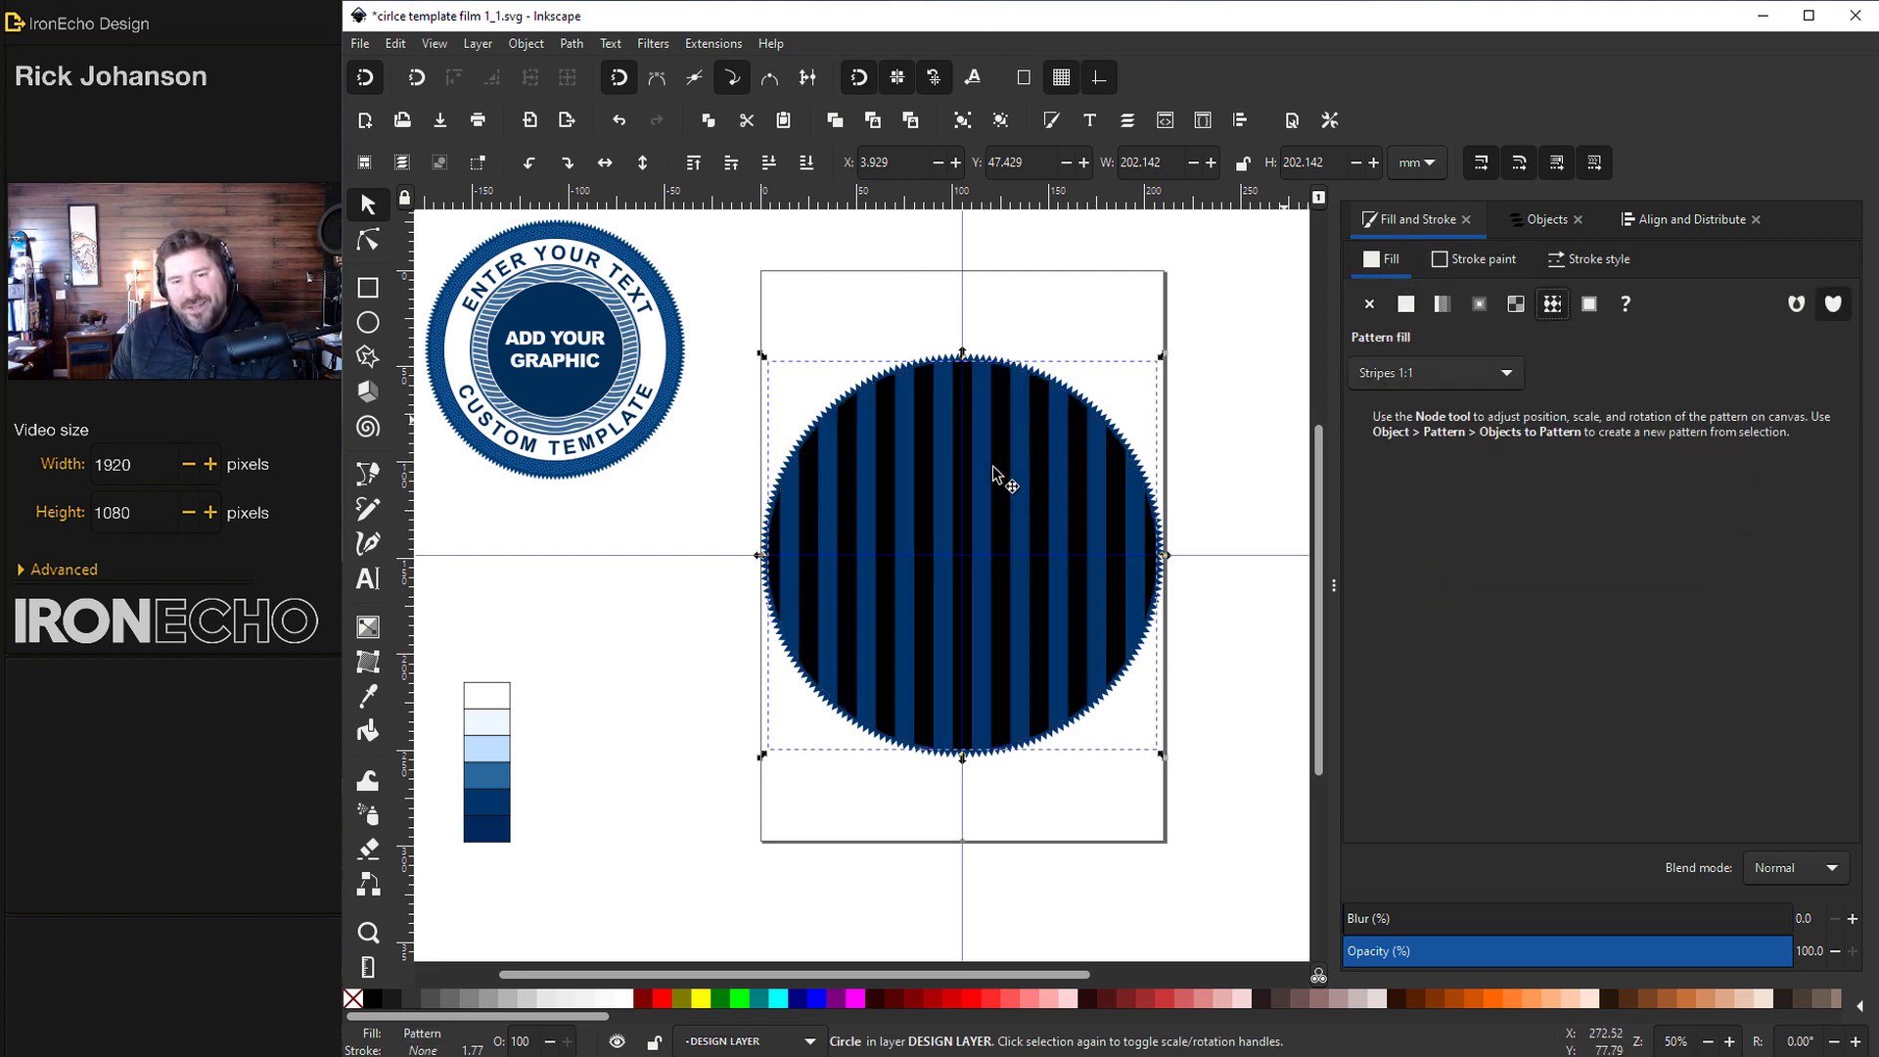
pyautogui.click(1427, 376)
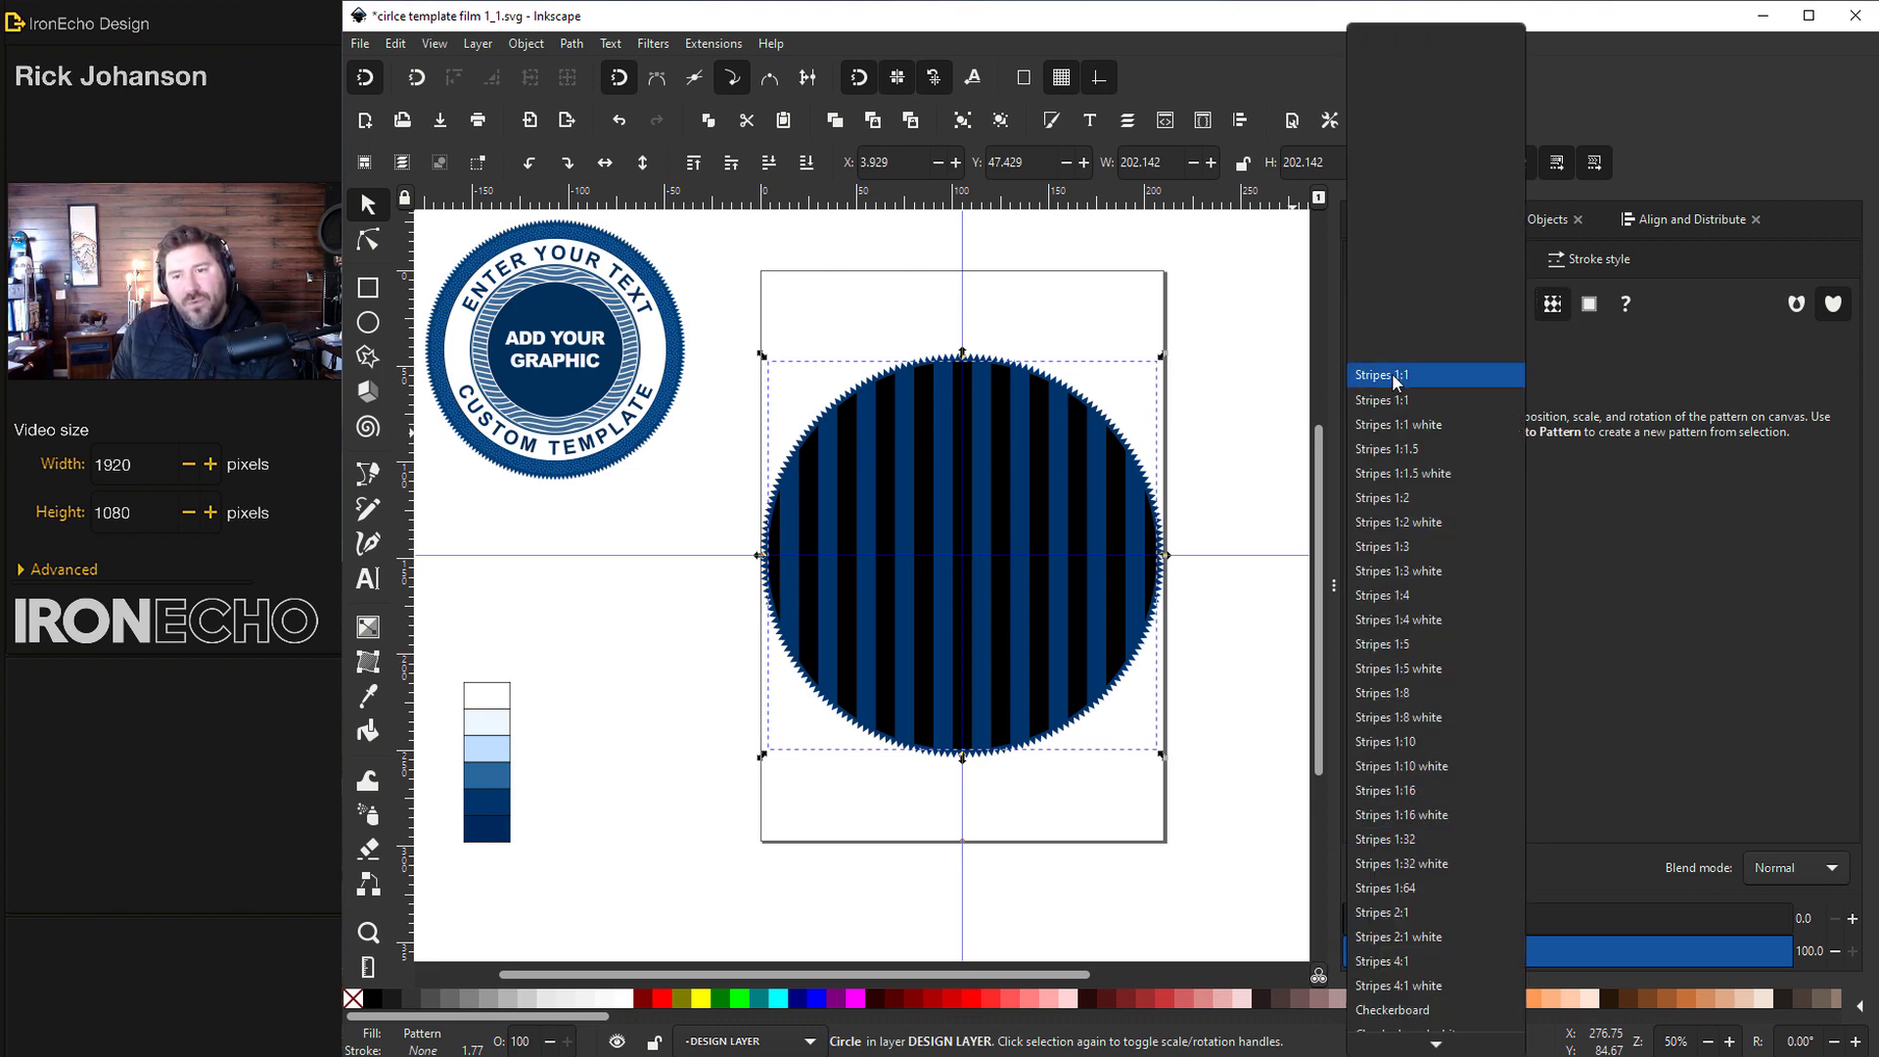
pyautogui.scroll(-4, 1436, 574)
pyautogui.scroll(-3, 1431, 705)
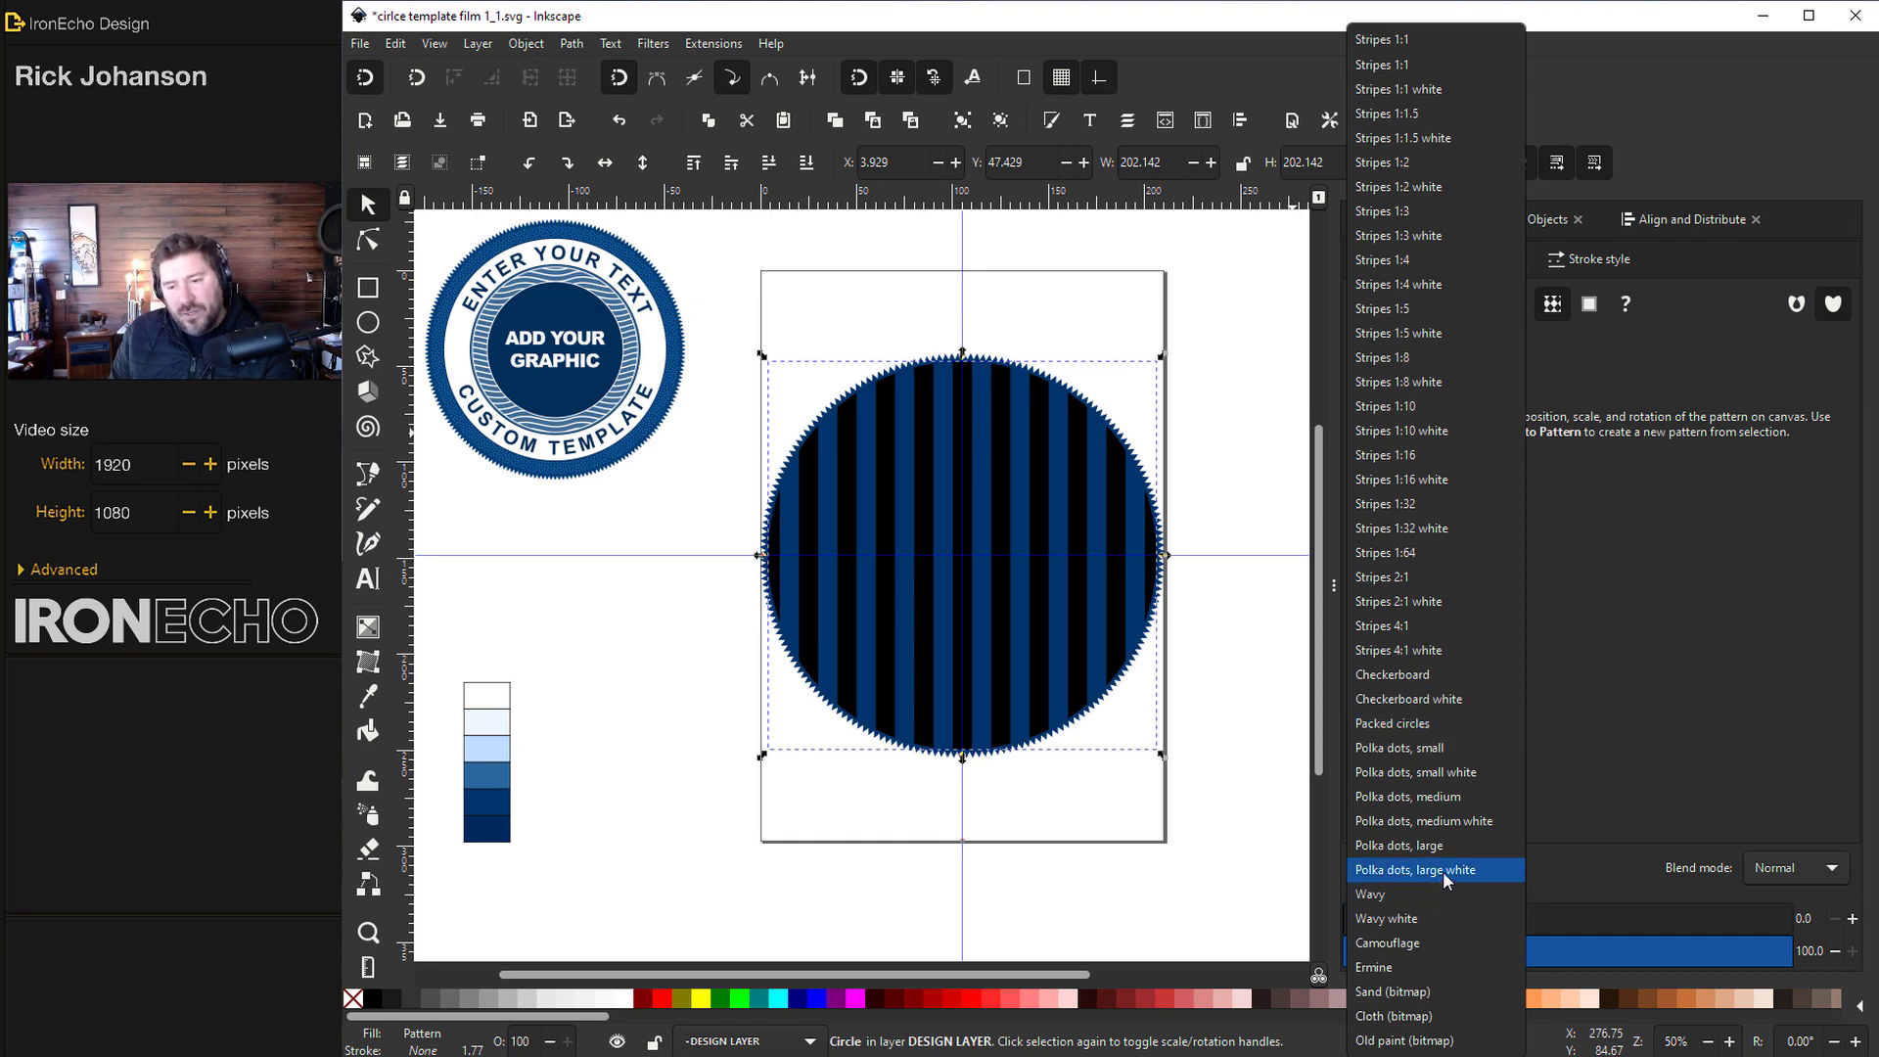
pyautogui.click(1442, 871)
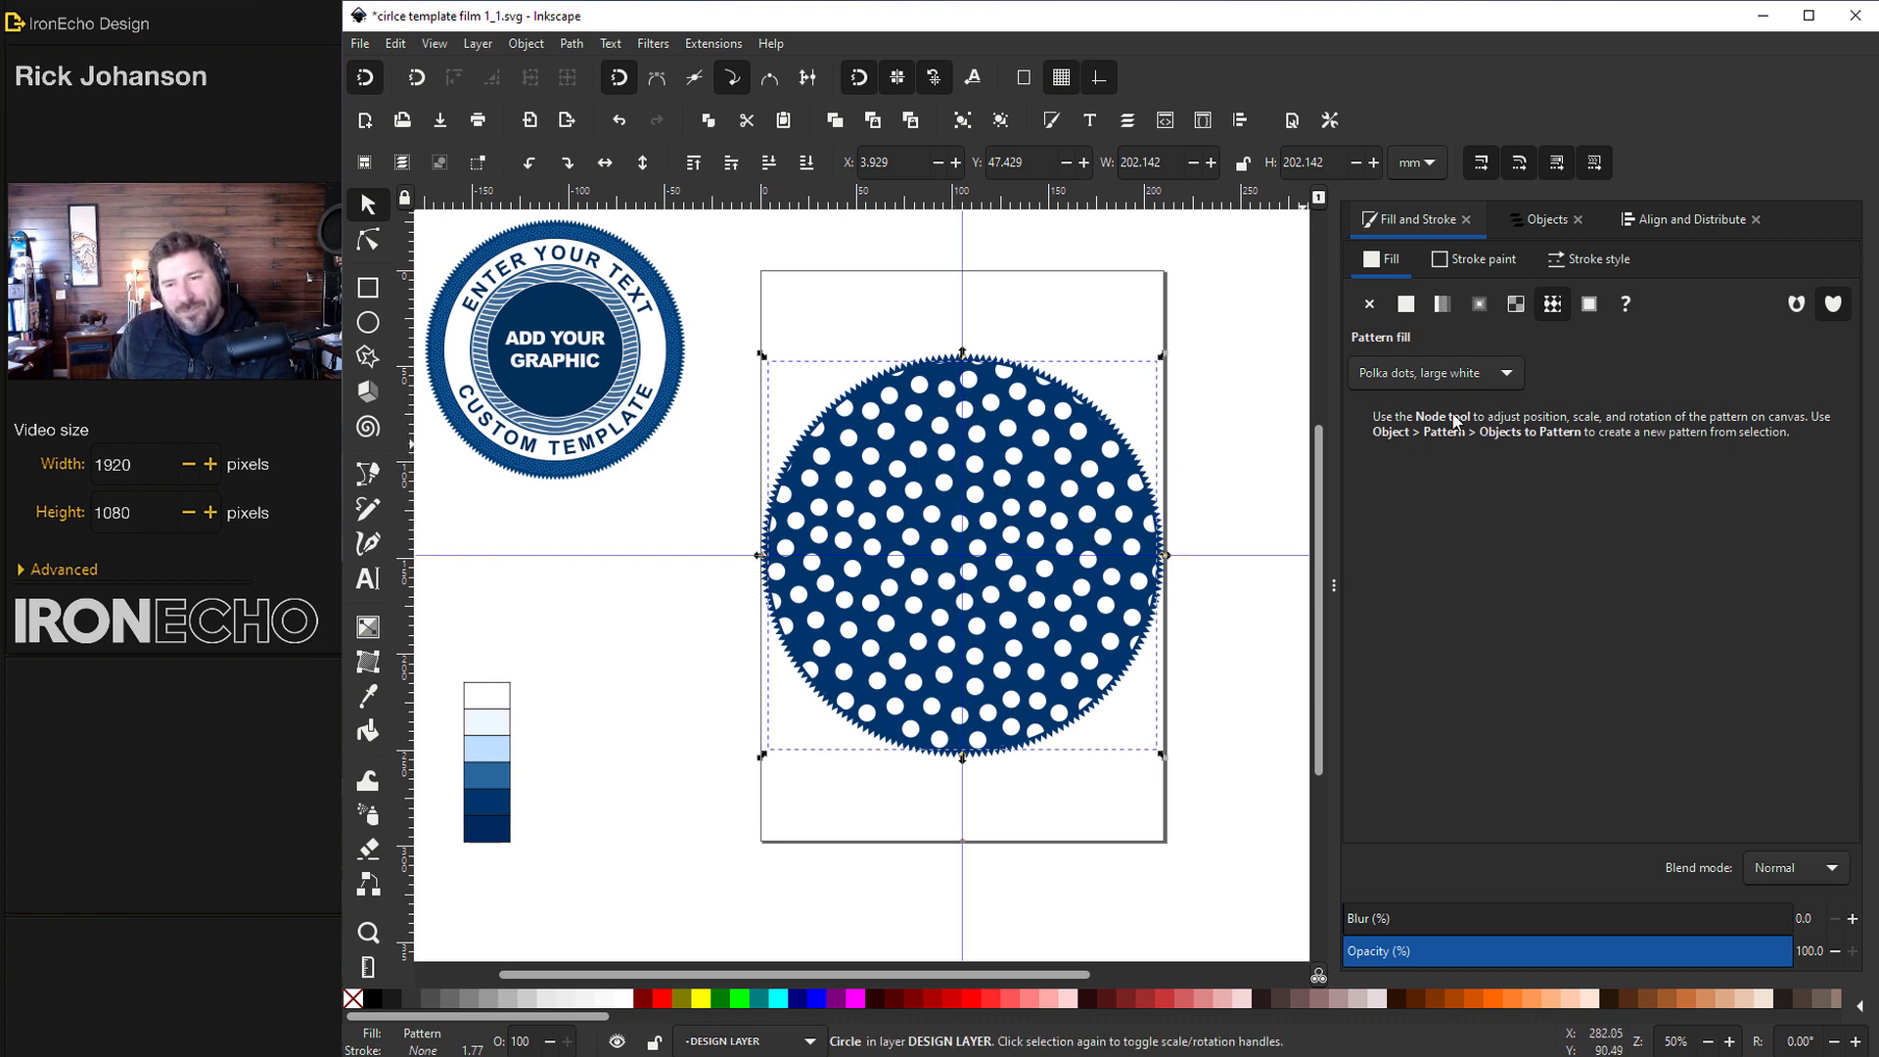
pyautogui.click(372, 240)
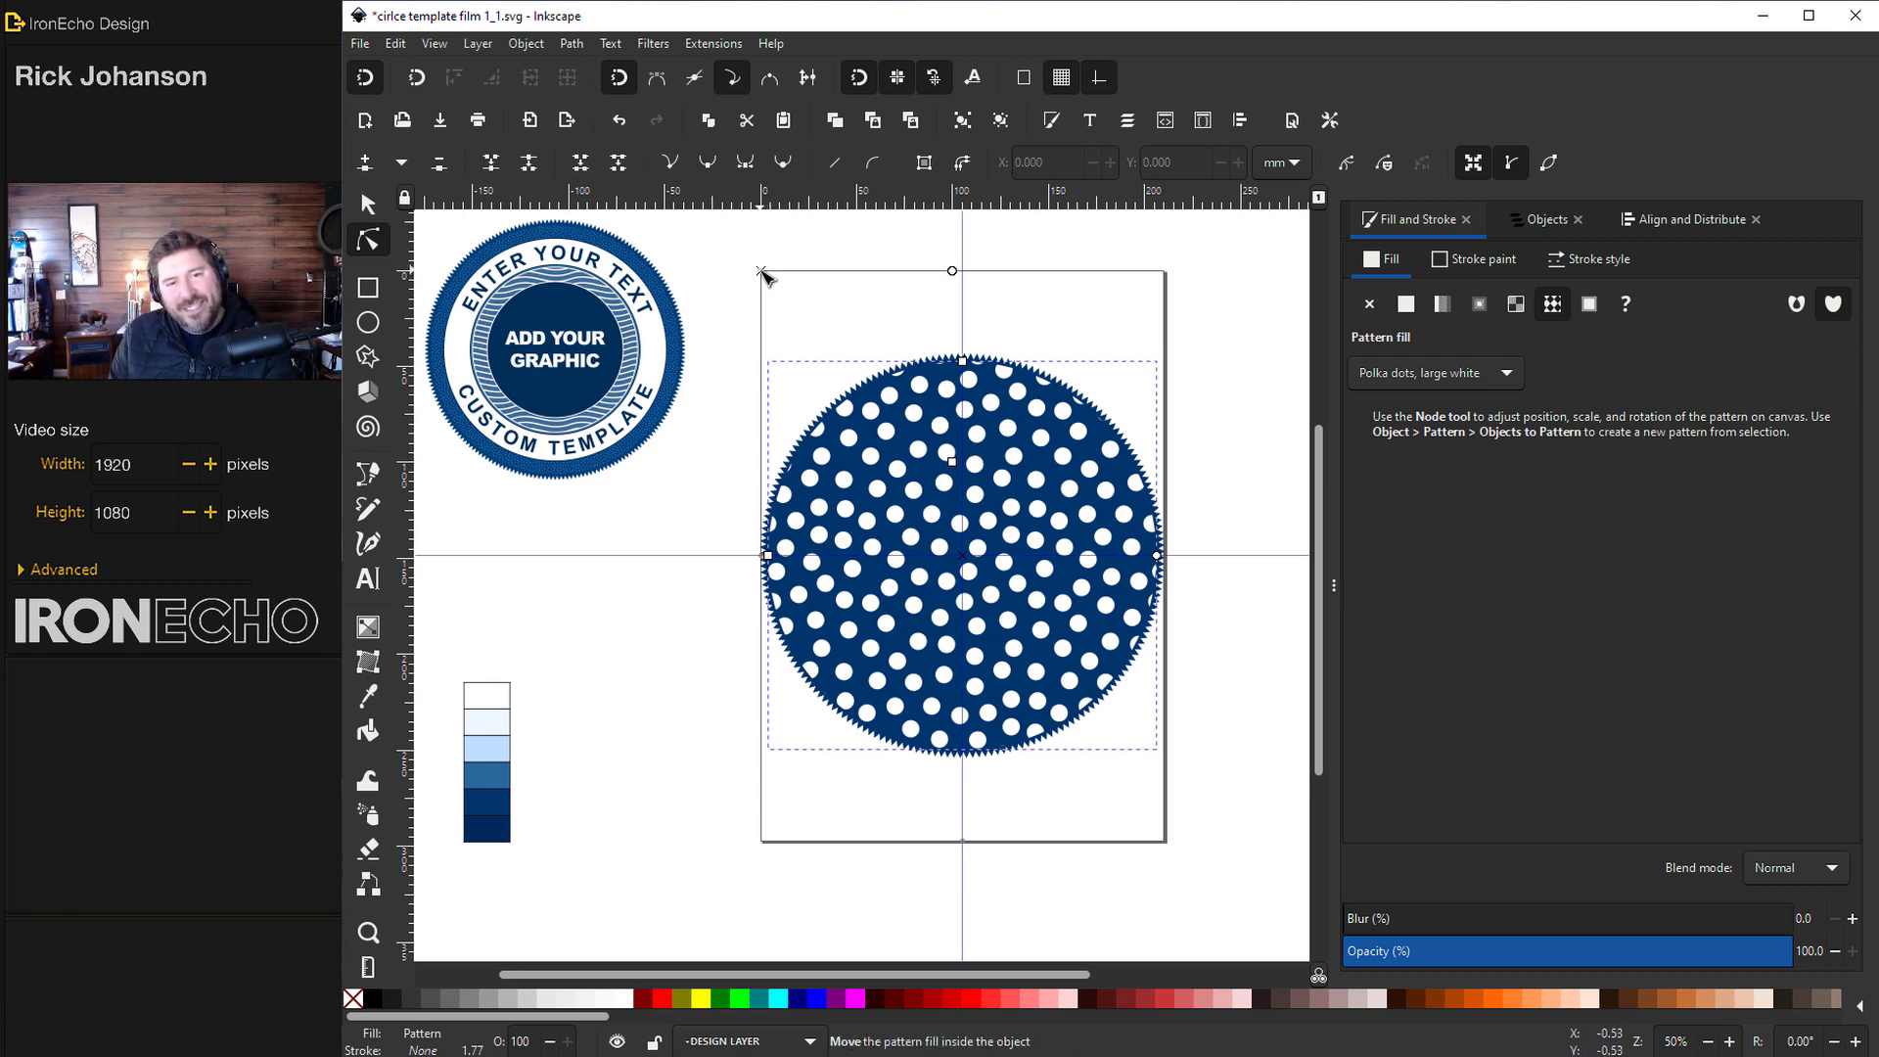
# Shift and shrink the polka-dot pattern, then revert the circle to flat light blue (bedfffff)
pyautogui.moveTo(762, 271)
pyautogui.mouseDown()
pyautogui.moveTo(798, 308)
pyautogui.moveTo(880, 298)
pyautogui.moveTo(762, 276)
pyautogui.mouseUp()
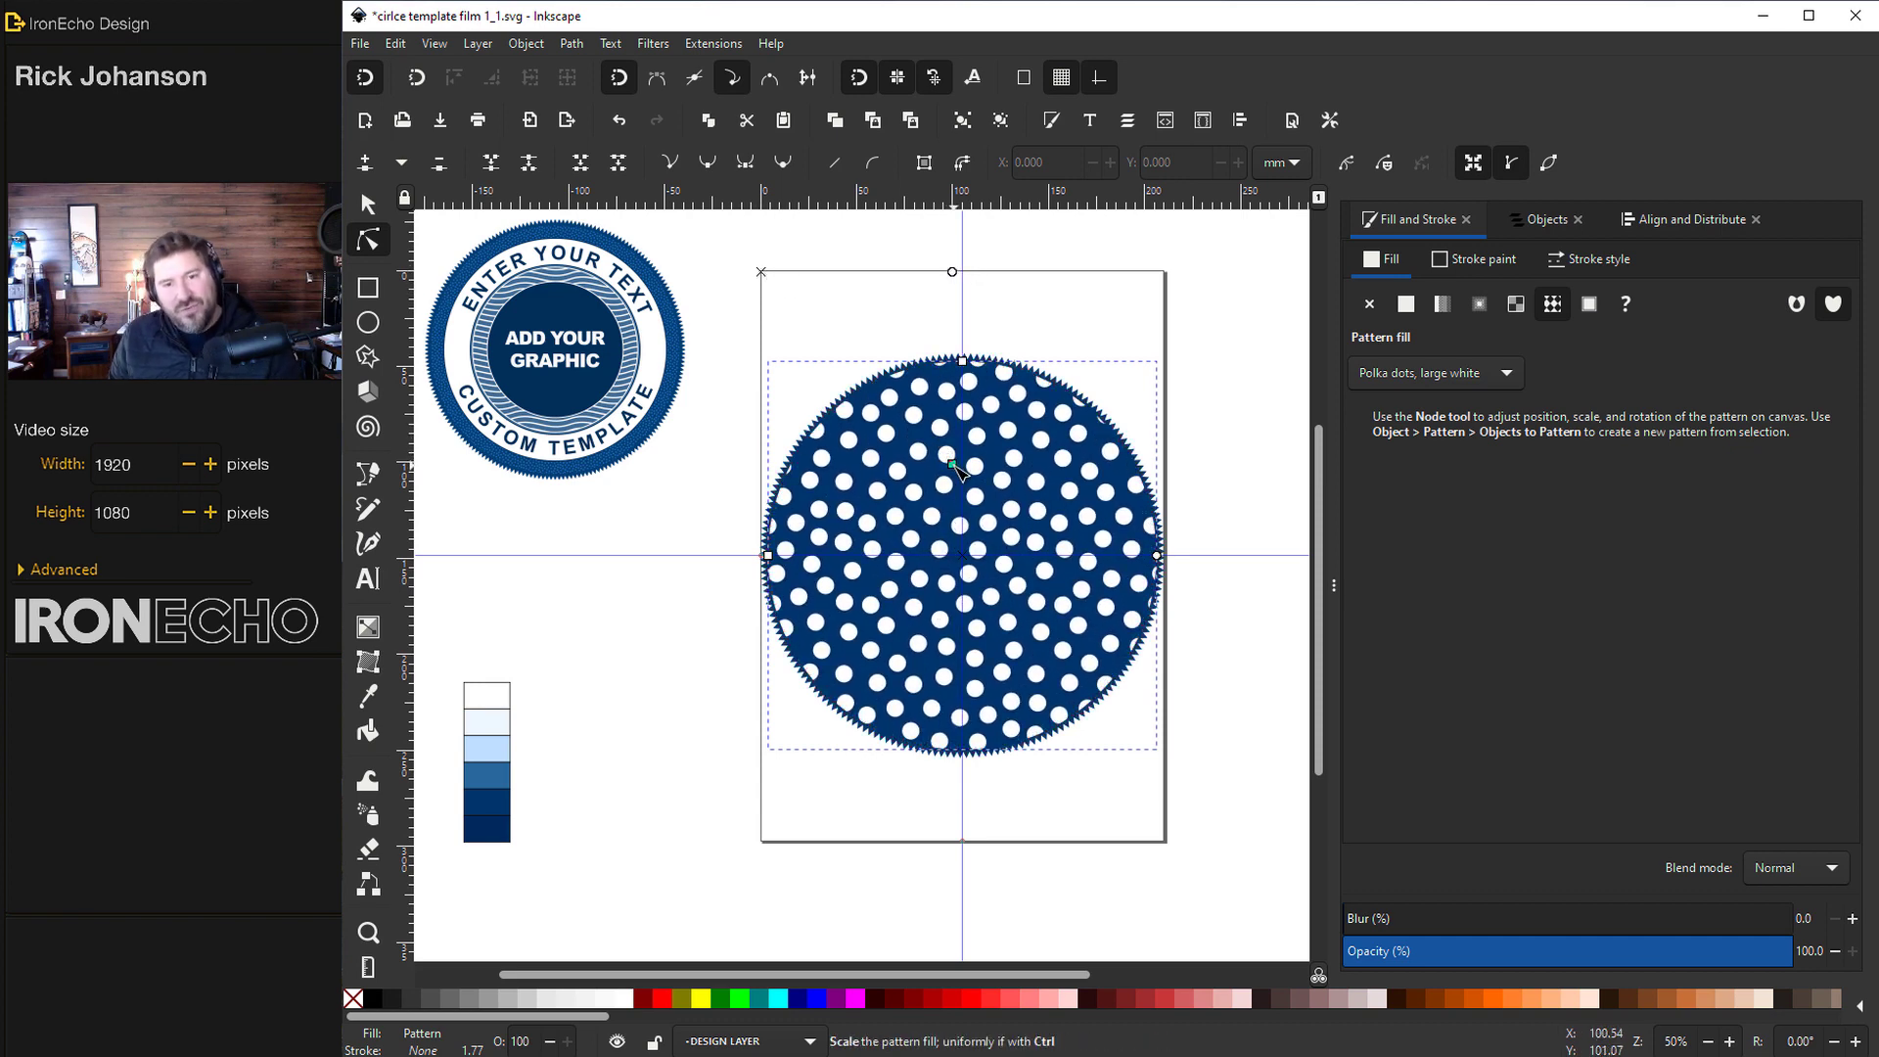
pyautogui.moveTo(922, 462); pyautogui.dragTo(945, 419)
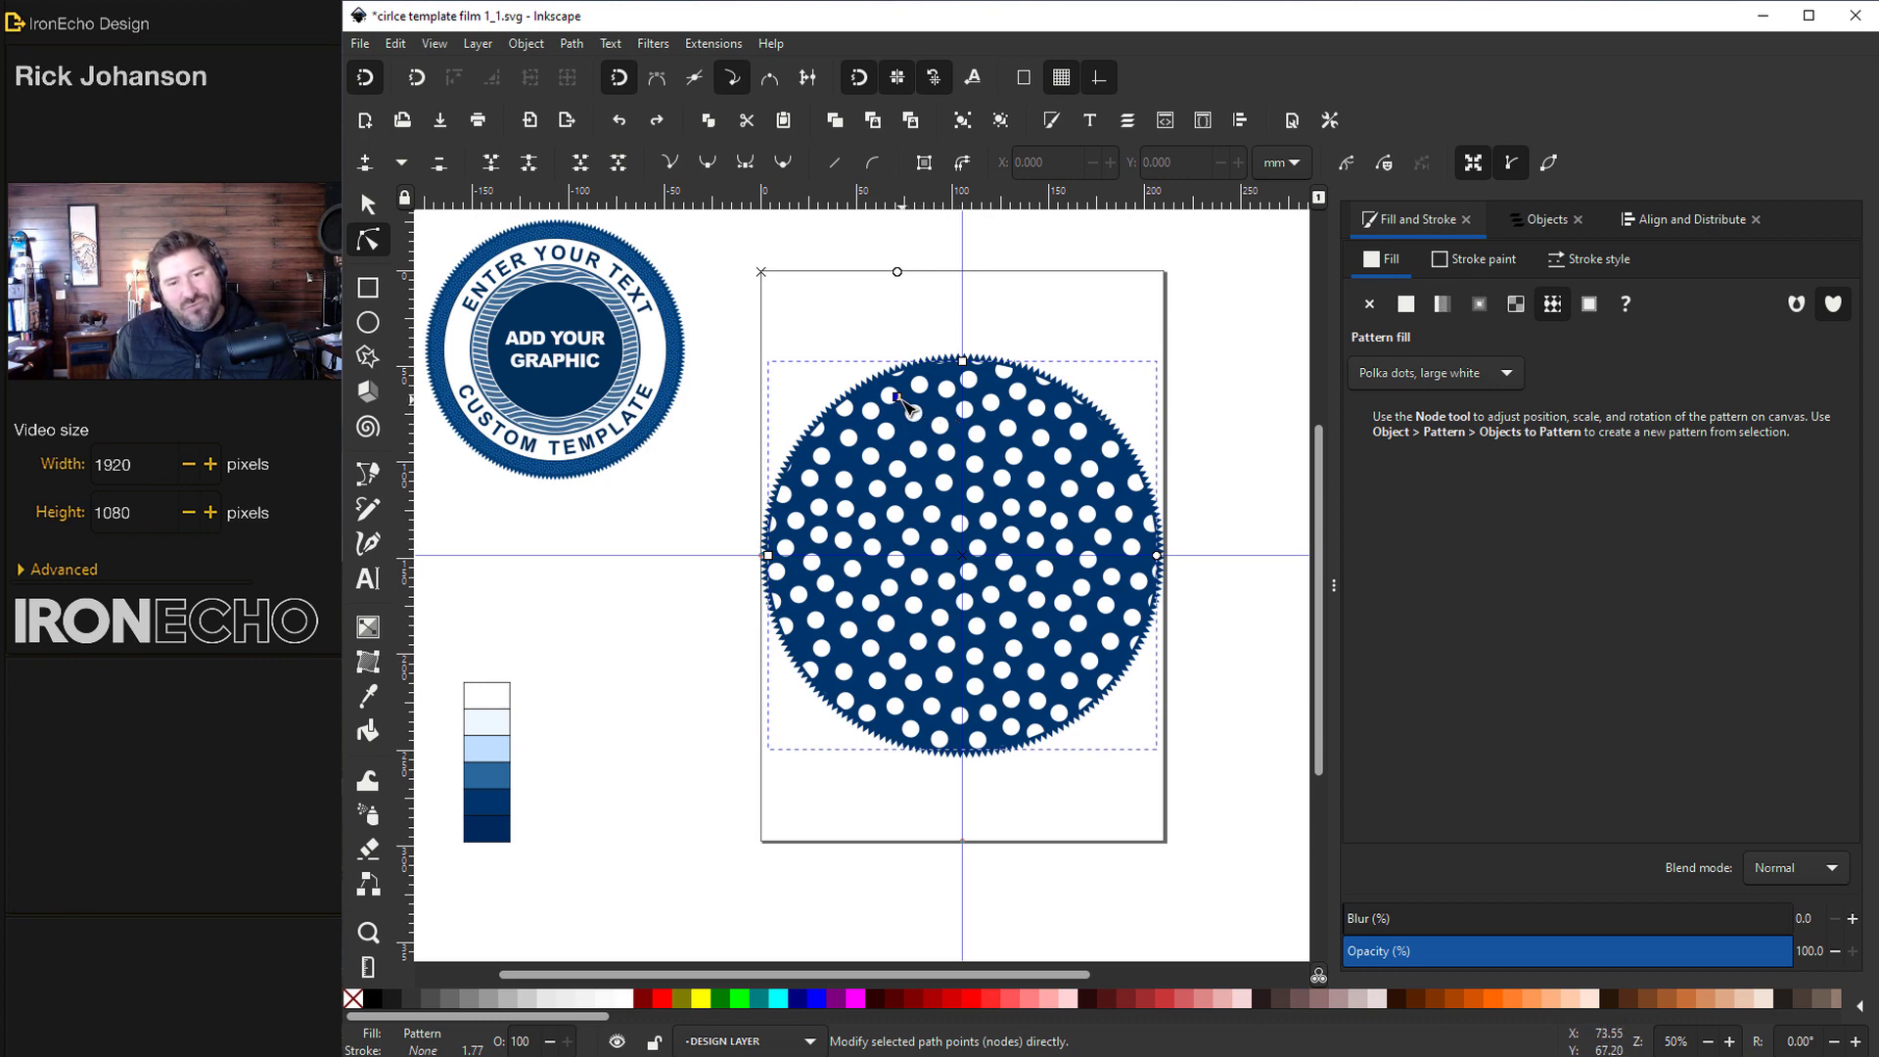
pyautogui.moveTo(895, 393); pyautogui.dragTo(780, 325)
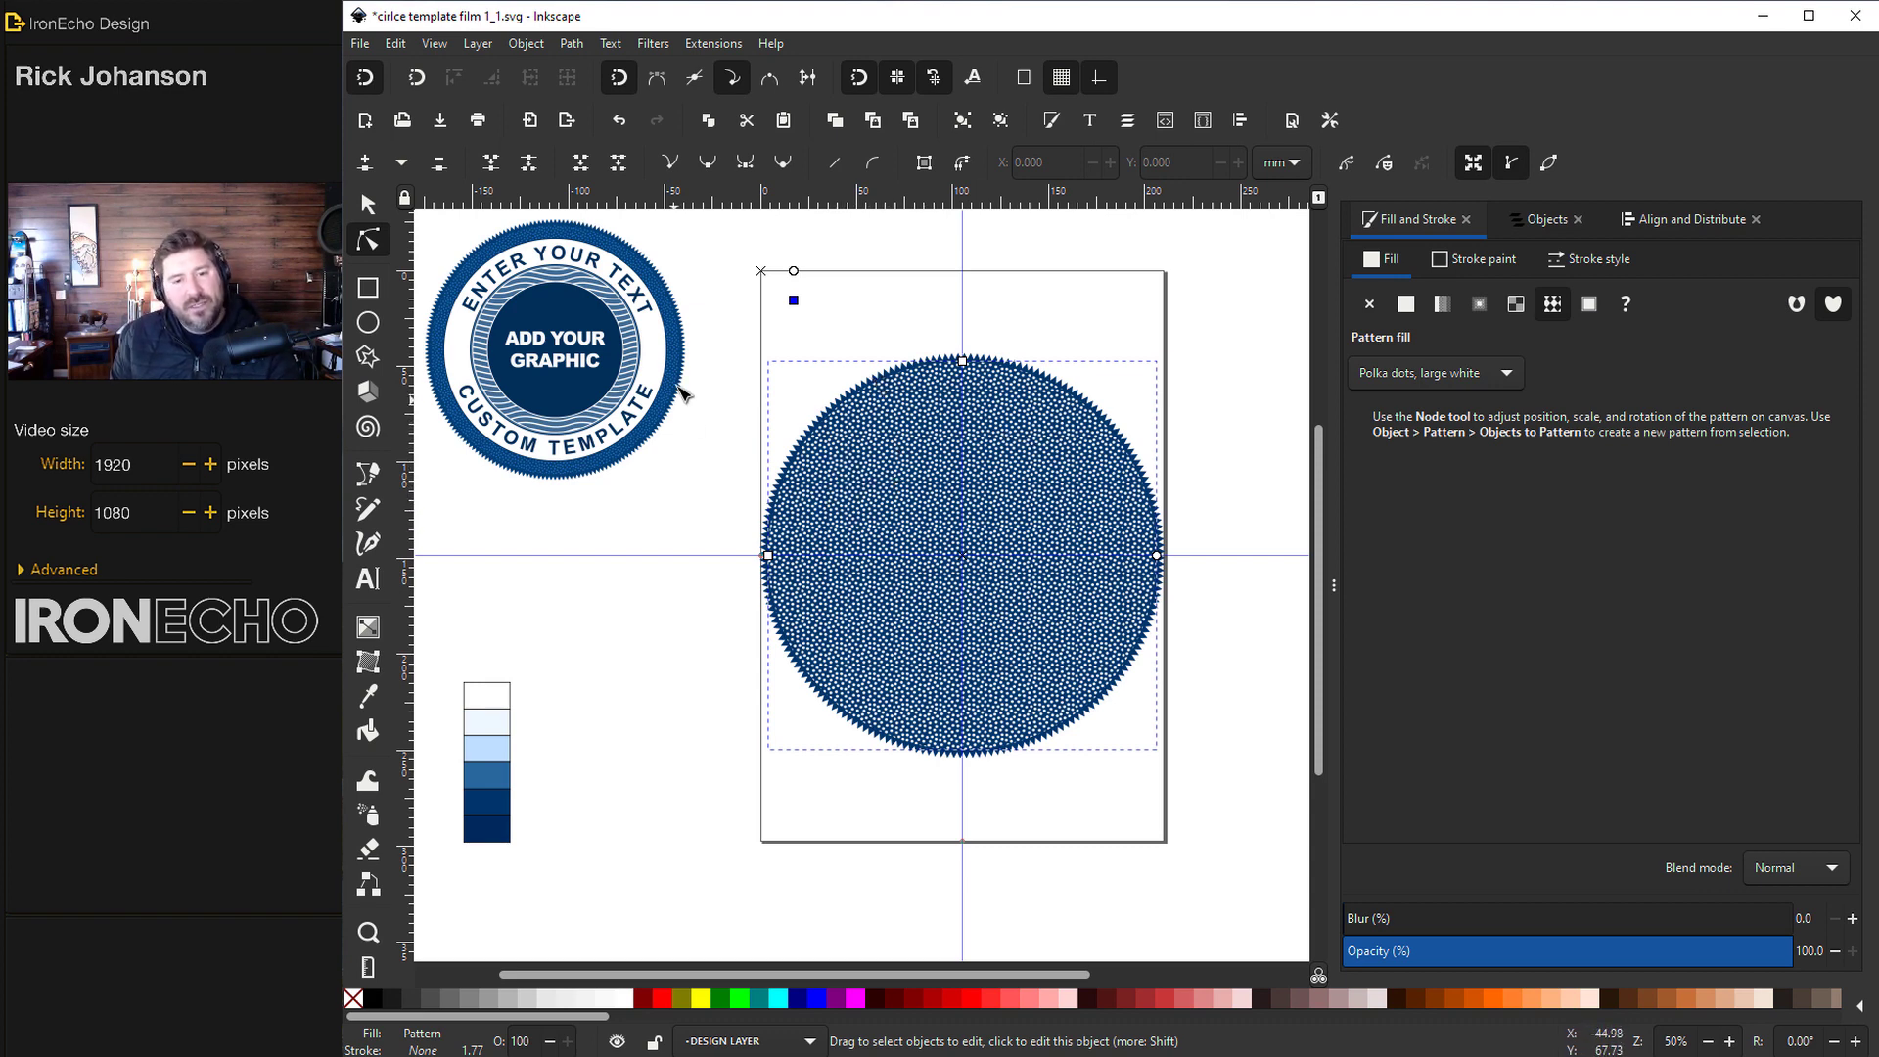
pyautogui.click(1406, 304)
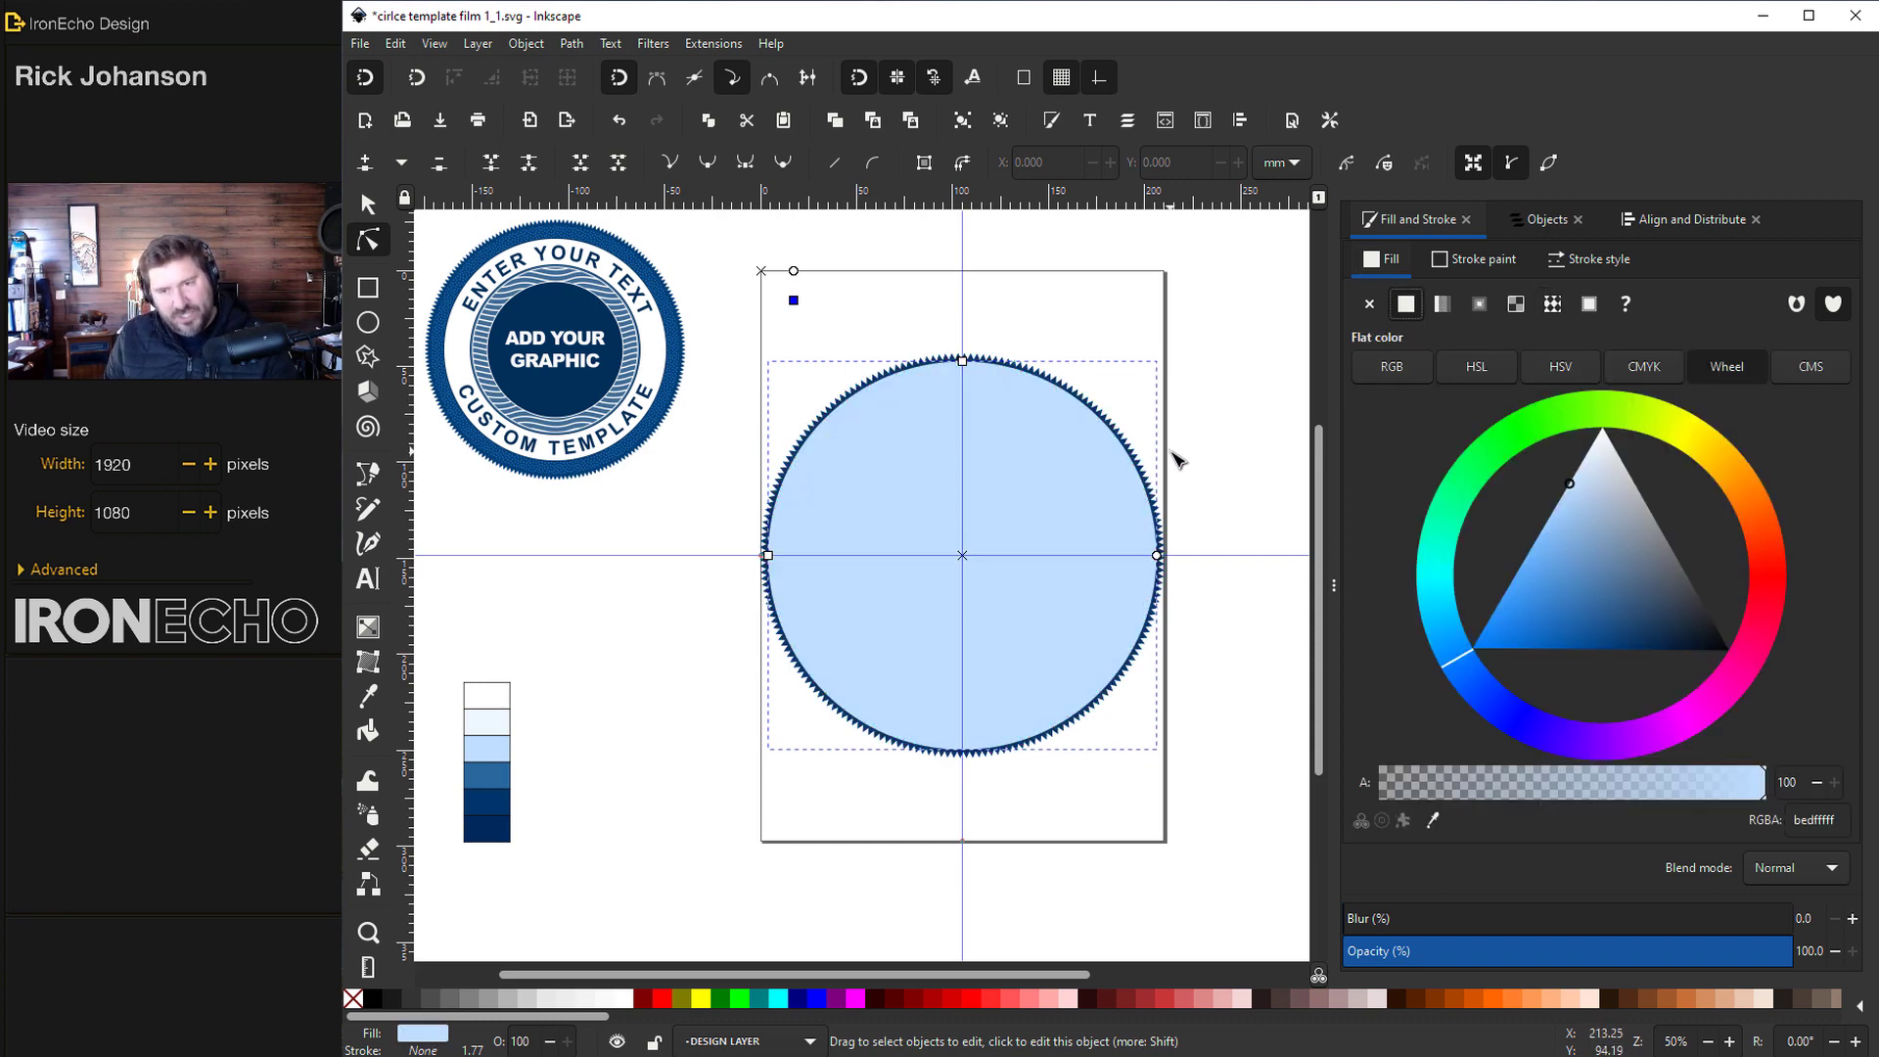
# Restore the circle's polka-dot fill and add a Colorize filter to it
pyautogui.hotkey('ctrl', 'z')
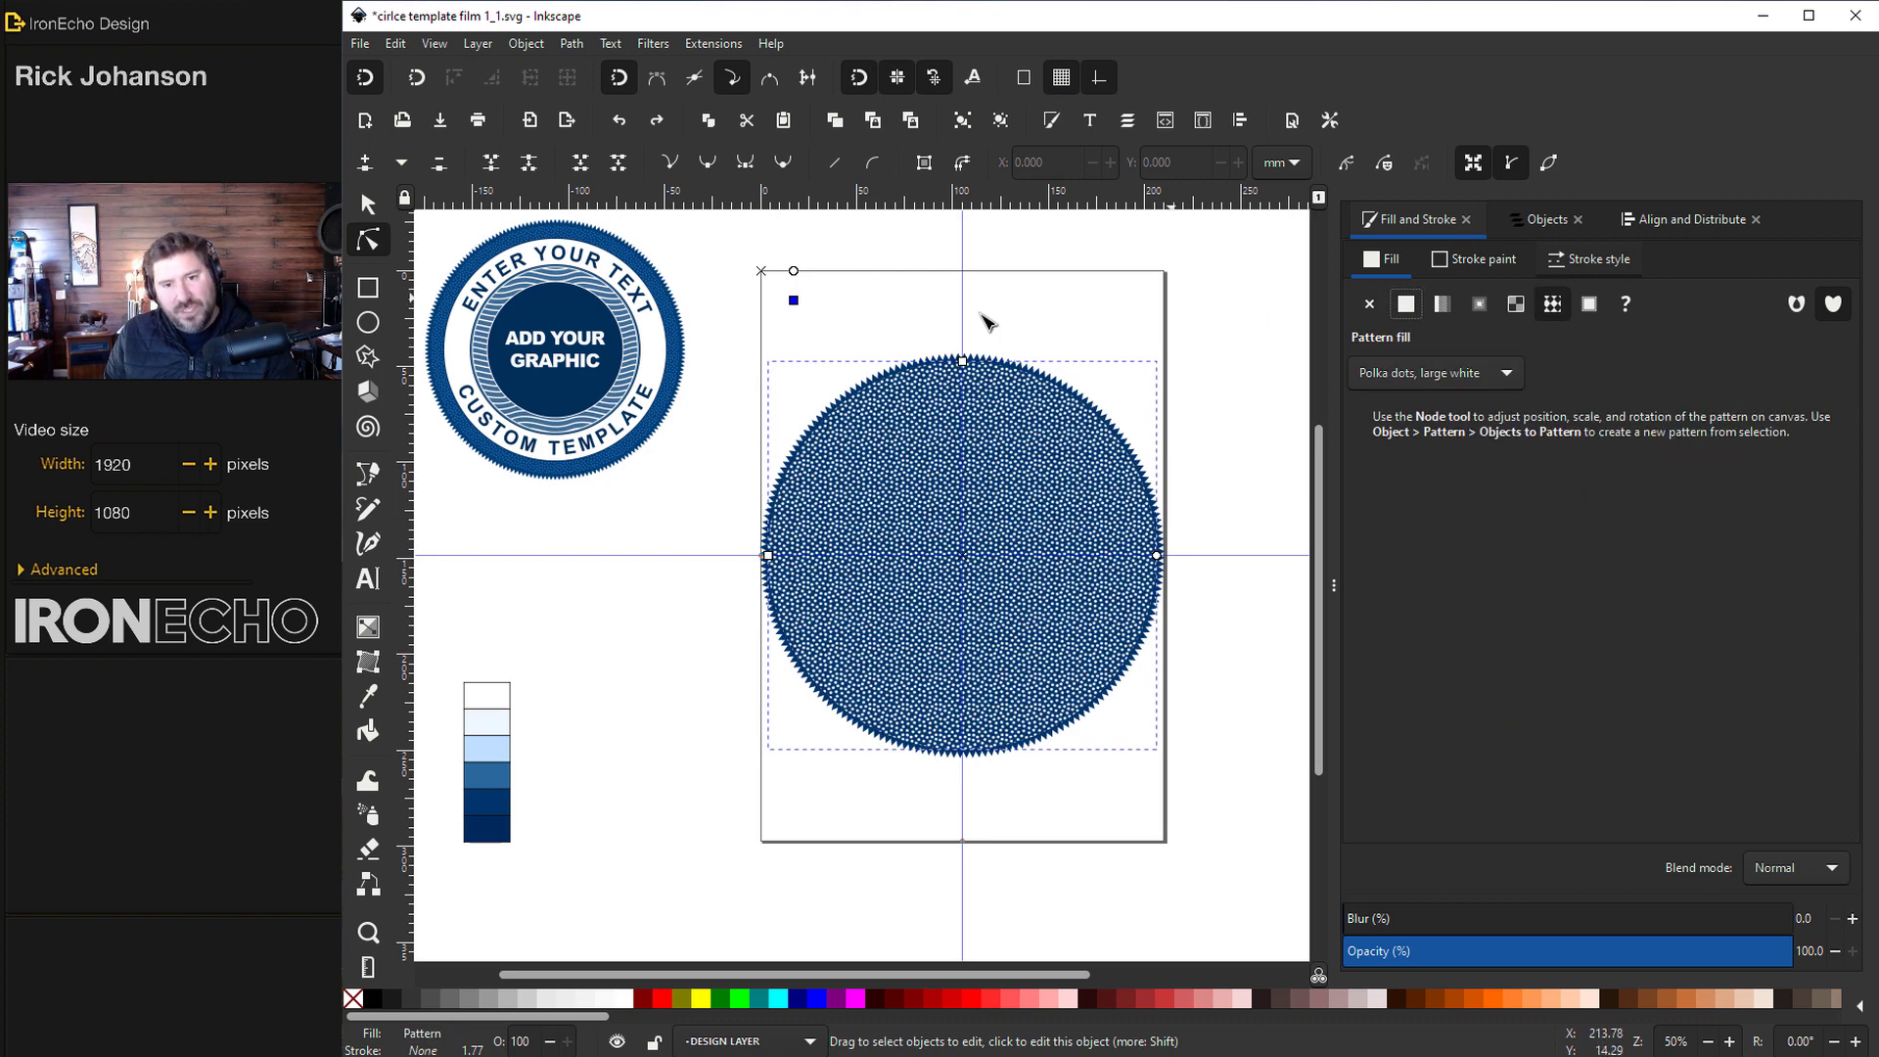
pyautogui.click(653, 43)
pyautogui.moveTo(676, 146)
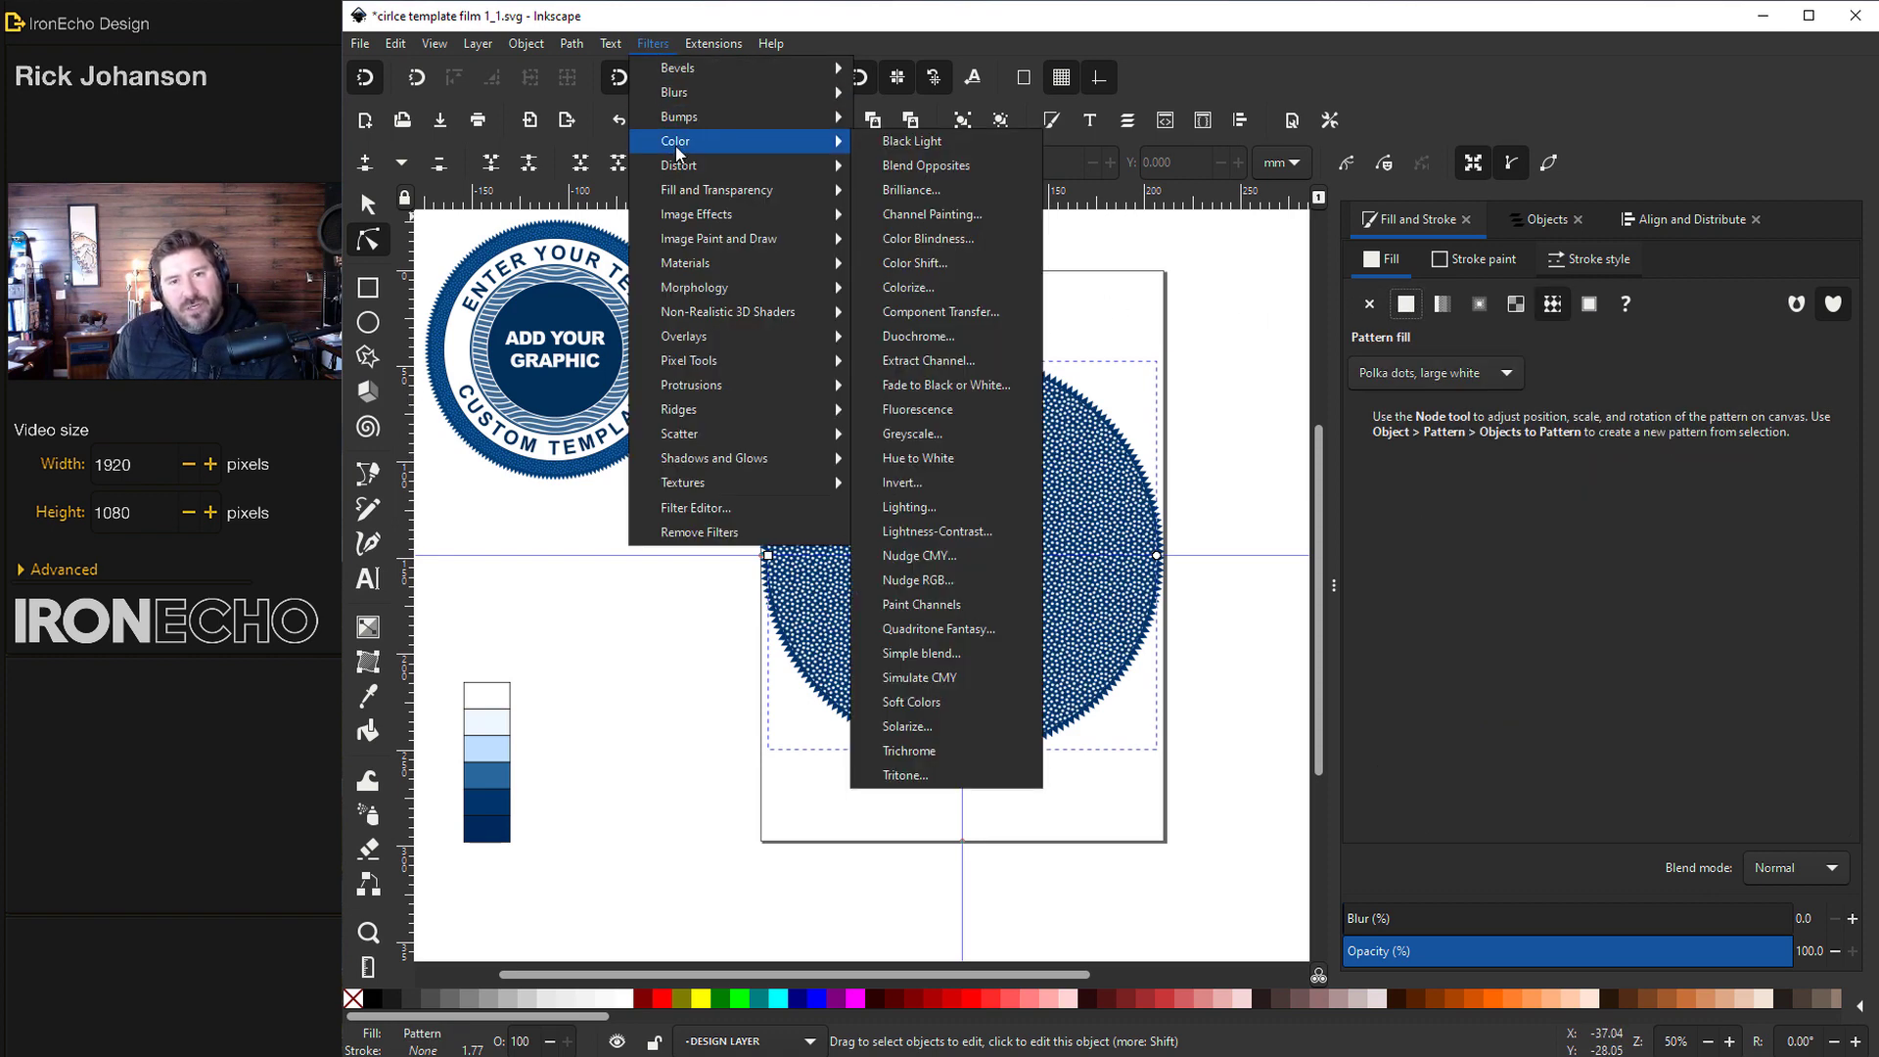
pyautogui.click(910, 287)
# Preview yellow and red tints, then apply a deep blue 1c52a2 colorize
pyautogui.moveTo(1245, 140); pyautogui.dragTo(1450, 161)
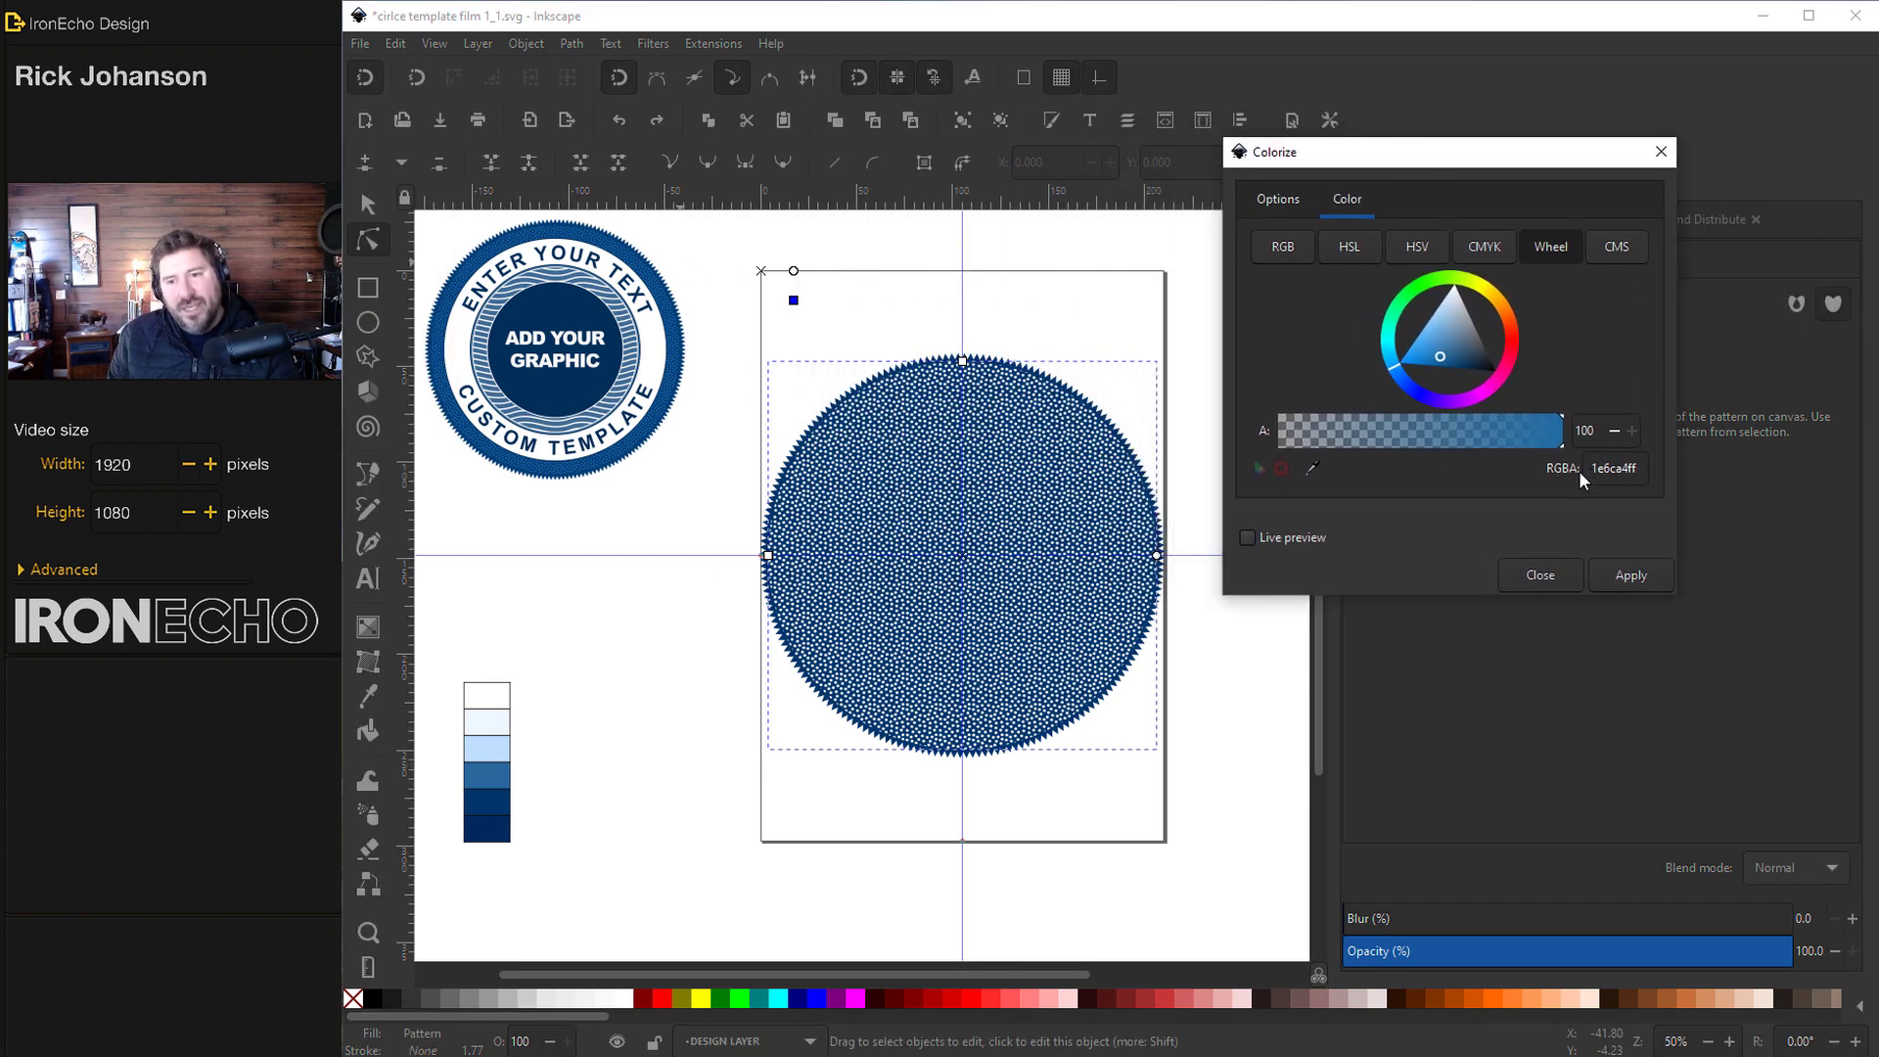
pyautogui.moveTo(1444, 281)
pyautogui.mouseDown()
pyautogui.moveTo(1468, 285)
pyautogui.moveTo(1462, 330)
pyautogui.moveTo(1493, 297)
pyautogui.mouseUp()
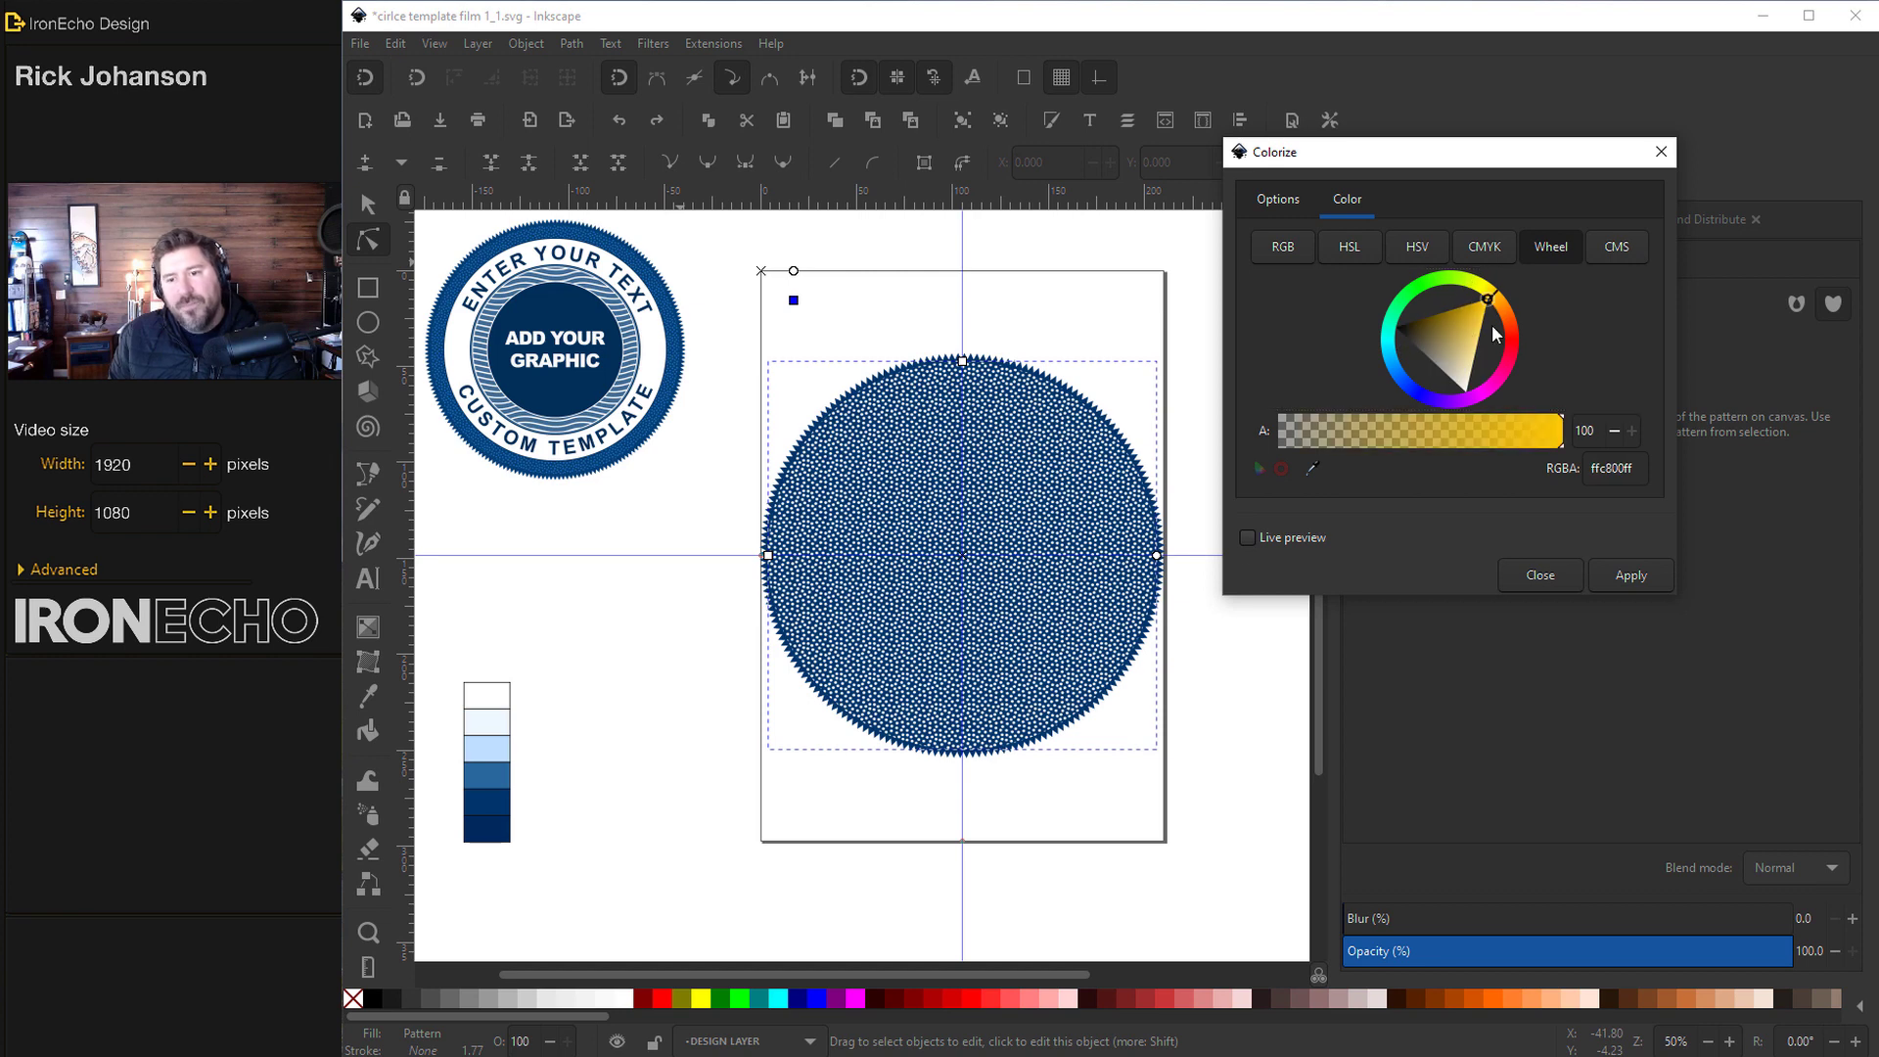
pyautogui.click(1247, 538)
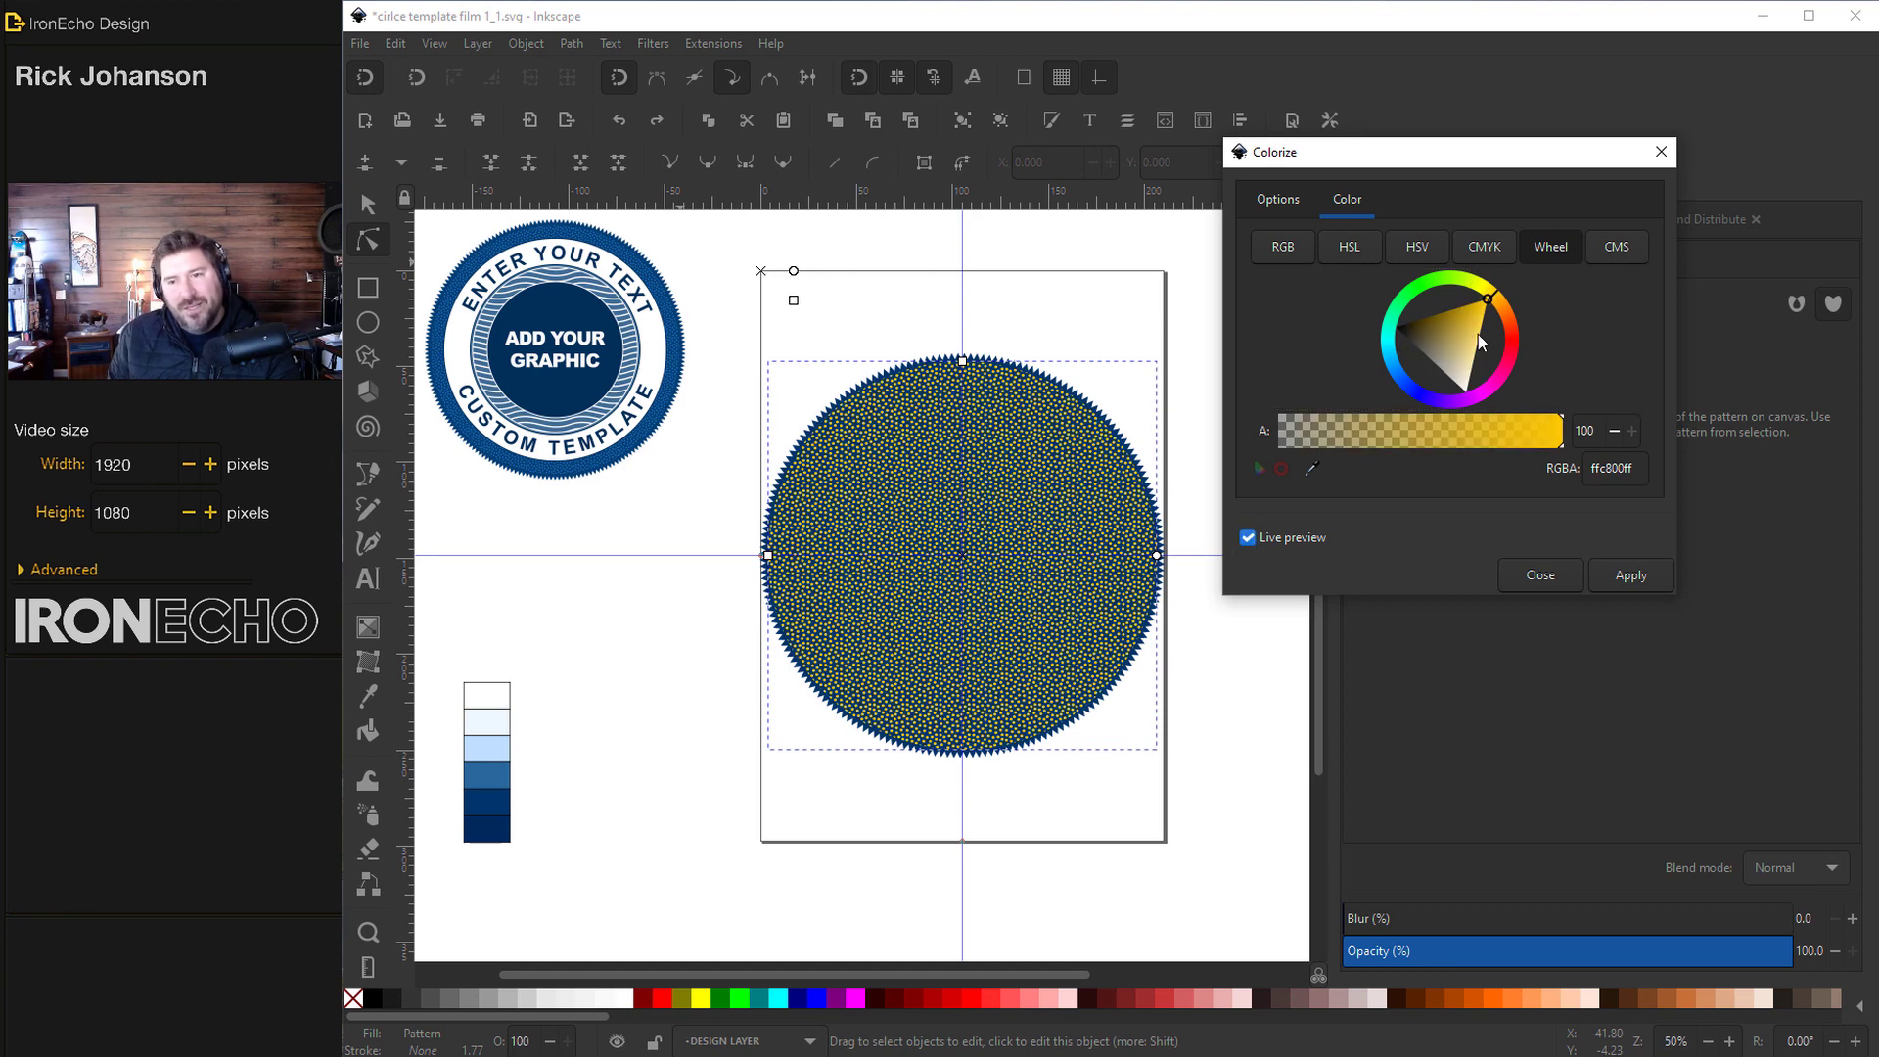
pyautogui.moveTo(1491, 302); pyautogui.dragTo(1512, 342)
pyautogui.click(1249, 537)
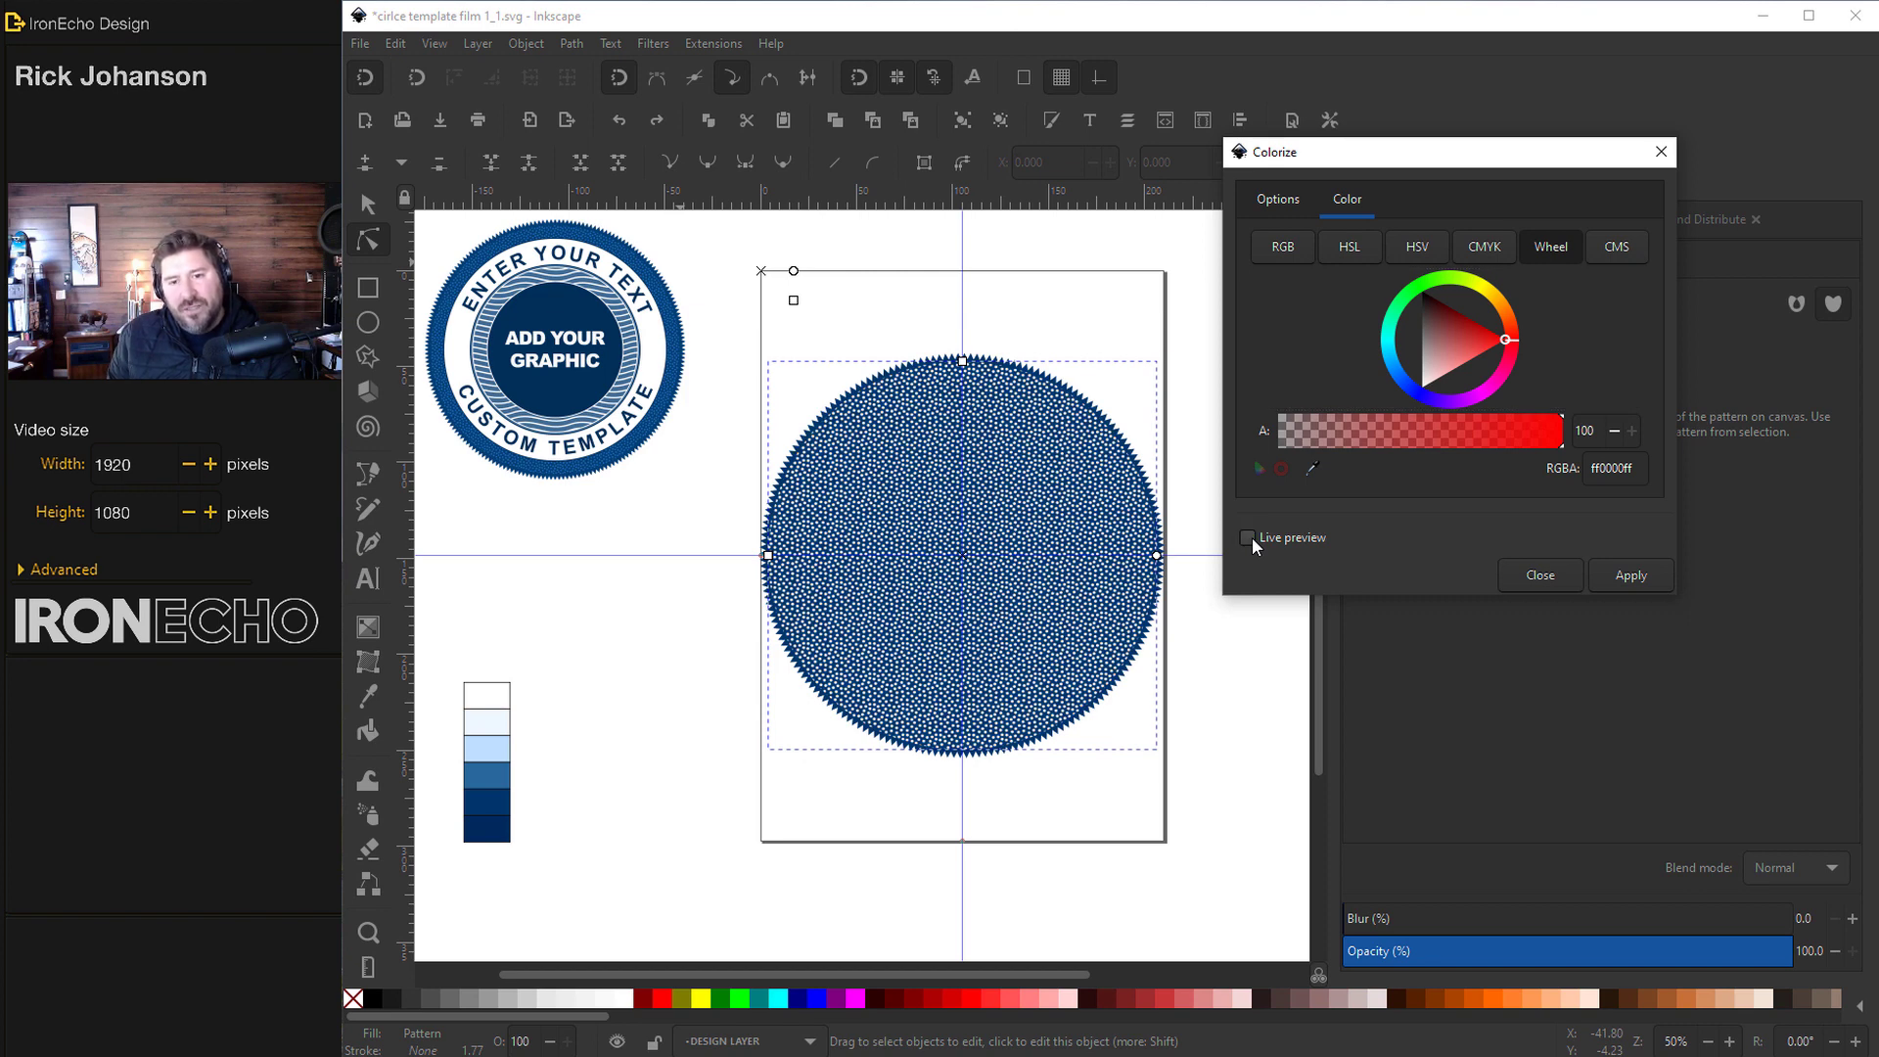
pyautogui.click(1251, 539)
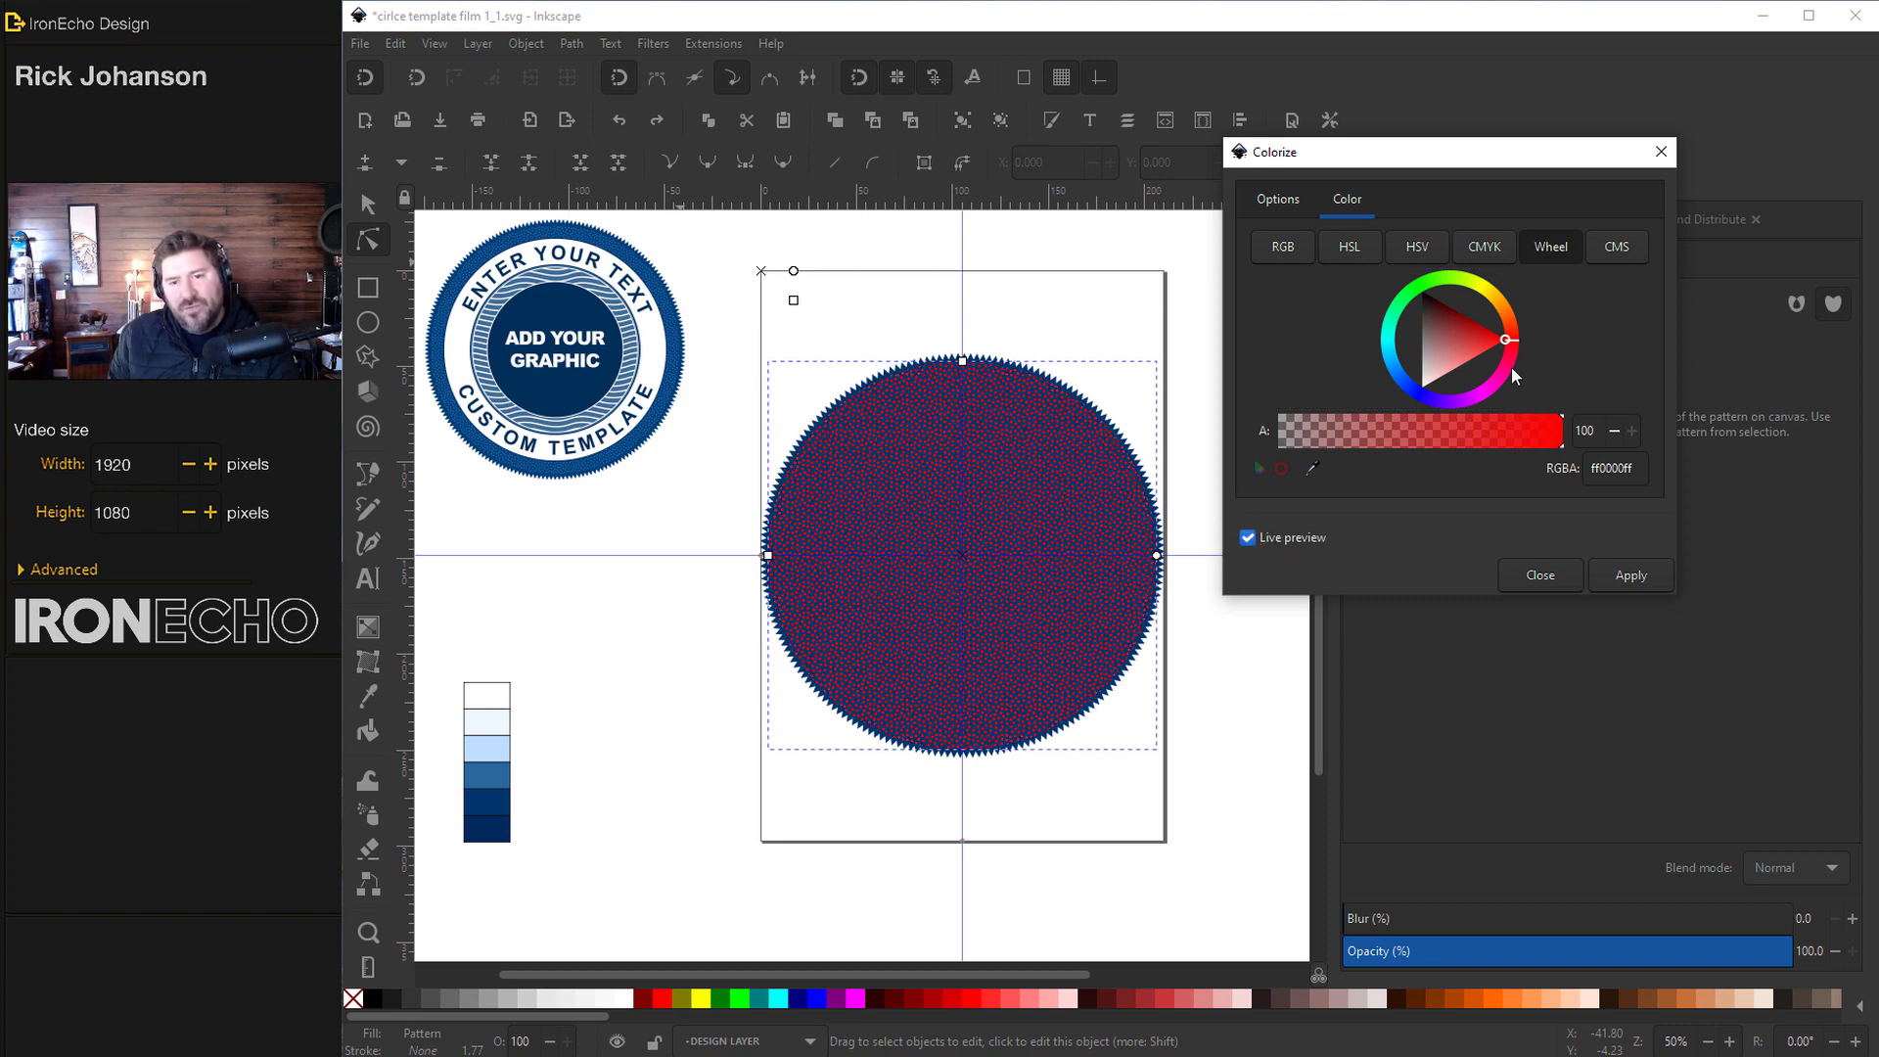
pyautogui.moveTo(1512, 341); pyautogui.dragTo(1398, 392)
pyautogui.click(1445, 357)
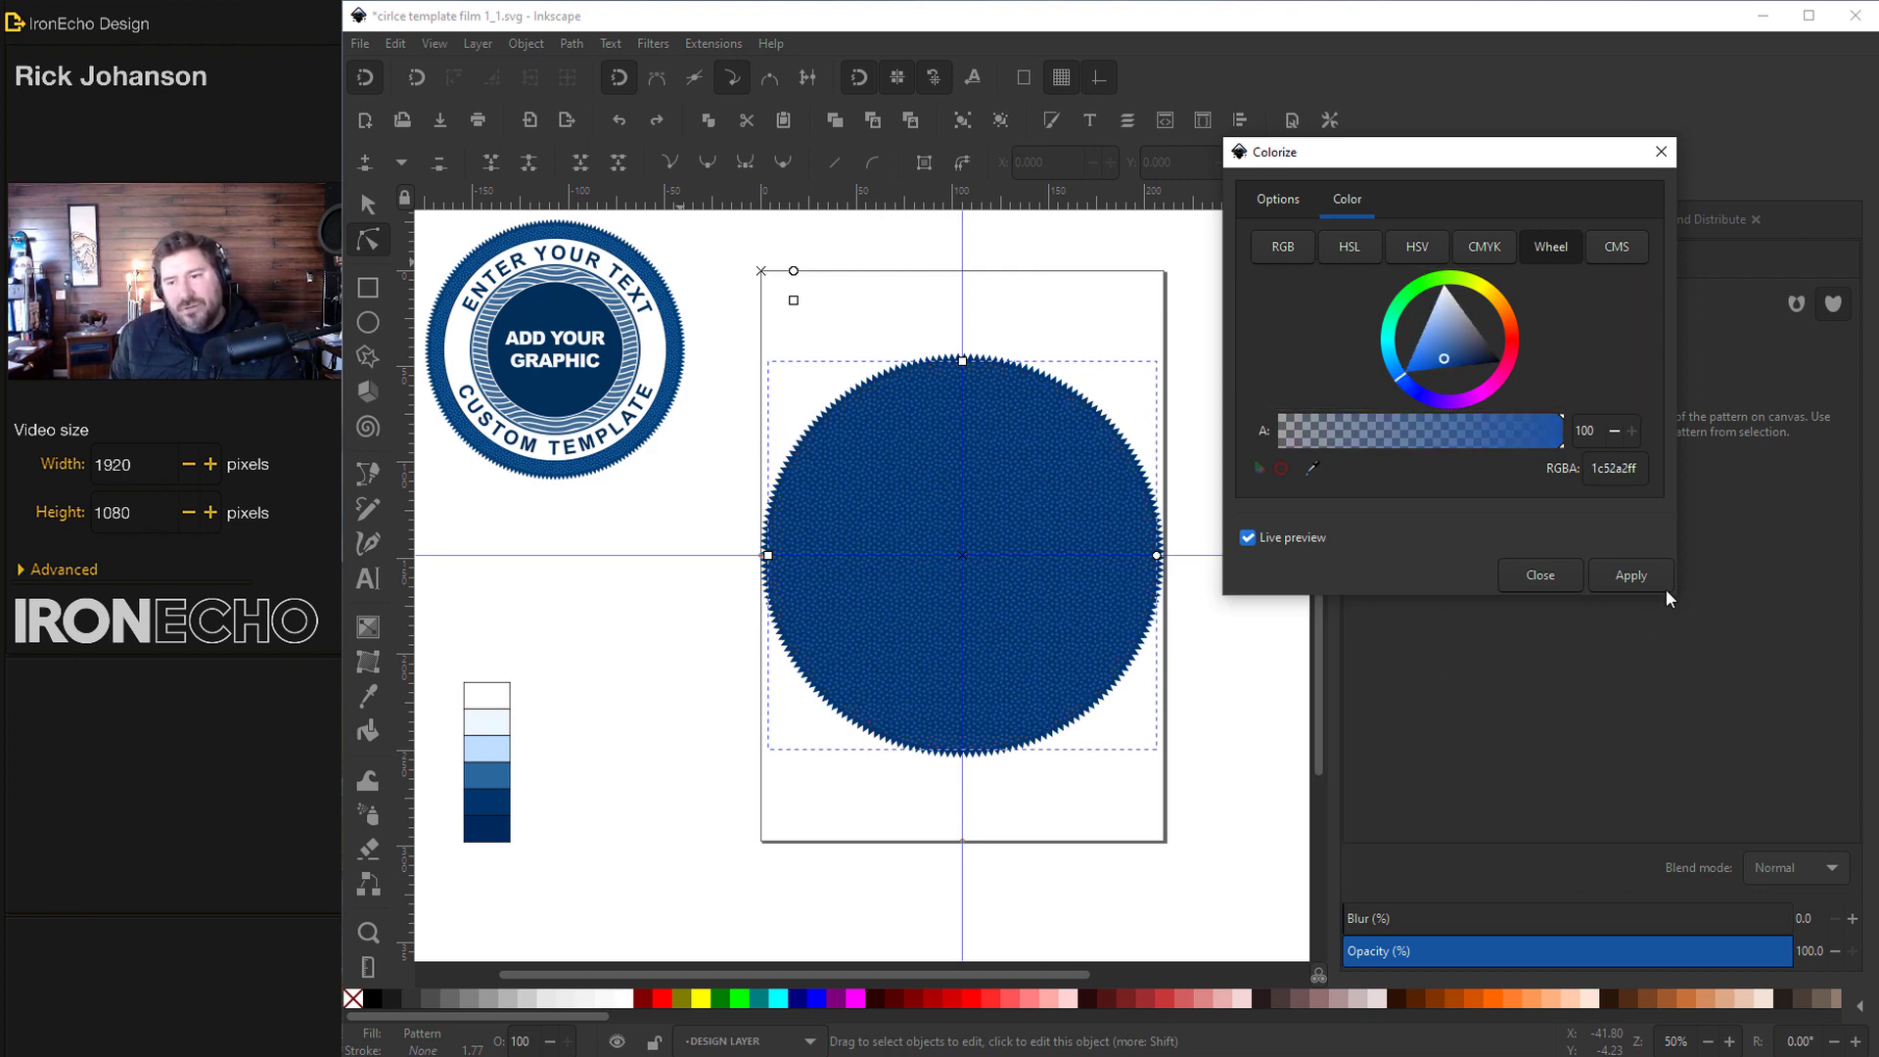
pyautogui.click(1660, 578)
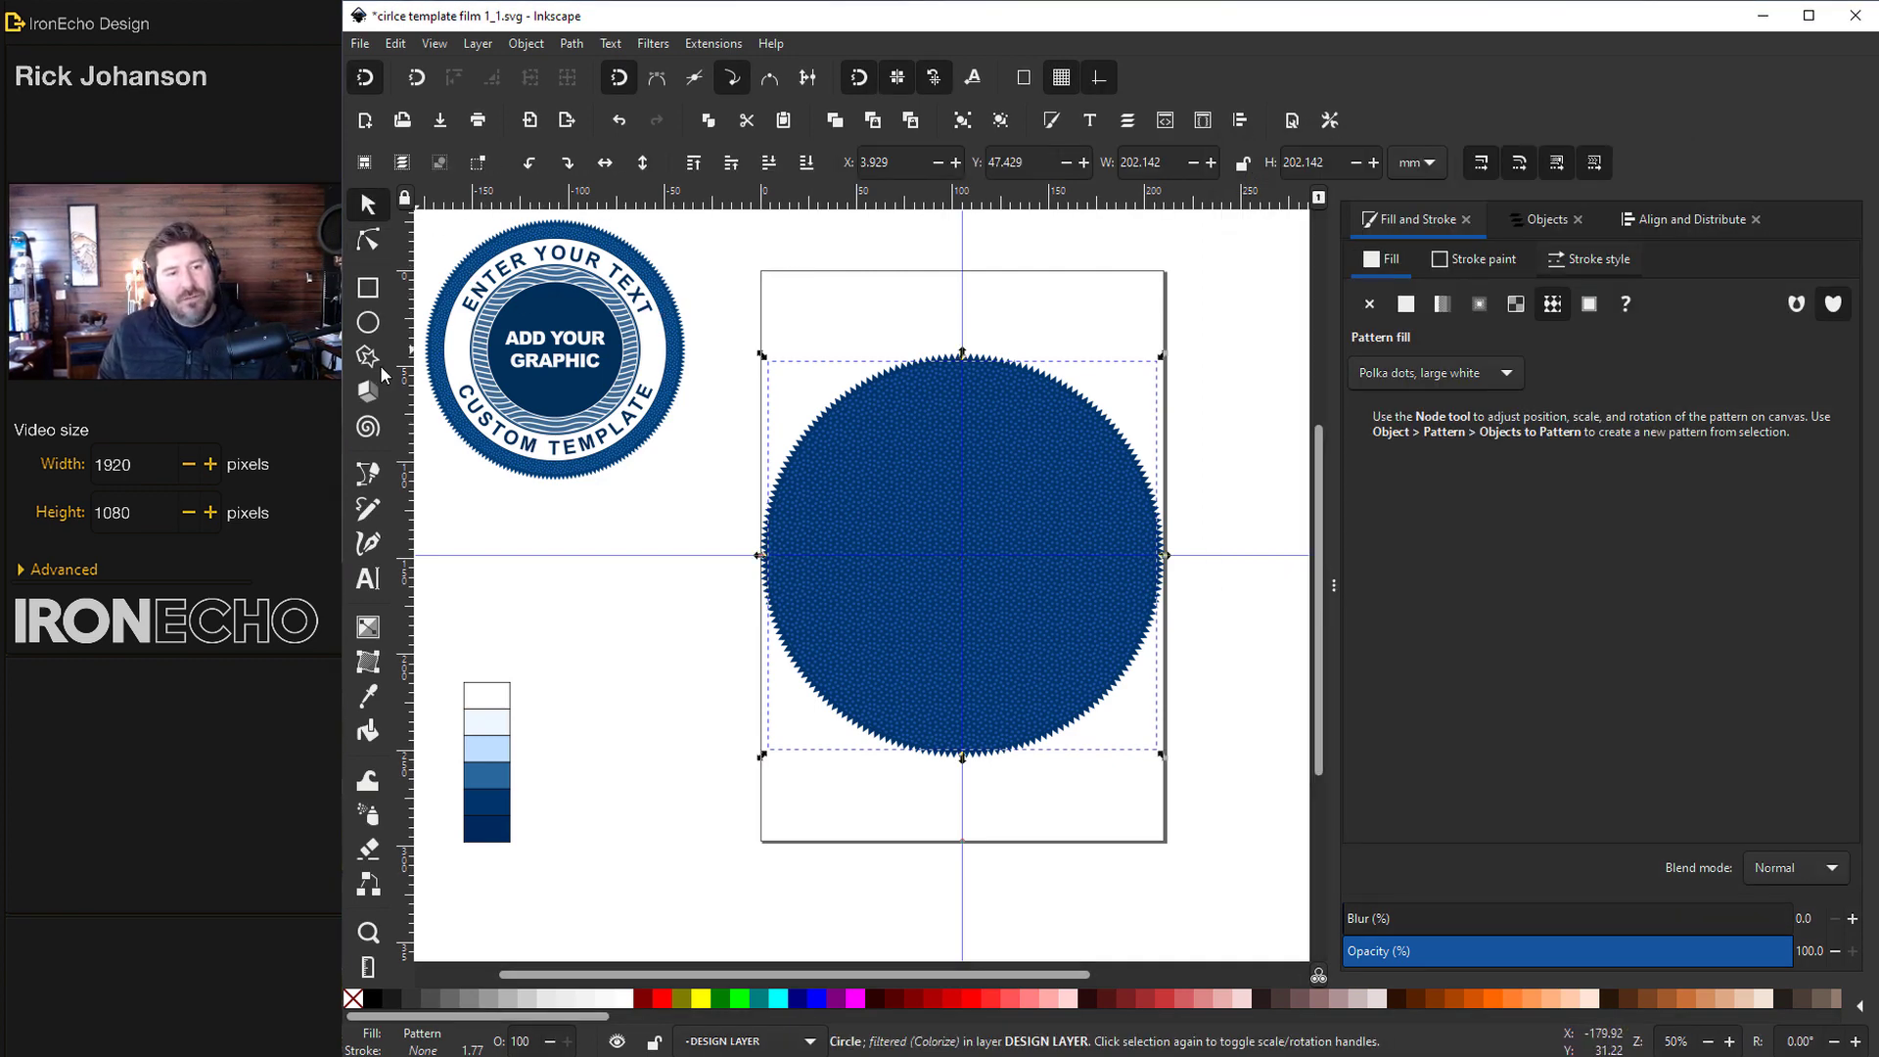
# Draw a new circle centred over the blue circle and fill it white
pyautogui.click(367, 322)
pyautogui.moveTo(797, 376)
pyautogui.mouseDown()
pyautogui.moveTo(959, 536)
pyautogui.moveTo(839, 461)
pyautogui.moveTo(954, 588)
pyautogui.mouseUp()
pyautogui.press('s')
pyautogui.moveTo(1123, 390); pyautogui.dragTo(1137, 388)
pyautogui.click(1602, 428)
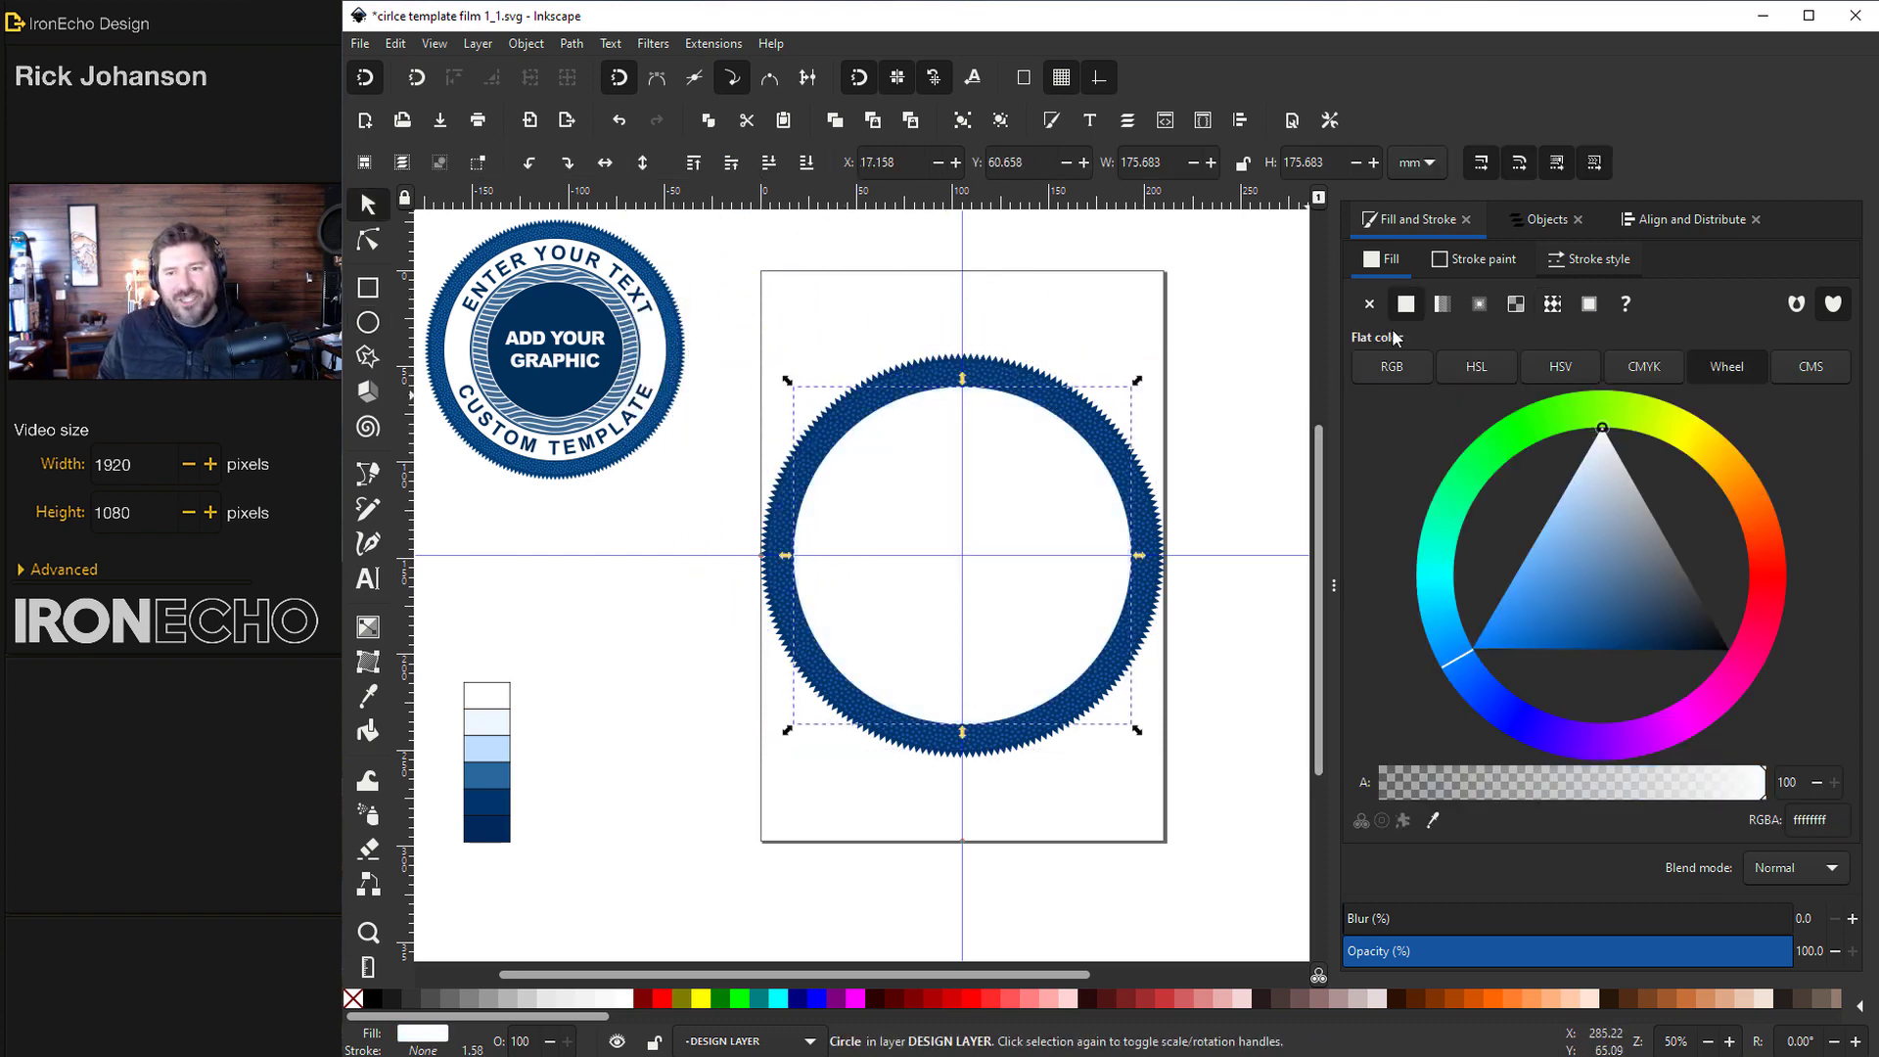
# Give the white circle a dark navy 002a5e outline 1.5 mm wide
pyautogui.click(1458, 256)
pyautogui.click(1406, 304)
pyautogui.press('d')
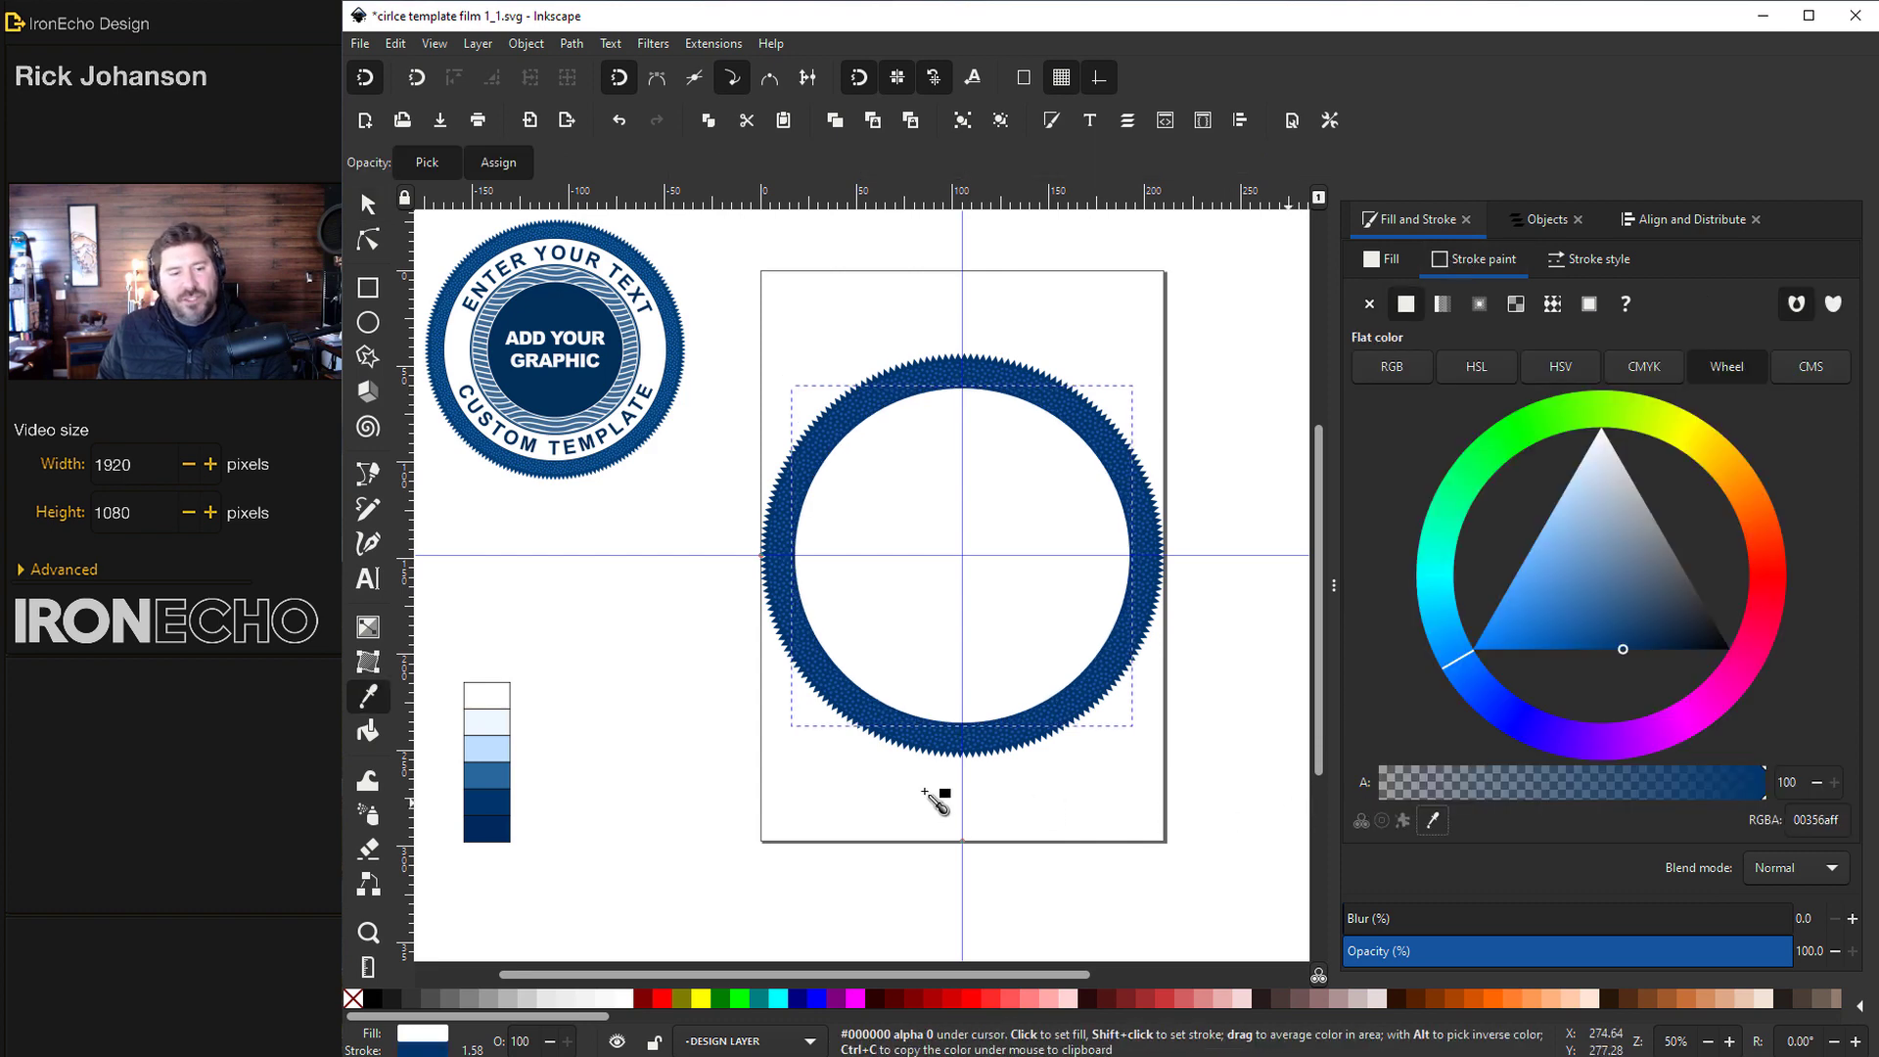
pyautogui.click(509, 834)
pyautogui.press('s')
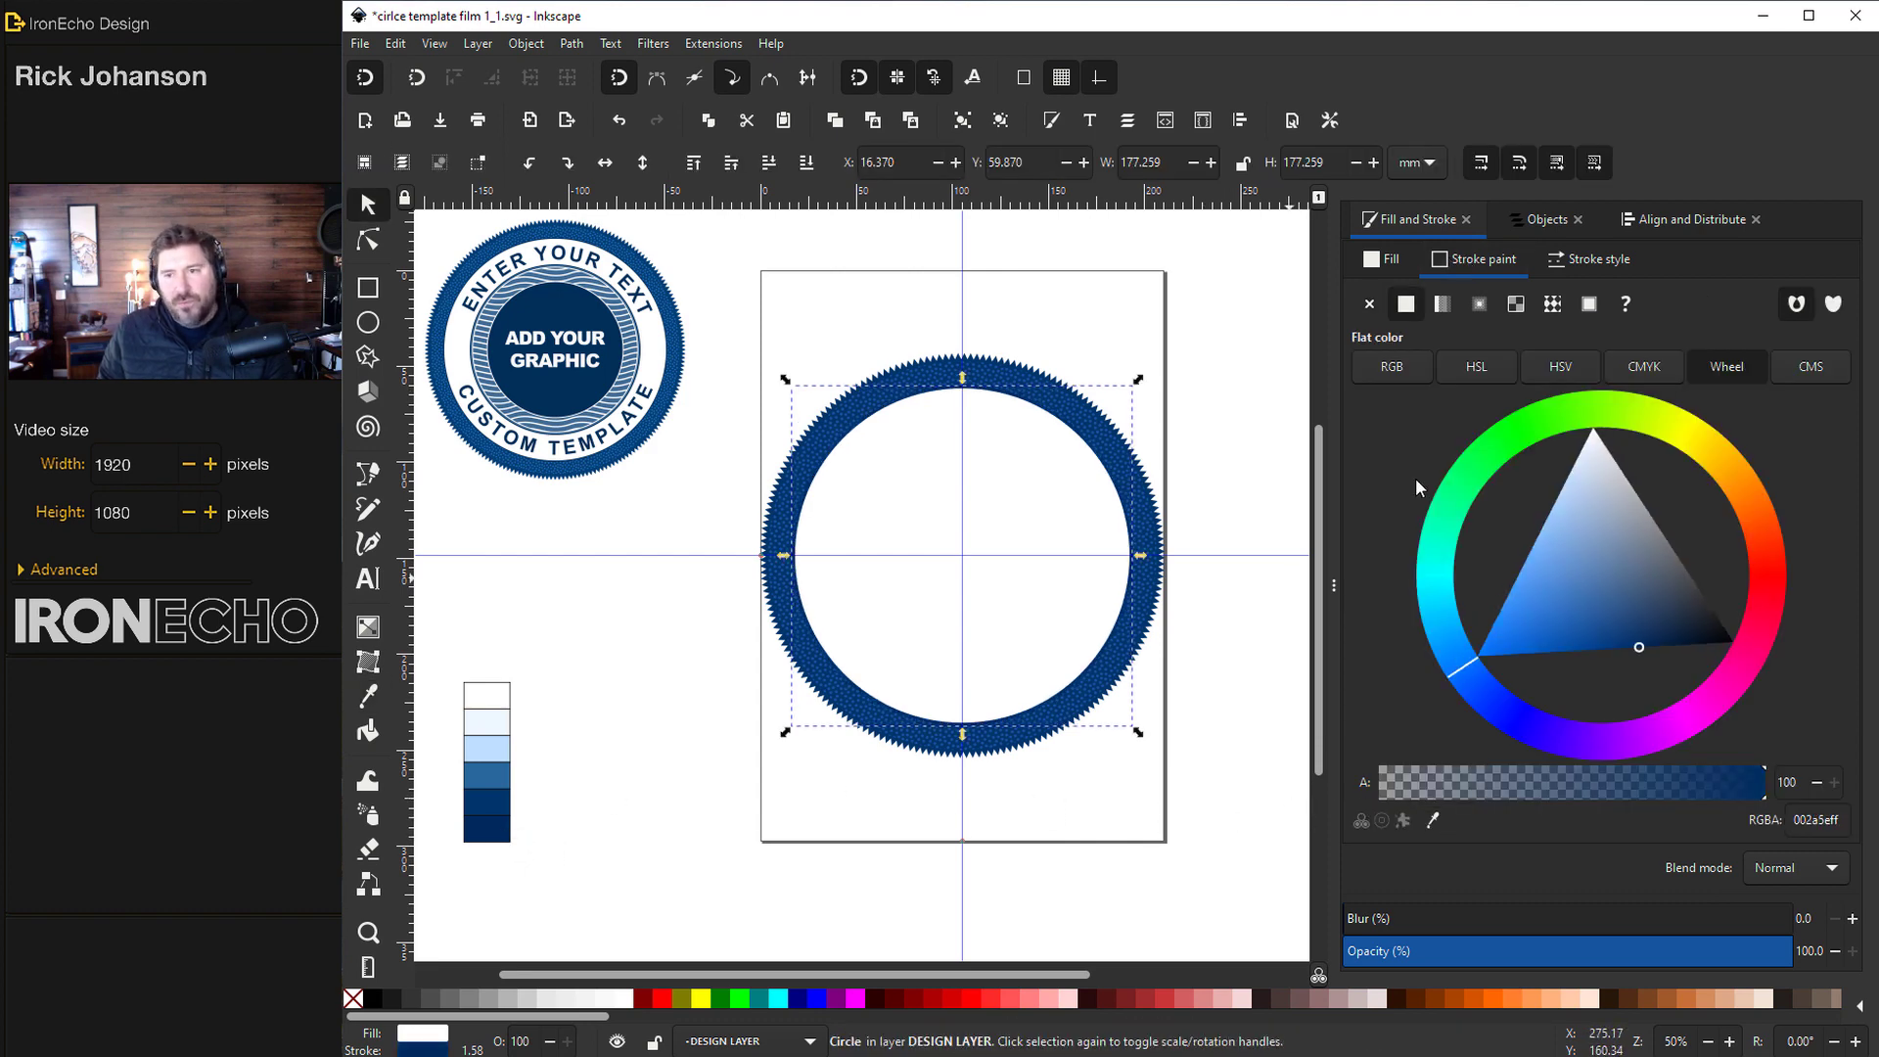
pyautogui.click(1590, 259)
pyautogui.tripleClick(1429, 303)
pyautogui.write('1.5')
pyautogui.press('Return')
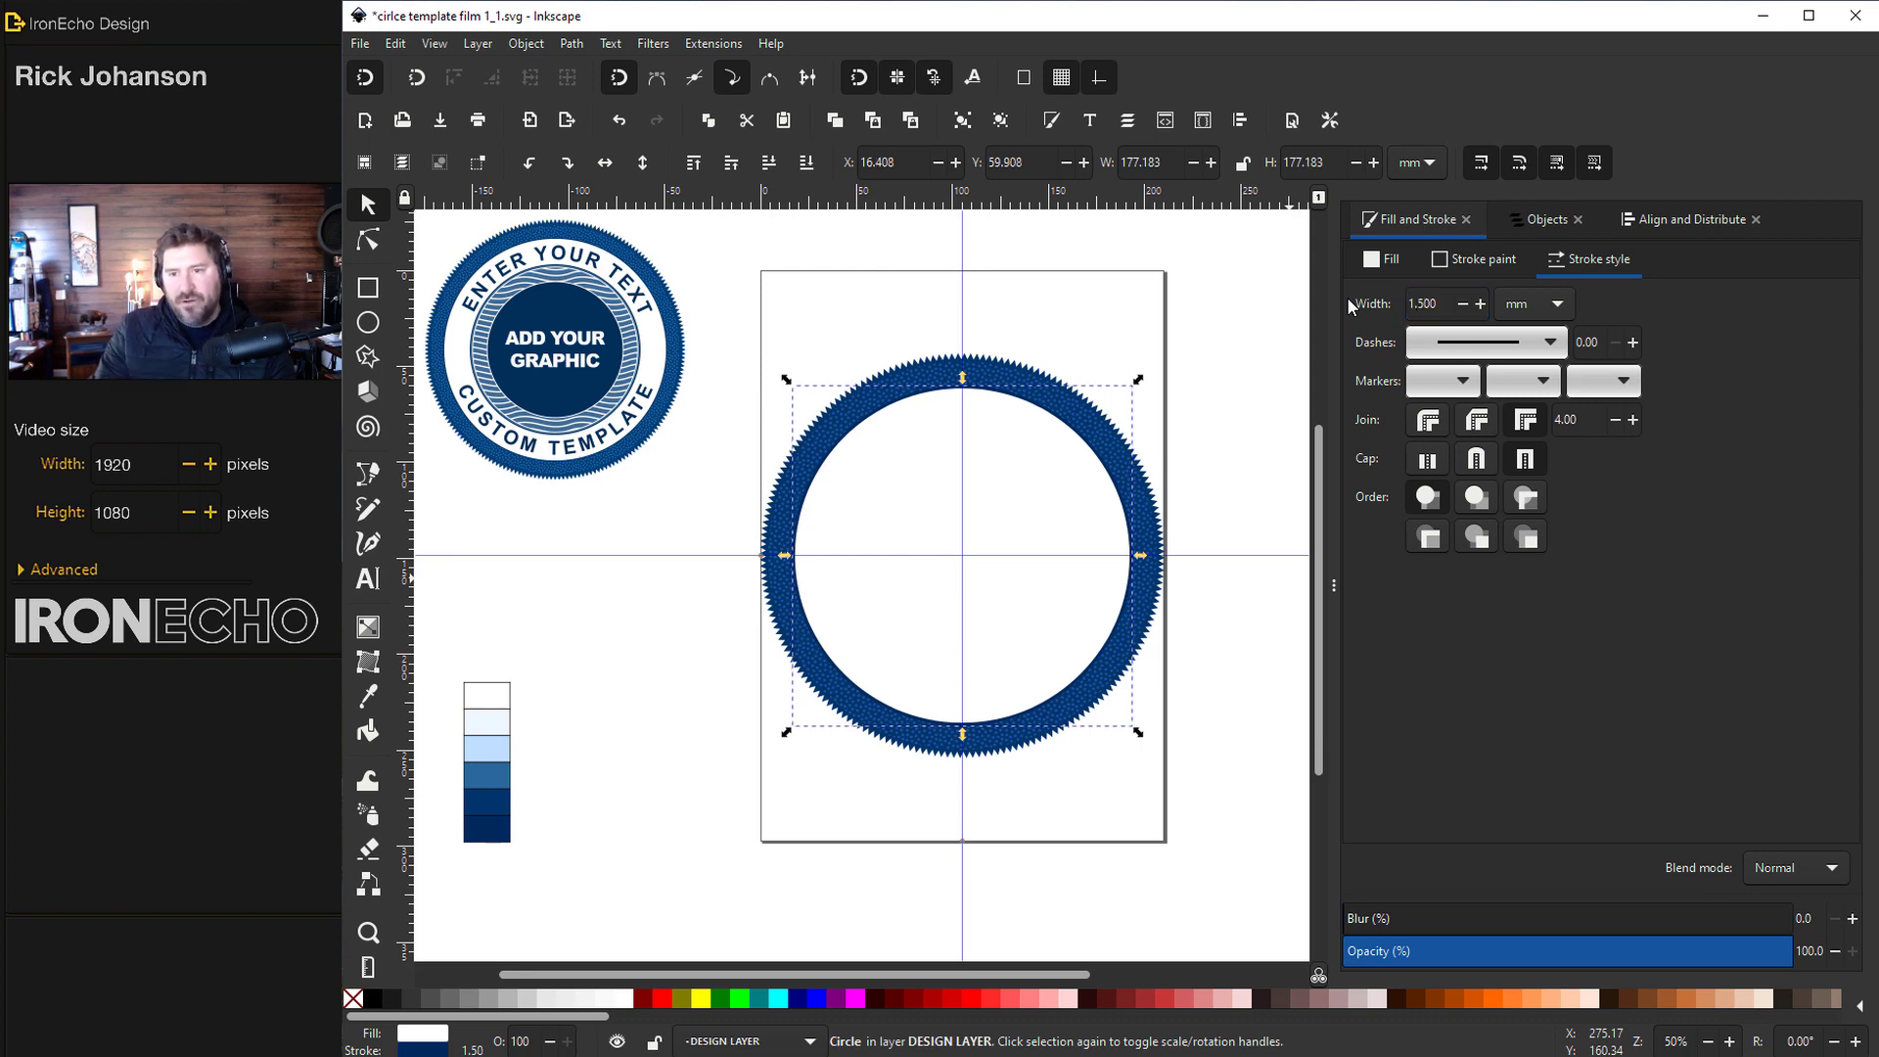
# With stroke scaling off, scale a copy of the white circle into a concentric inner circle
pyautogui.click(1479, 164)
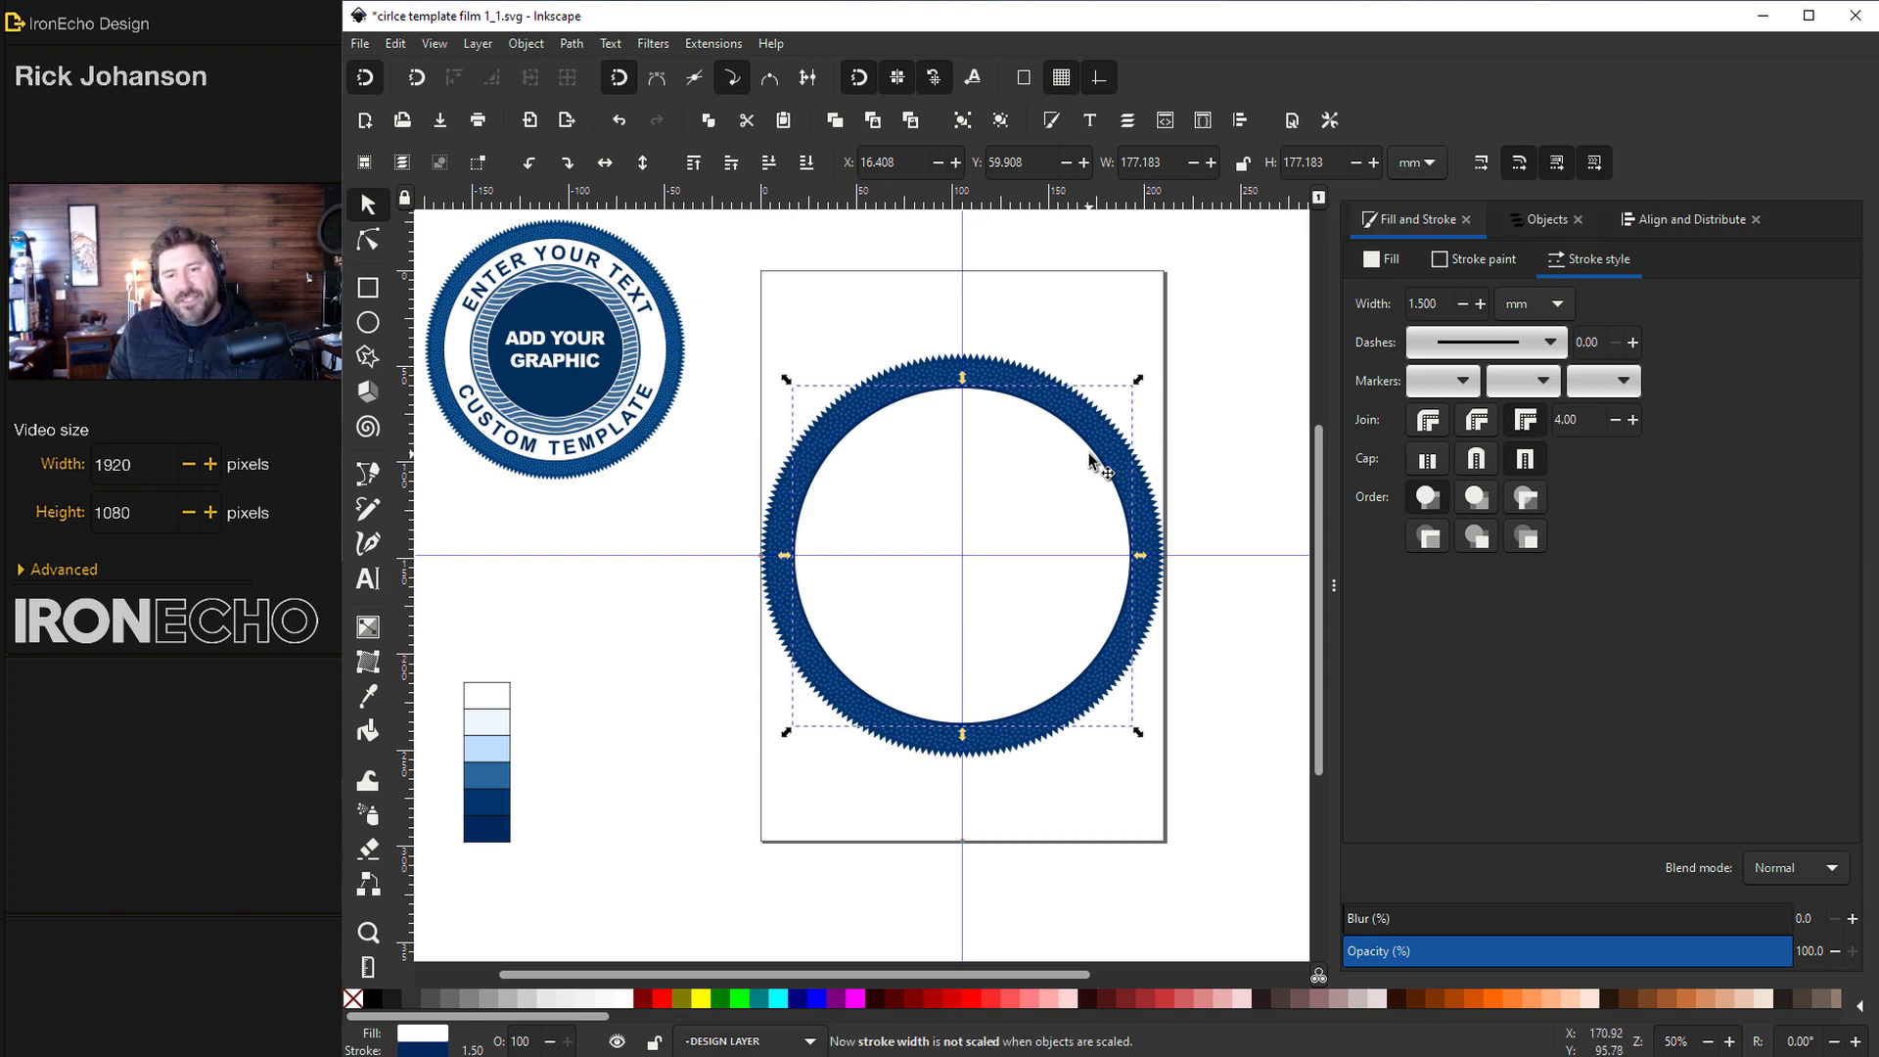
pyautogui.click(1084, 457)
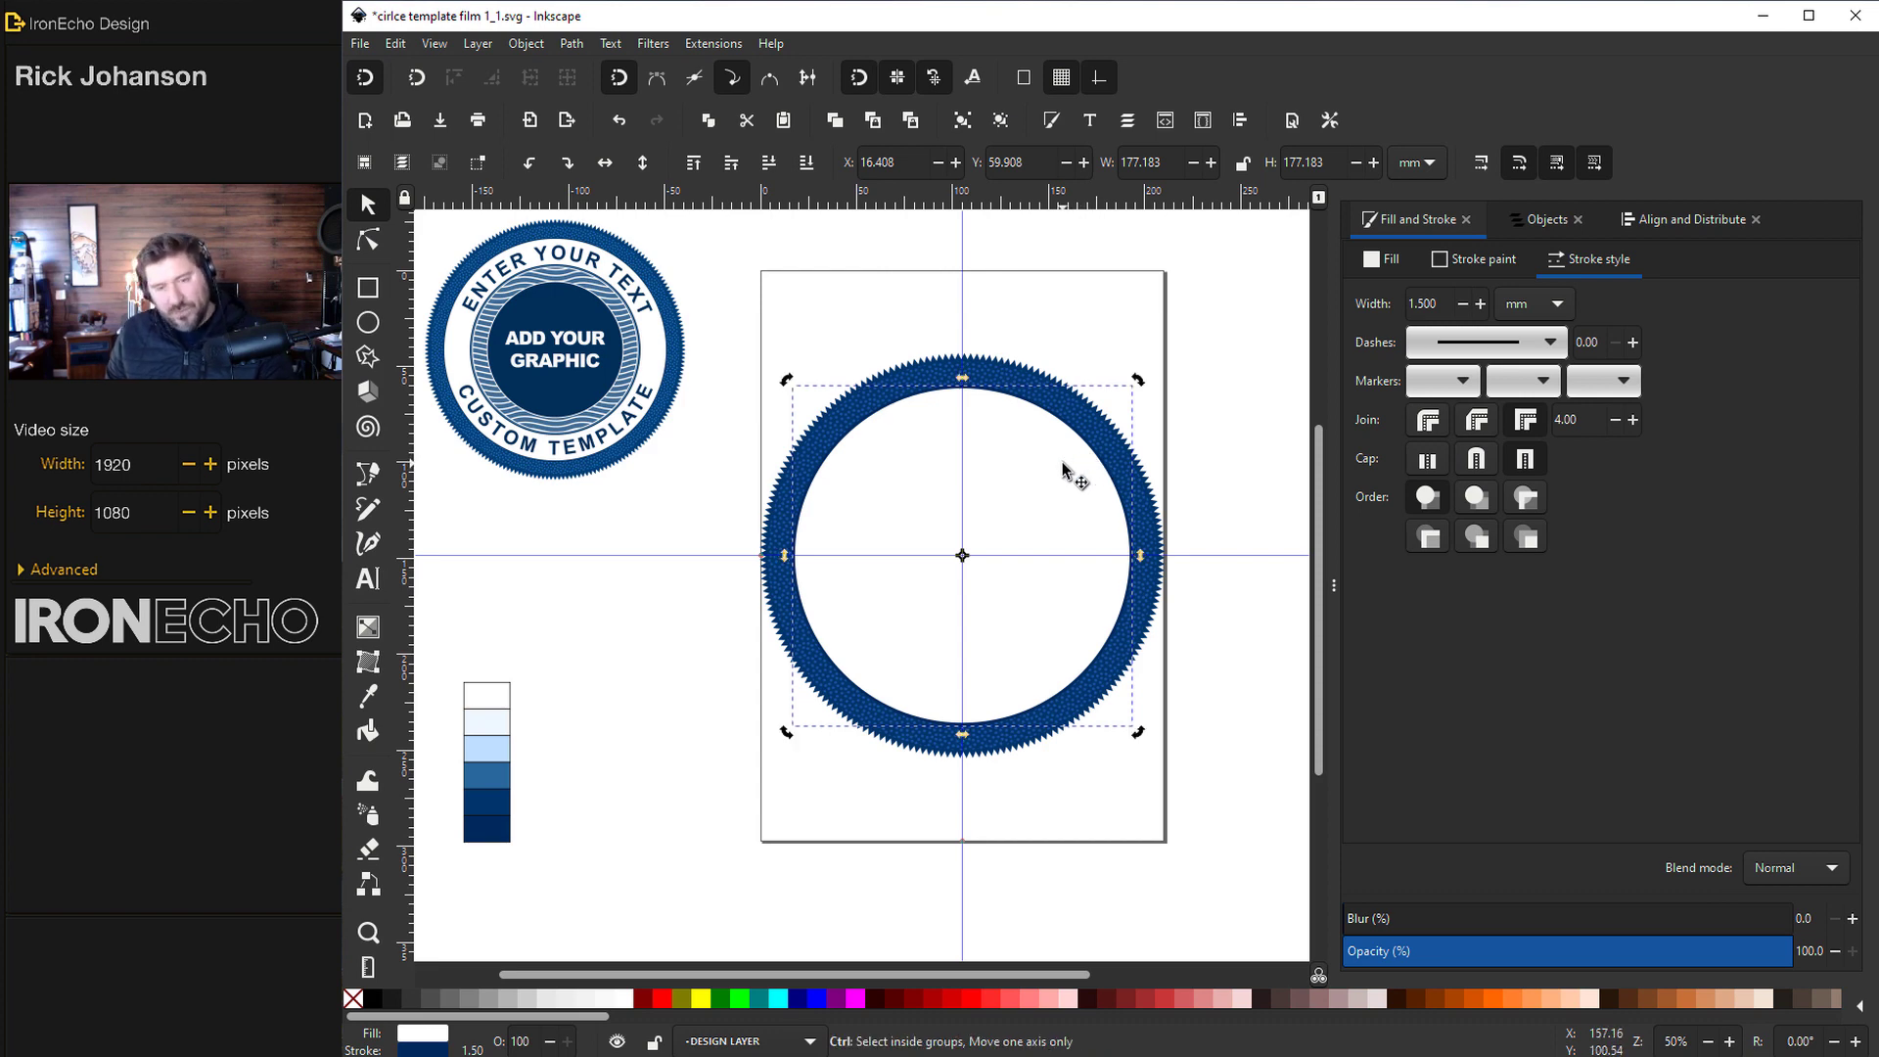
pyautogui.click(1067, 469)
pyautogui.moveTo(1138, 381); pyautogui.dragTo(1037, 481)
pyautogui.hotkey('ctrl', 'd')
pyautogui.hotkey('ctrl', 'z')
pyautogui.press('Delete')
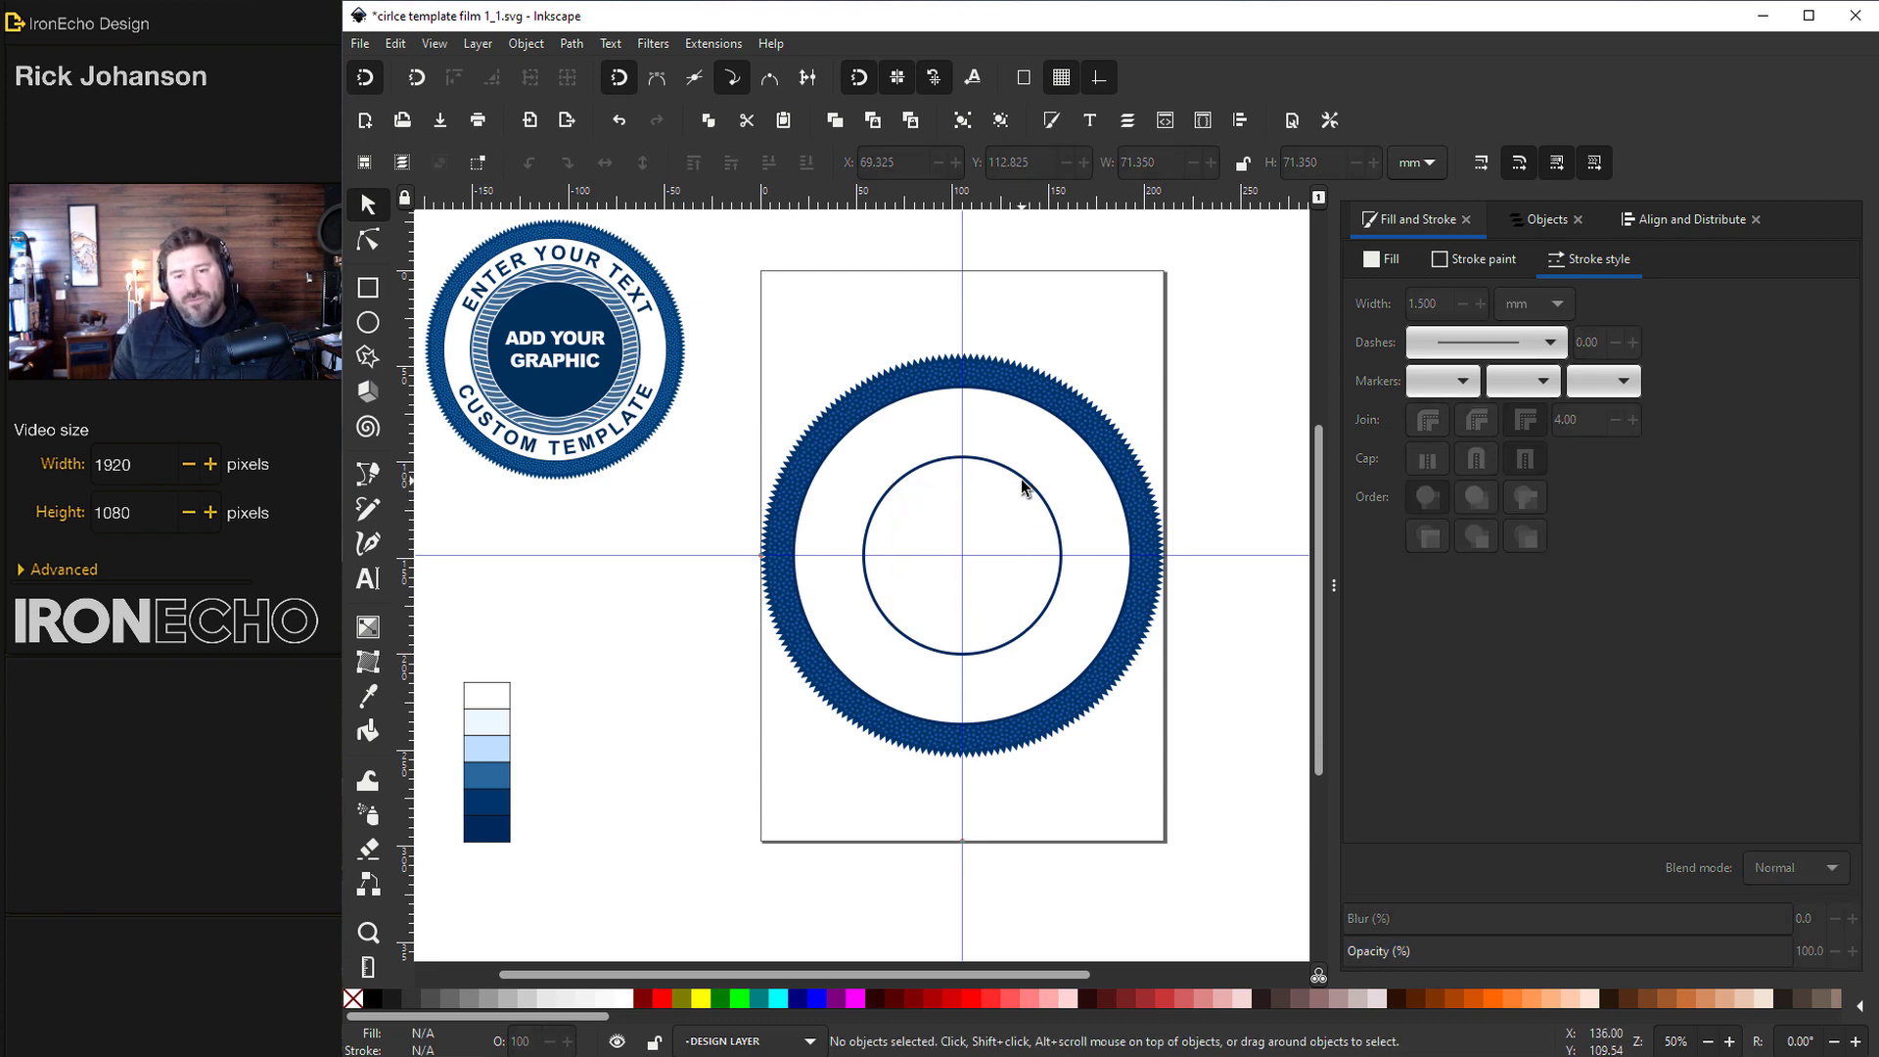
pyautogui.click(1037, 487)
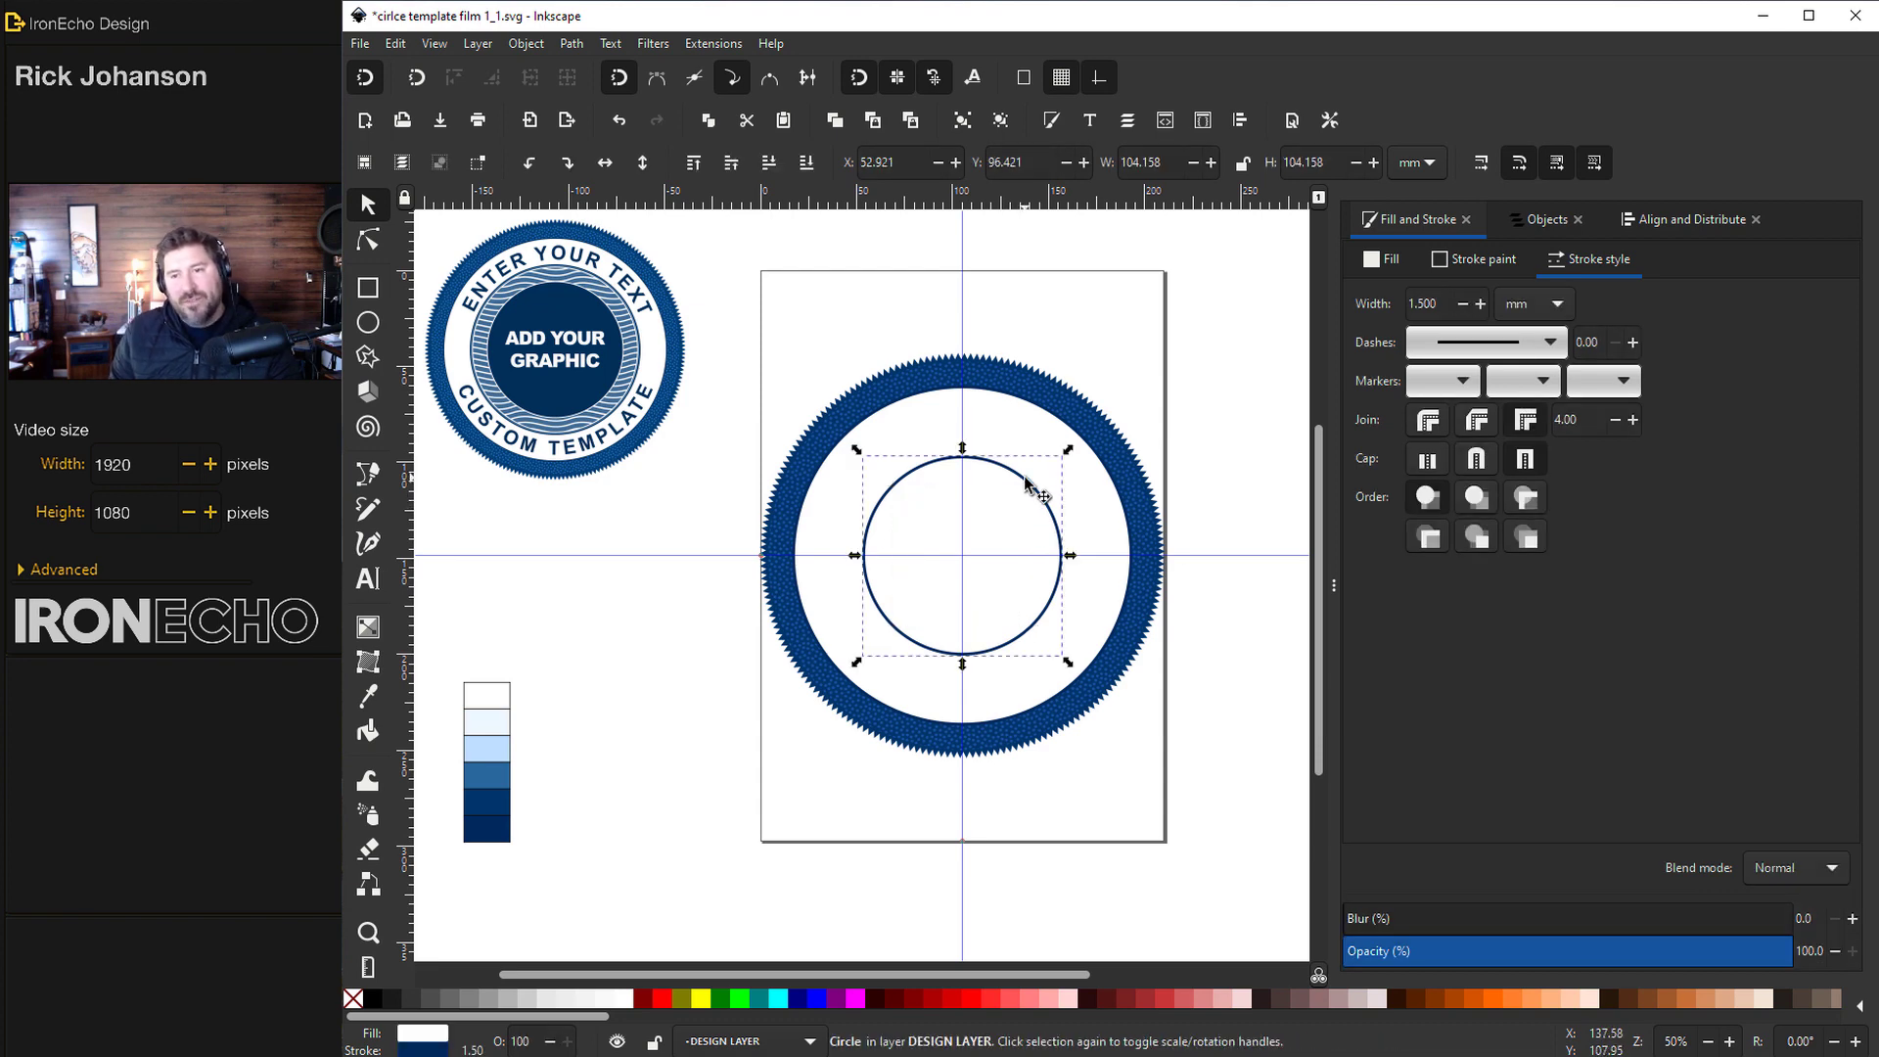
# Resize the inner circle to about 132 mm across, keeping its 1.5 mm navy outline
pyautogui.click(1483, 164)
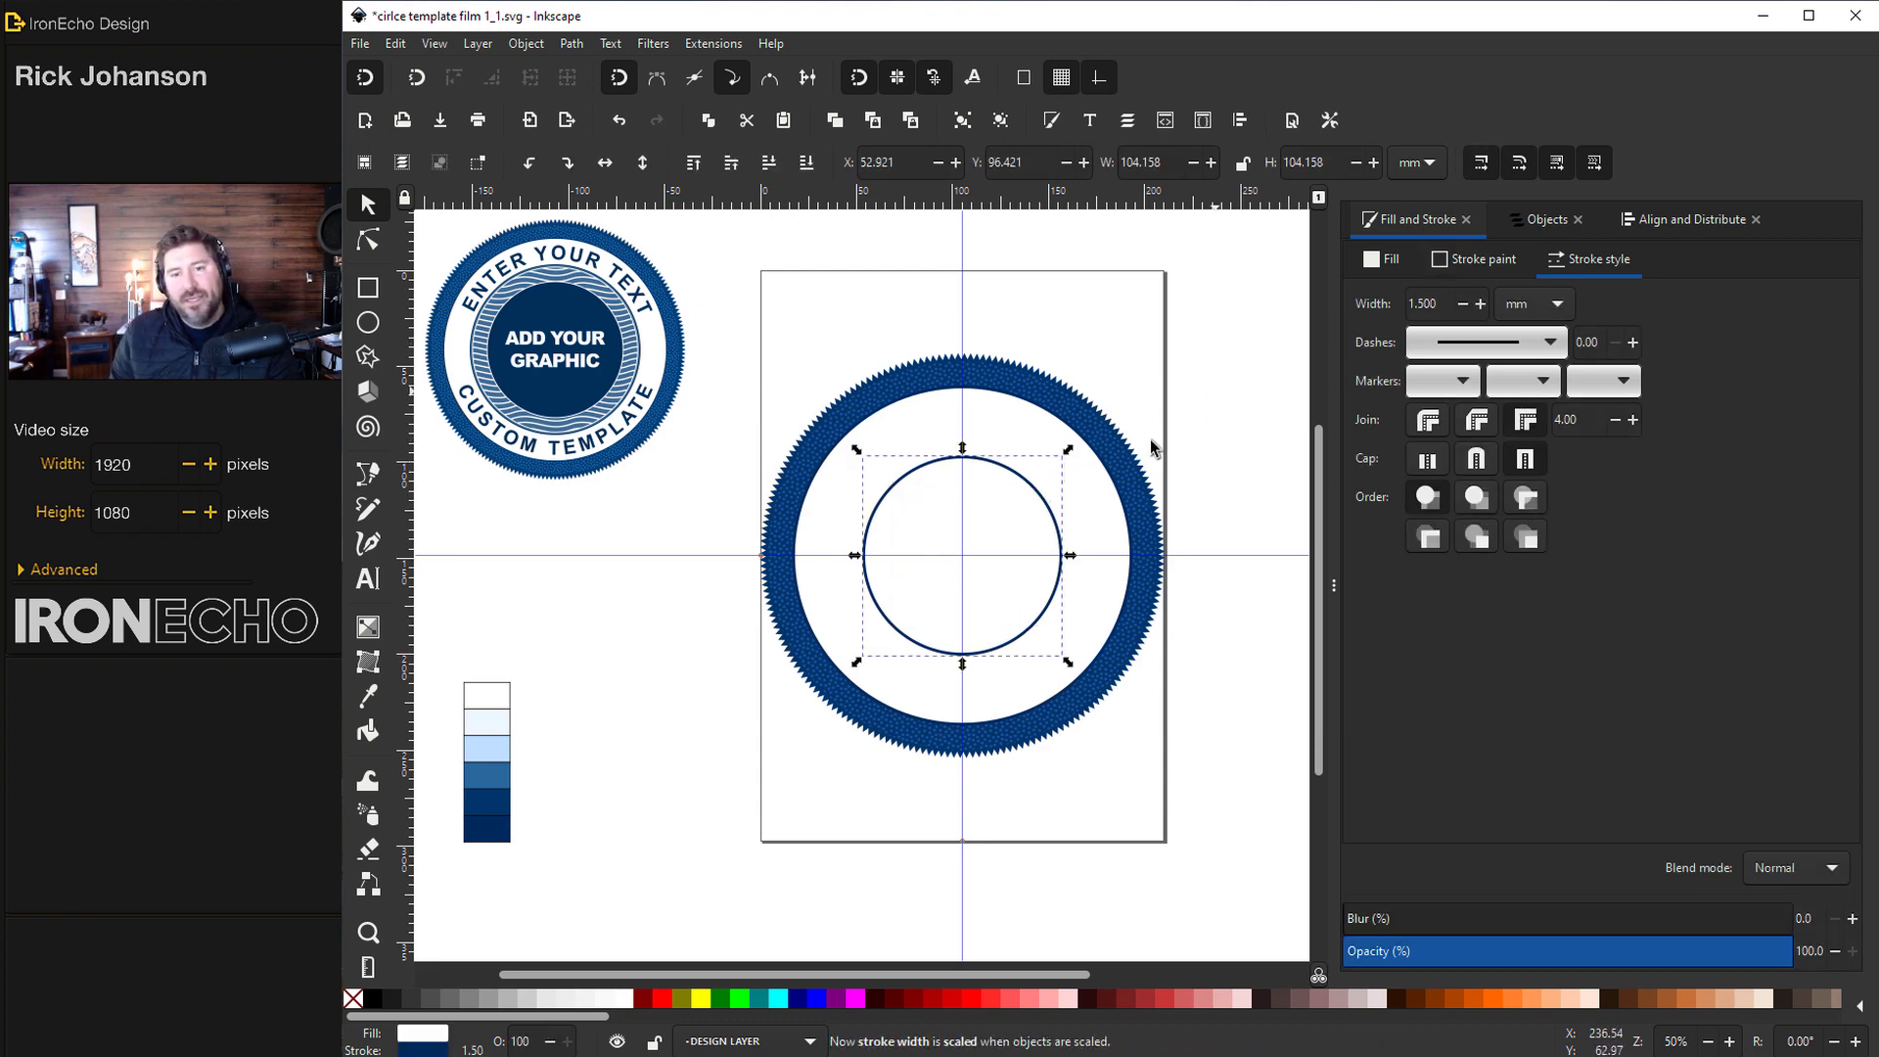
pyautogui.hotkey('ctrl', 'd')
pyautogui.moveTo(1068, 449); pyautogui.dragTo(1015, 513)
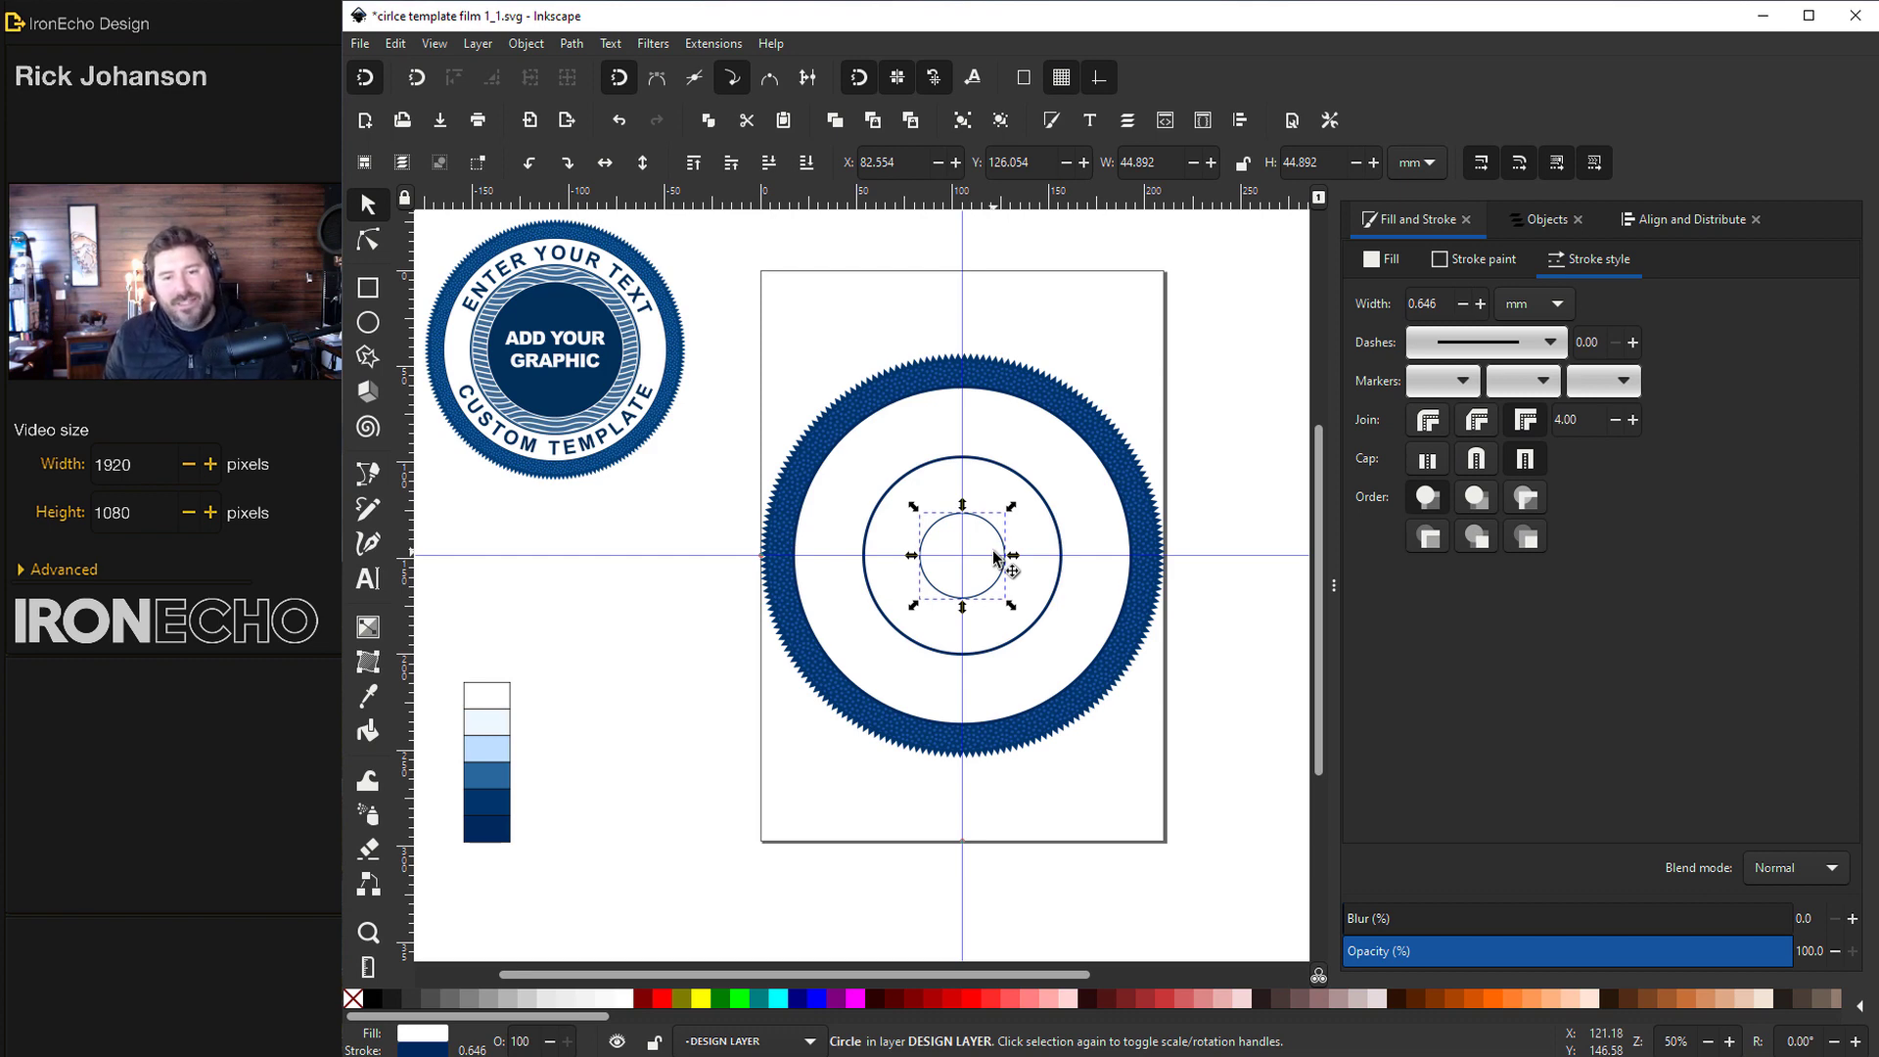
pyautogui.press('Delete')
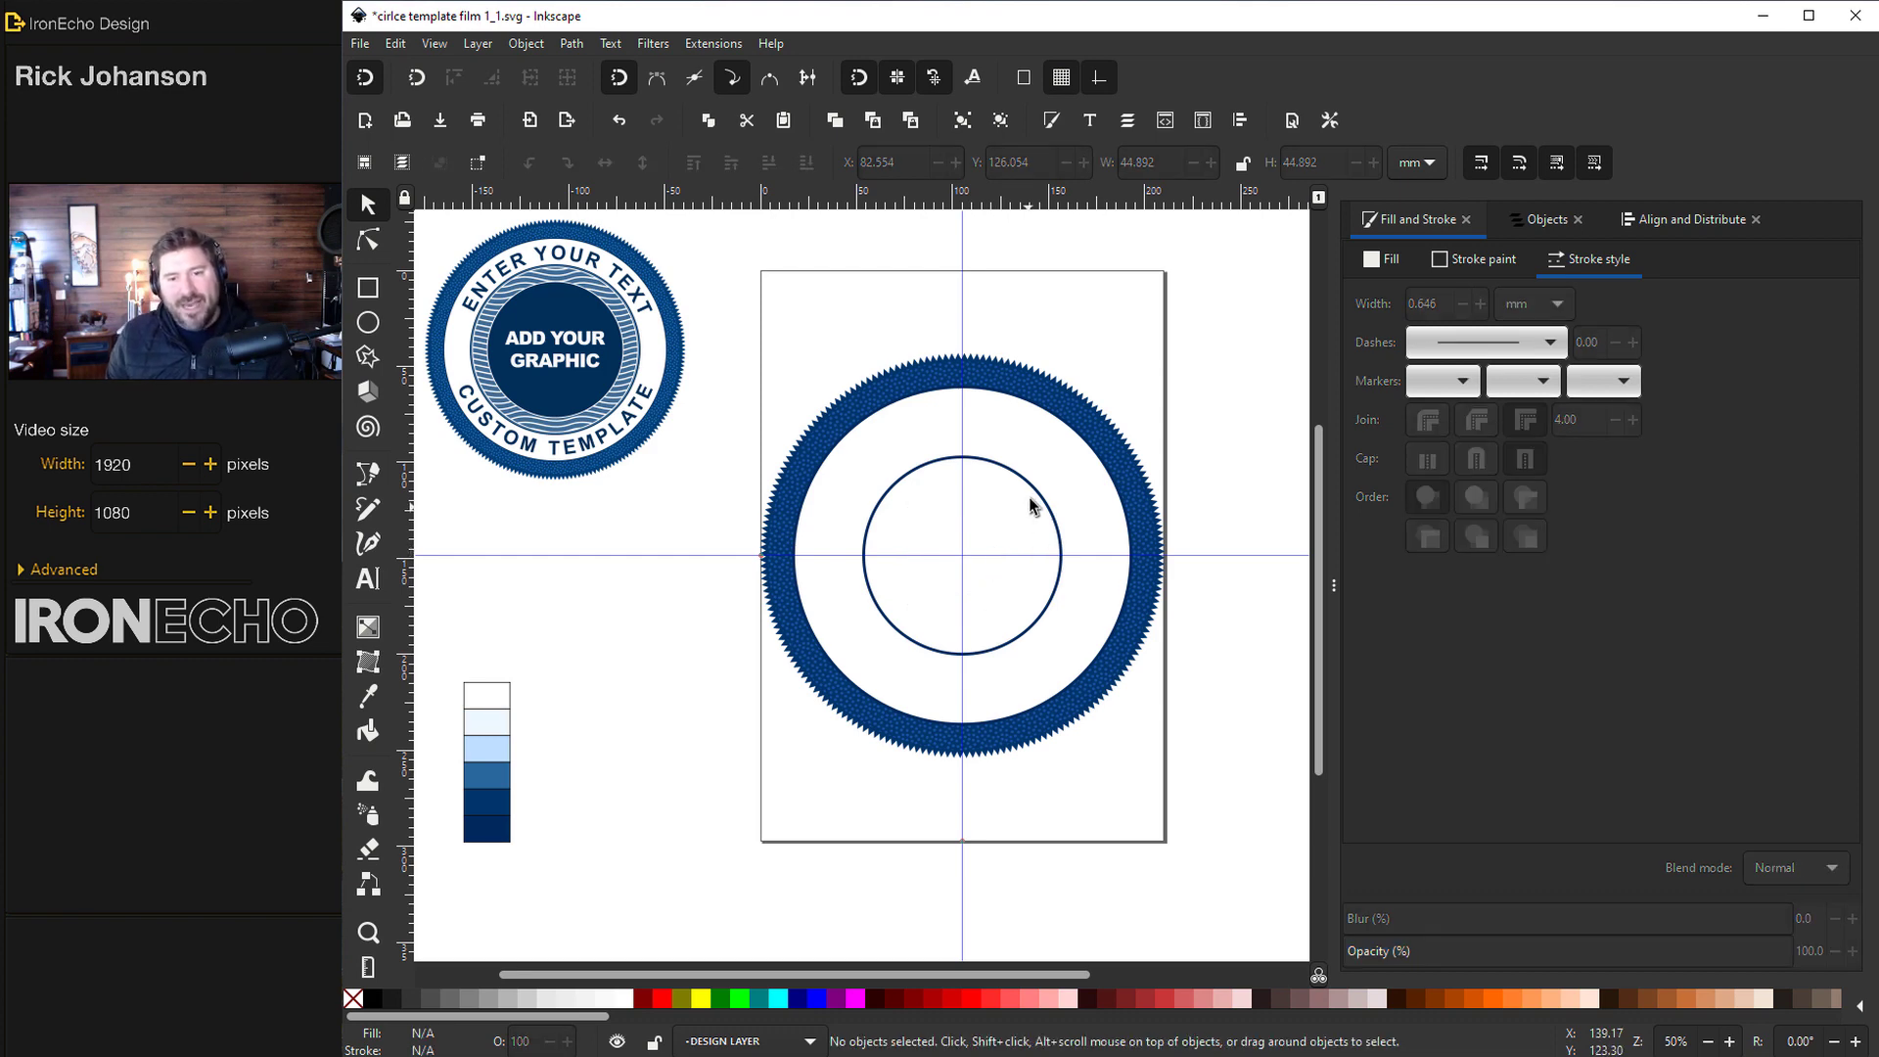
pyautogui.click(1030, 501)
pyautogui.click(1480, 162)
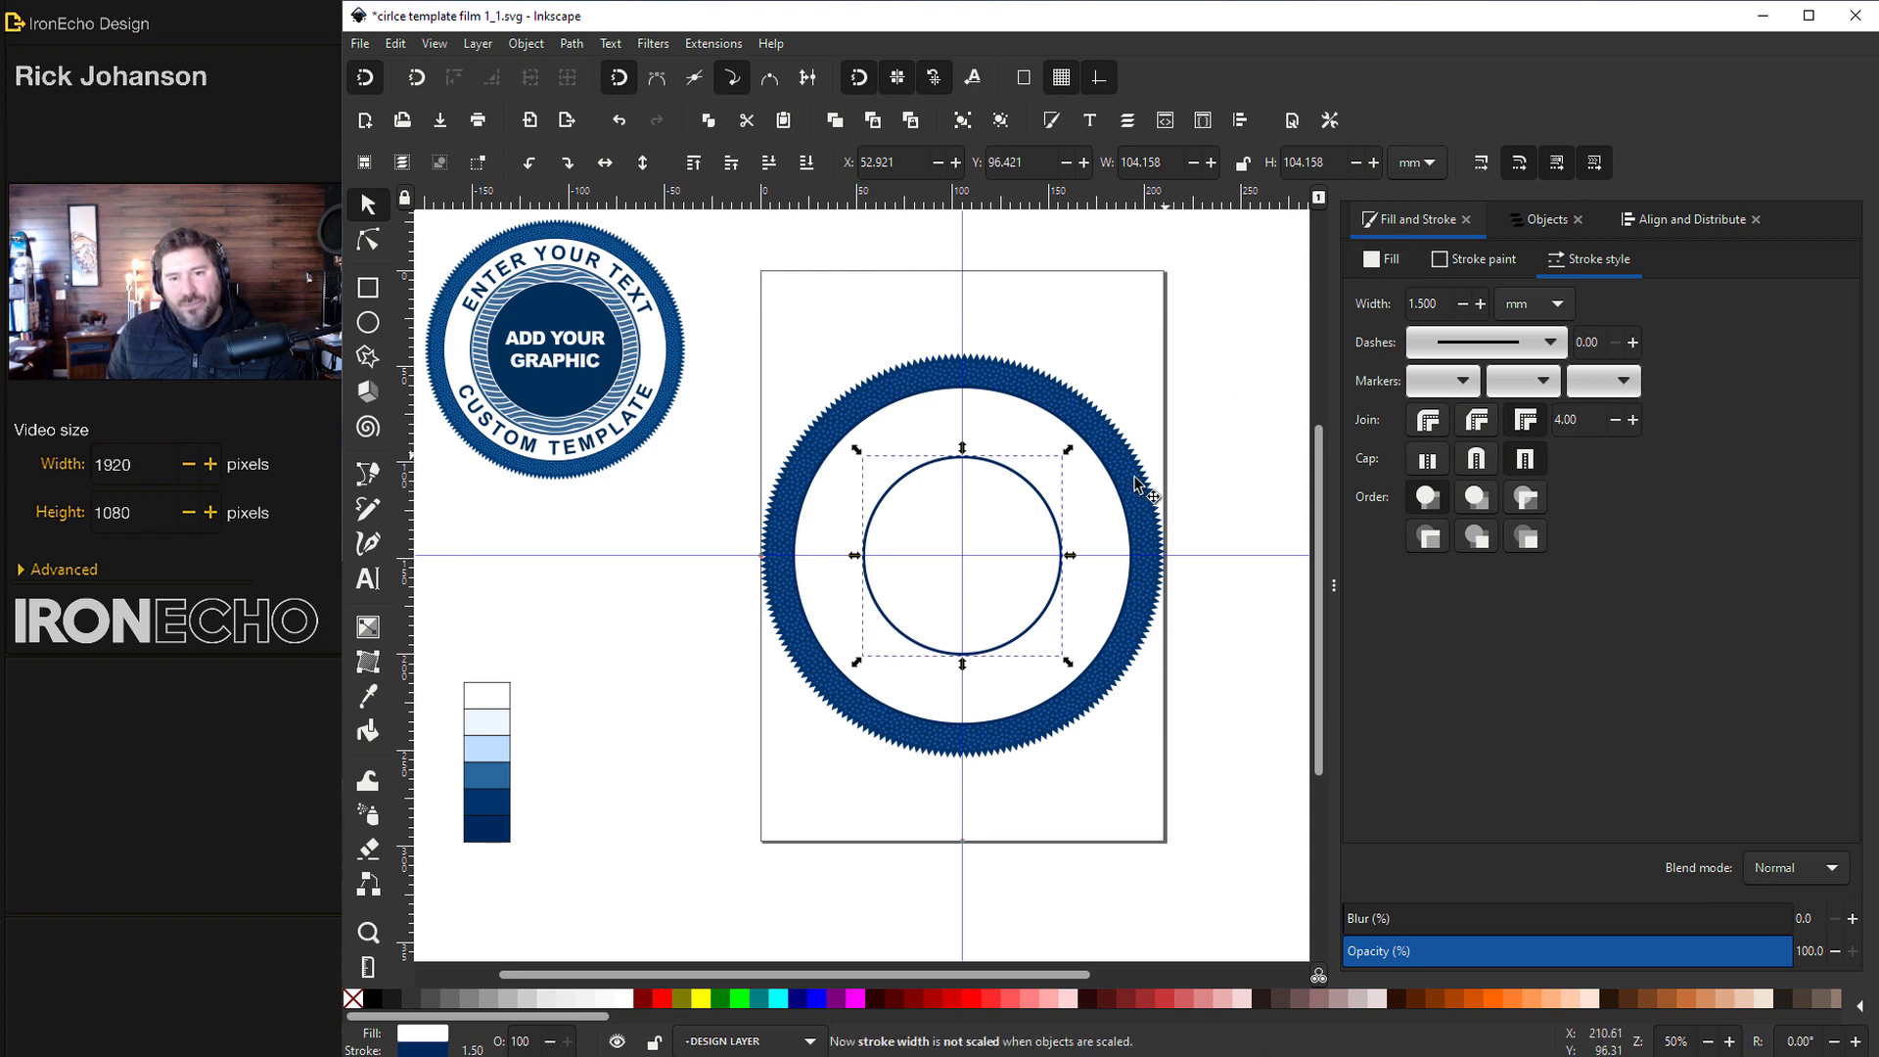
pyautogui.moveTo(1068, 452); pyautogui.dragTo(1107, 432)
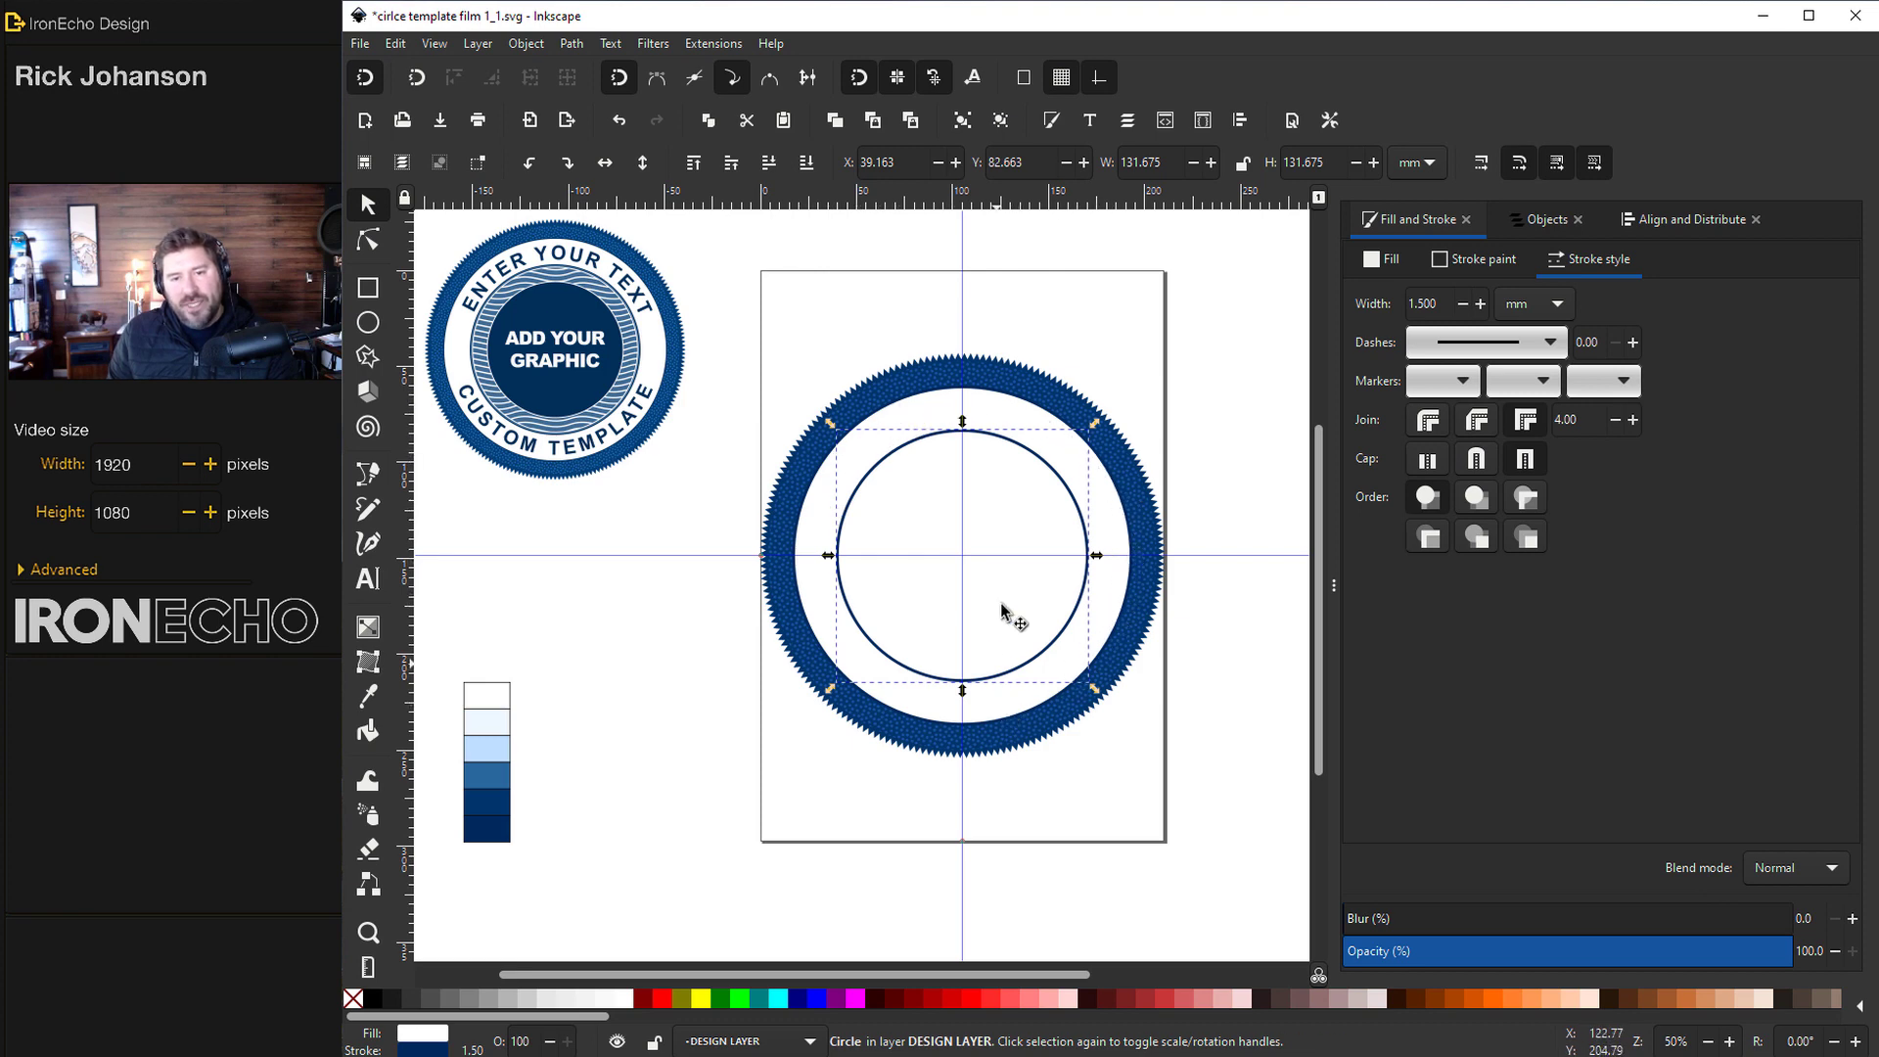
# Fill the 132 mm inner circle with mid blue sampled from the swatch
pyautogui.click(962, 490)
pyautogui.click(1381, 258)
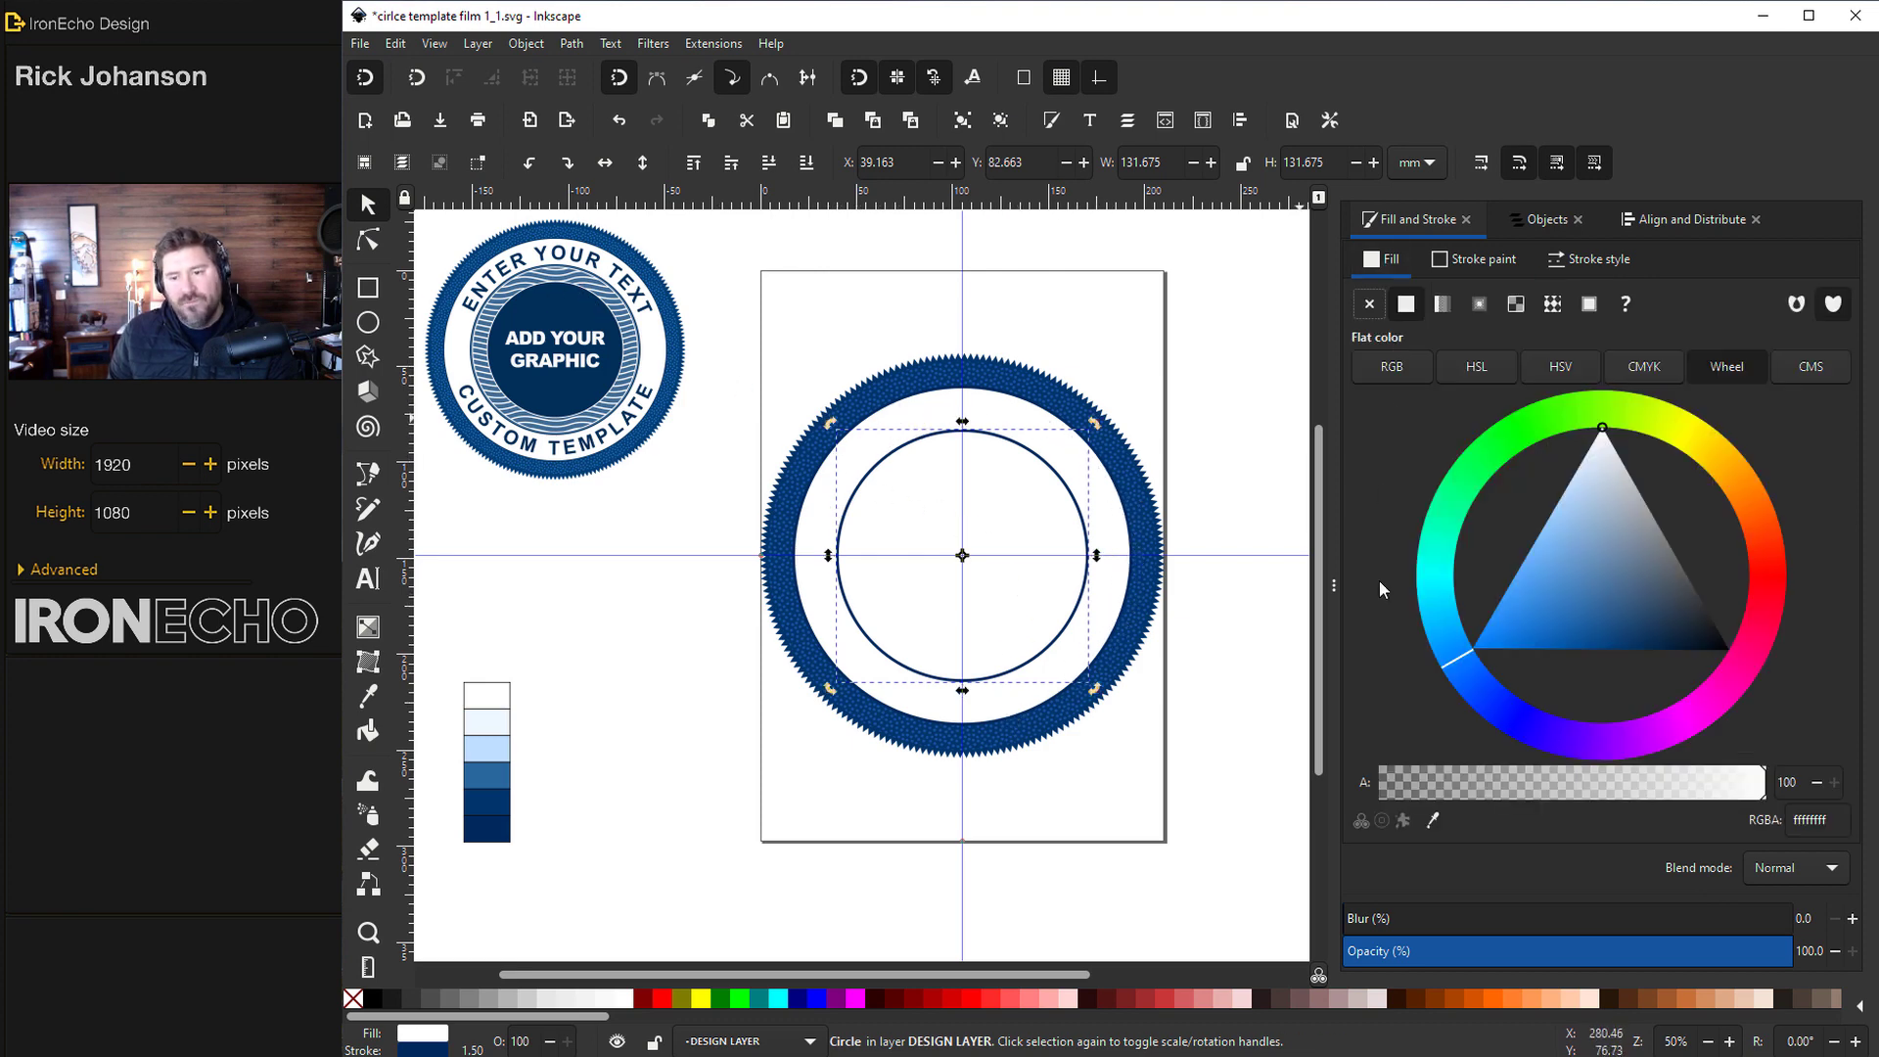
pyautogui.click(1432, 820)
pyautogui.click(494, 775)
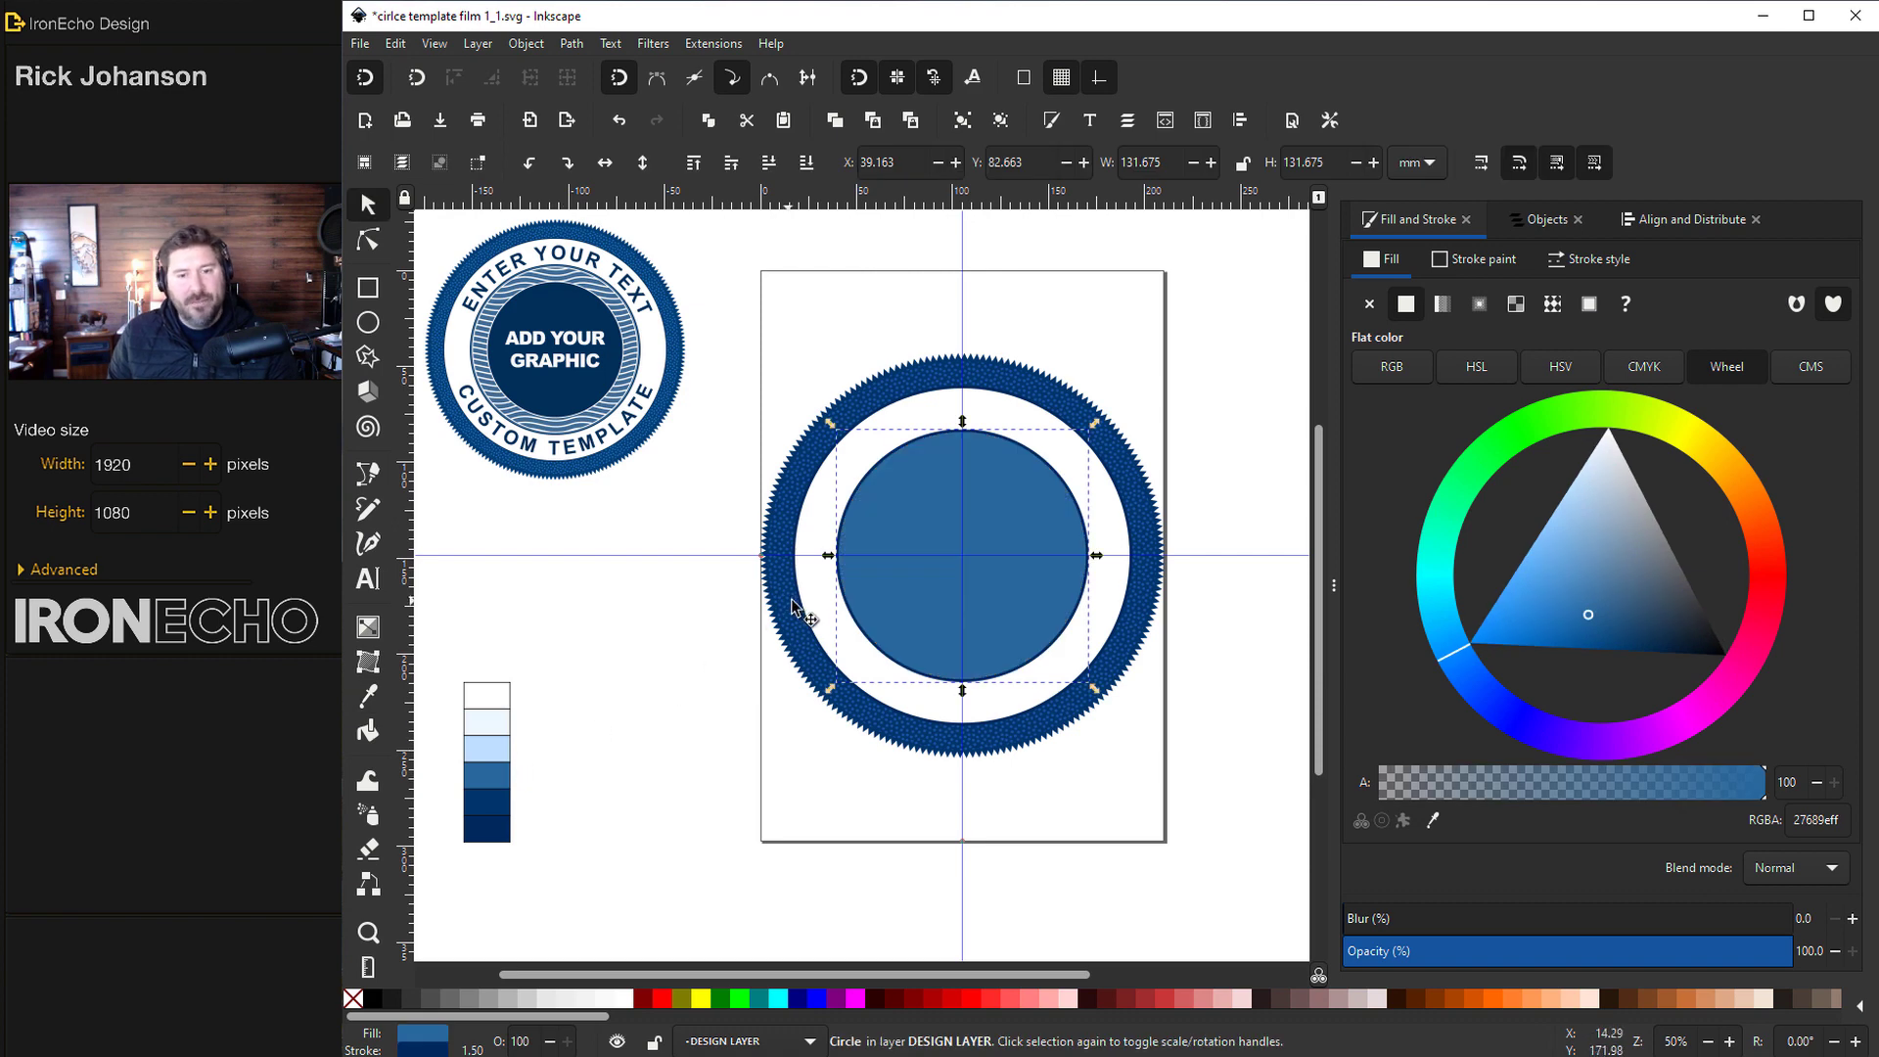
# Add an 82% concentric copy with a white outline and darkest navy fill
pyautogui.press('ctrl')
pyautogui.hotkey('ctrl', 'd')
pyautogui.moveTo(1094, 424); pyautogui.dragTo(1081, 453)
pyautogui.click(1473, 258)
pyautogui.click(1593, 431)
pyautogui.click(1382, 258)
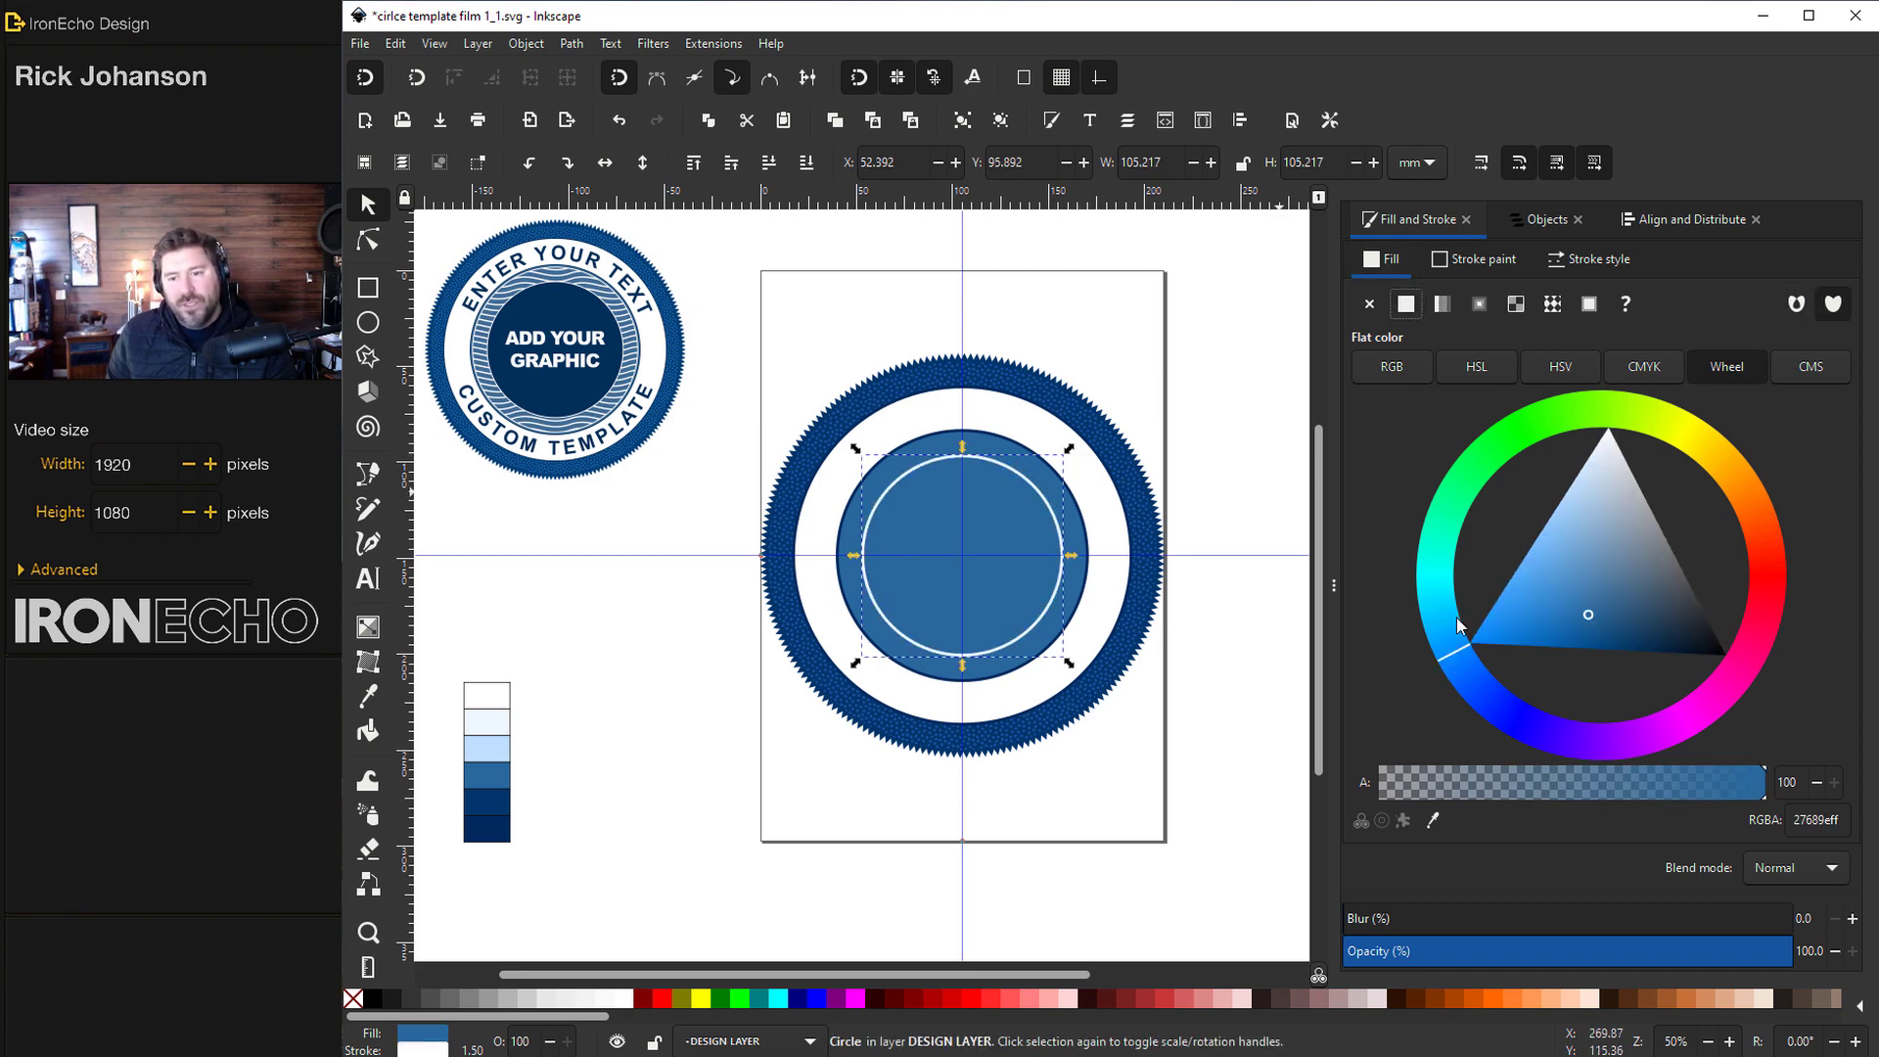
pyautogui.click(1436, 820)
pyautogui.click(489, 832)
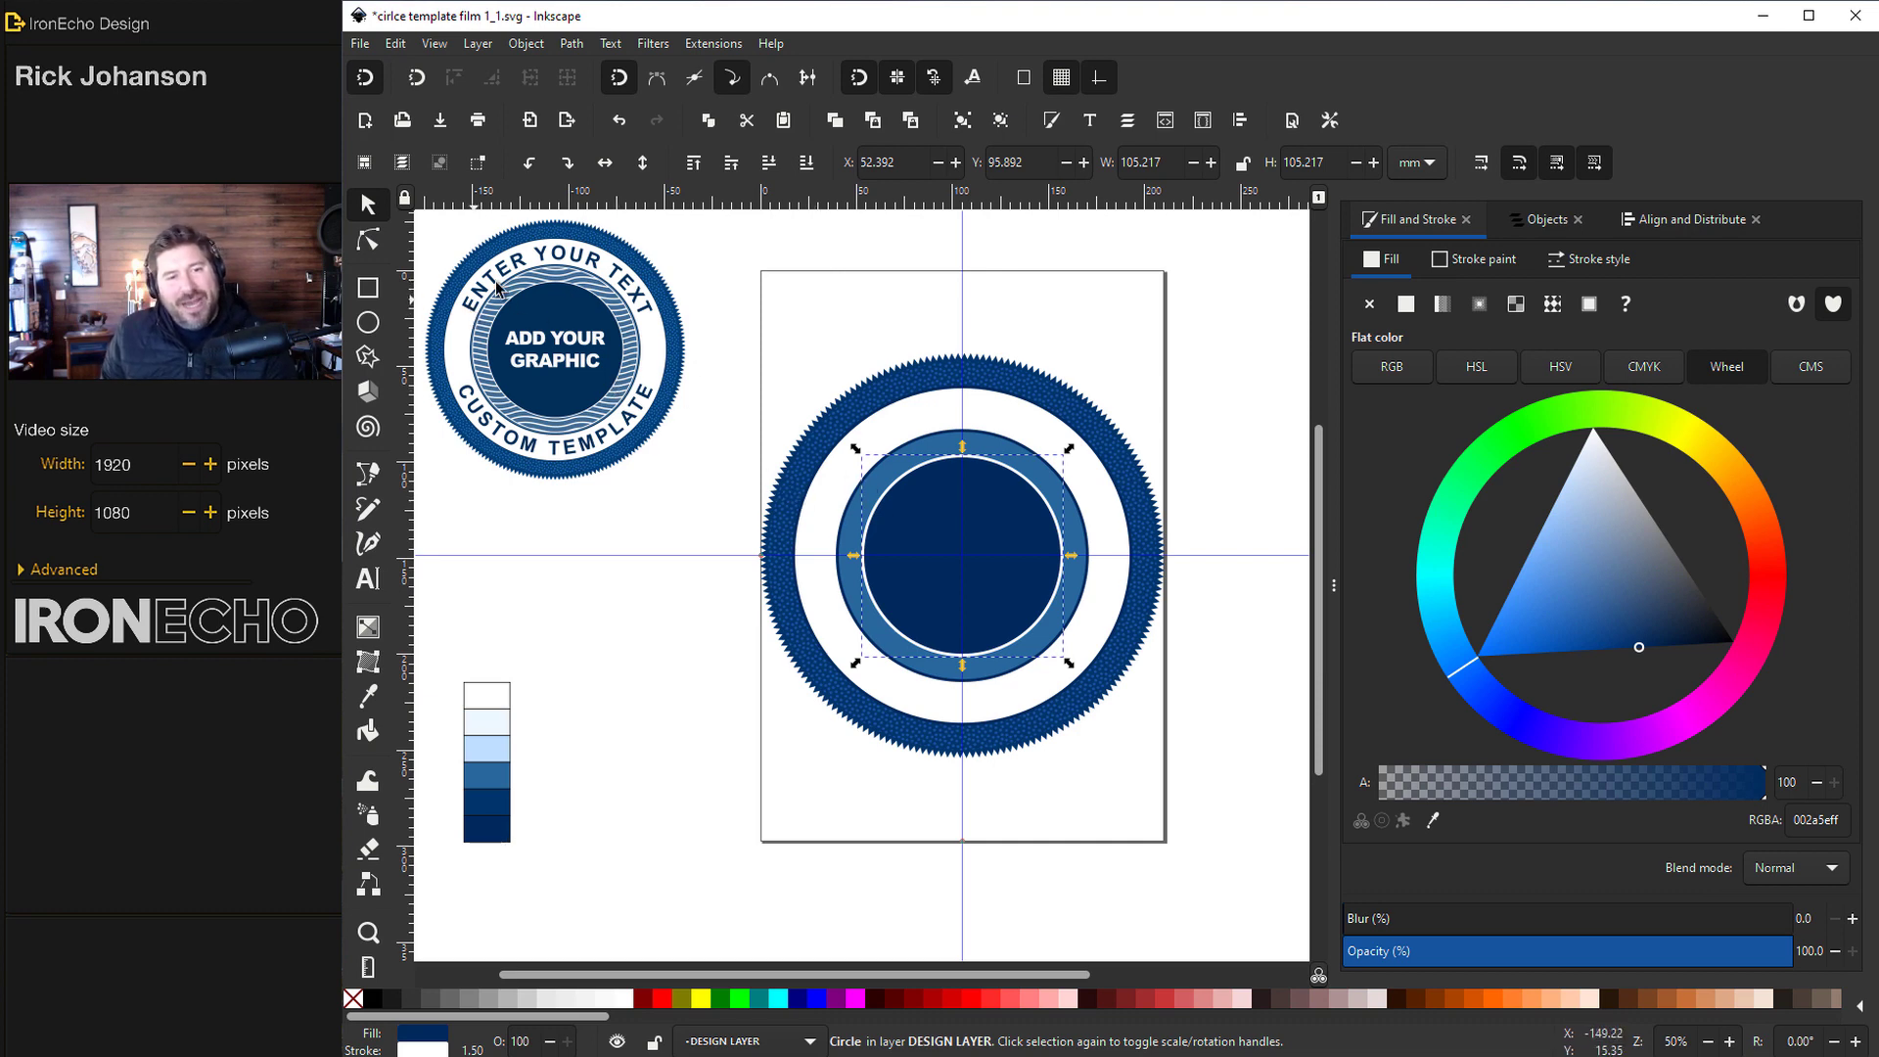
pyautogui.click(929, 450)
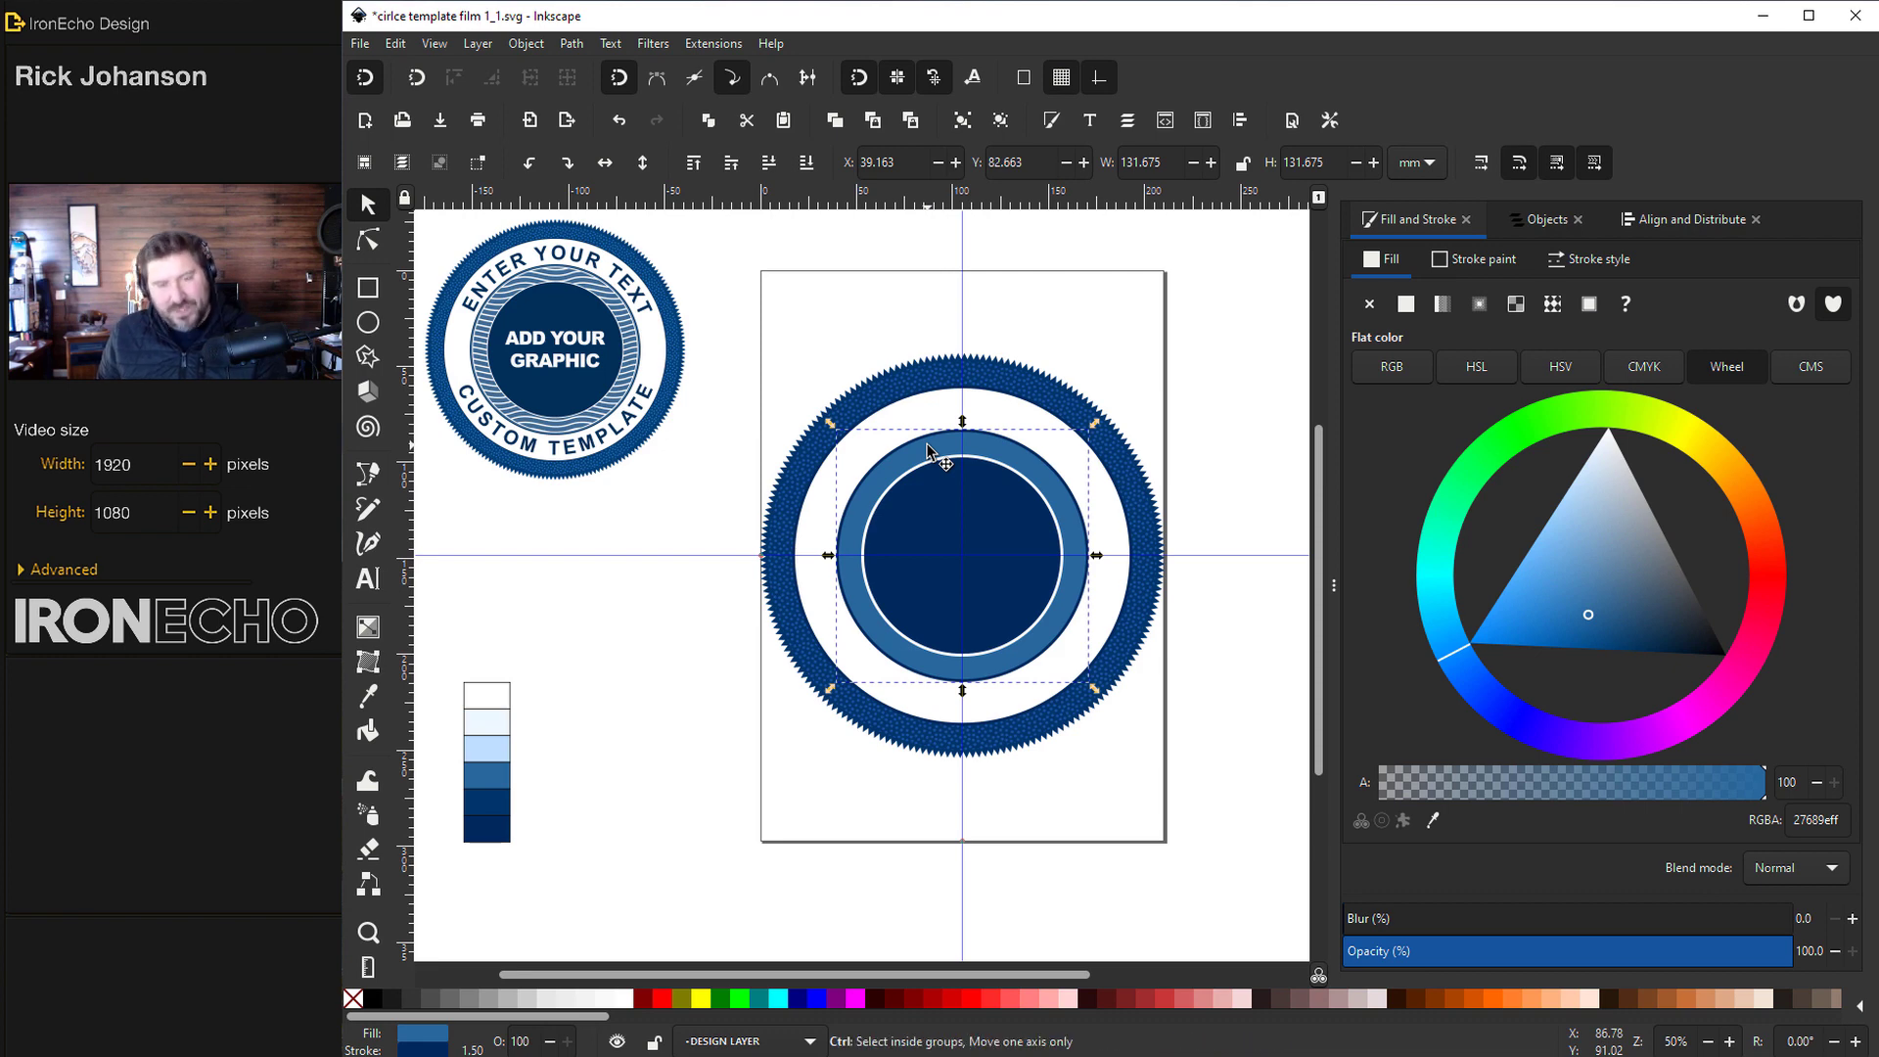
# Give the blue ring circle a white outline and the Wavy white pattern fill
pyautogui.press('Home')
pyautogui.click(1475, 258)
pyautogui.click(1593, 431)
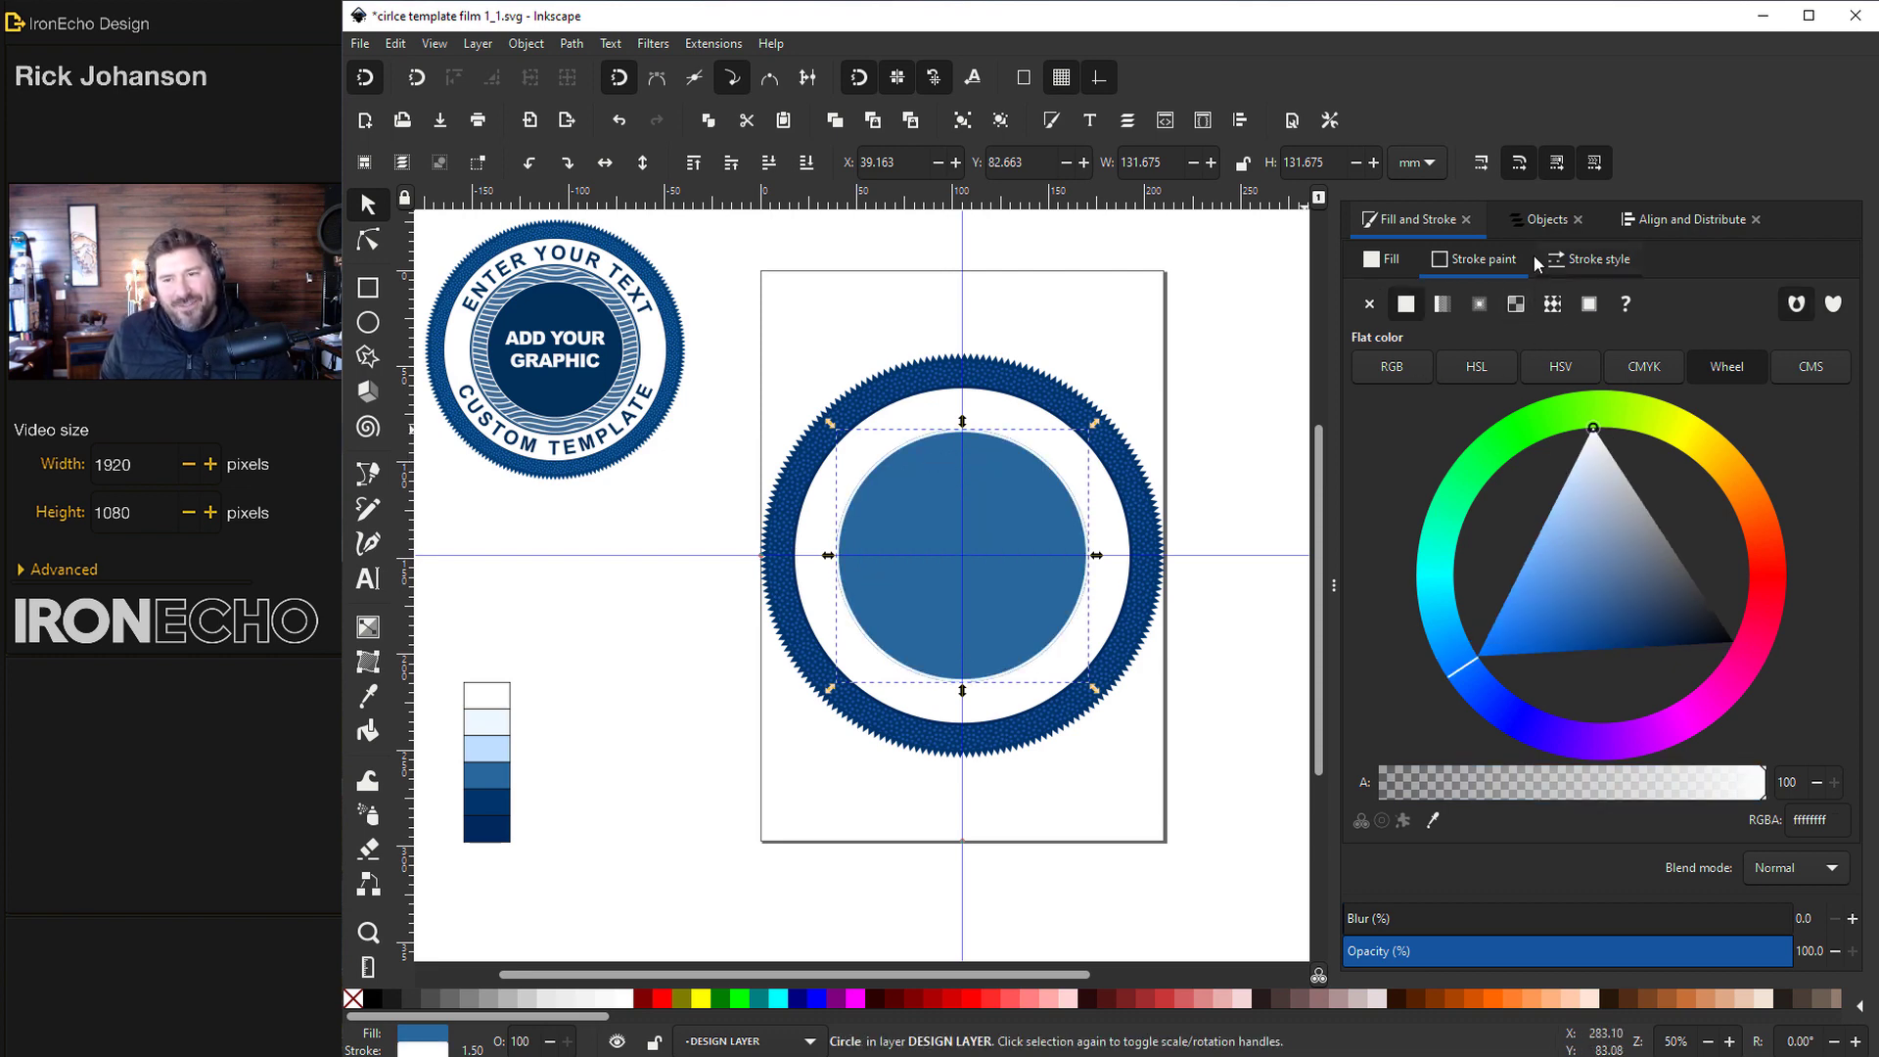
pyautogui.click(1396, 262)
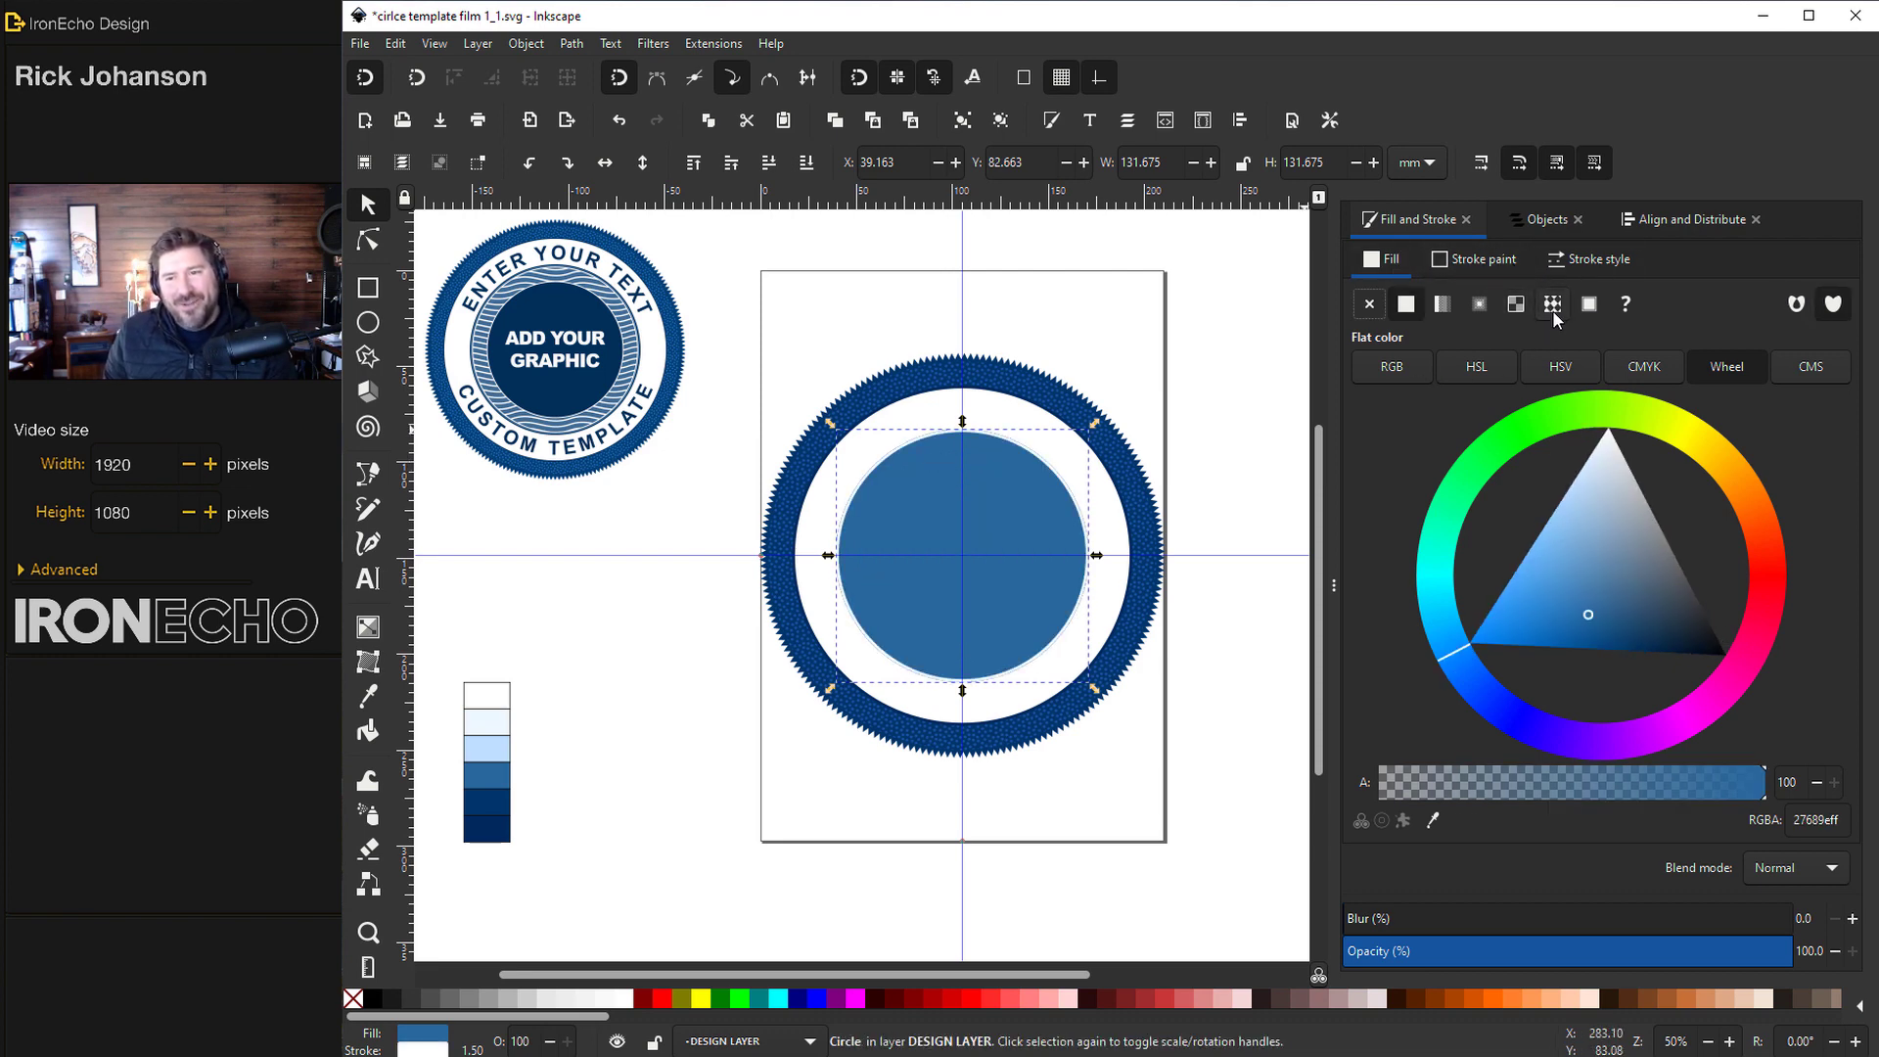
pyautogui.click(1554, 306)
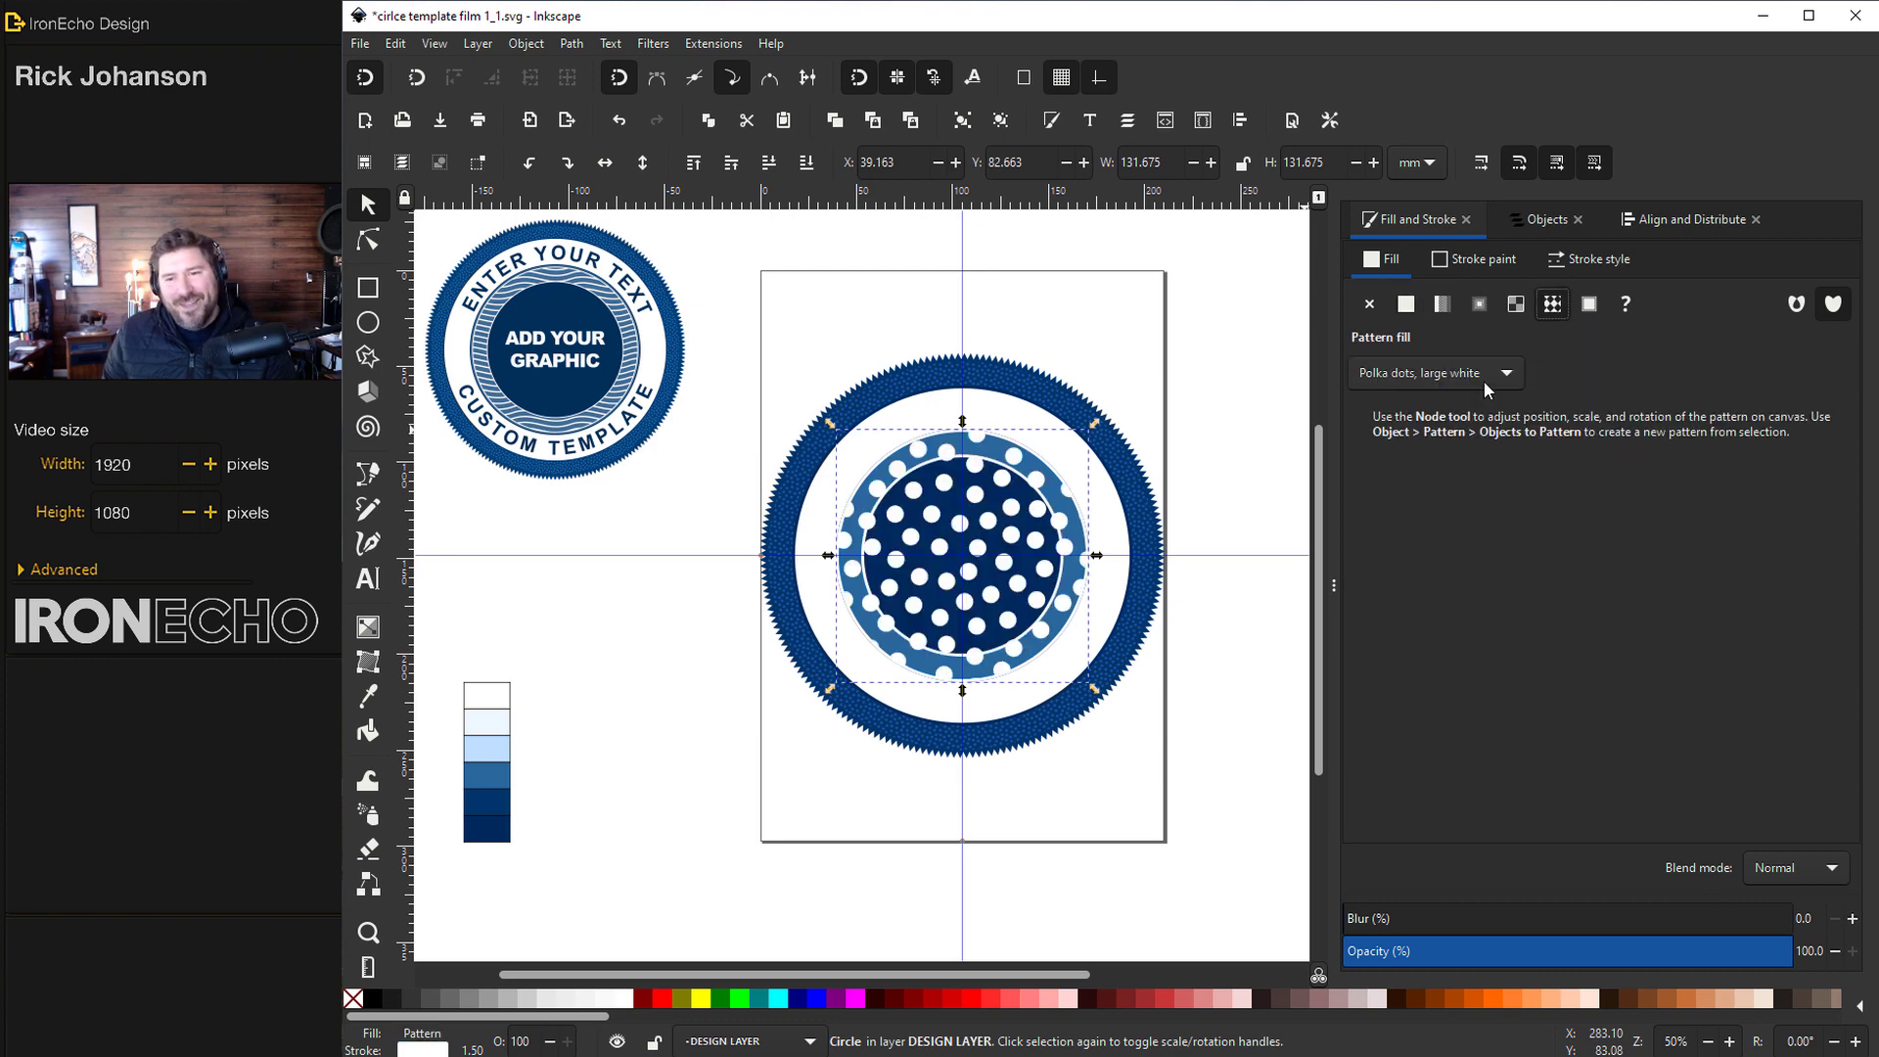
pyautogui.click(1483, 380)
pyautogui.scroll(-5, 1431, 926)
pyautogui.click(1429, 922)
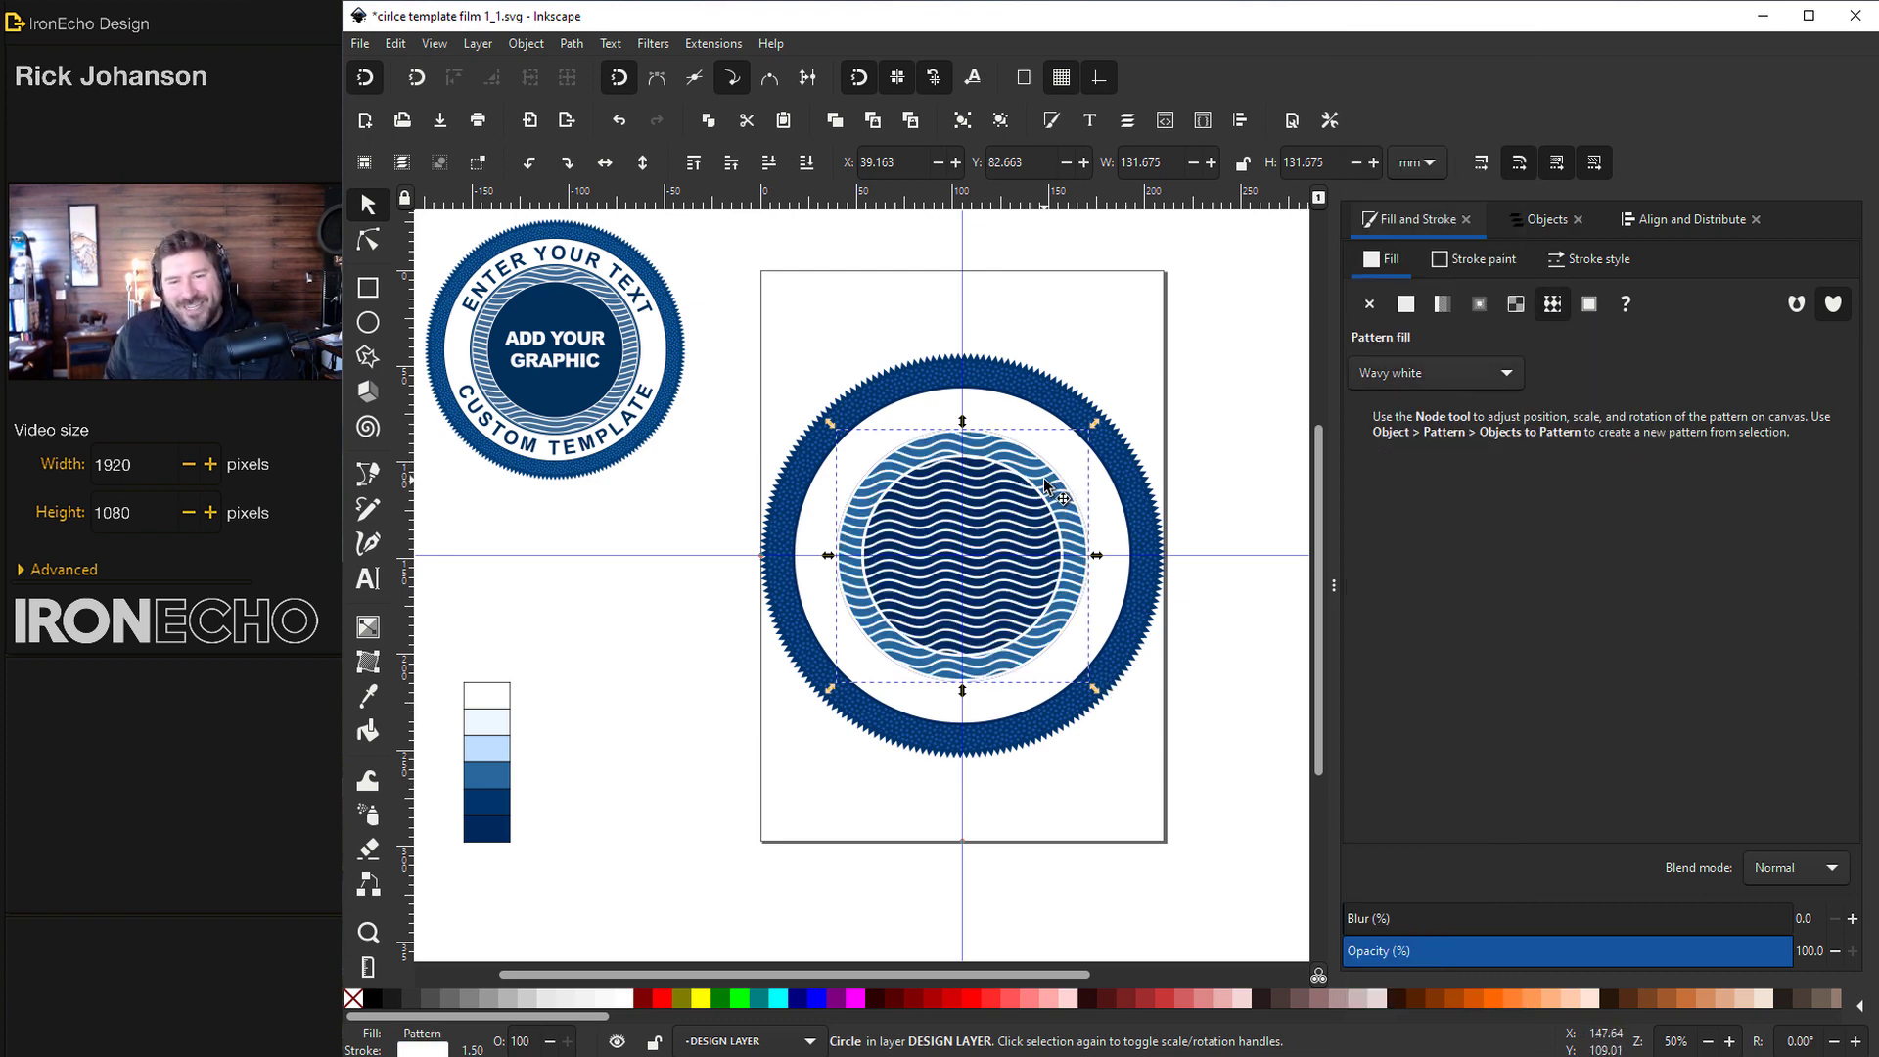
# Enlarge the wavy pattern and lower the ring behind the navy centre
pyautogui.click(368, 242)
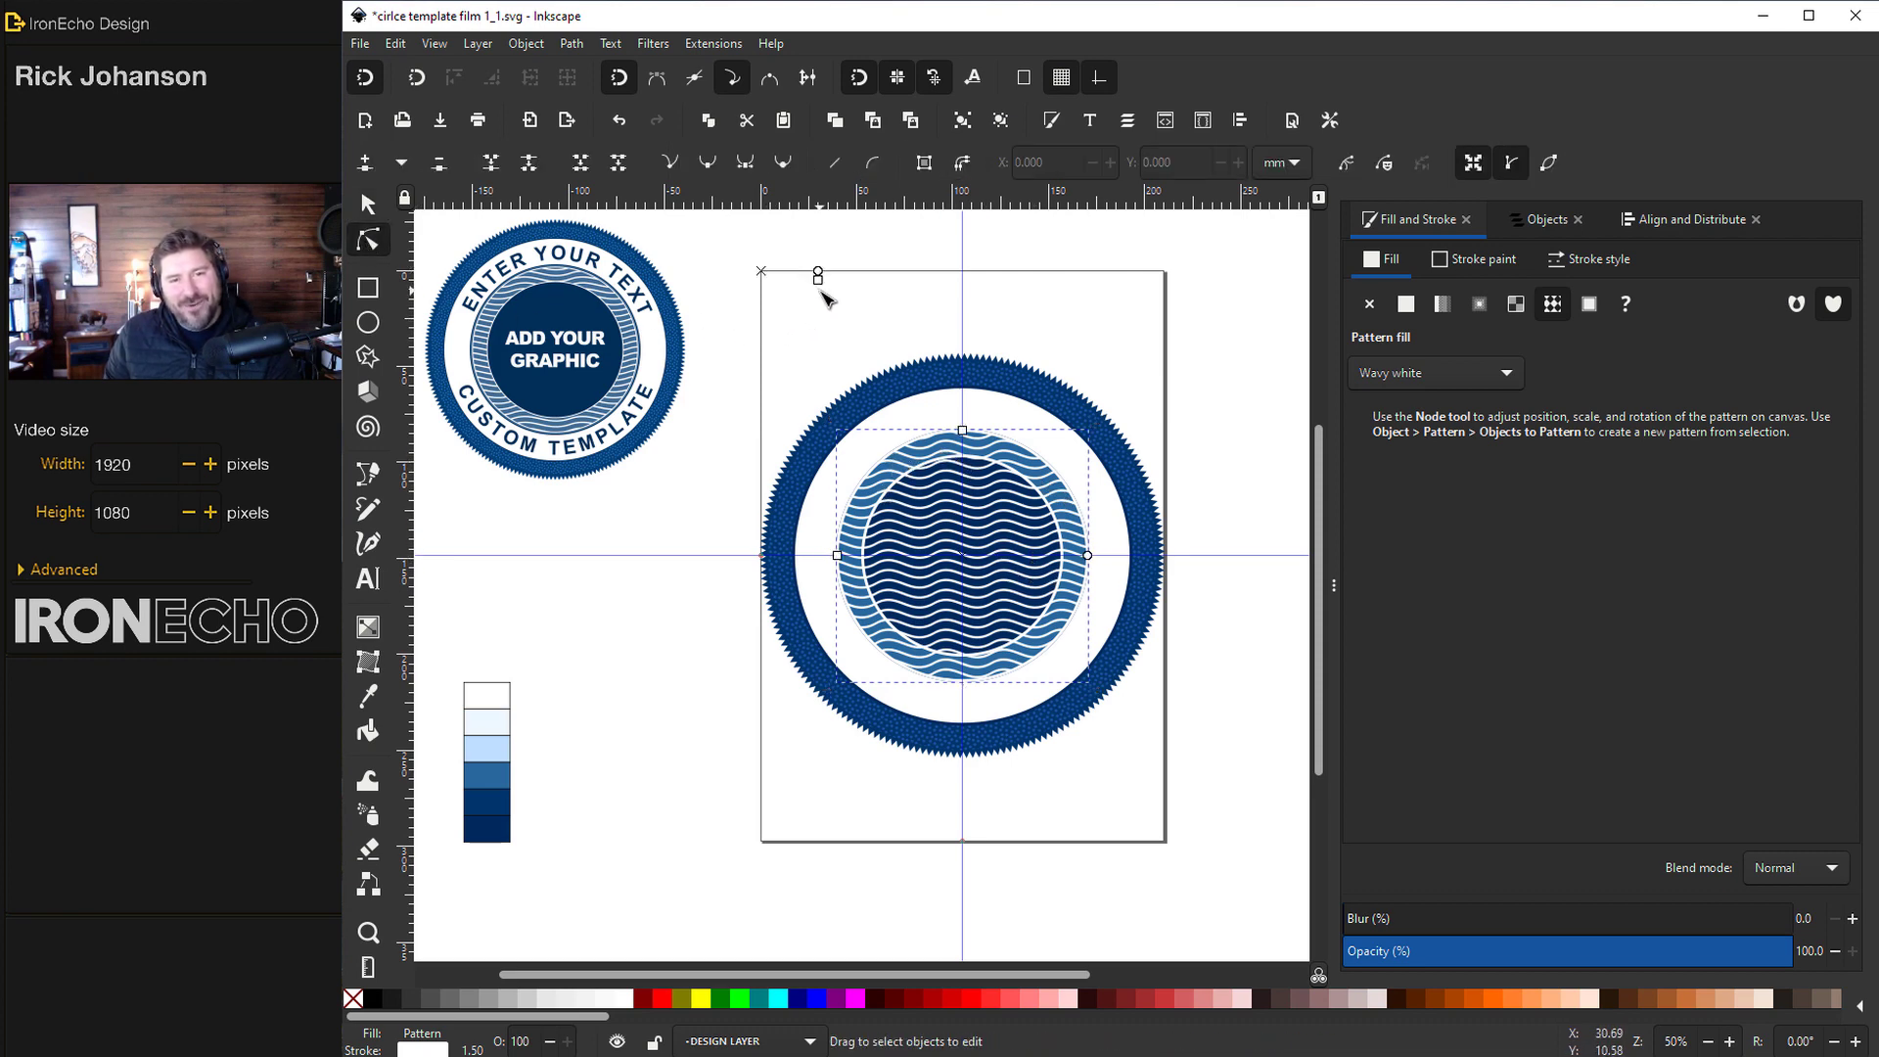
pyautogui.moveTo(823, 288)
pyautogui.mouseDown()
pyautogui.moveTo(853, 346)
pyautogui.moveTo(981, 355)
pyautogui.mouseUp()
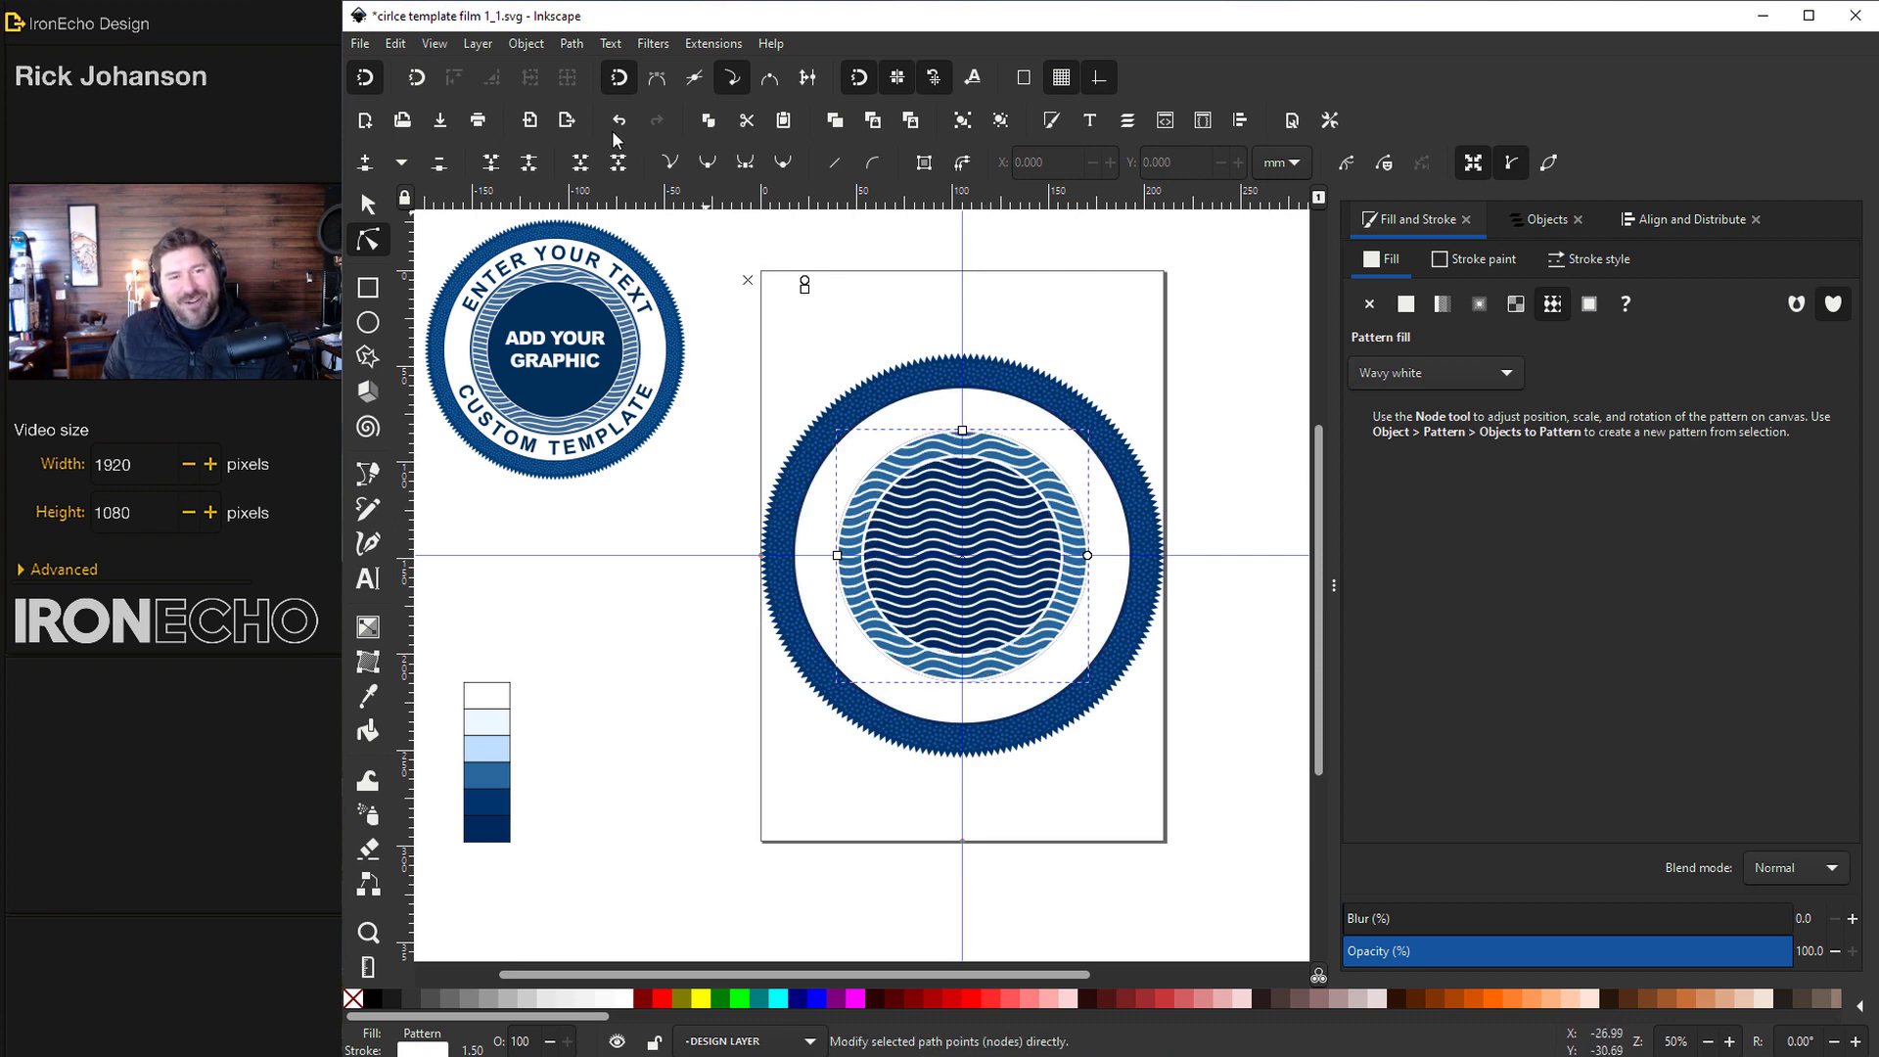
pyautogui.click(370, 204)
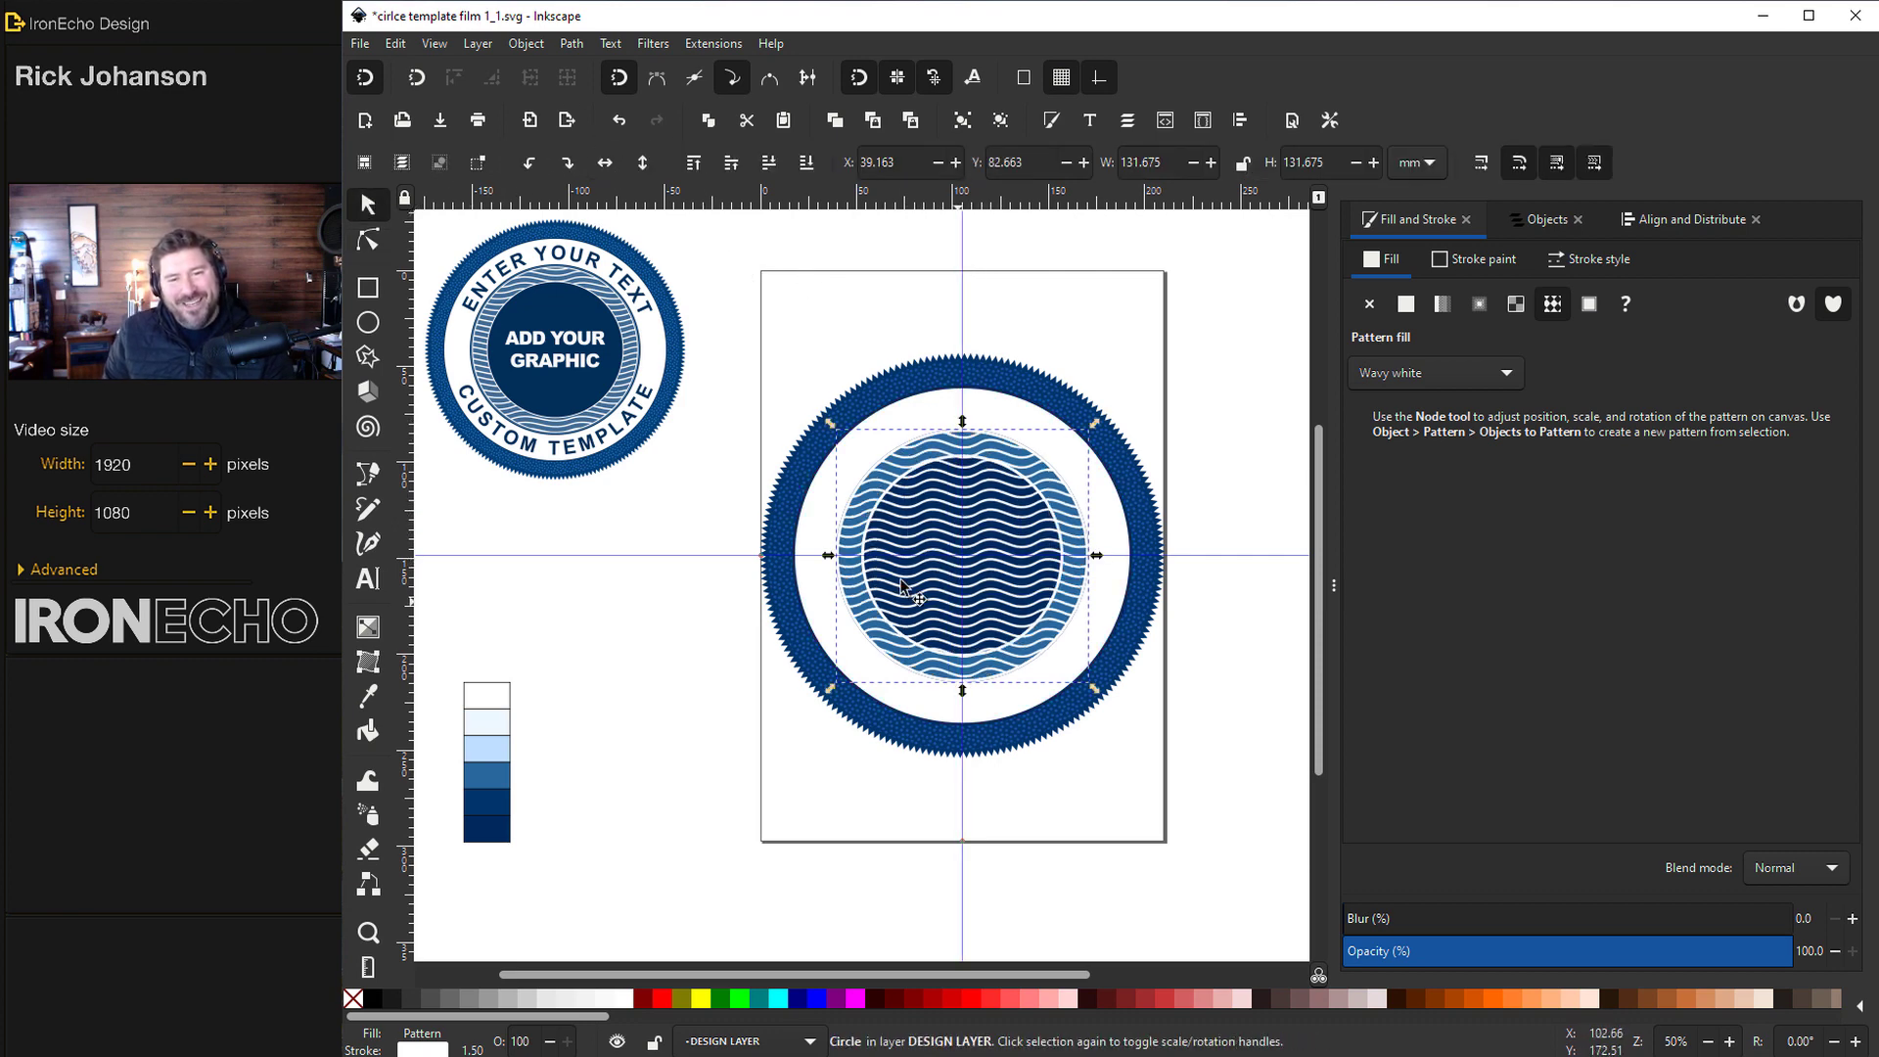
pyautogui.click(769, 164)
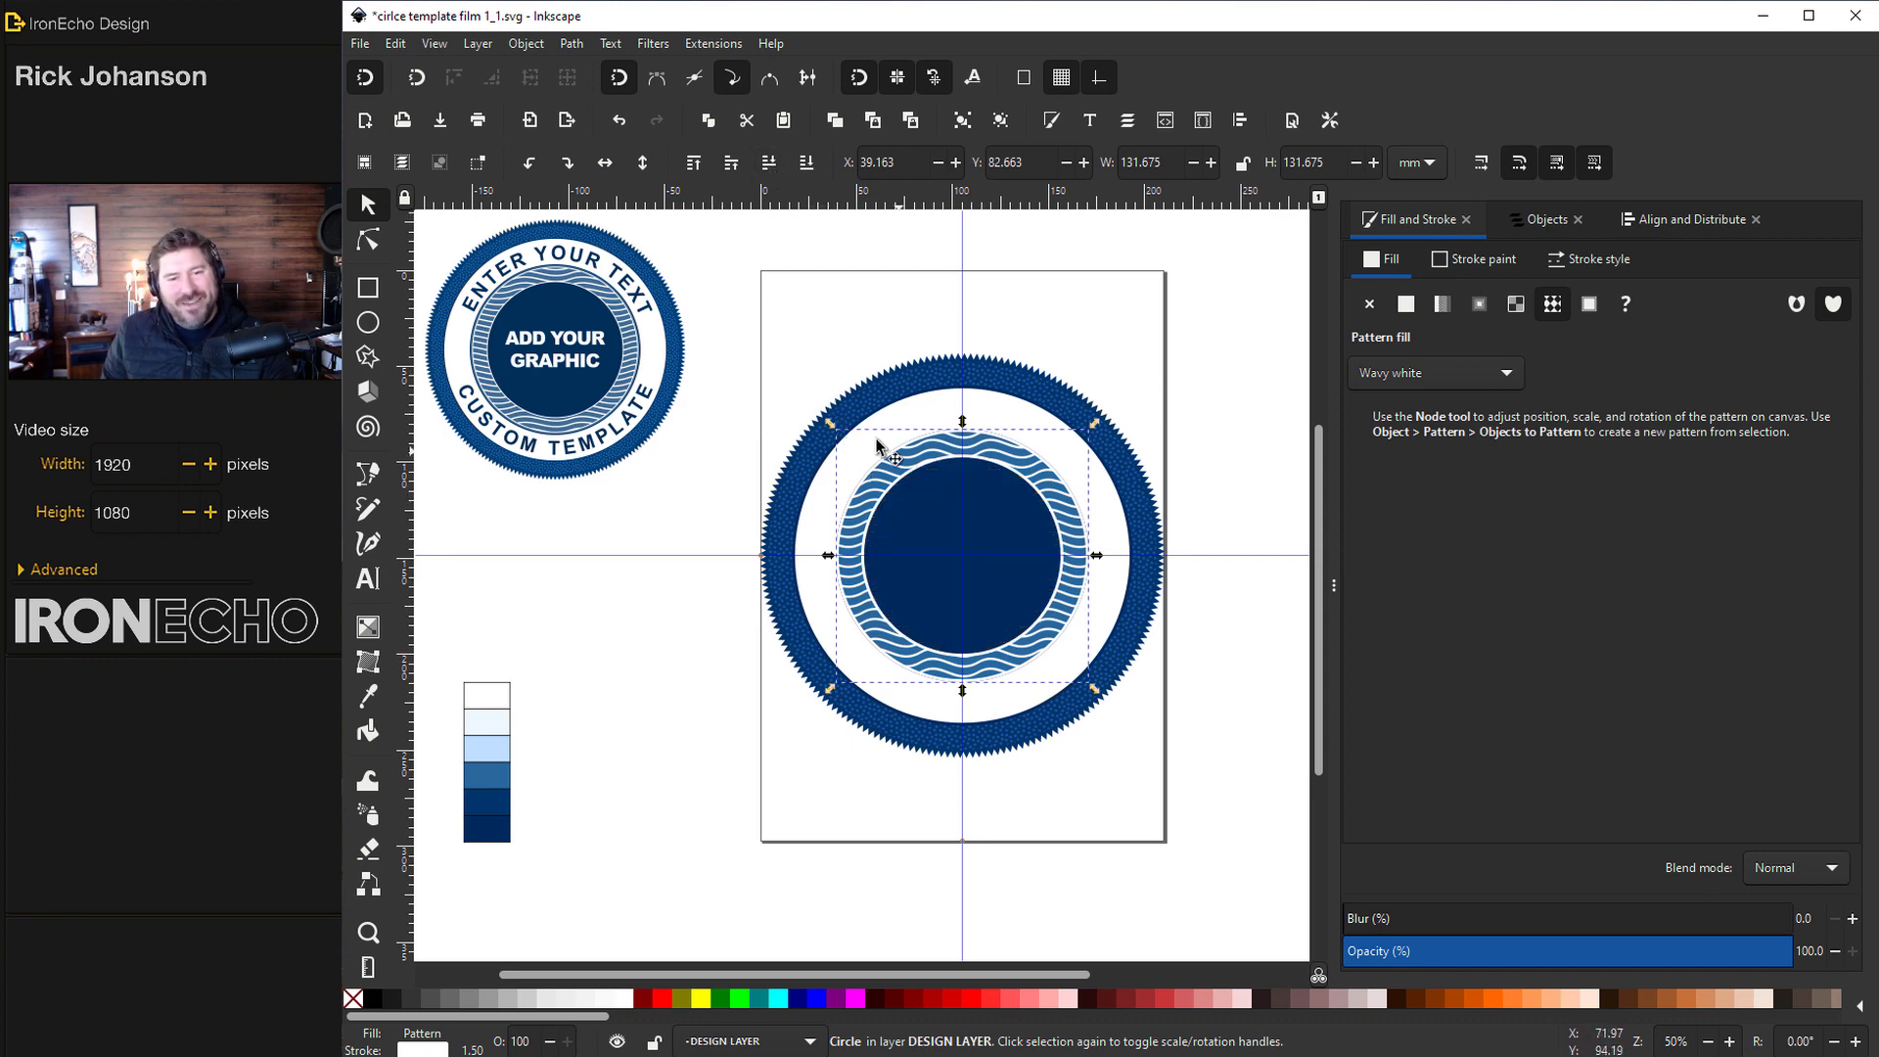
# Shrink the wave ring to about 97%, 127.442 mm across
pyautogui.click(1548, 219)
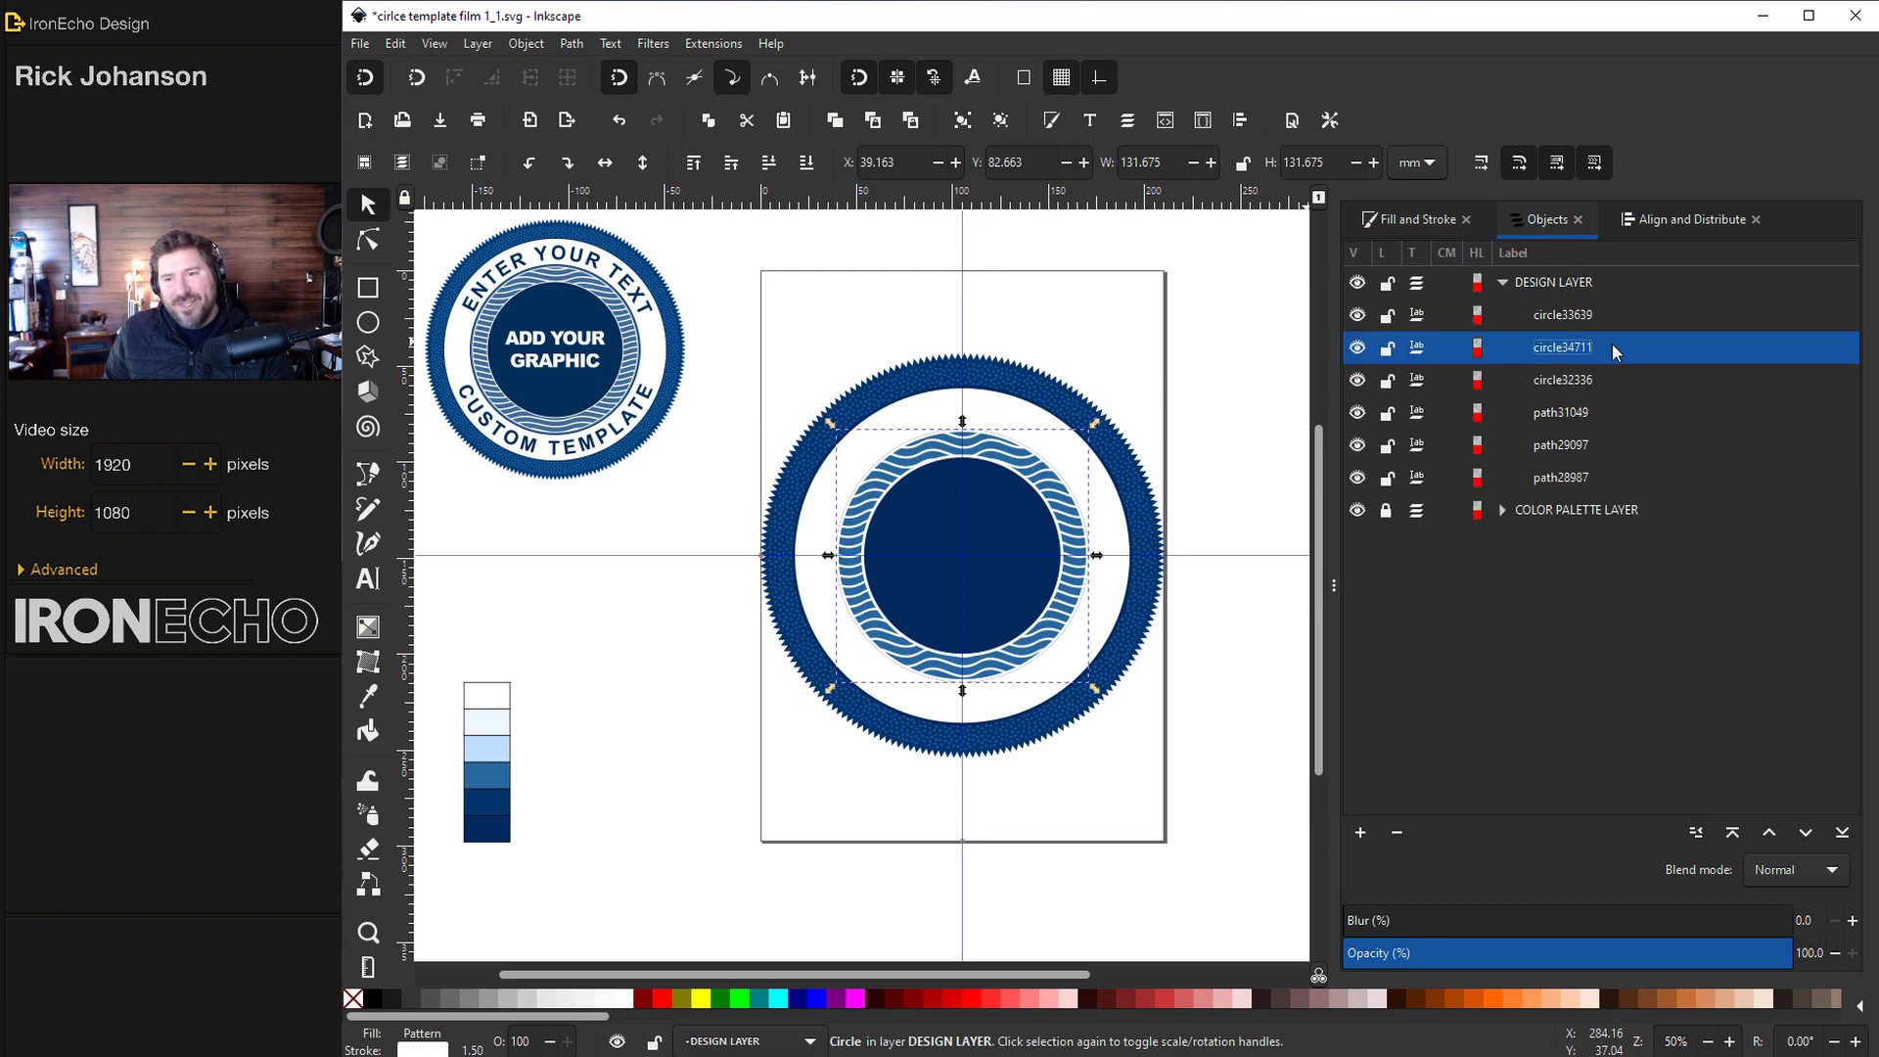
pyautogui.click(1529, 381)
pyautogui.click(1569, 415)
pyautogui.click(1570, 449)
pyautogui.click(1563, 478)
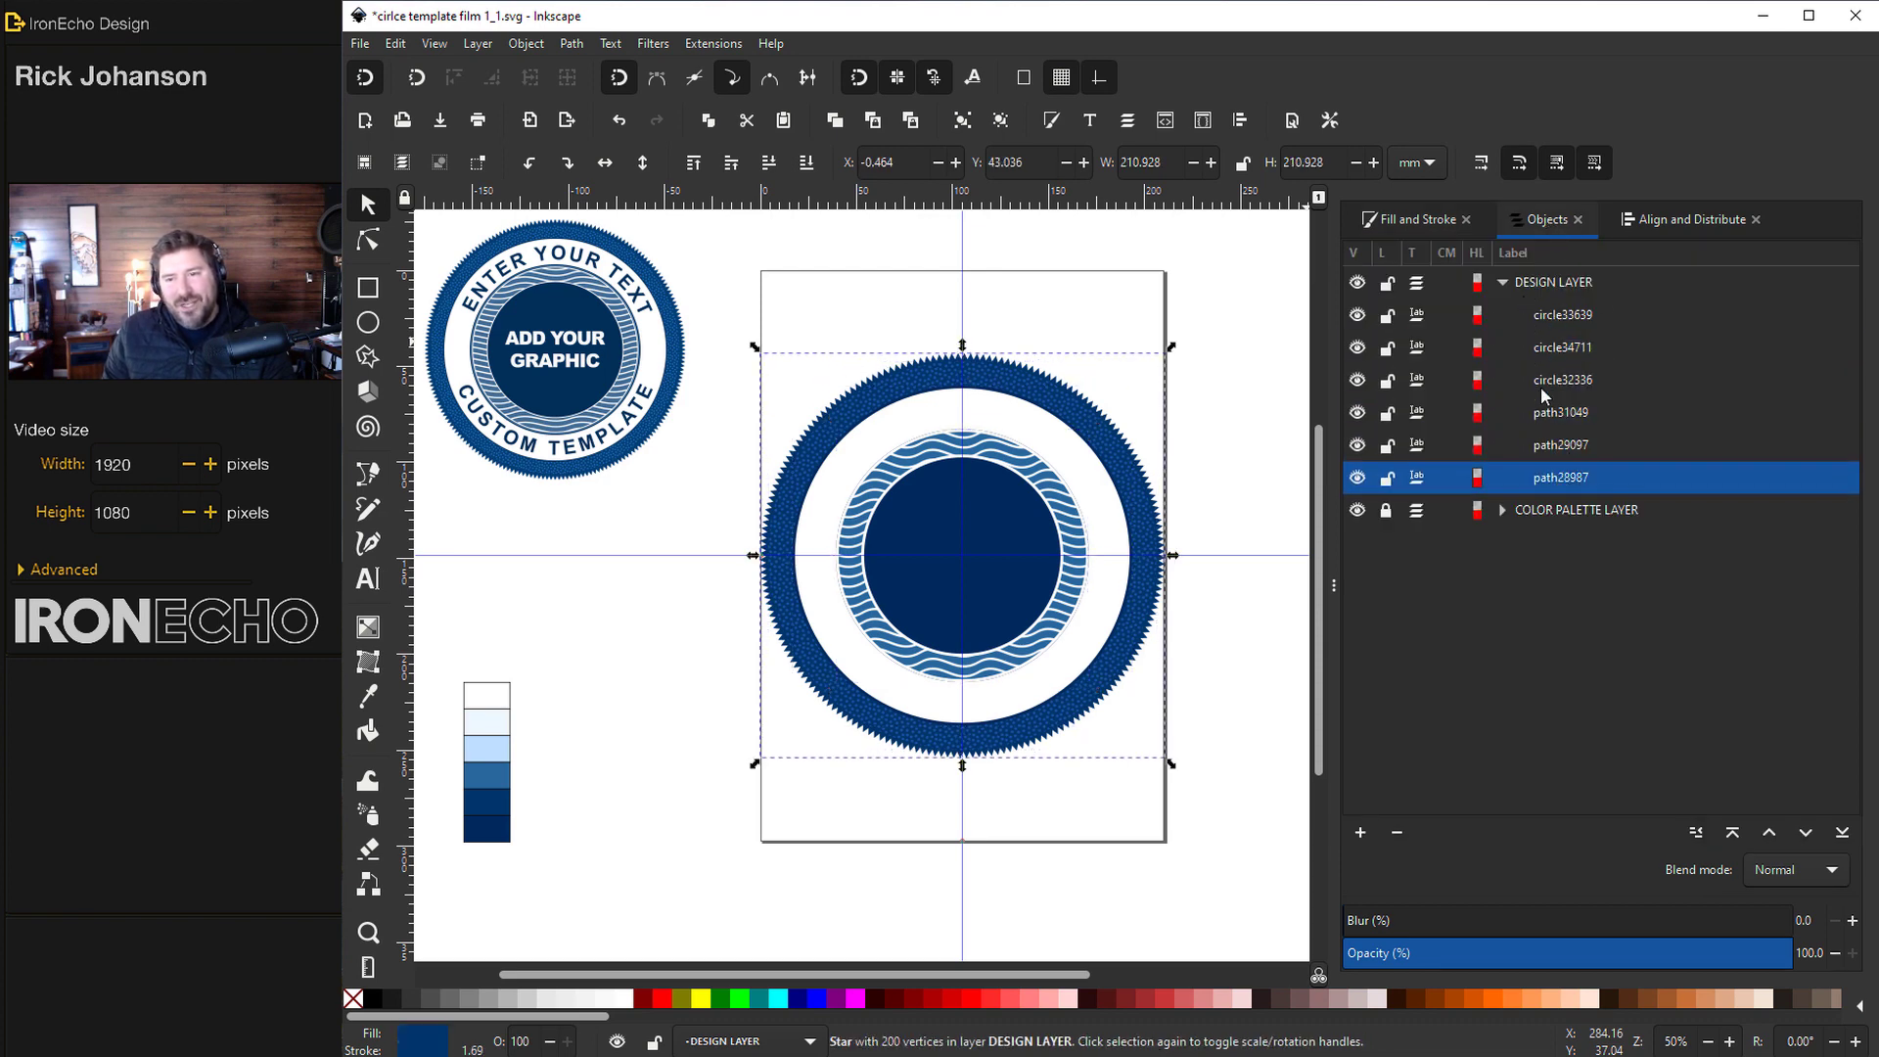
pyautogui.click(1501, 281)
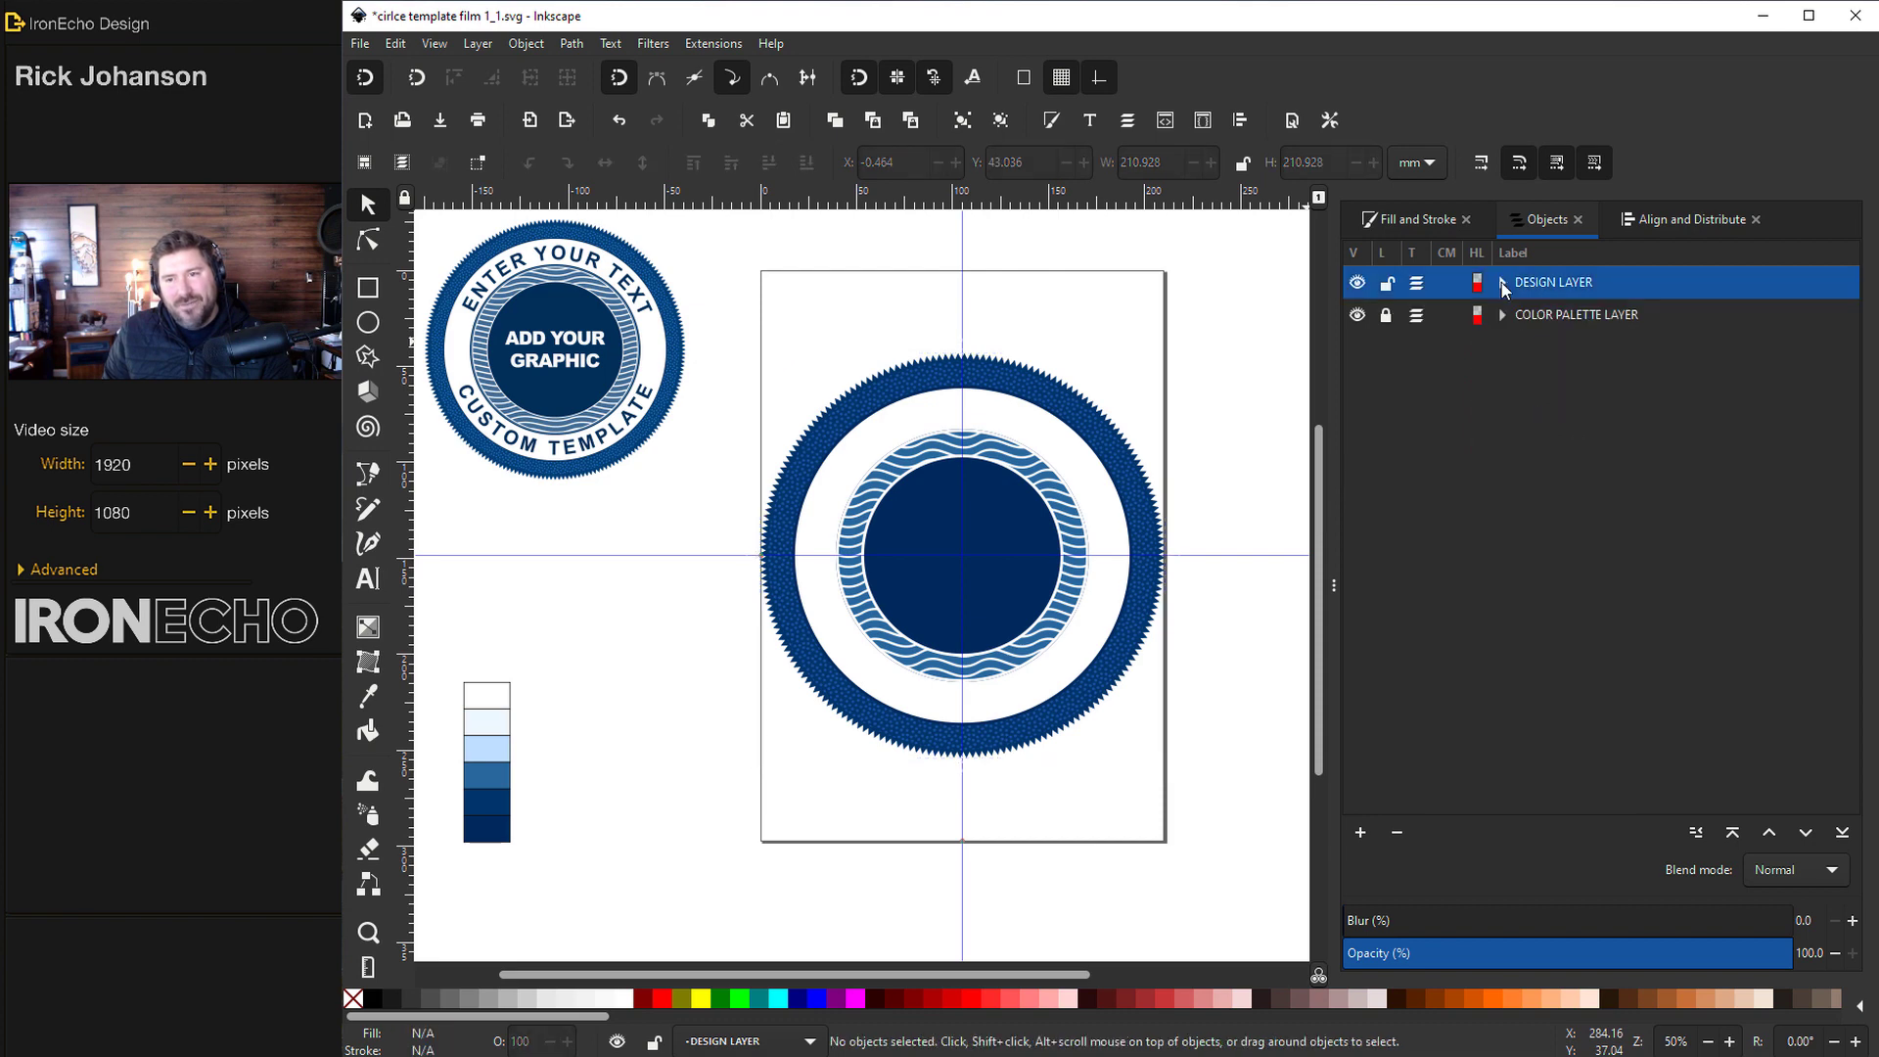
pyautogui.click(1066, 466)
pyautogui.moveTo(1099, 428); pyautogui.dragTo(1095, 432)
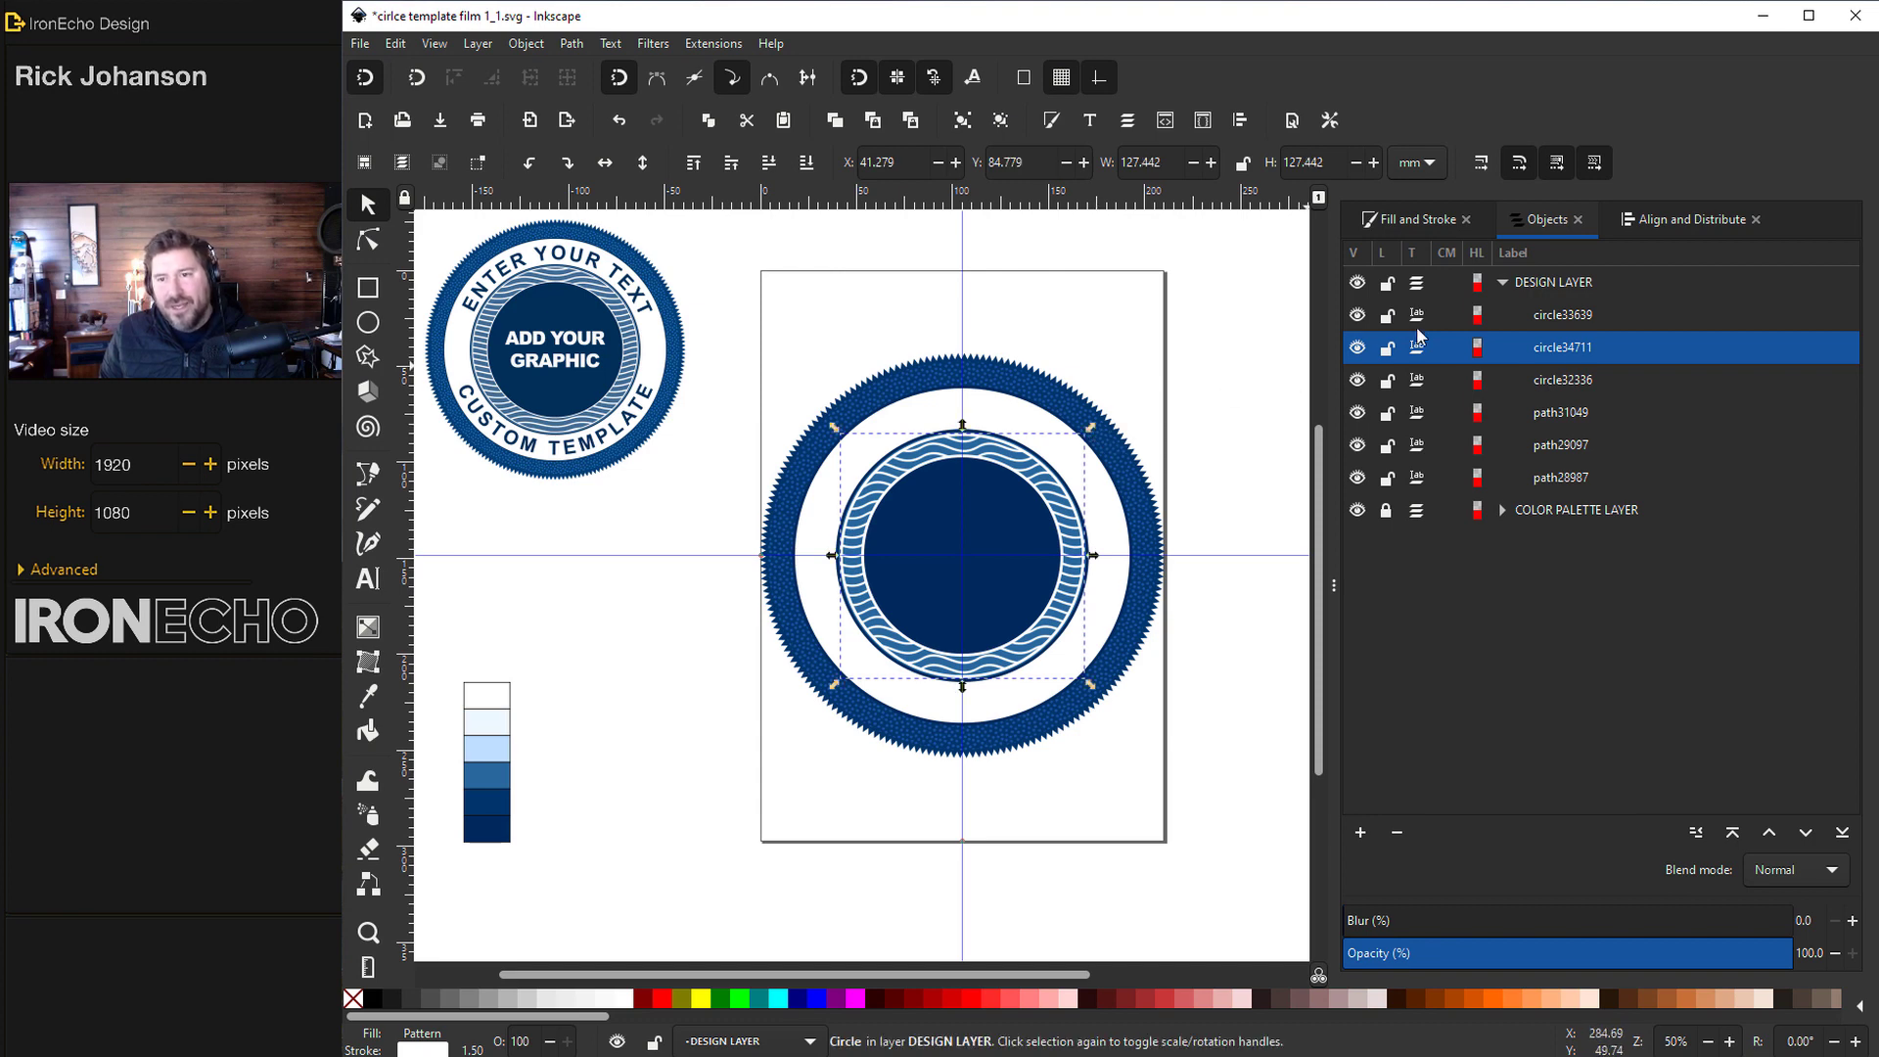
pyautogui.click(1500, 283)
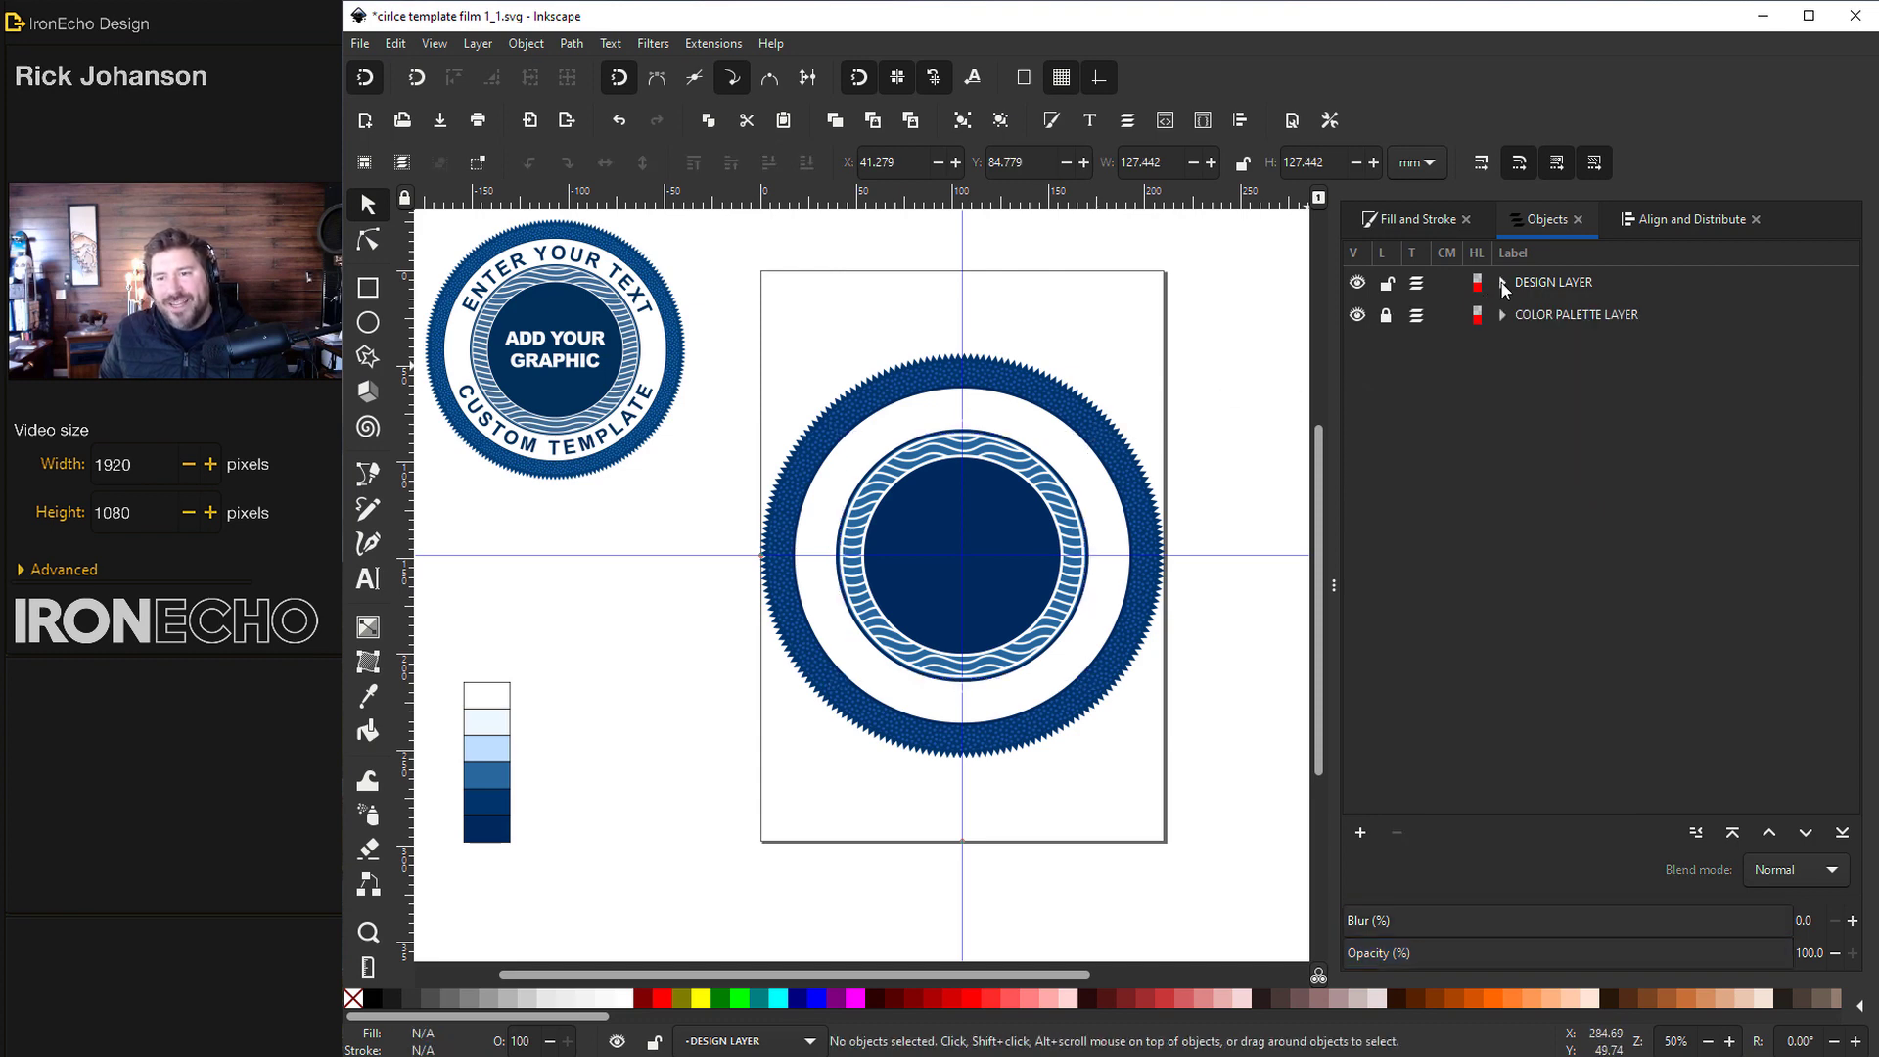
# Add a new layer named 'TEXT LAYER'
pyautogui.click(1358, 832)
pyautogui.write('TEXT LAYER')
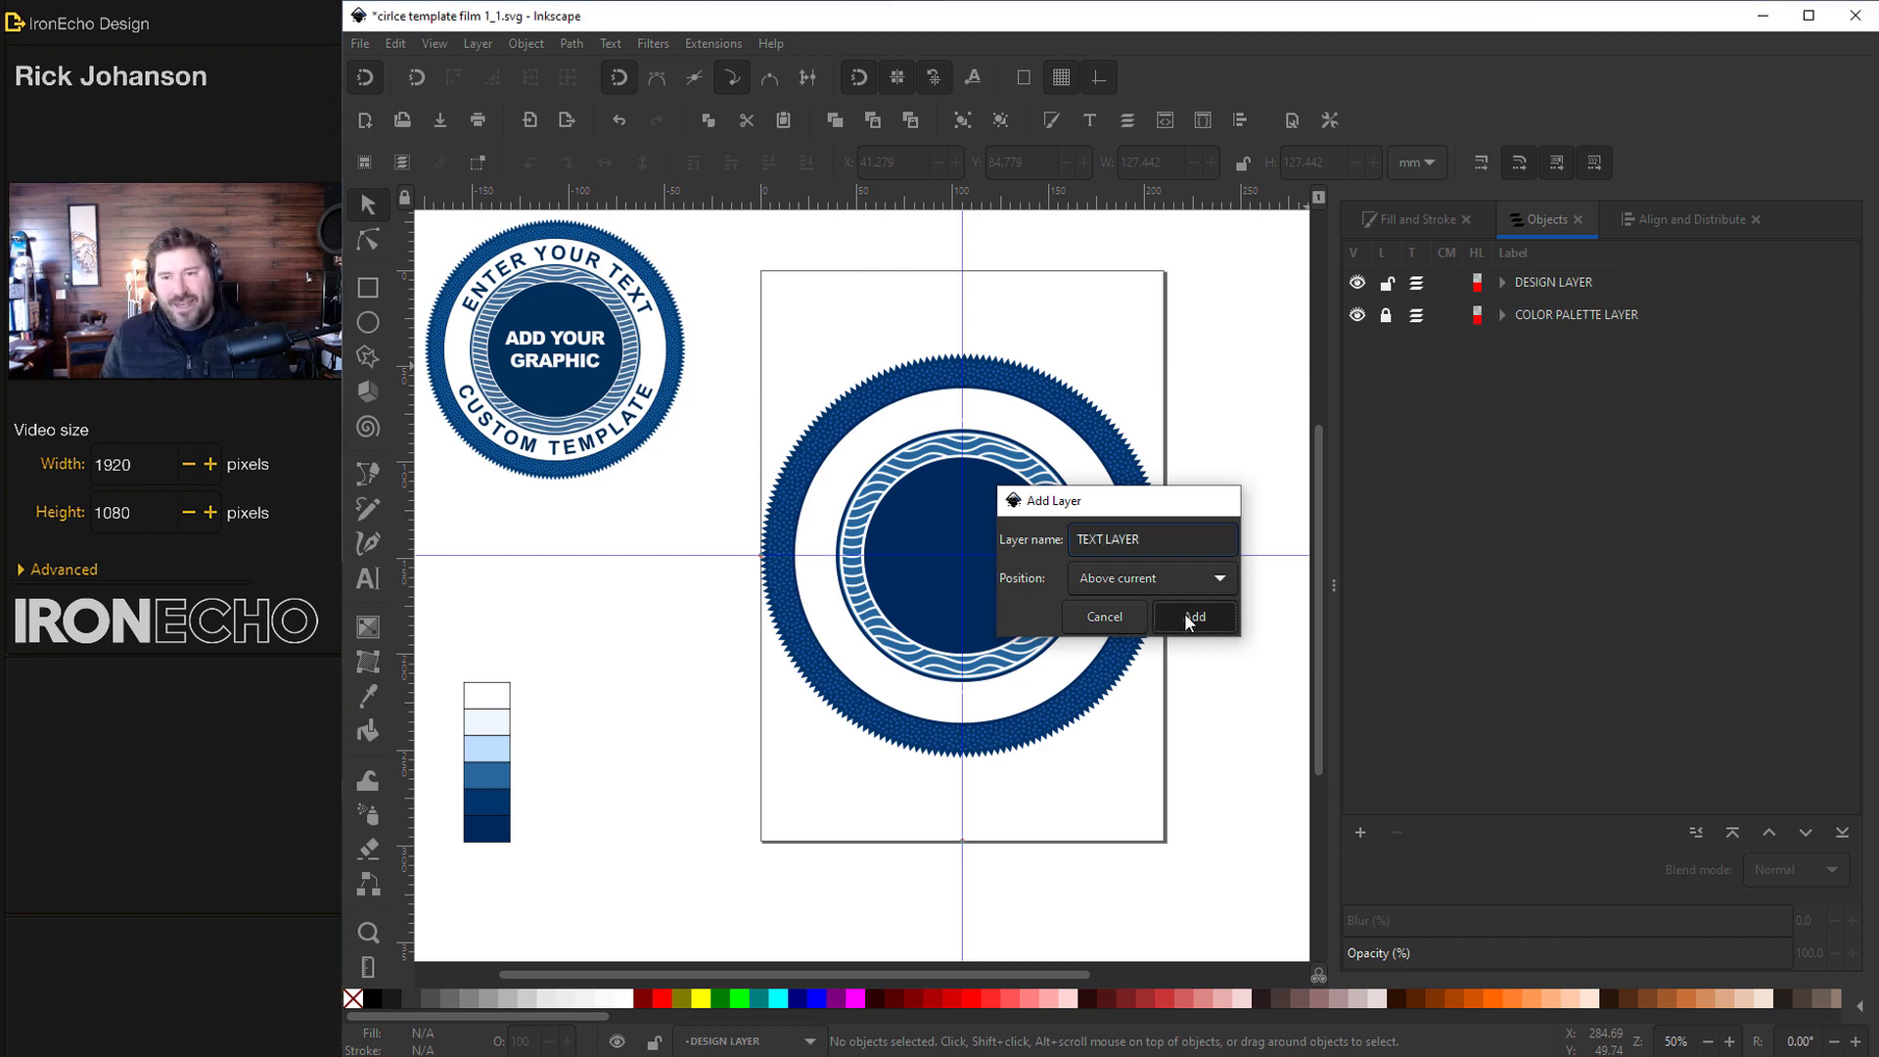
pyautogui.click(1190, 616)
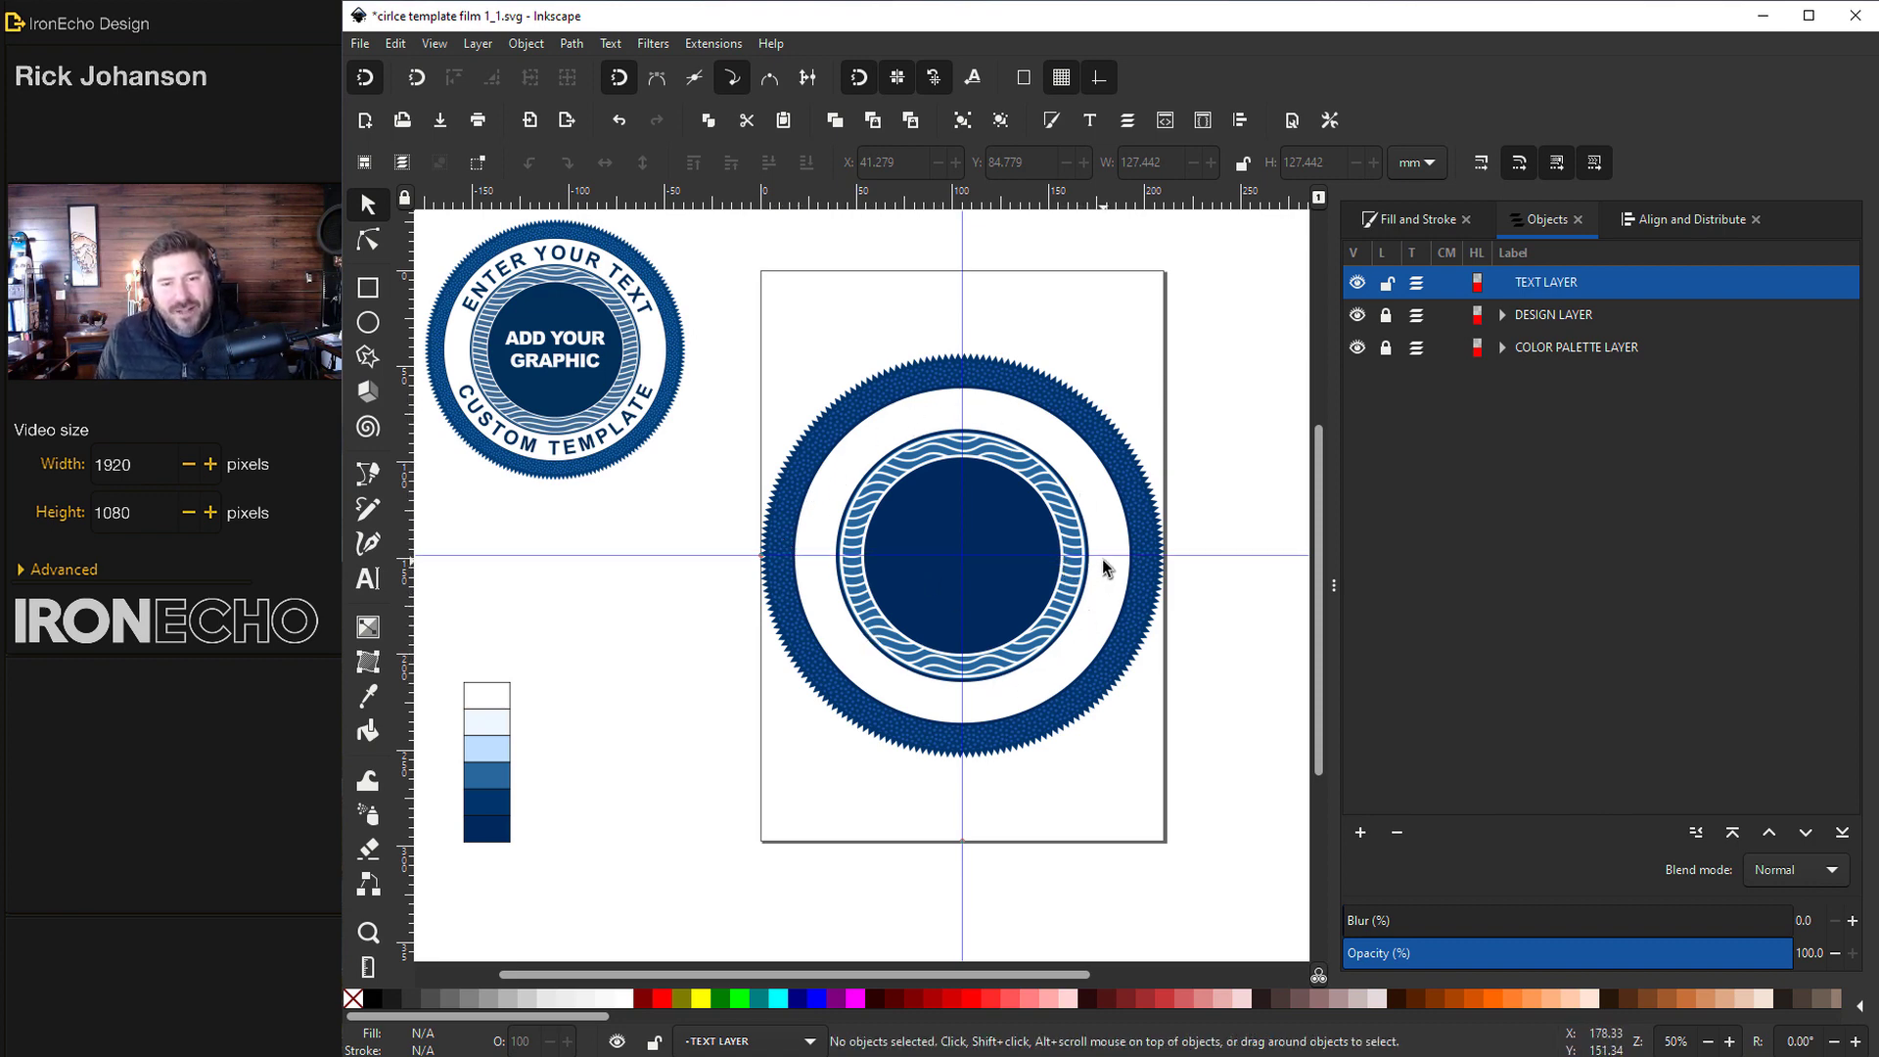
# Draw an unfilled centred circle around the wave ring and enlarge it to about 108%
pyautogui.press('3')
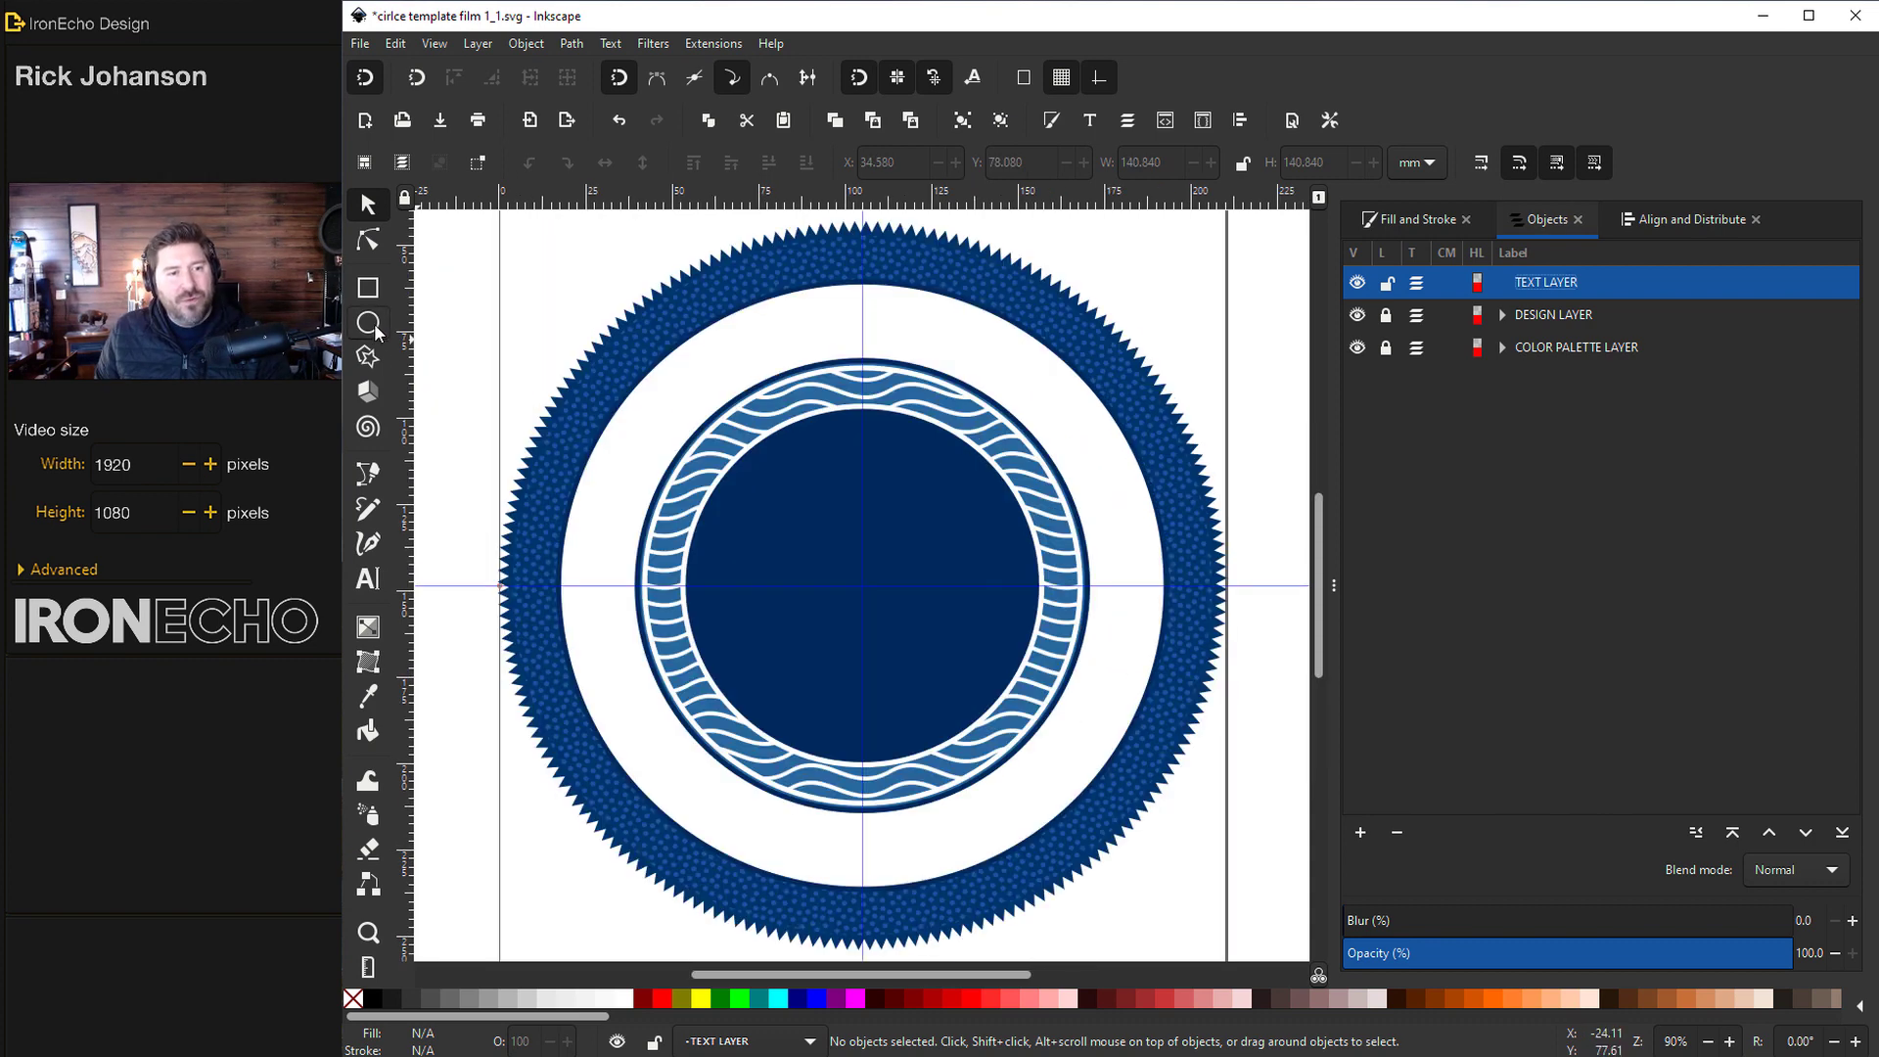
pyautogui.click(372, 327)
pyautogui.moveTo(683, 406)
pyautogui.mouseDown()
pyautogui.moveTo(914, 663)
pyautogui.moveTo(797, 461)
pyautogui.moveTo(862, 523)
pyautogui.moveTo(862, 585)
pyautogui.mouseUp()
pyautogui.press('s')
pyautogui.click(1380, 225)
pyautogui.click(1369, 303)
pyautogui.moveTo(1093, 356); pyautogui.dragTo(1121, 347)
# Rename the circle 'Guide Circle Top Text'
pyautogui.click(1548, 219)
pyautogui.doubleClick(1579, 315)
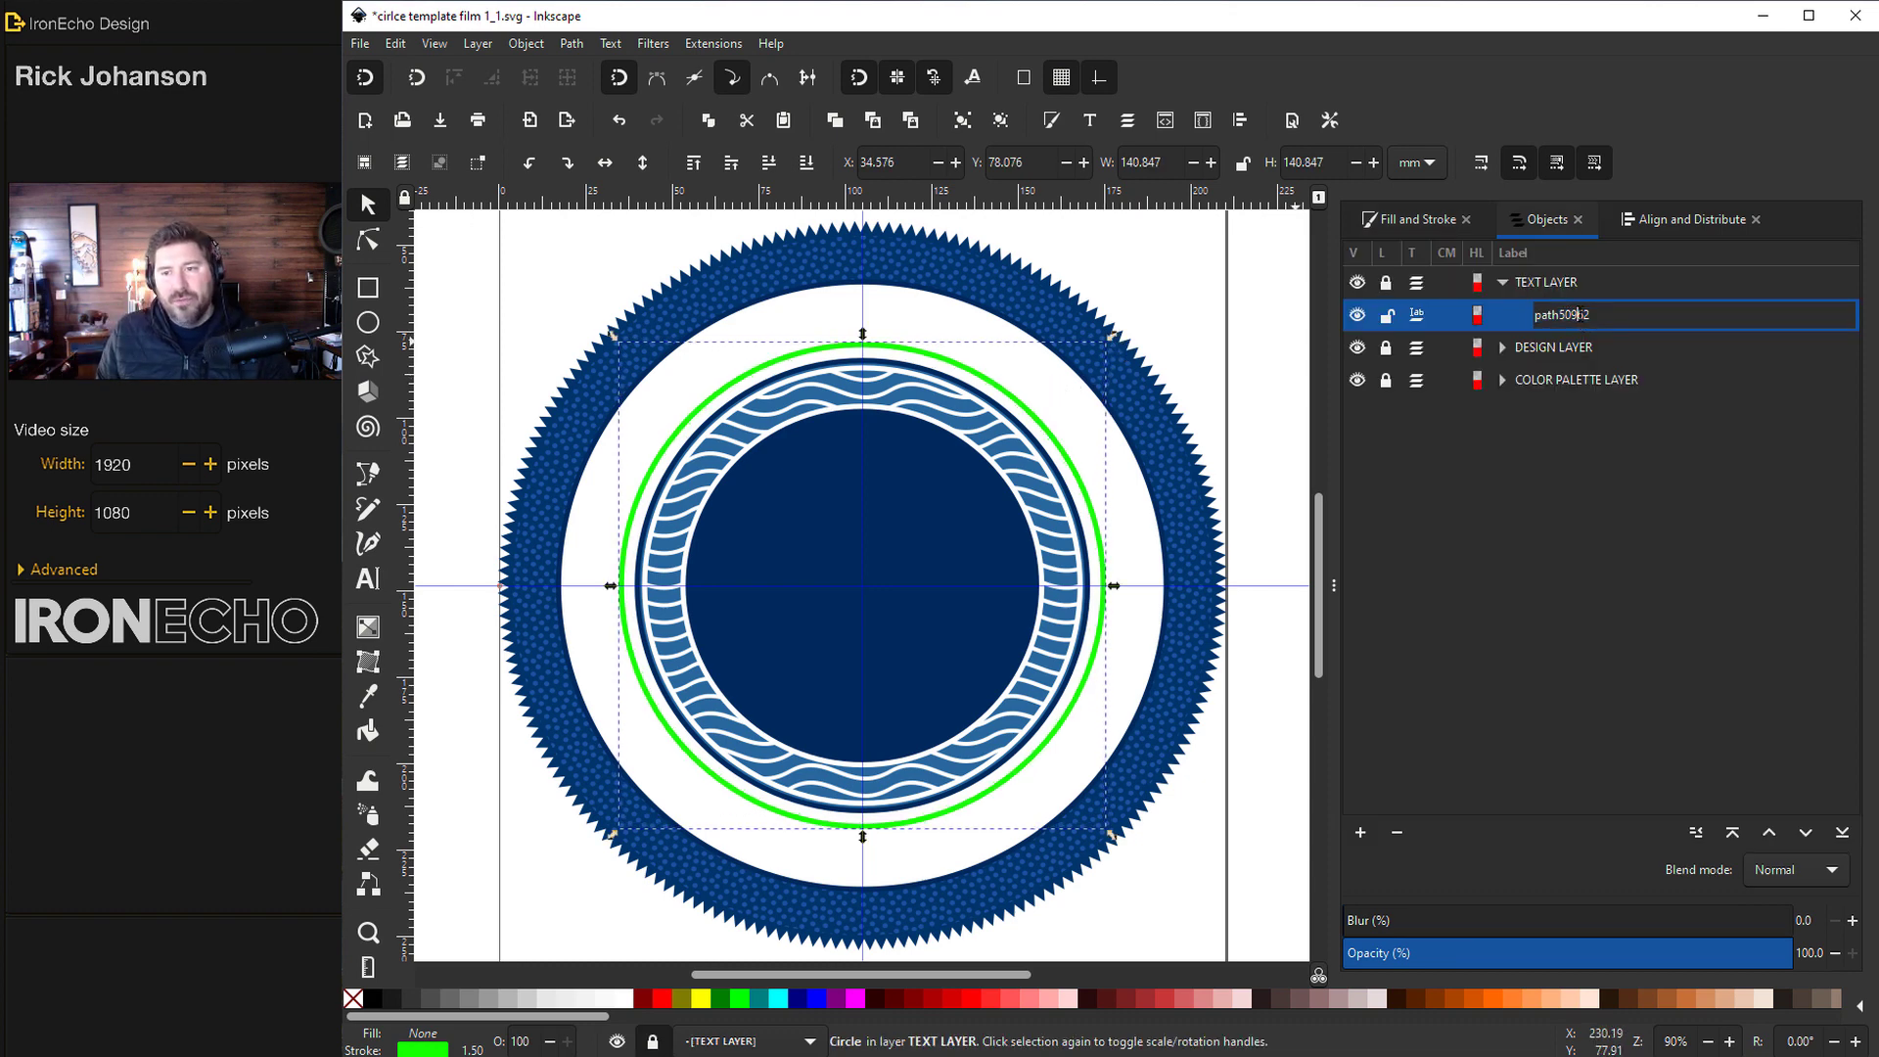
pyautogui.write('Guide Ci')
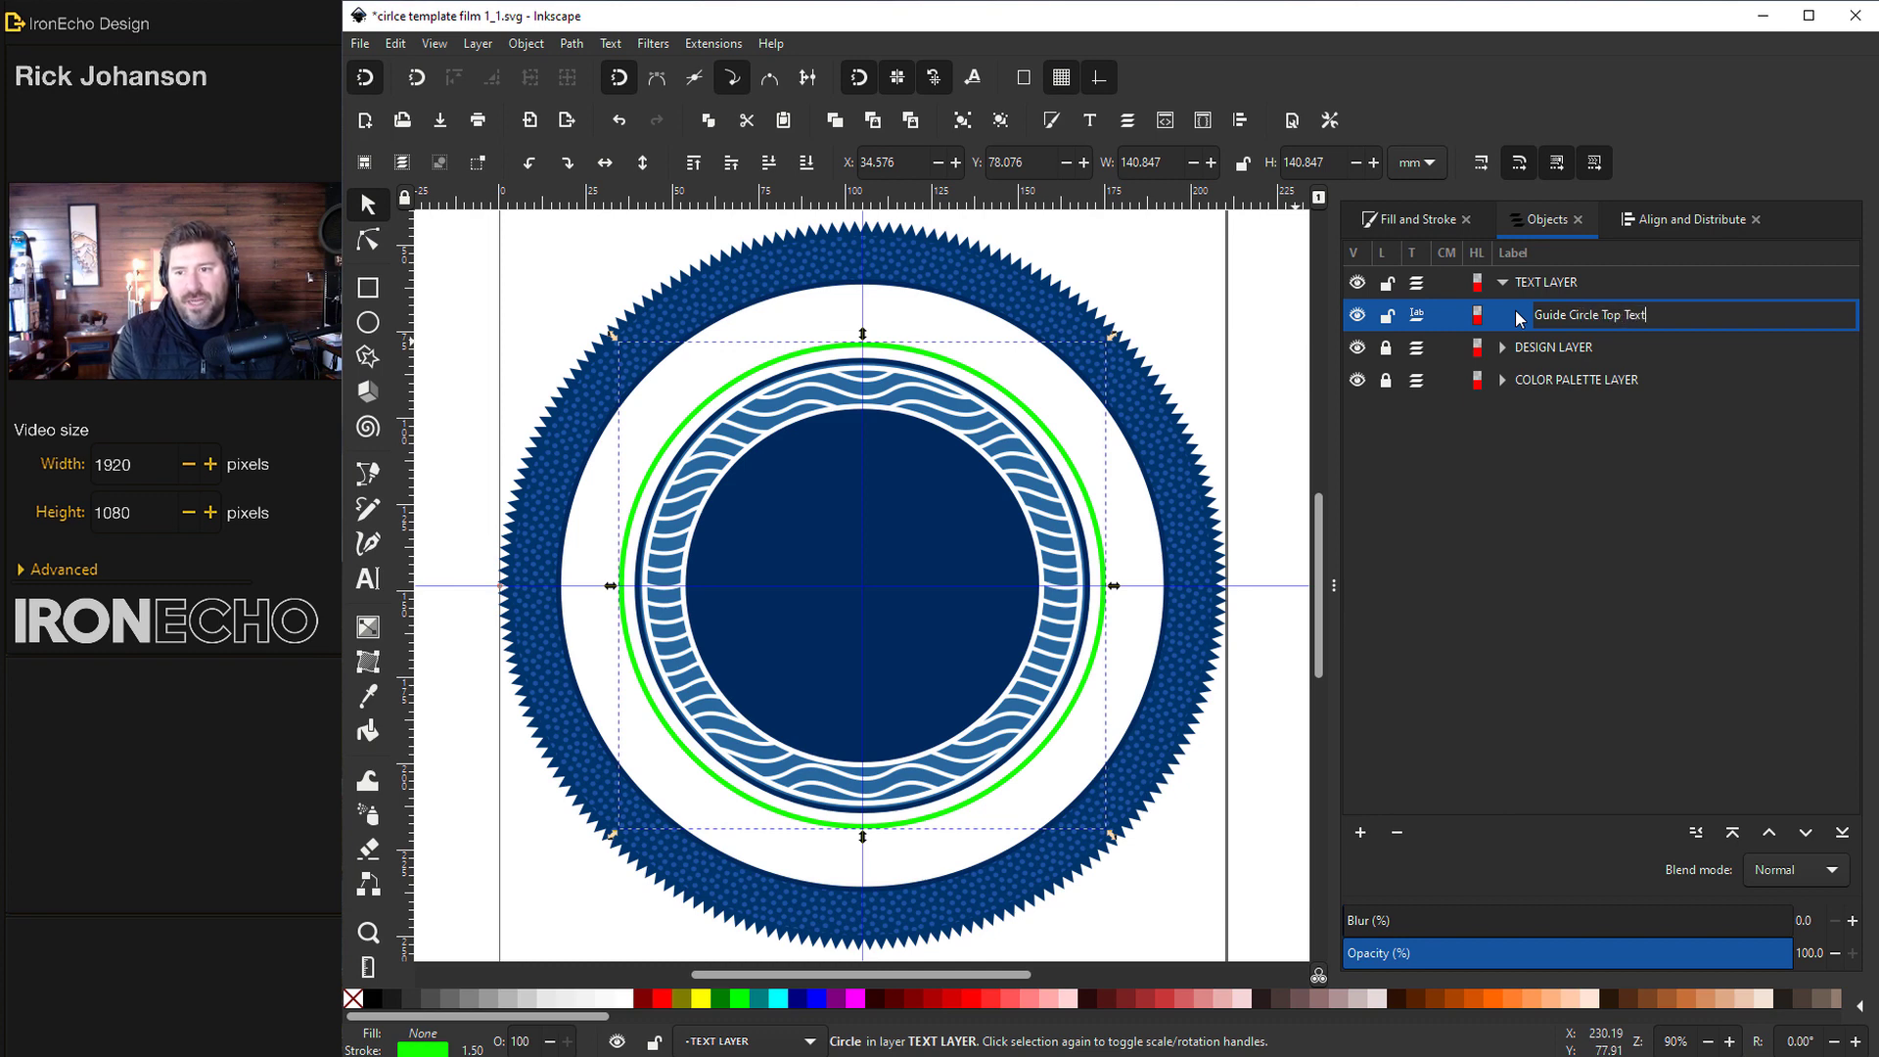
pyautogui.write('rcle Top Text')
pyautogui.press('Return')
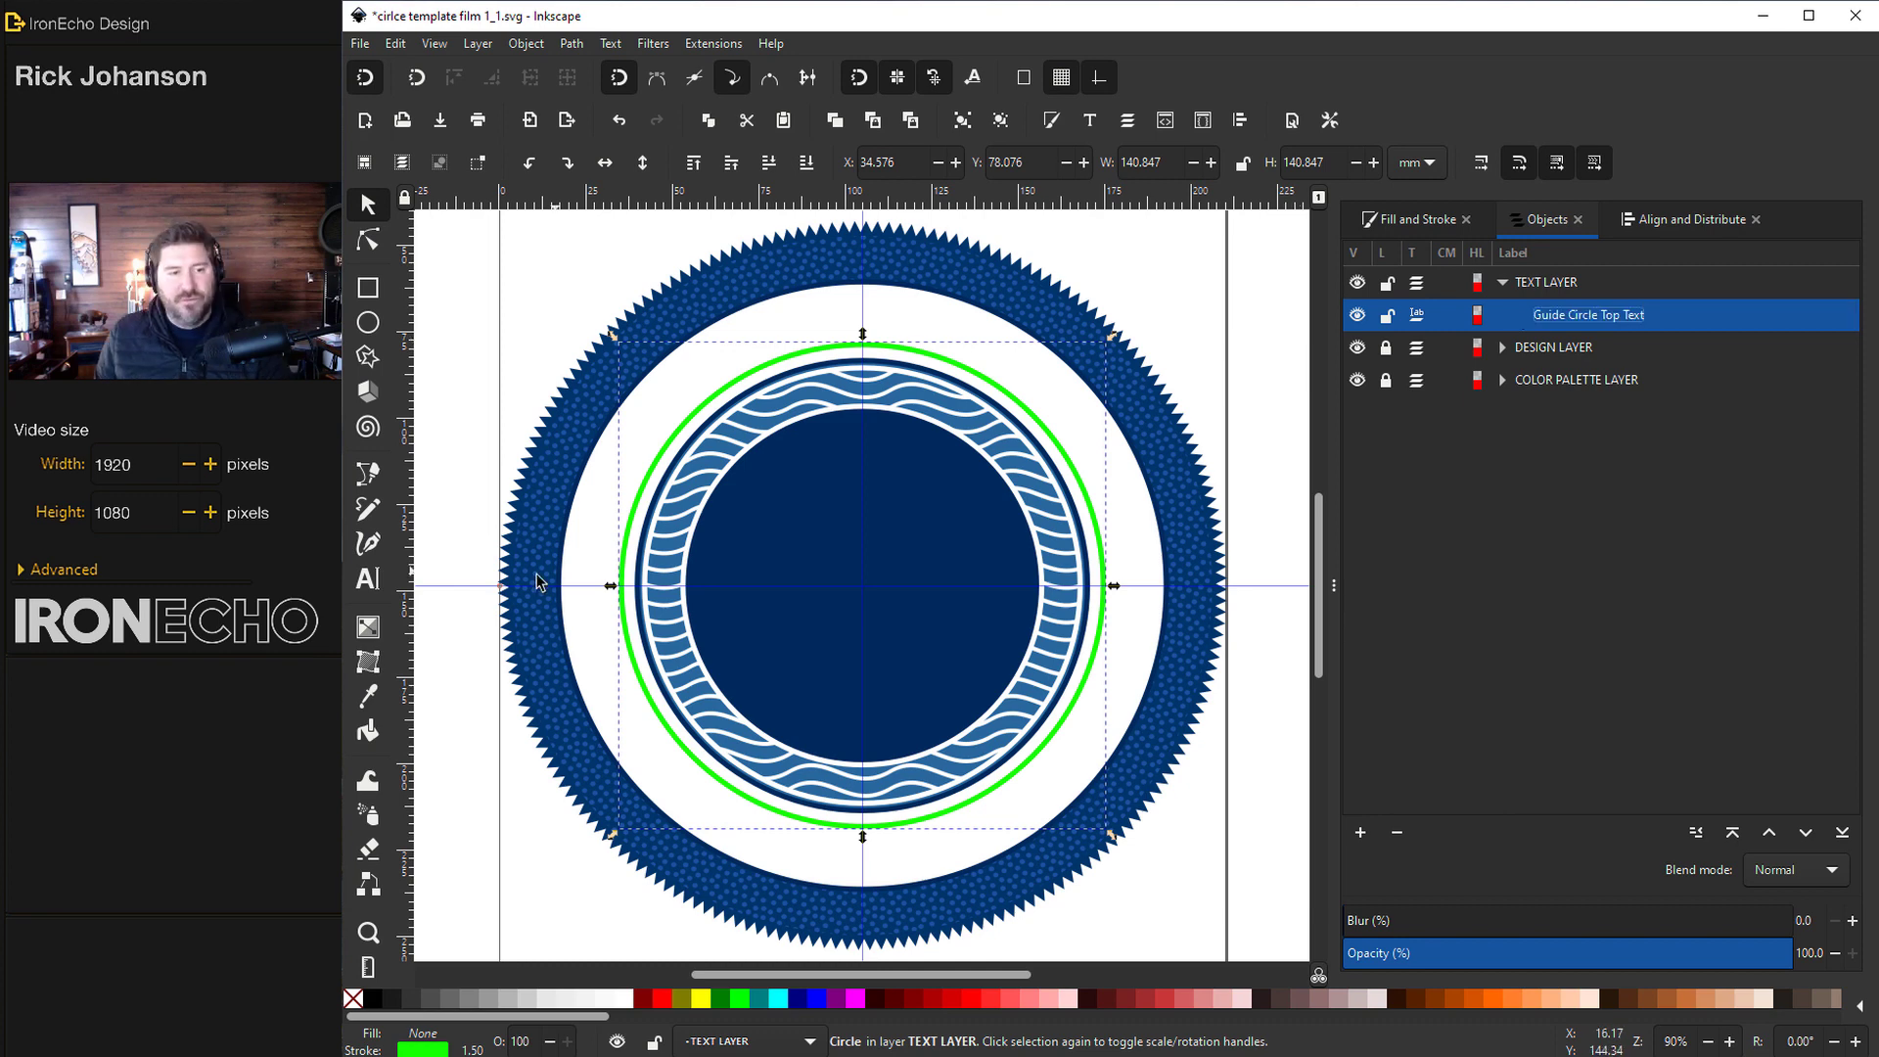
# Type 'CHANGE THE FONT' in Heavy weight with letter spacing 10
pyautogui.click(370, 581)
pyautogui.click(665, 354)
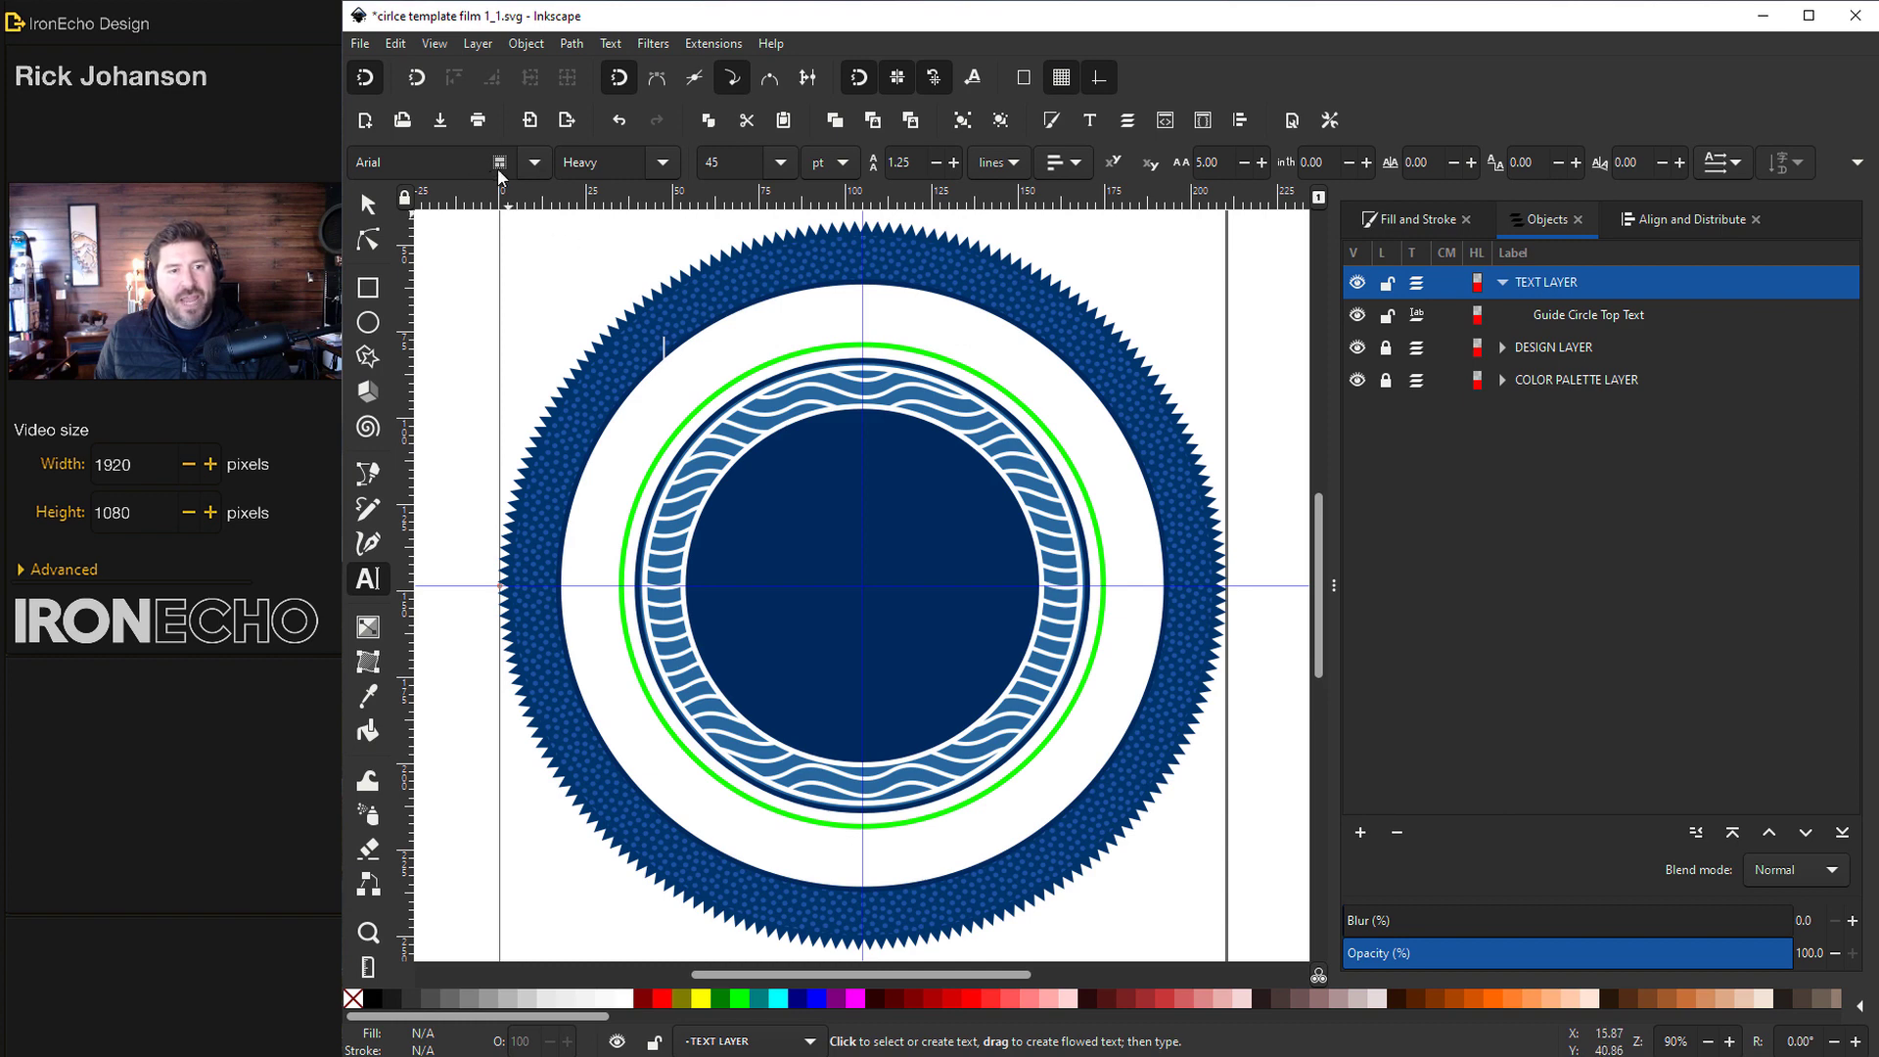
pyautogui.click(661, 167)
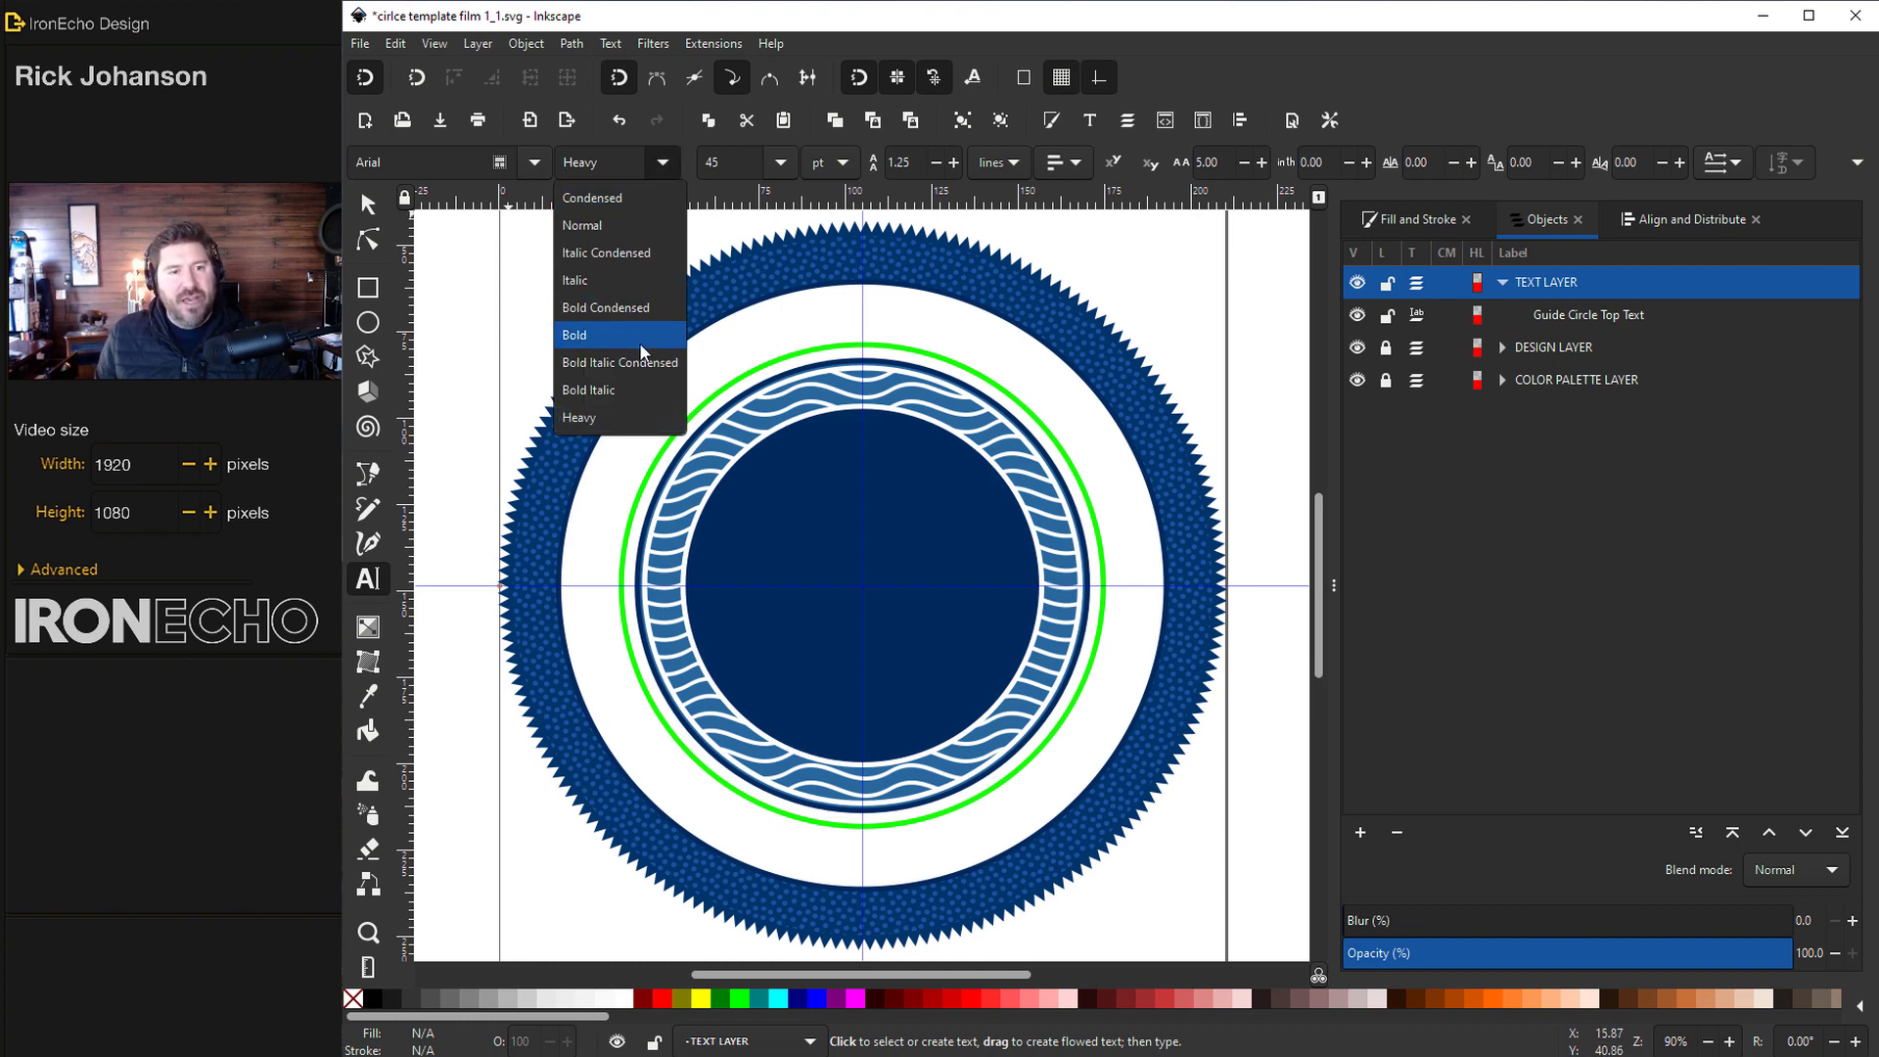
pyautogui.click(666, 163)
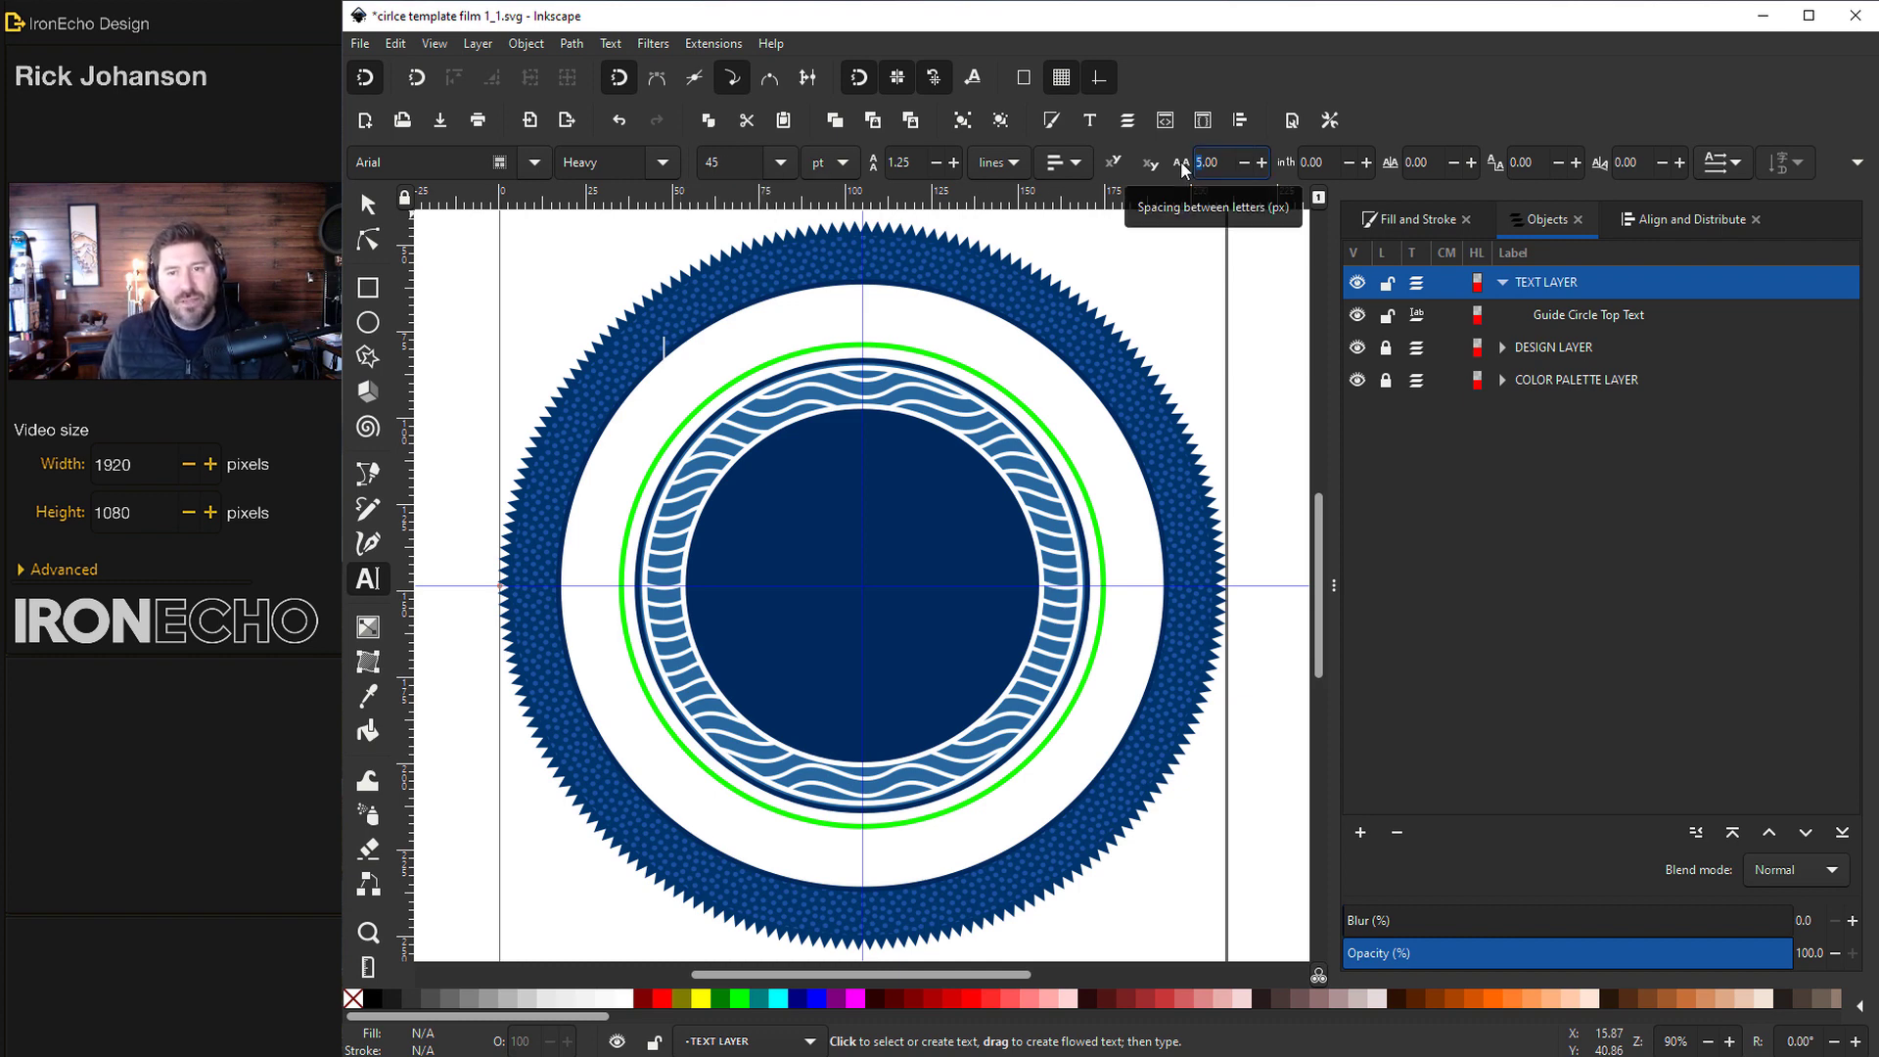
pyautogui.write('10')
pyautogui.press('Return')
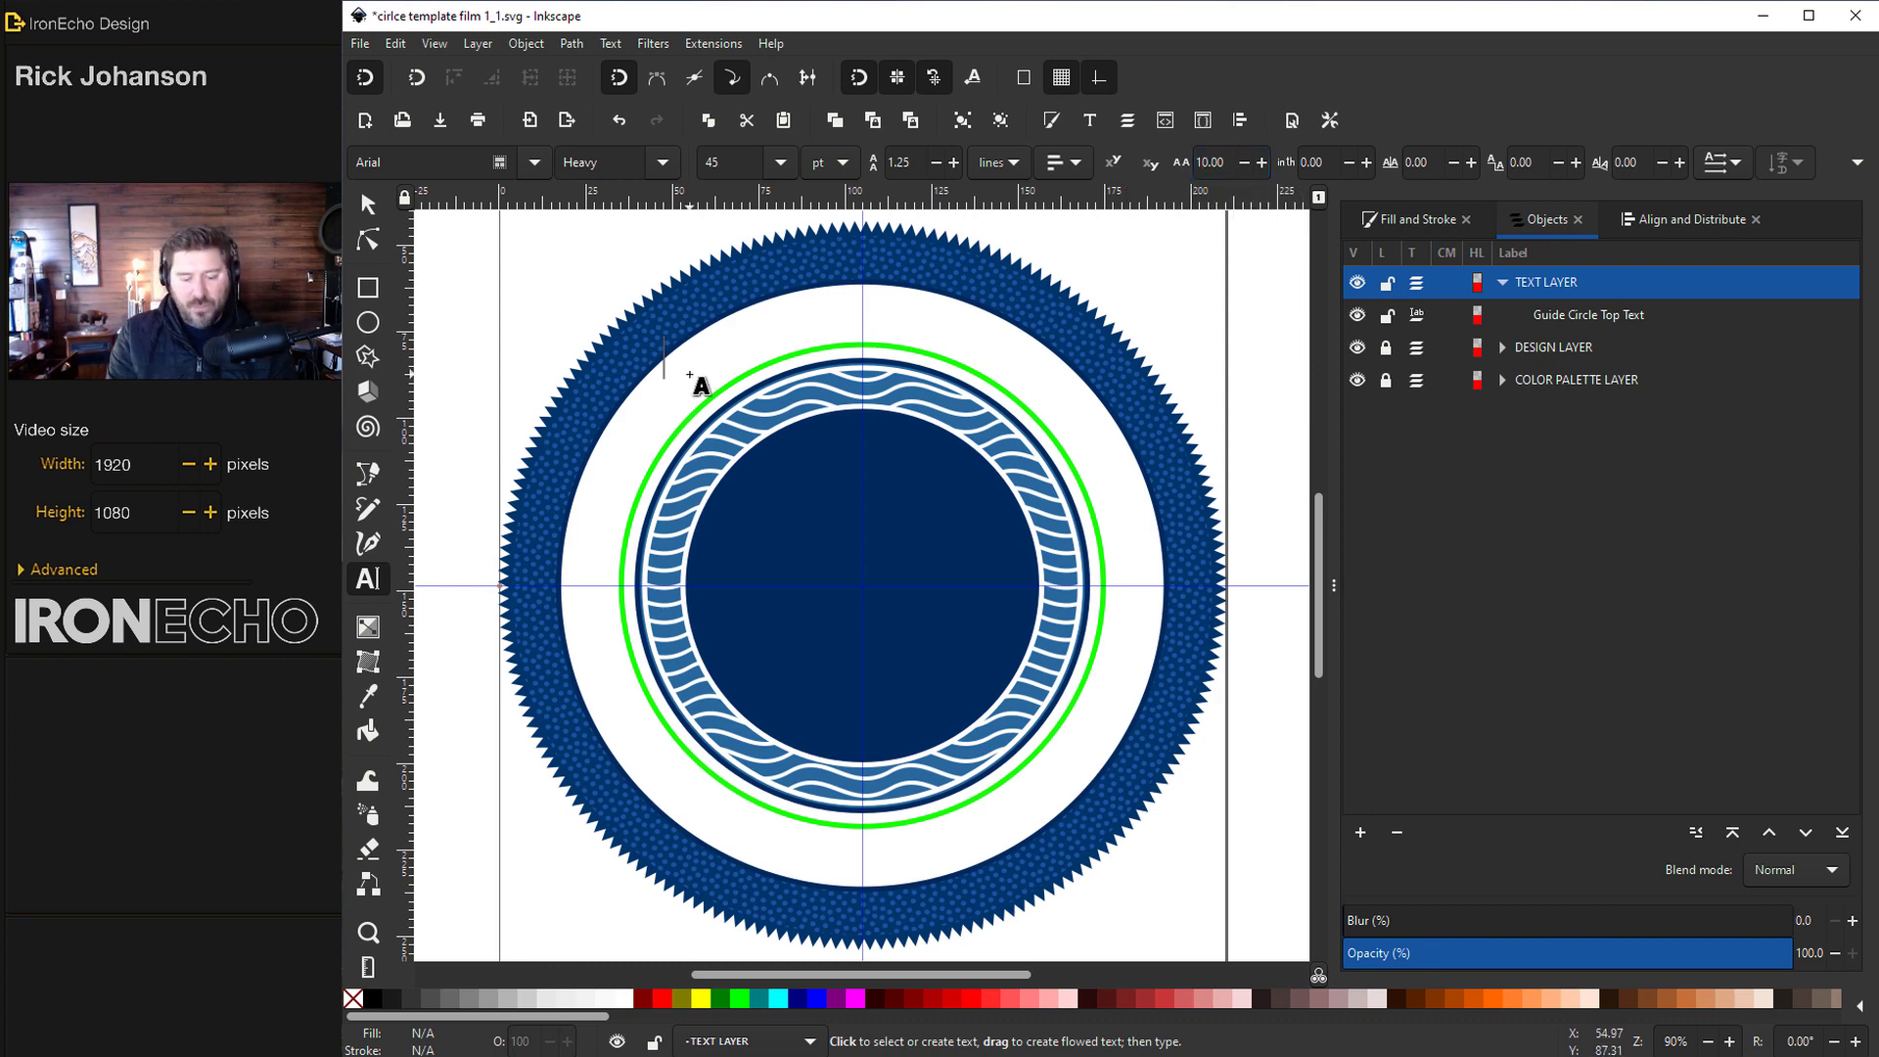
pyautogui.write('CHAN')
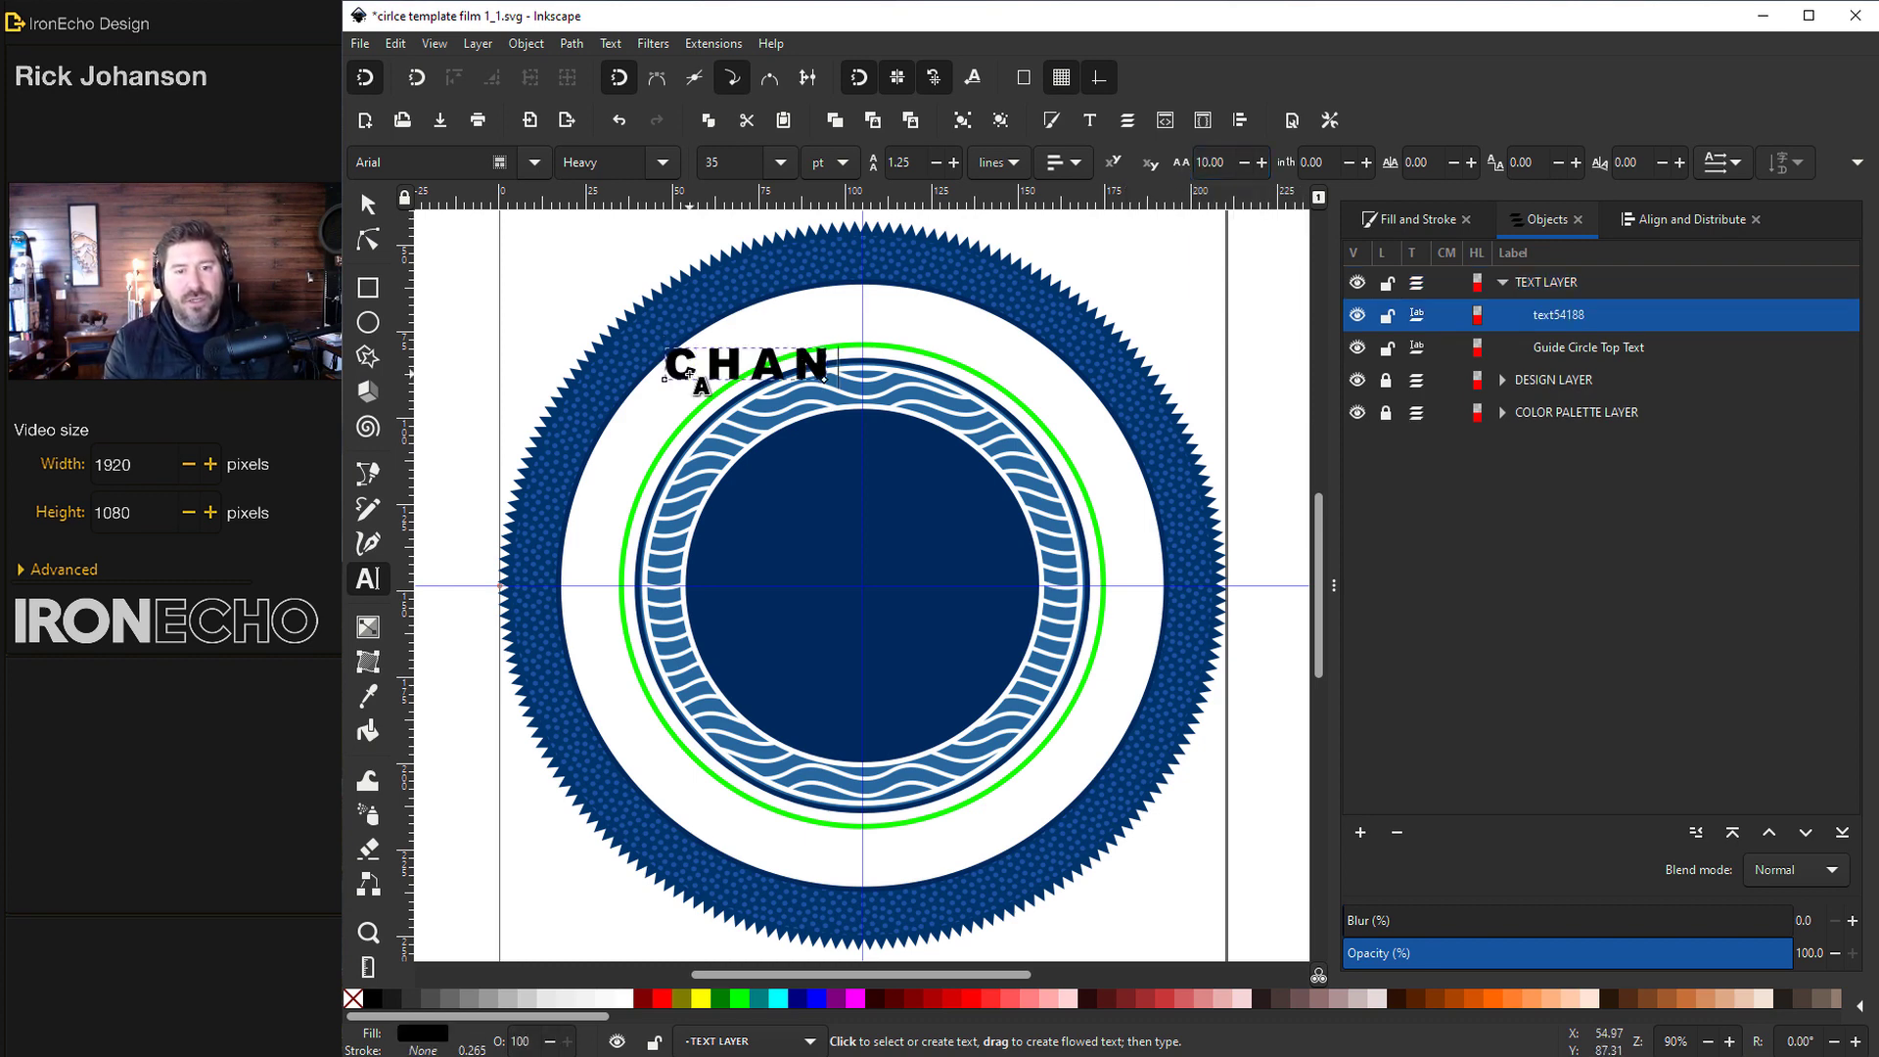
pyautogui.write('GE THE FONT')
pyautogui.press('F1')
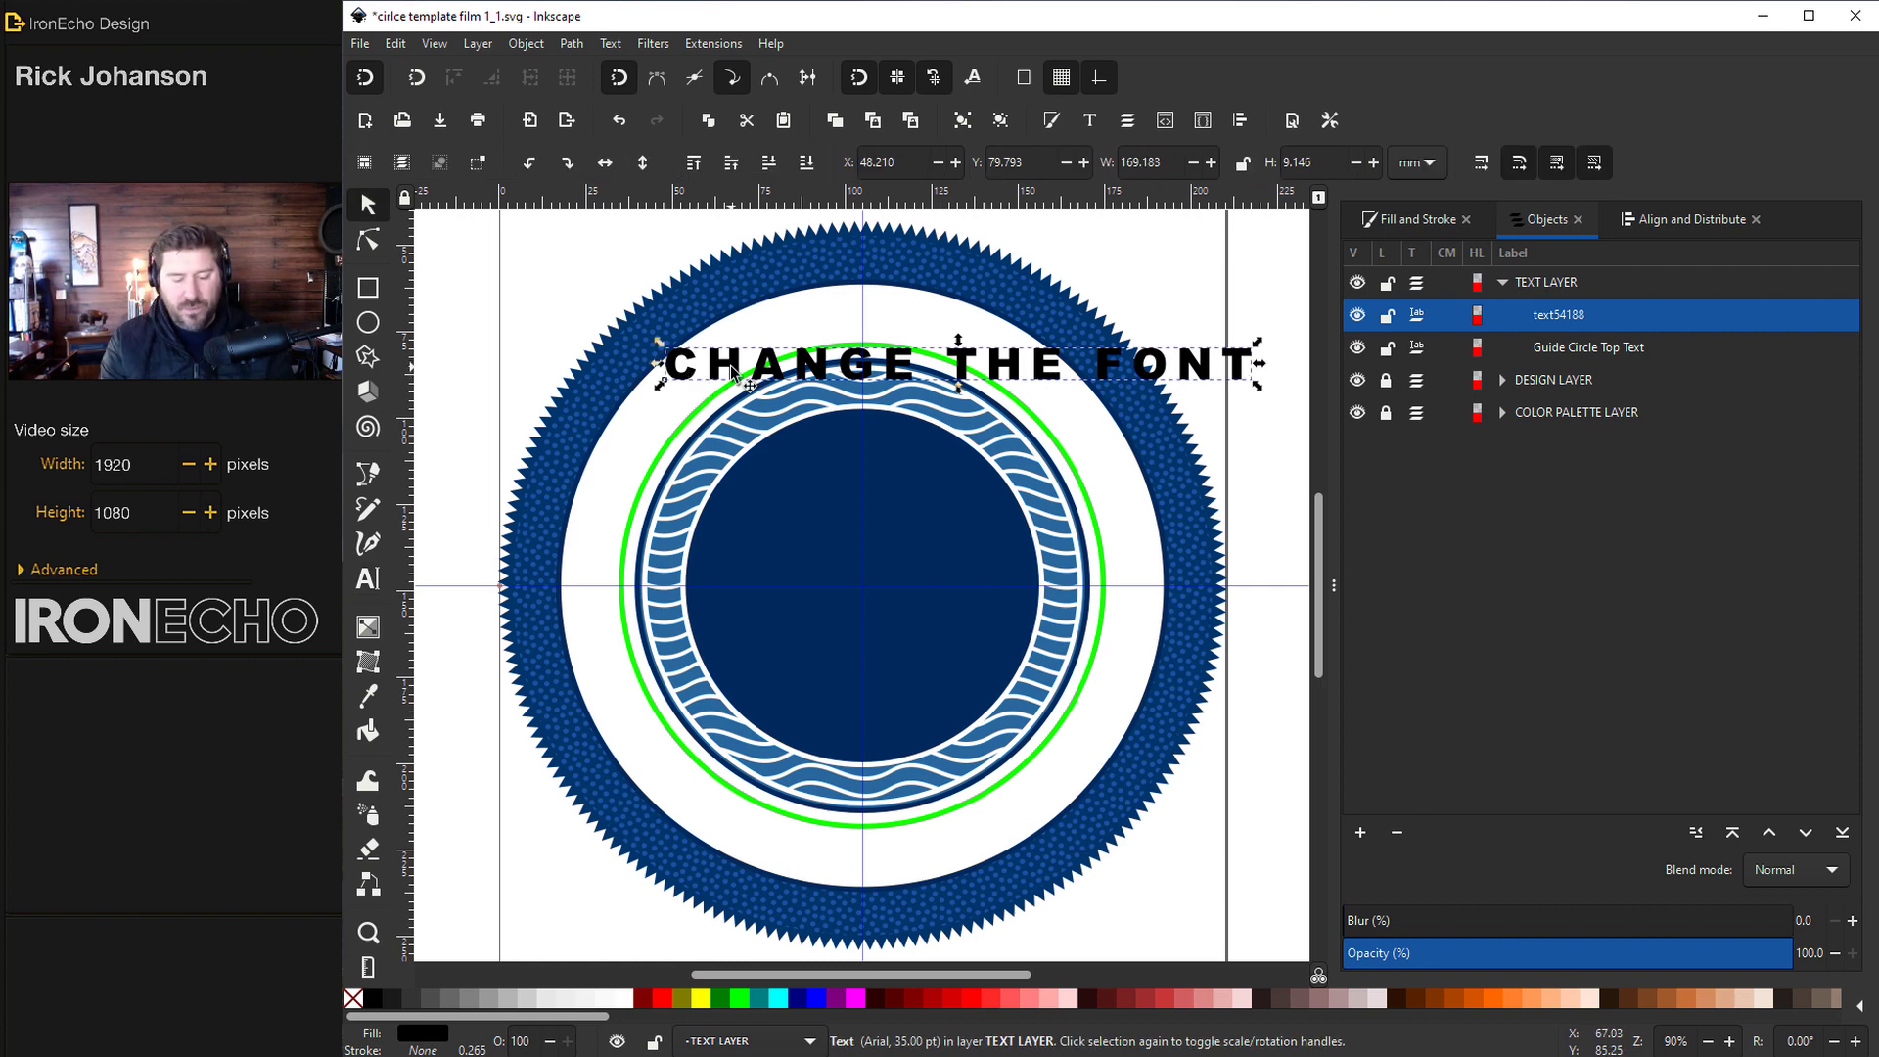
# Move the text above the guide circle, rename it, and fill it badge navy 002a5eff
pyautogui.moveTo(730, 366); pyautogui.dragTo(675, 324)
pyautogui.doubleClick(1599, 315)
pyautogui.write('TO')
pyautogui.hotkey('ctrl', 'shift', 'f')
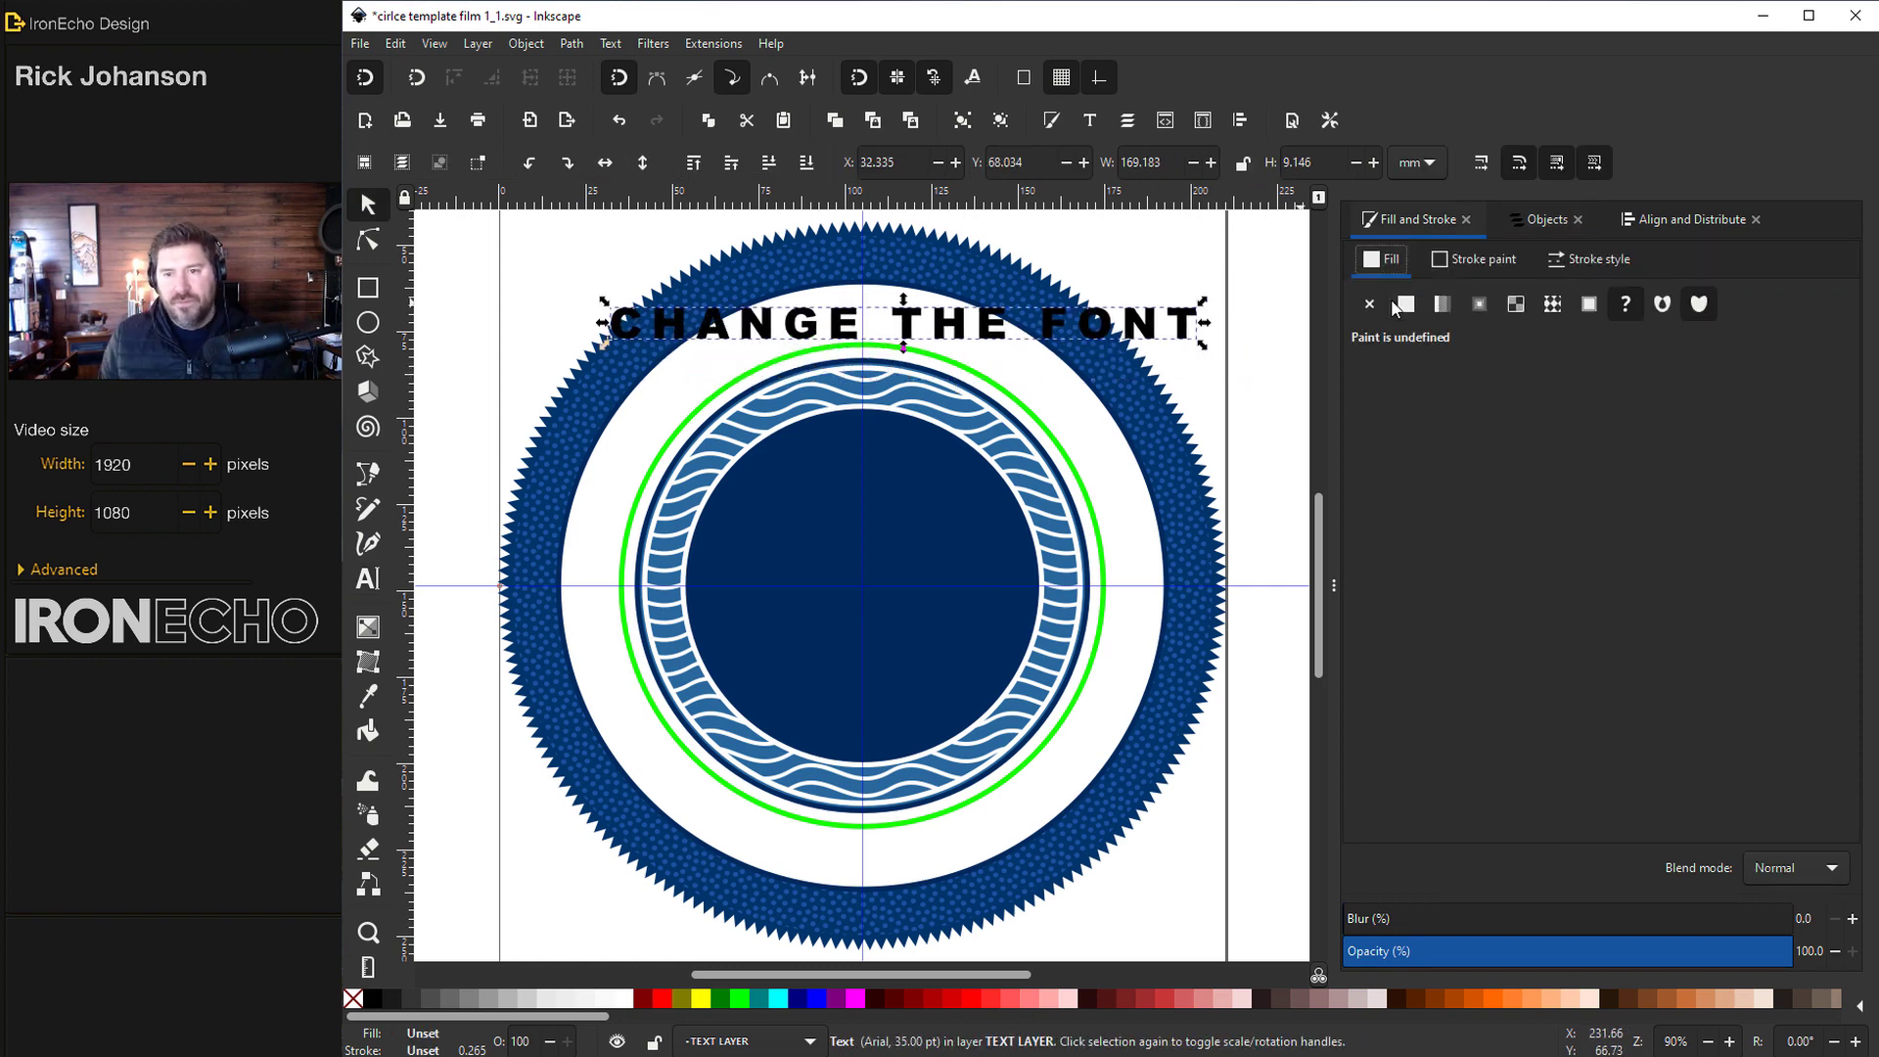
pyautogui.click(1405, 303)
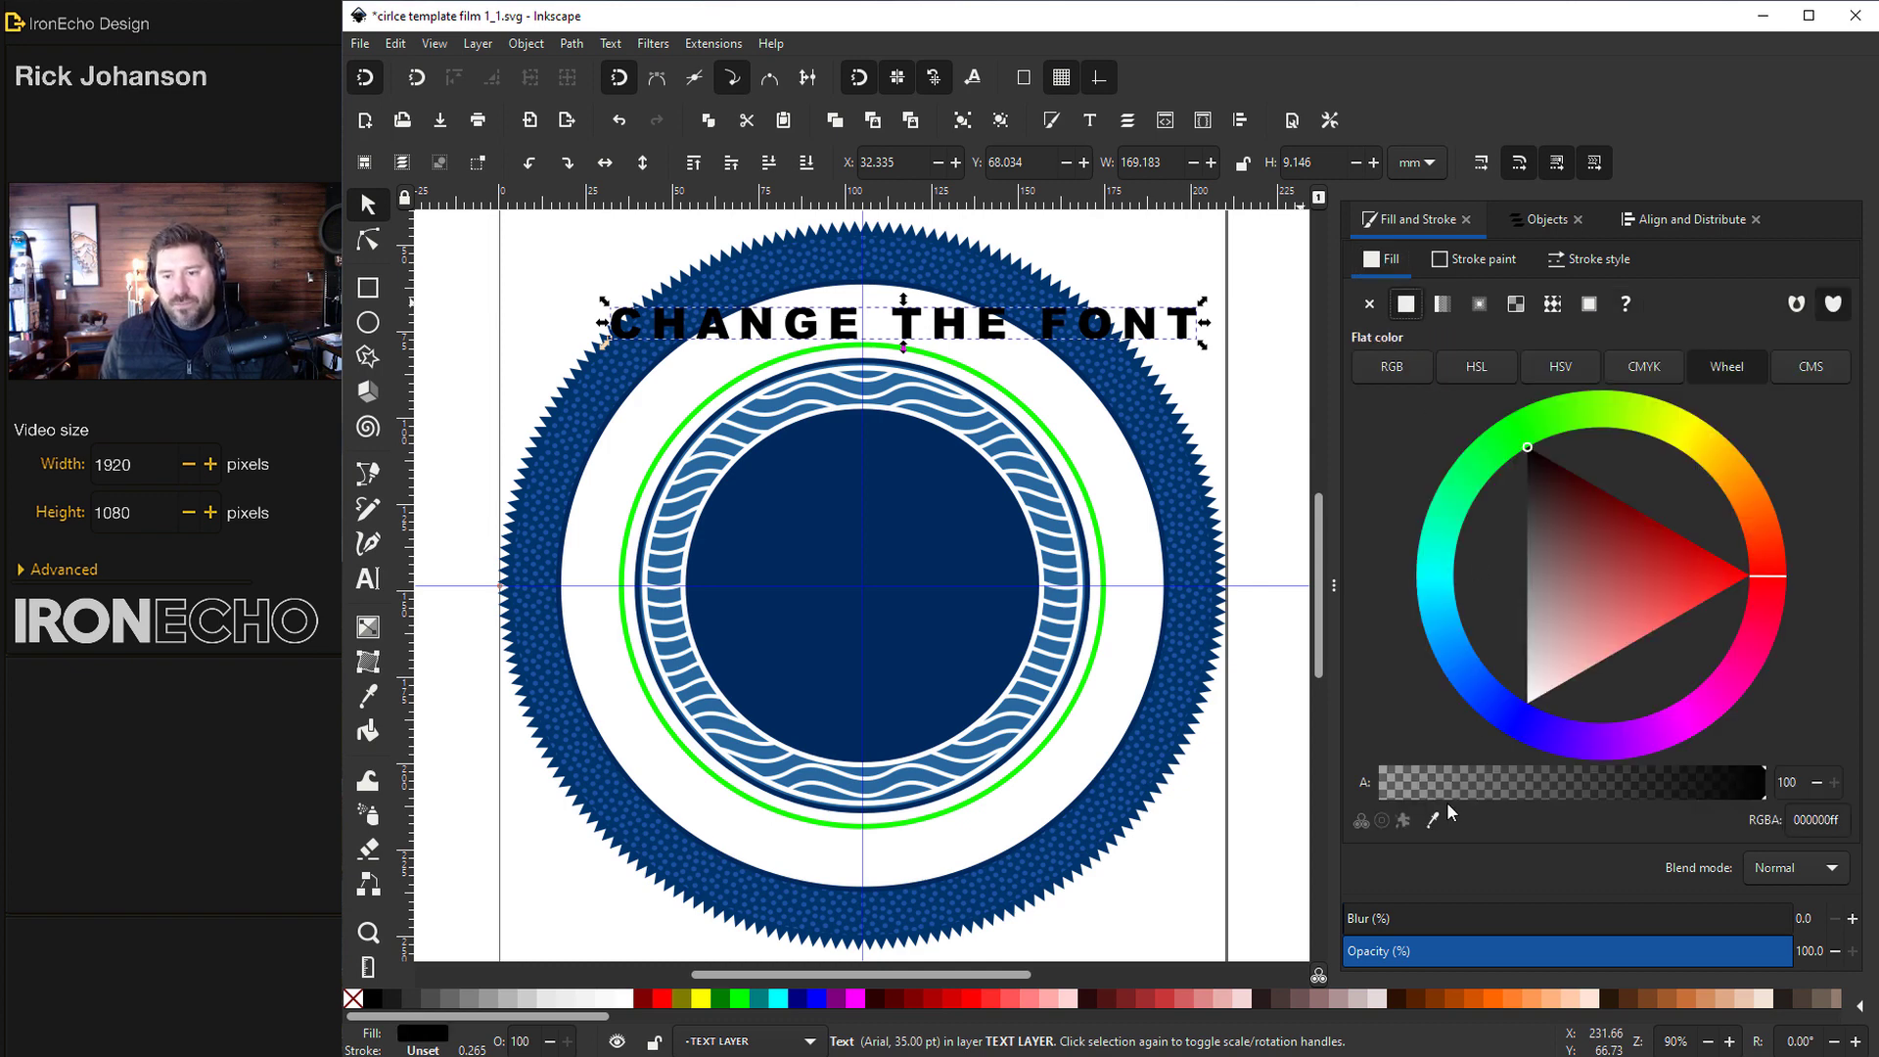
pyautogui.press('d')
pyautogui.click(824, 358)
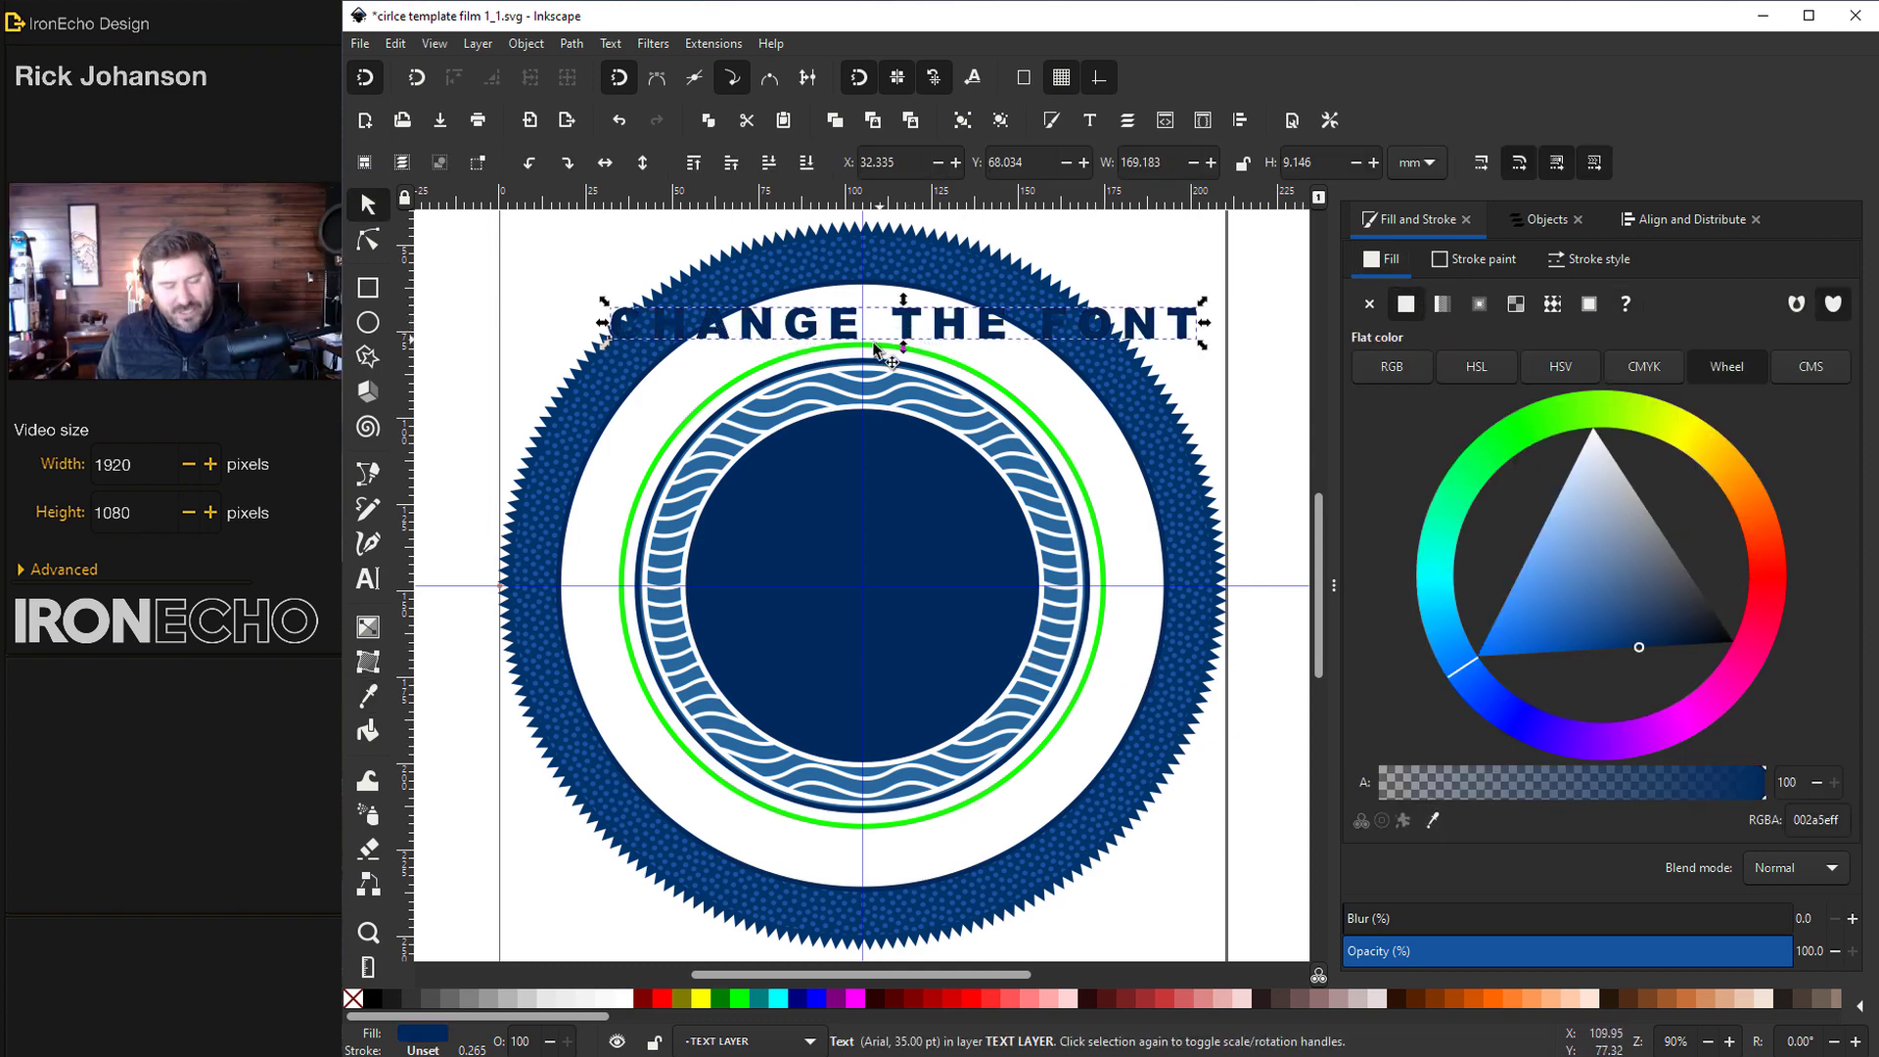
# Put the text on the guide circle path and rotate the circle to bring it toward the top
pyautogui.keyDown('shift'); pyautogui.click(715, 390); pyautogui.keyUp('shift')
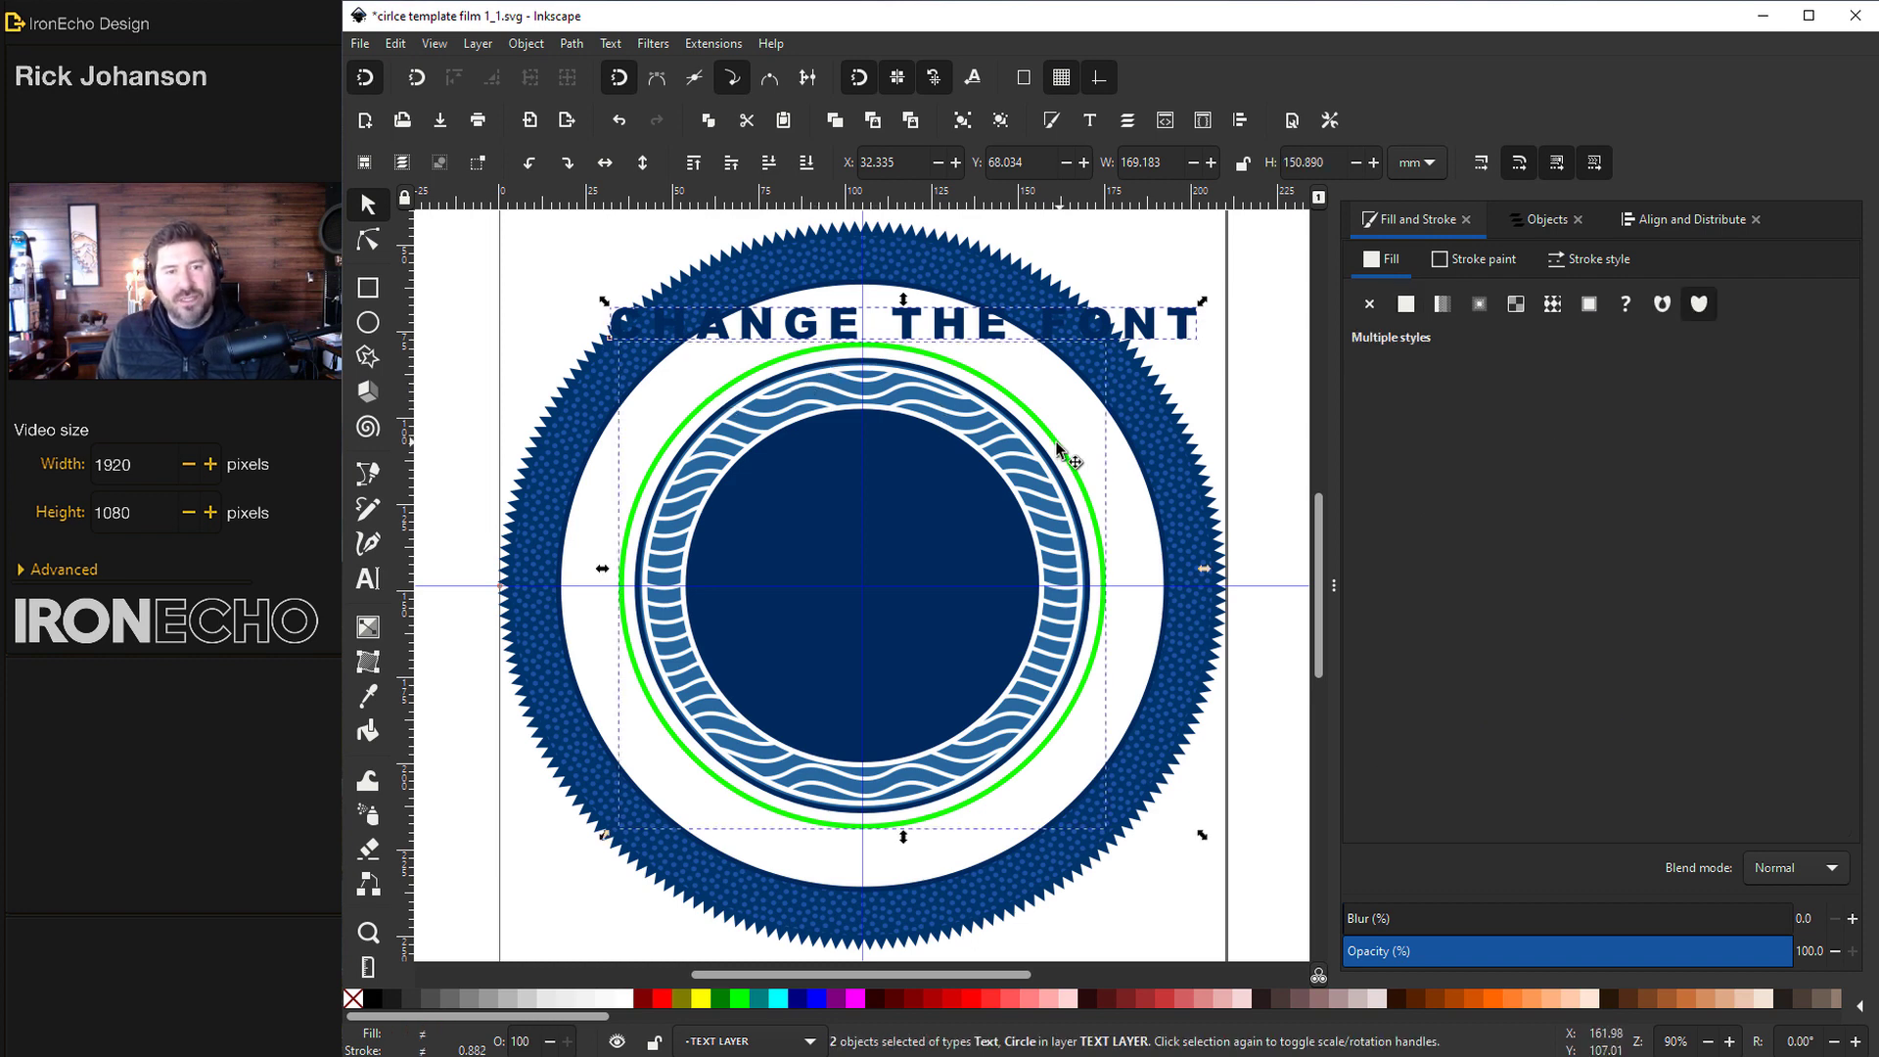
pyautogui.click(608, 44)
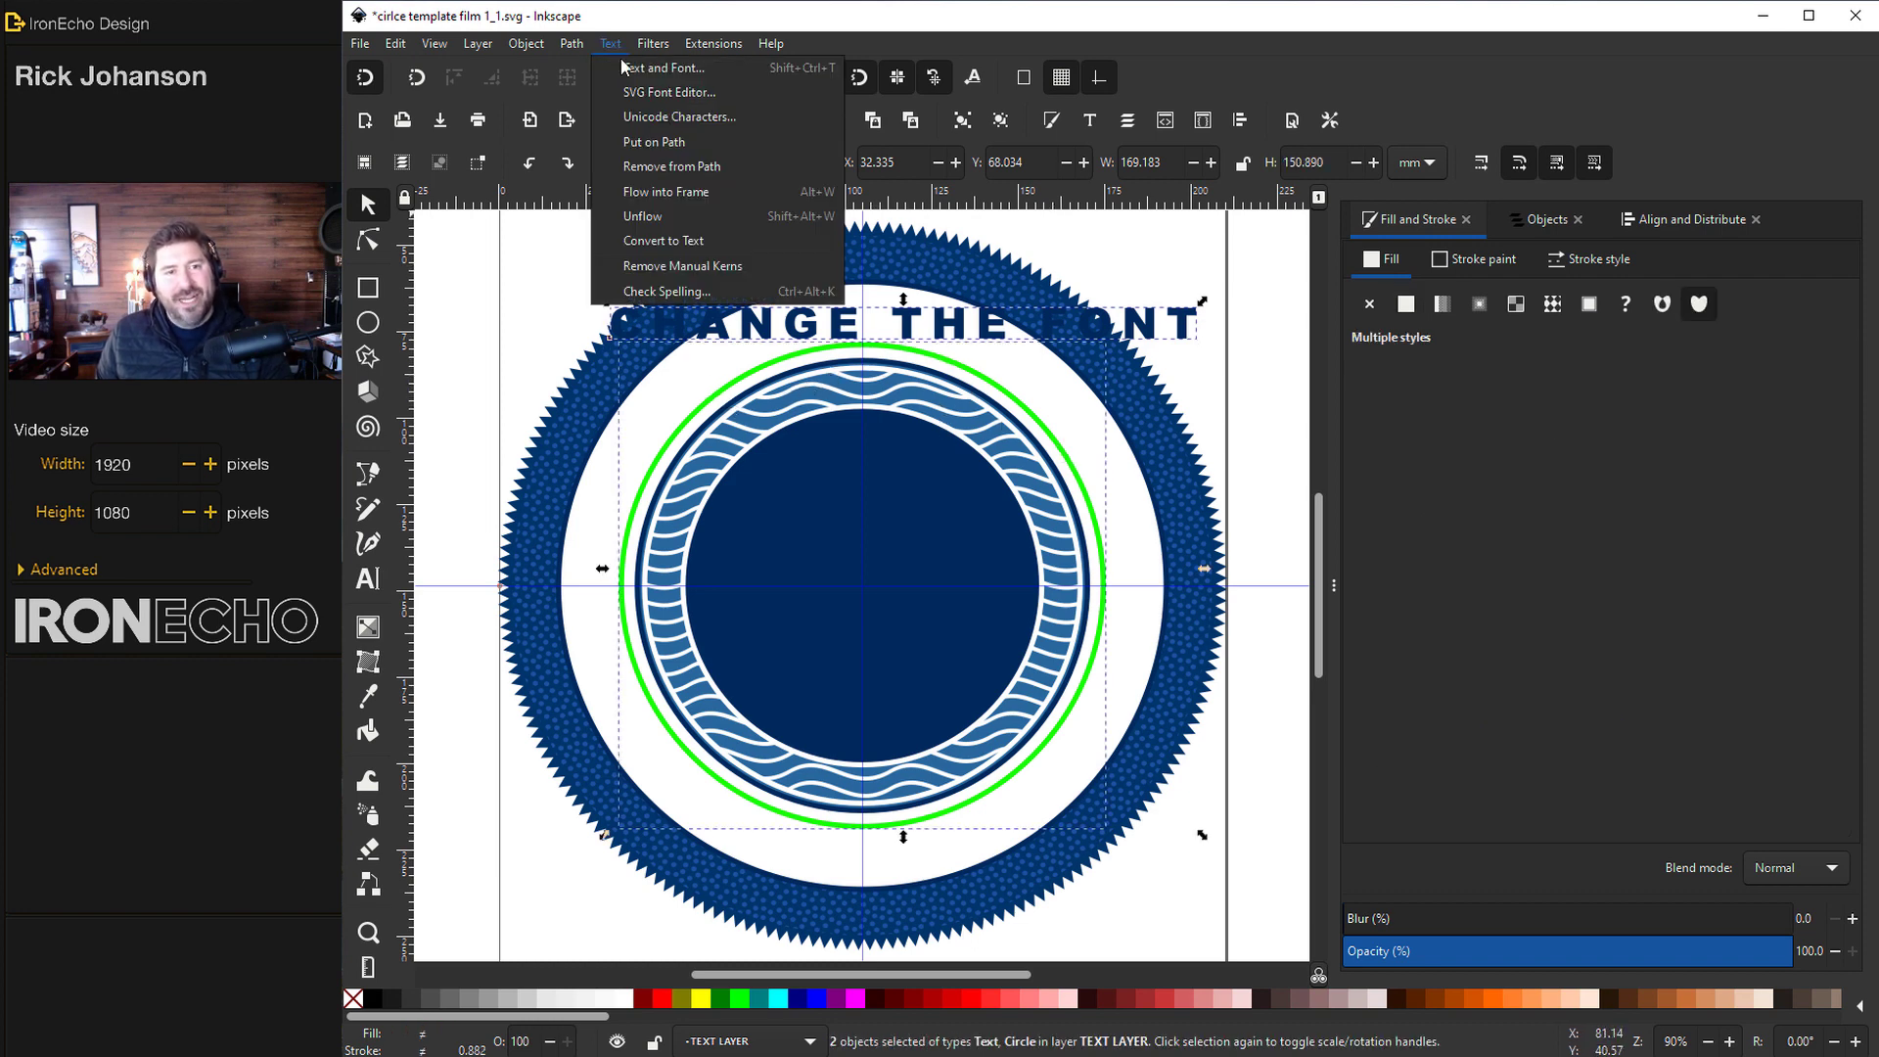
pyautogui.click(640, 139)
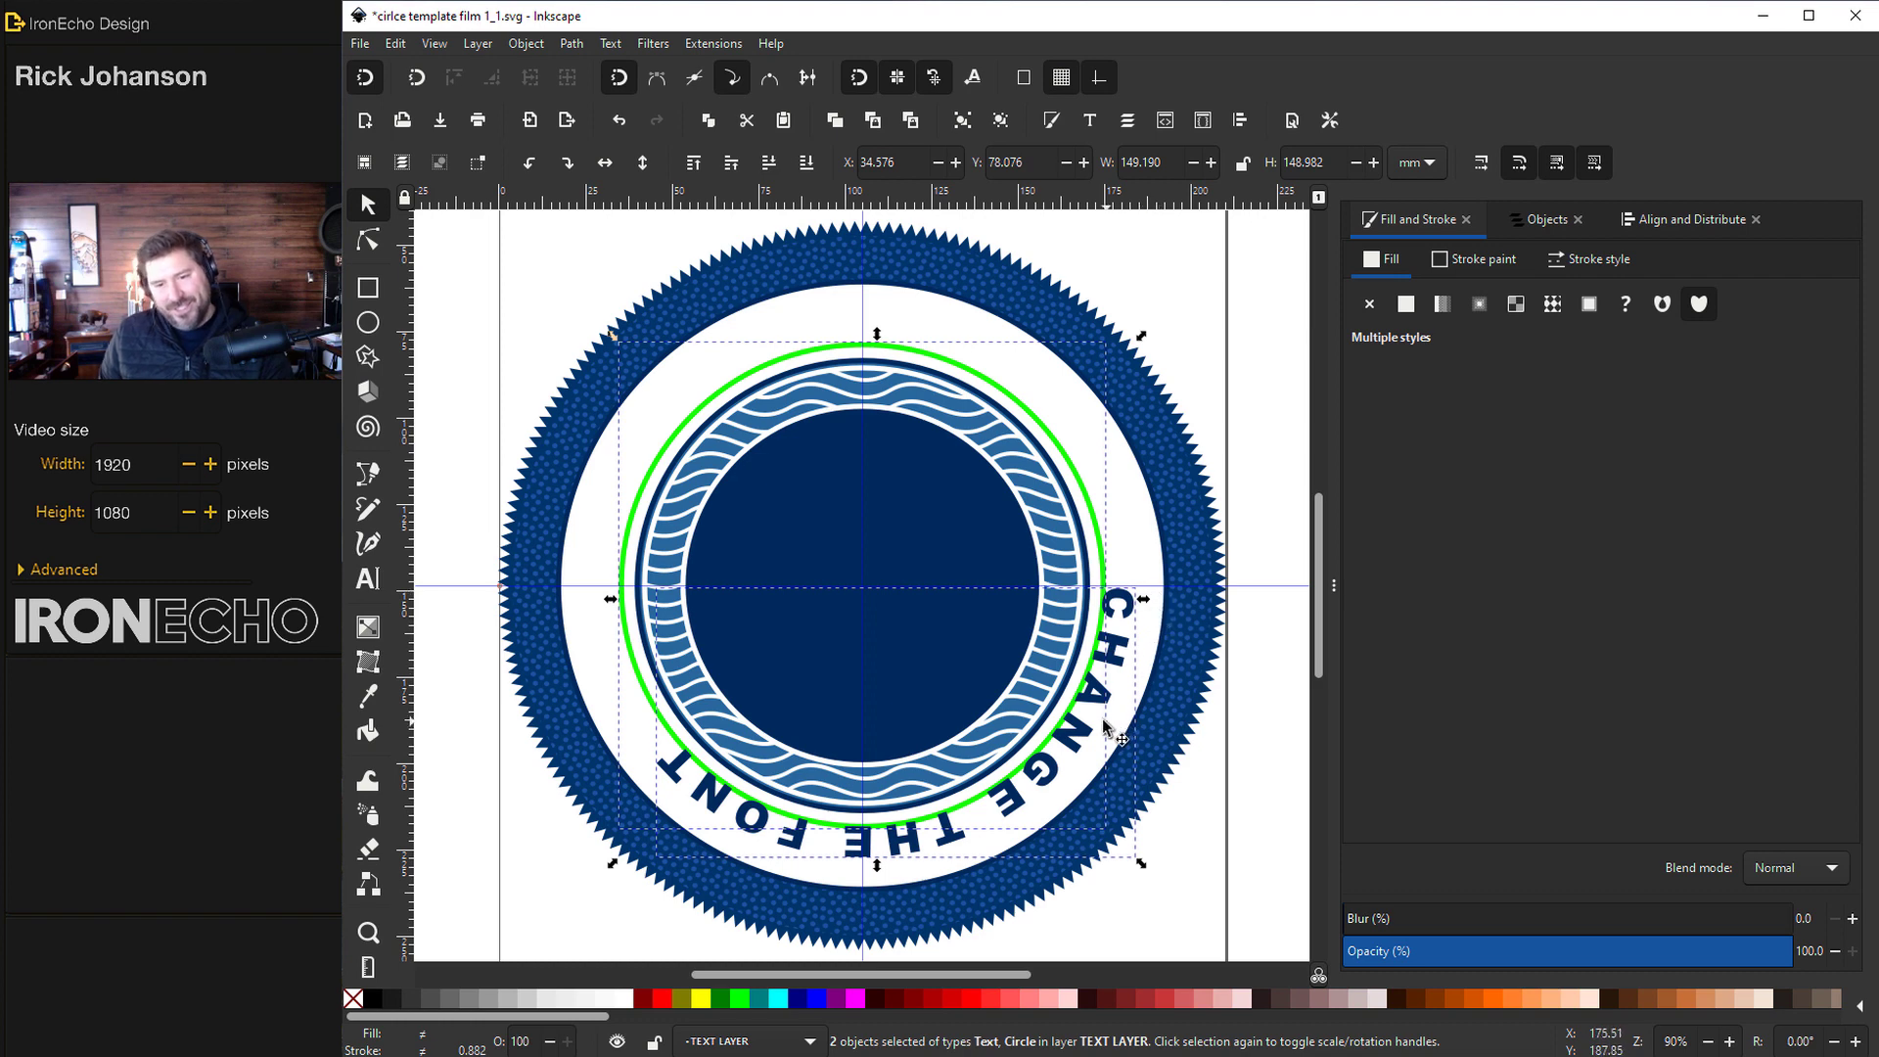
pyautogui.click(1243, 440)
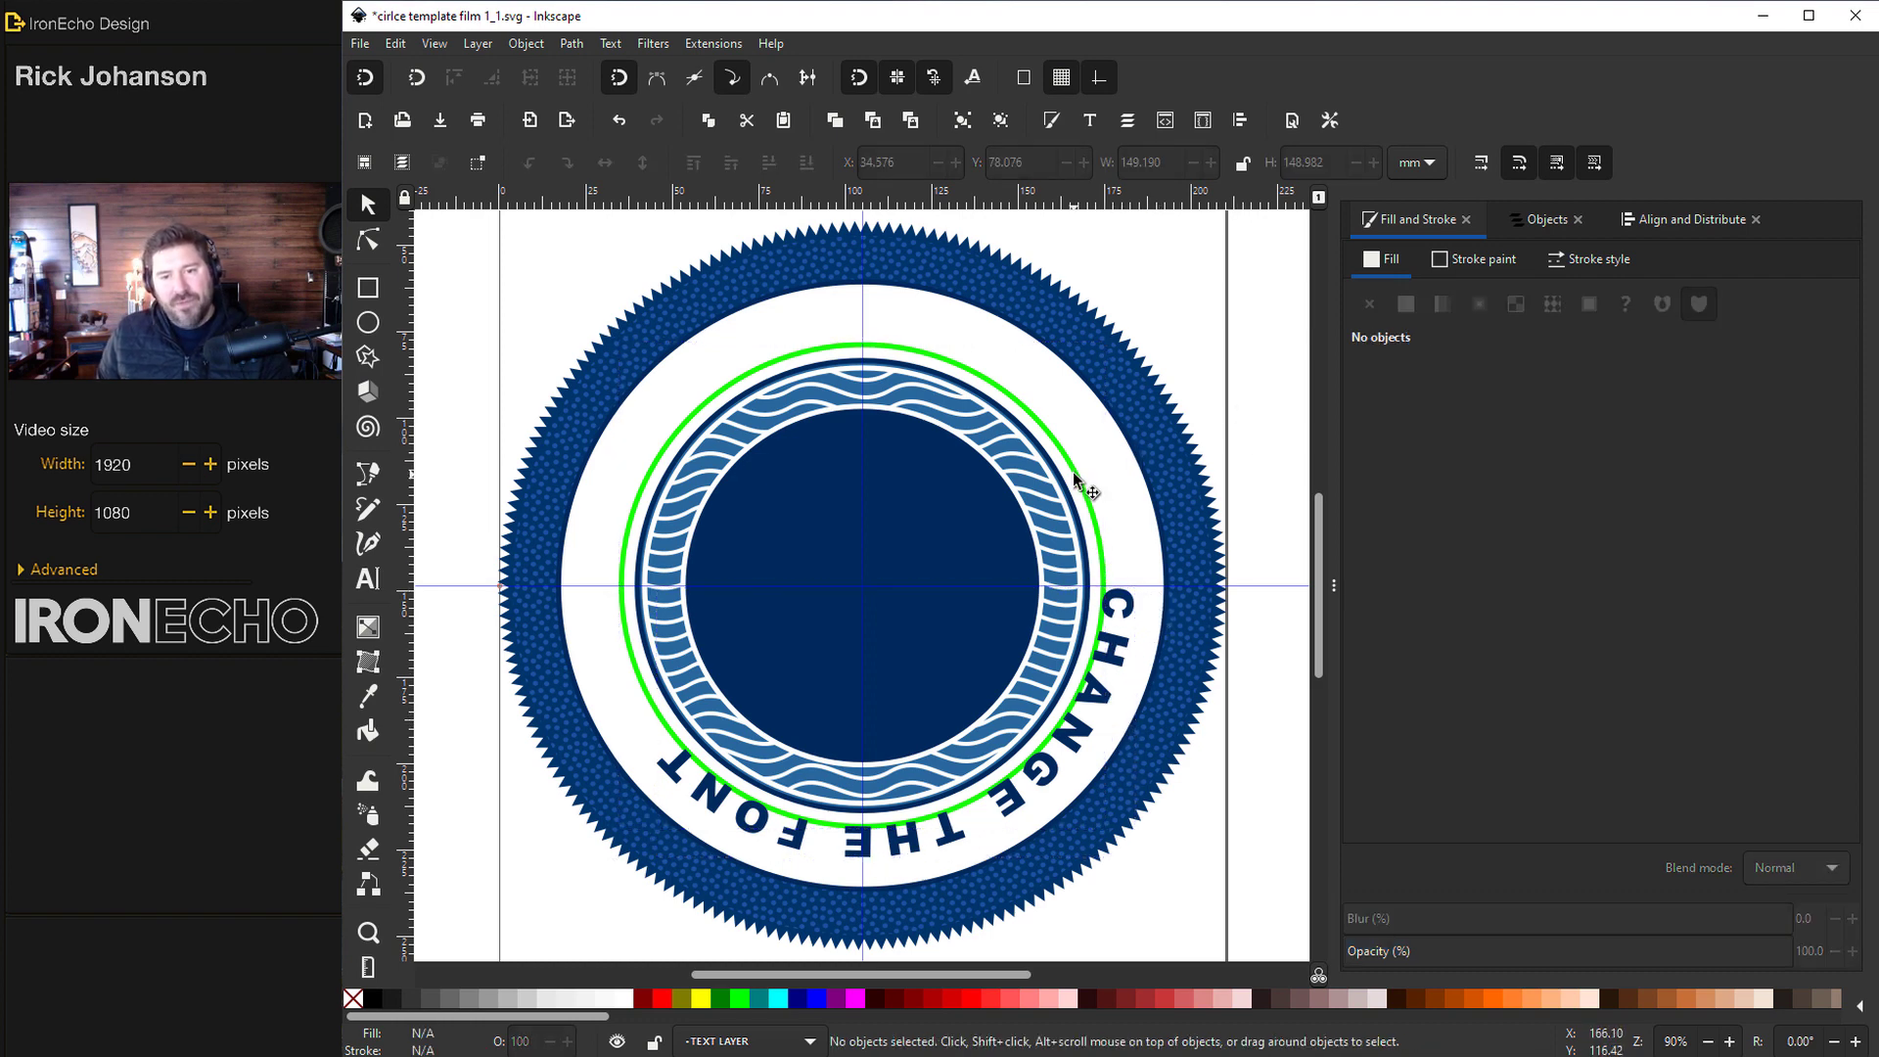
pyautogui.click(1077, 471)
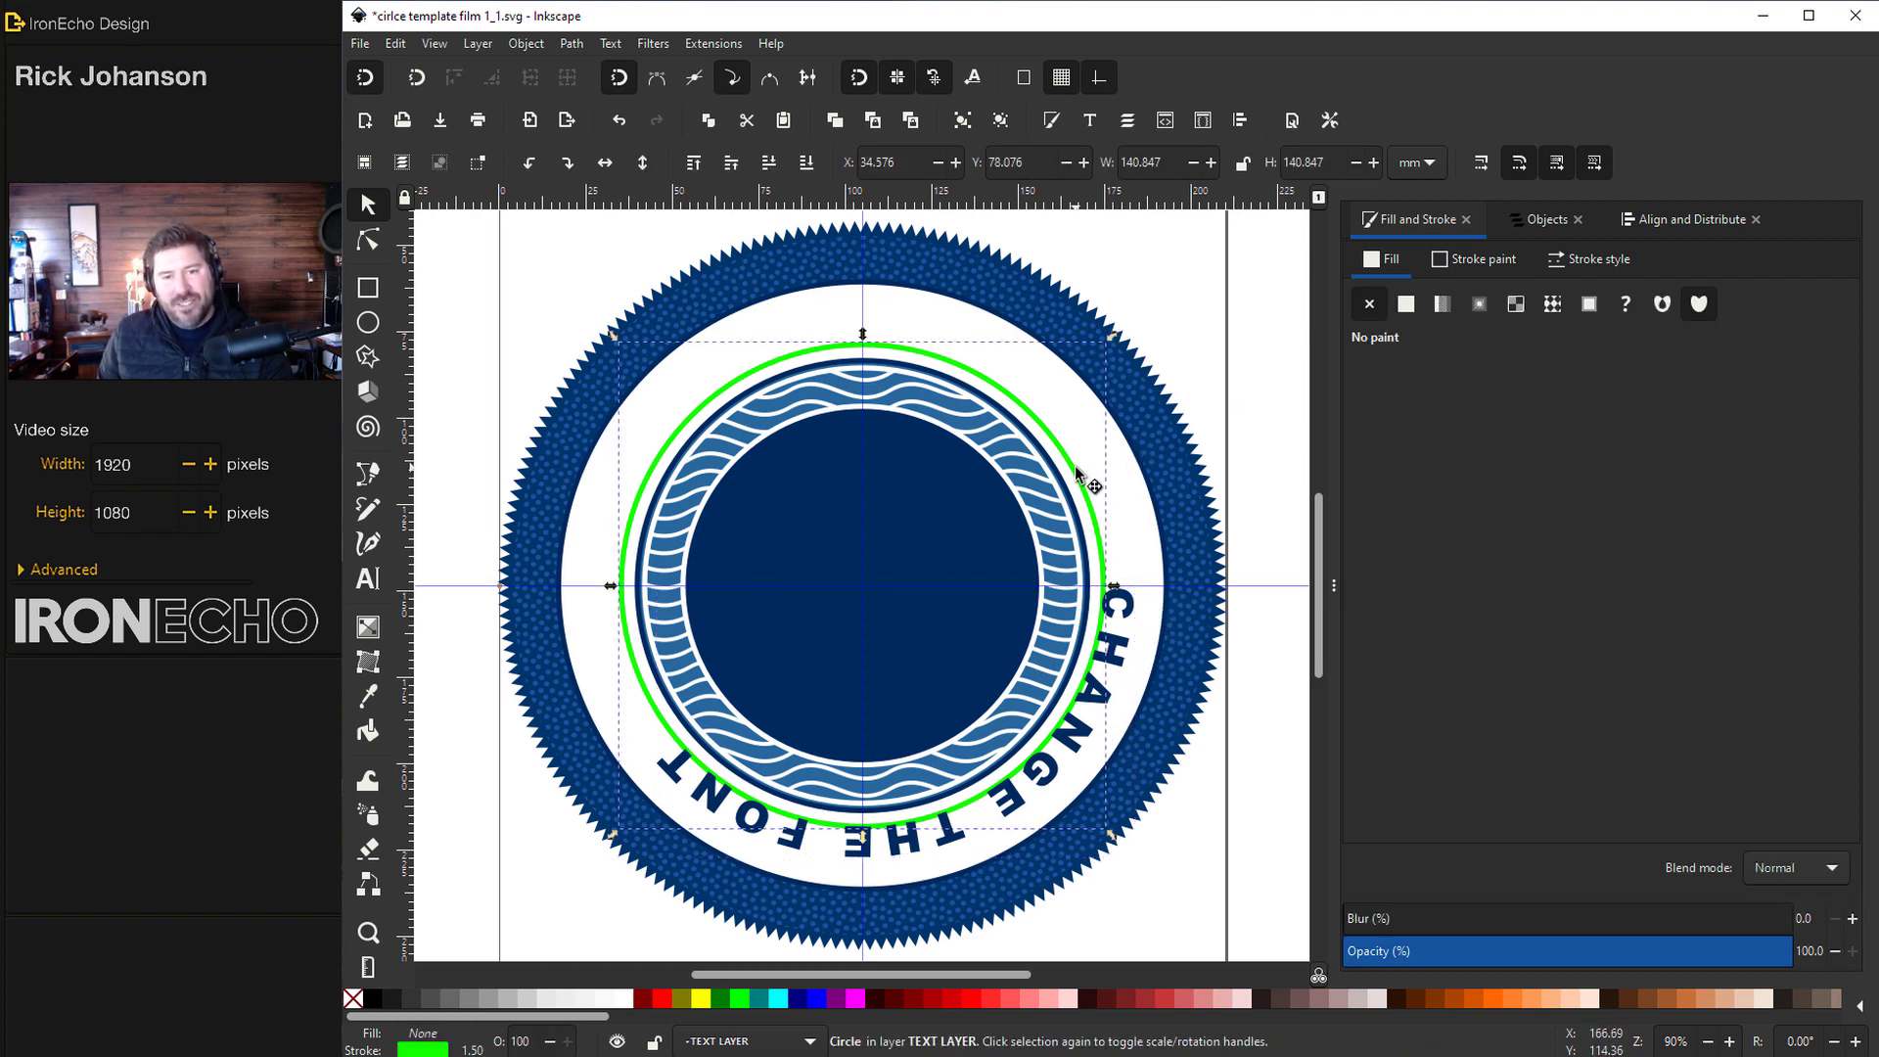
pyautogui.click(1076, 471)
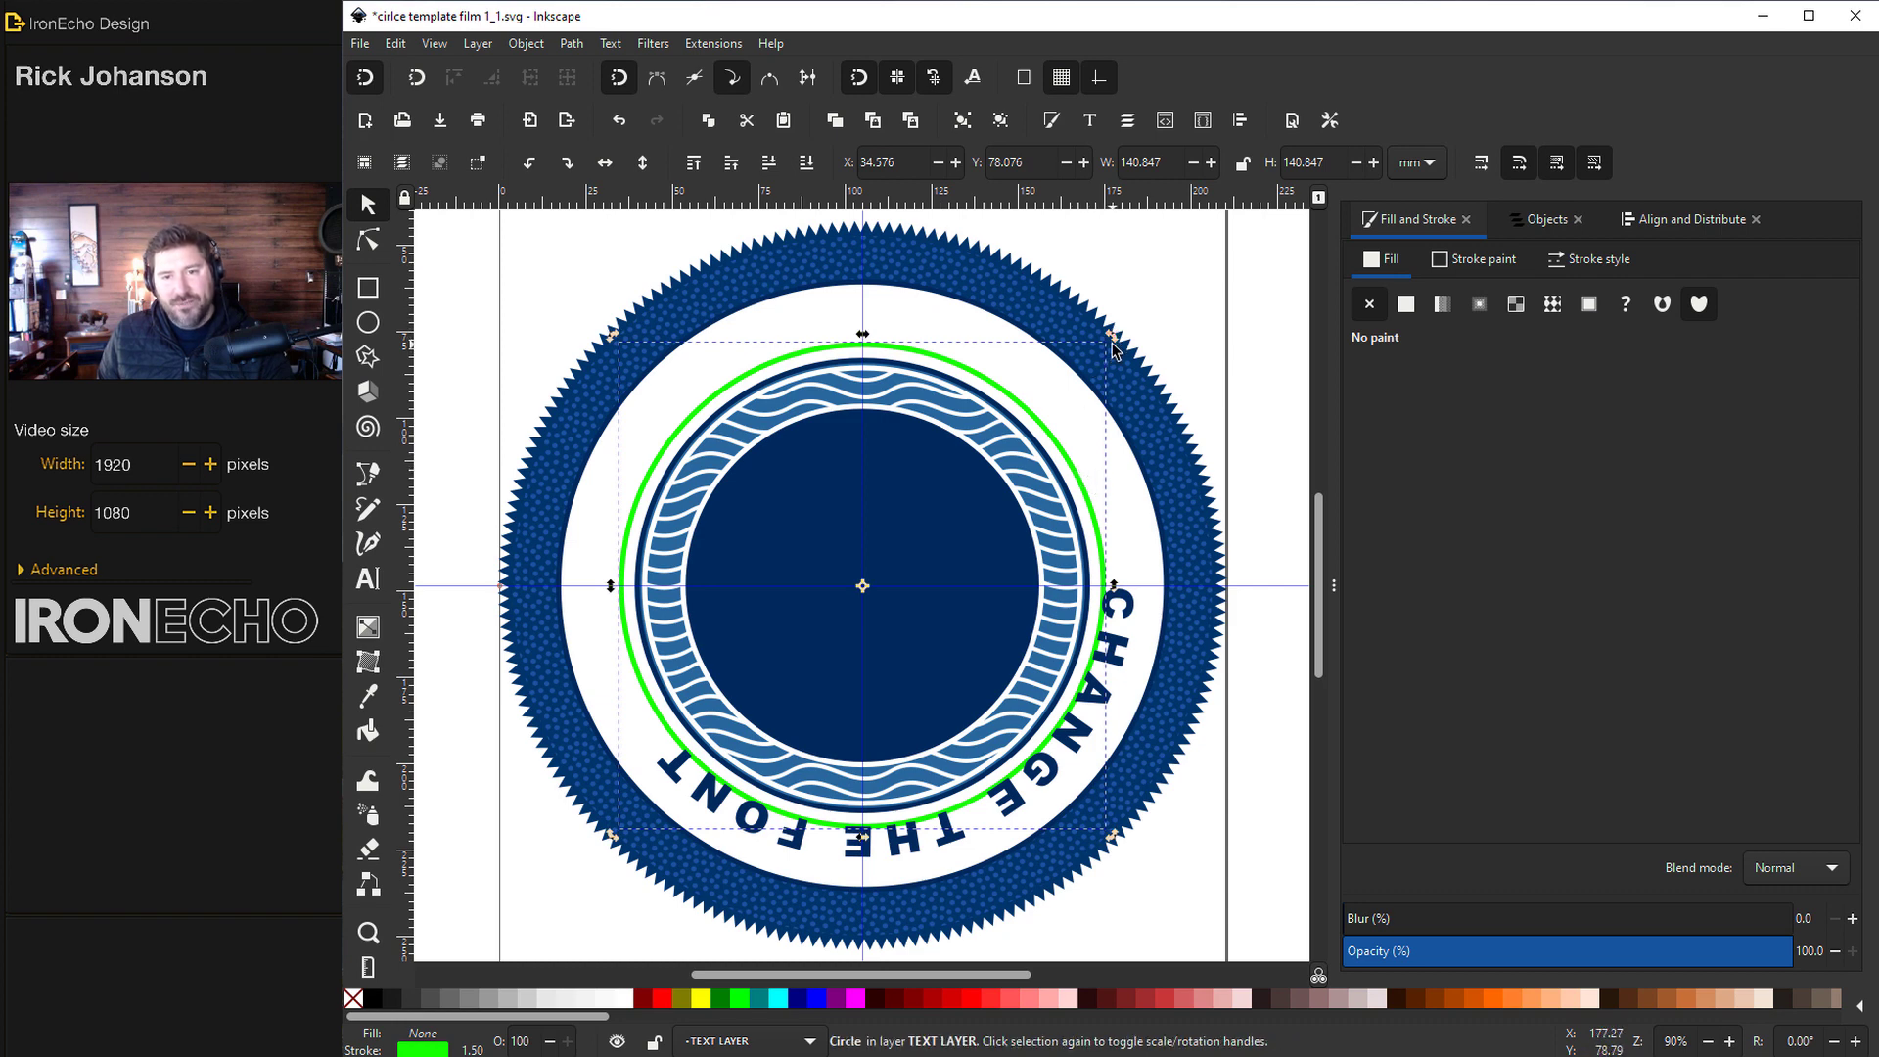
pyautogui.moveTo(1114, 331)
pyautogui.mouseDown()
pyautogui.moveTo(1067, 294)
pyautogui.moveTo(746, 306)
pyautogui.moveTo(649, 327)
pyautogui.moveTo(590, 372)
pyautogui.moveTo(567, 532)
pyautogui.moveTo(602, 720)
pyautogui.mouseUp()
# Hide the Guide Circle Top Text circle
pyautogui.click(1546, 221)
pyautogui.click(1561, 314)
pyautogui.click(1566, 346)
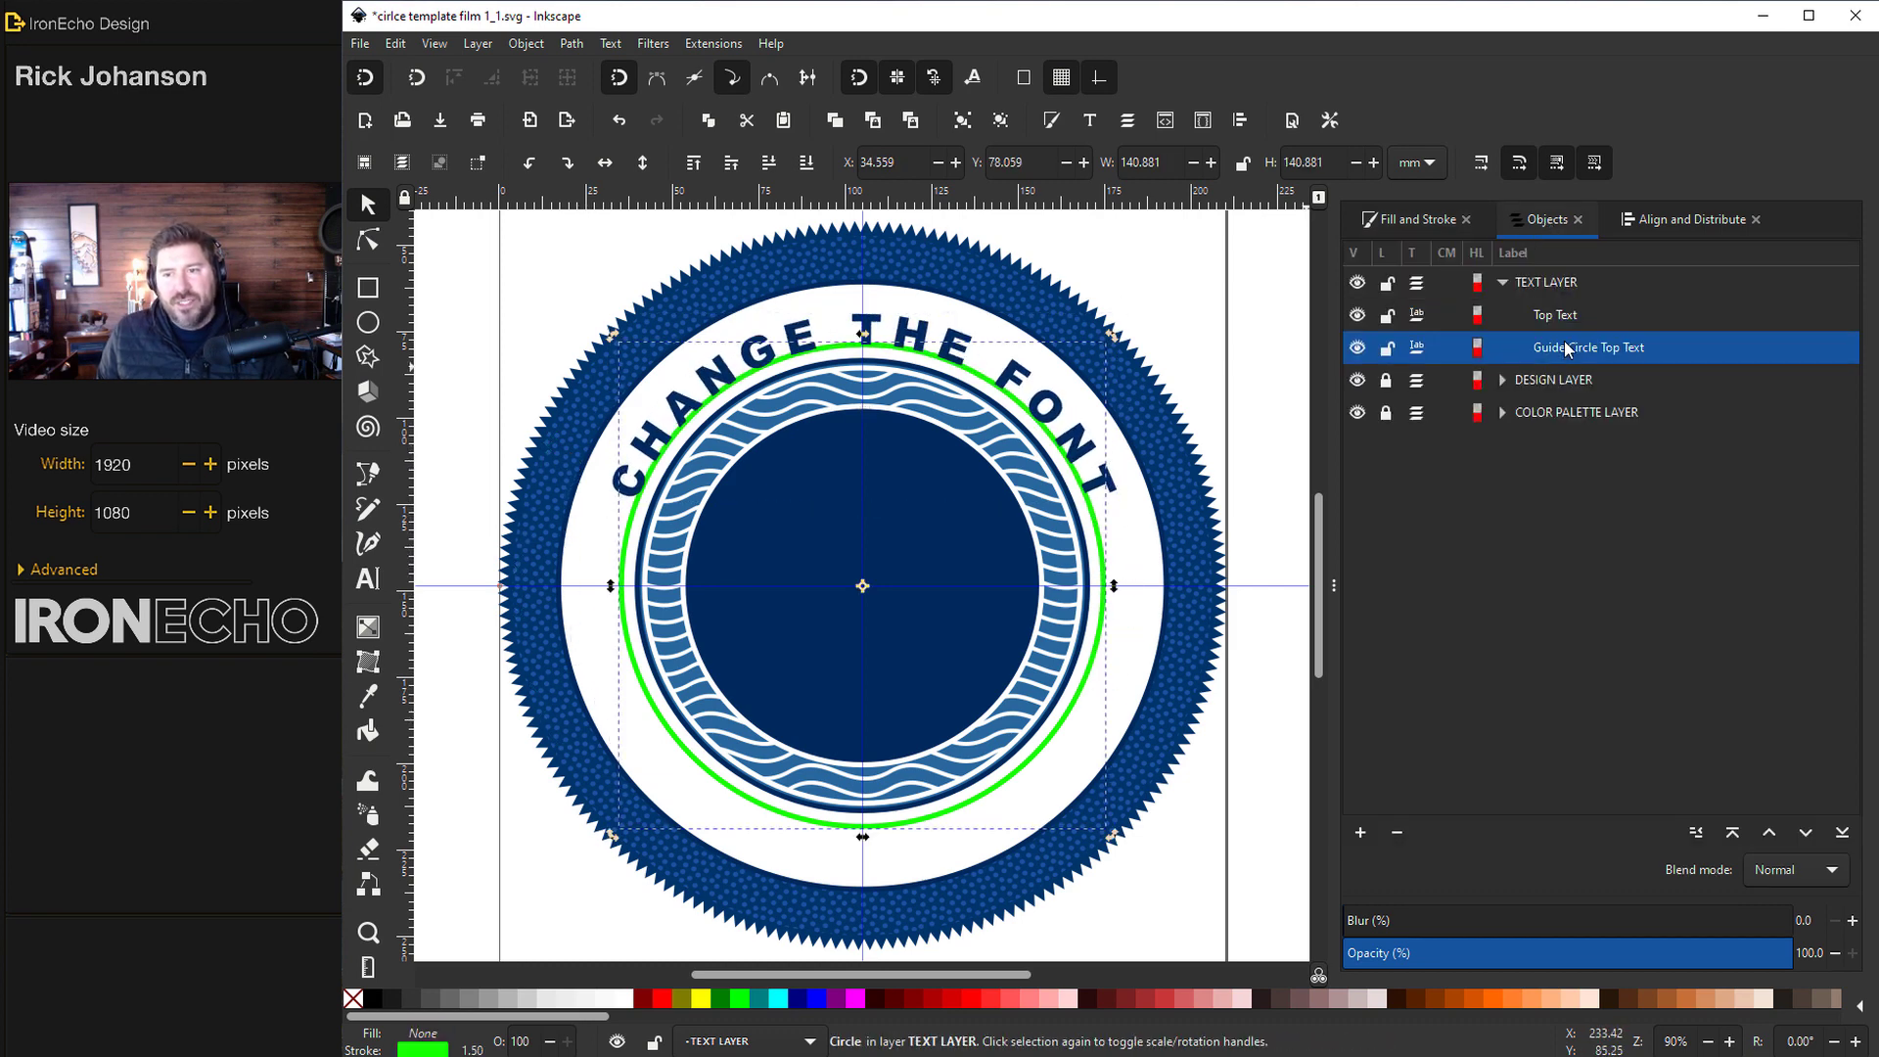
pyautogui.click(1357, 347)
# Set the curved text to 45 pt, centre it over the top, and draw a new green circle
pyautogui.click(939, 342)
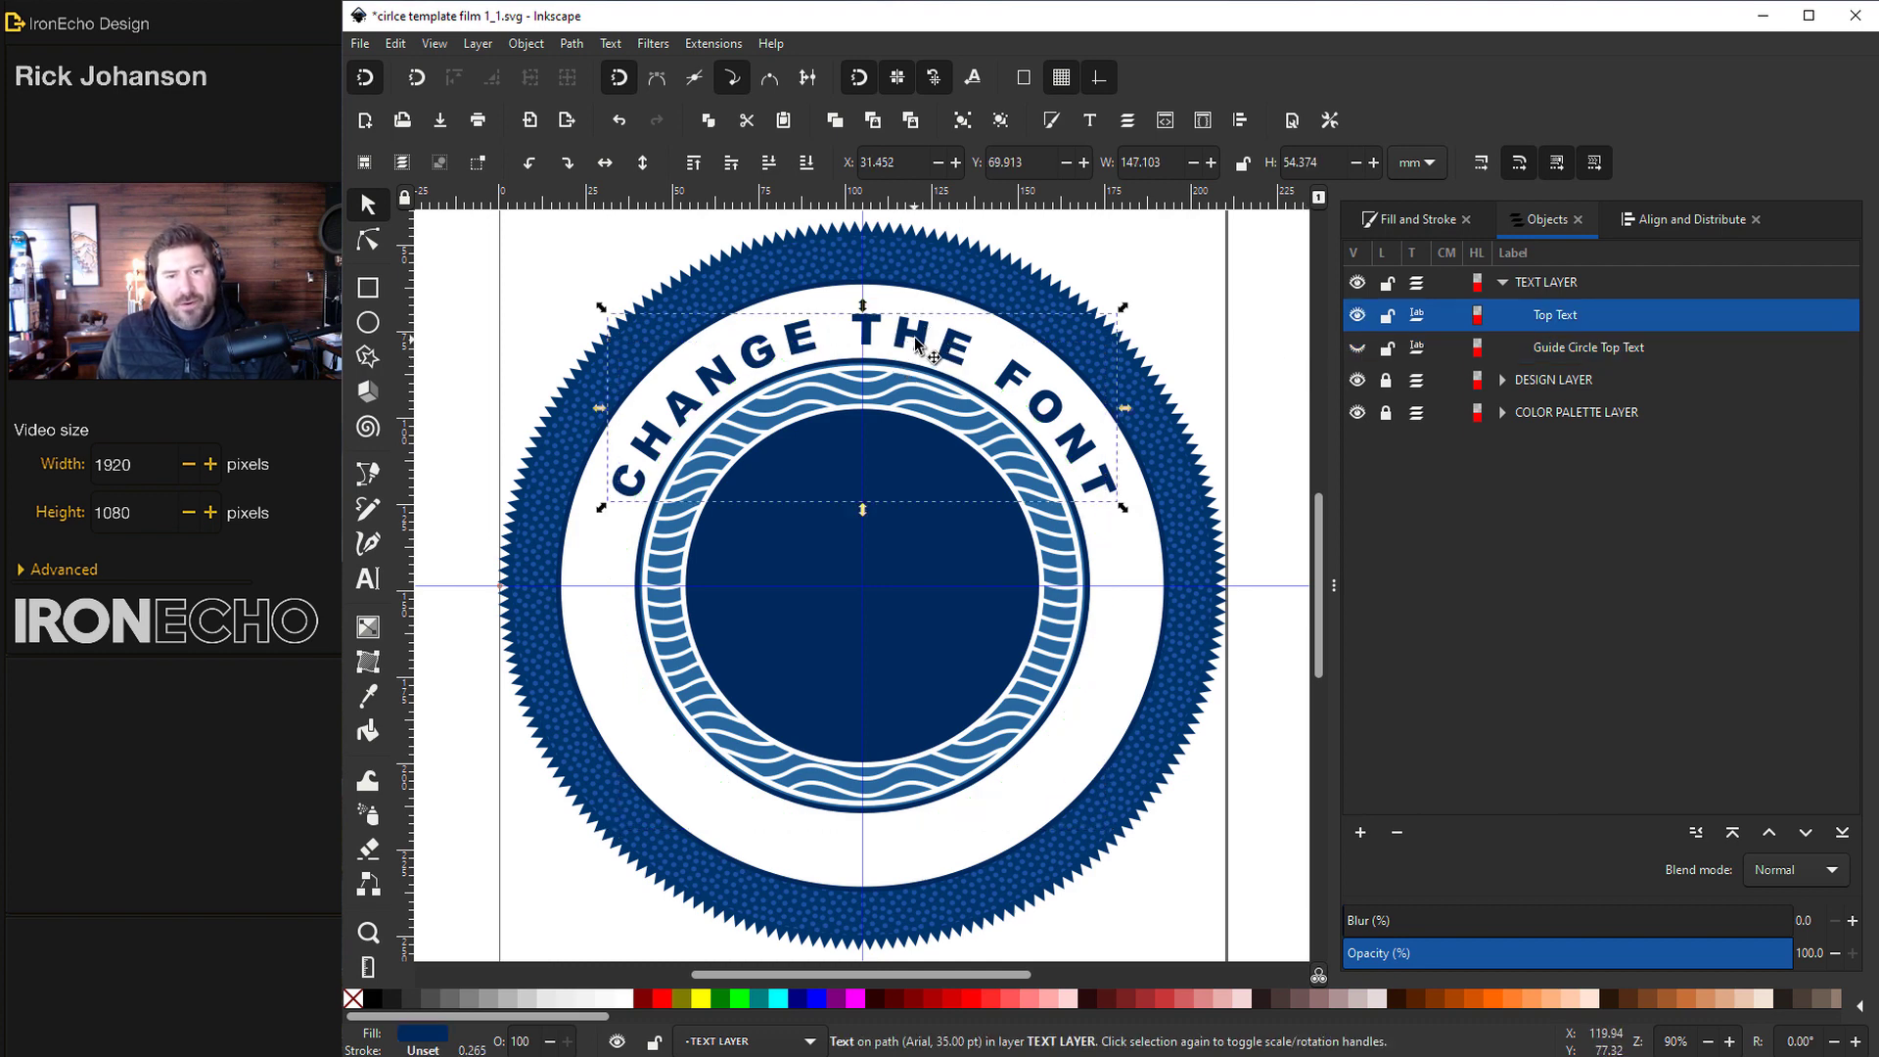
pyautogui.doubleClick(920, 344)
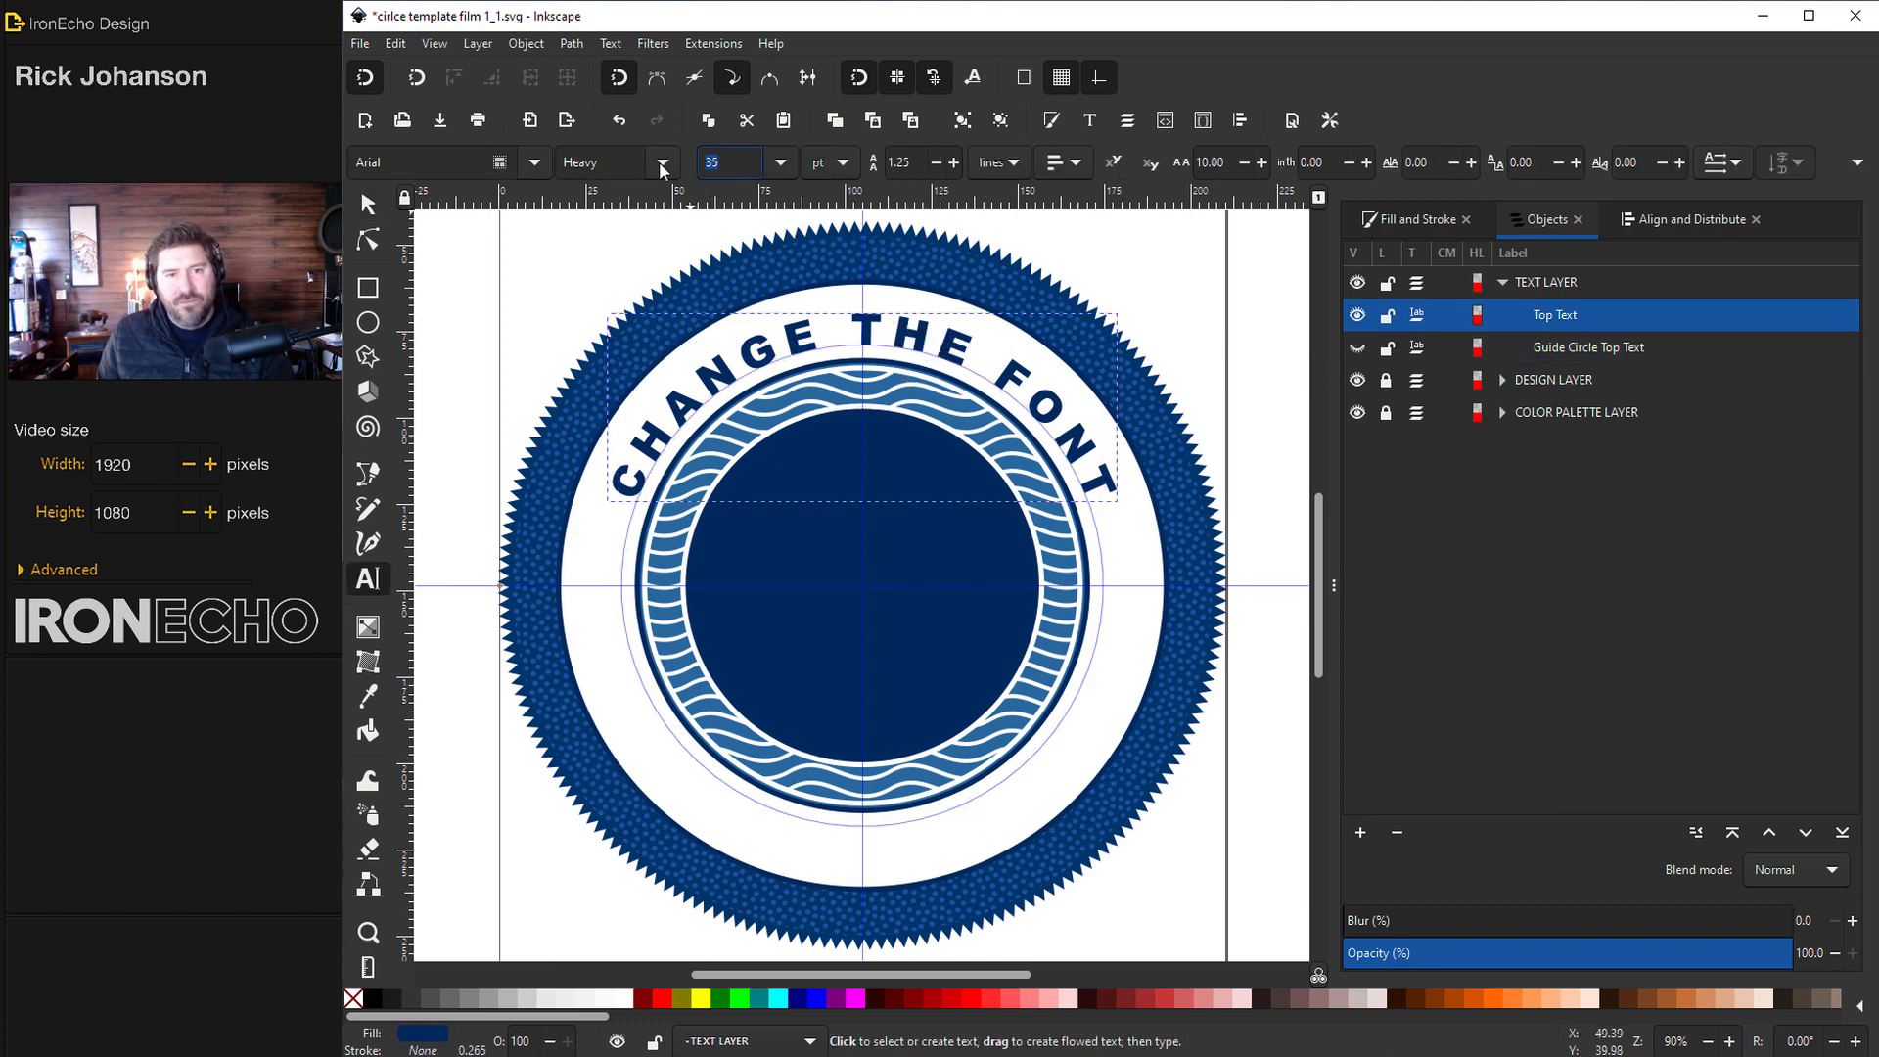
pyautogui.write('45')
pyautogui.press('Return')
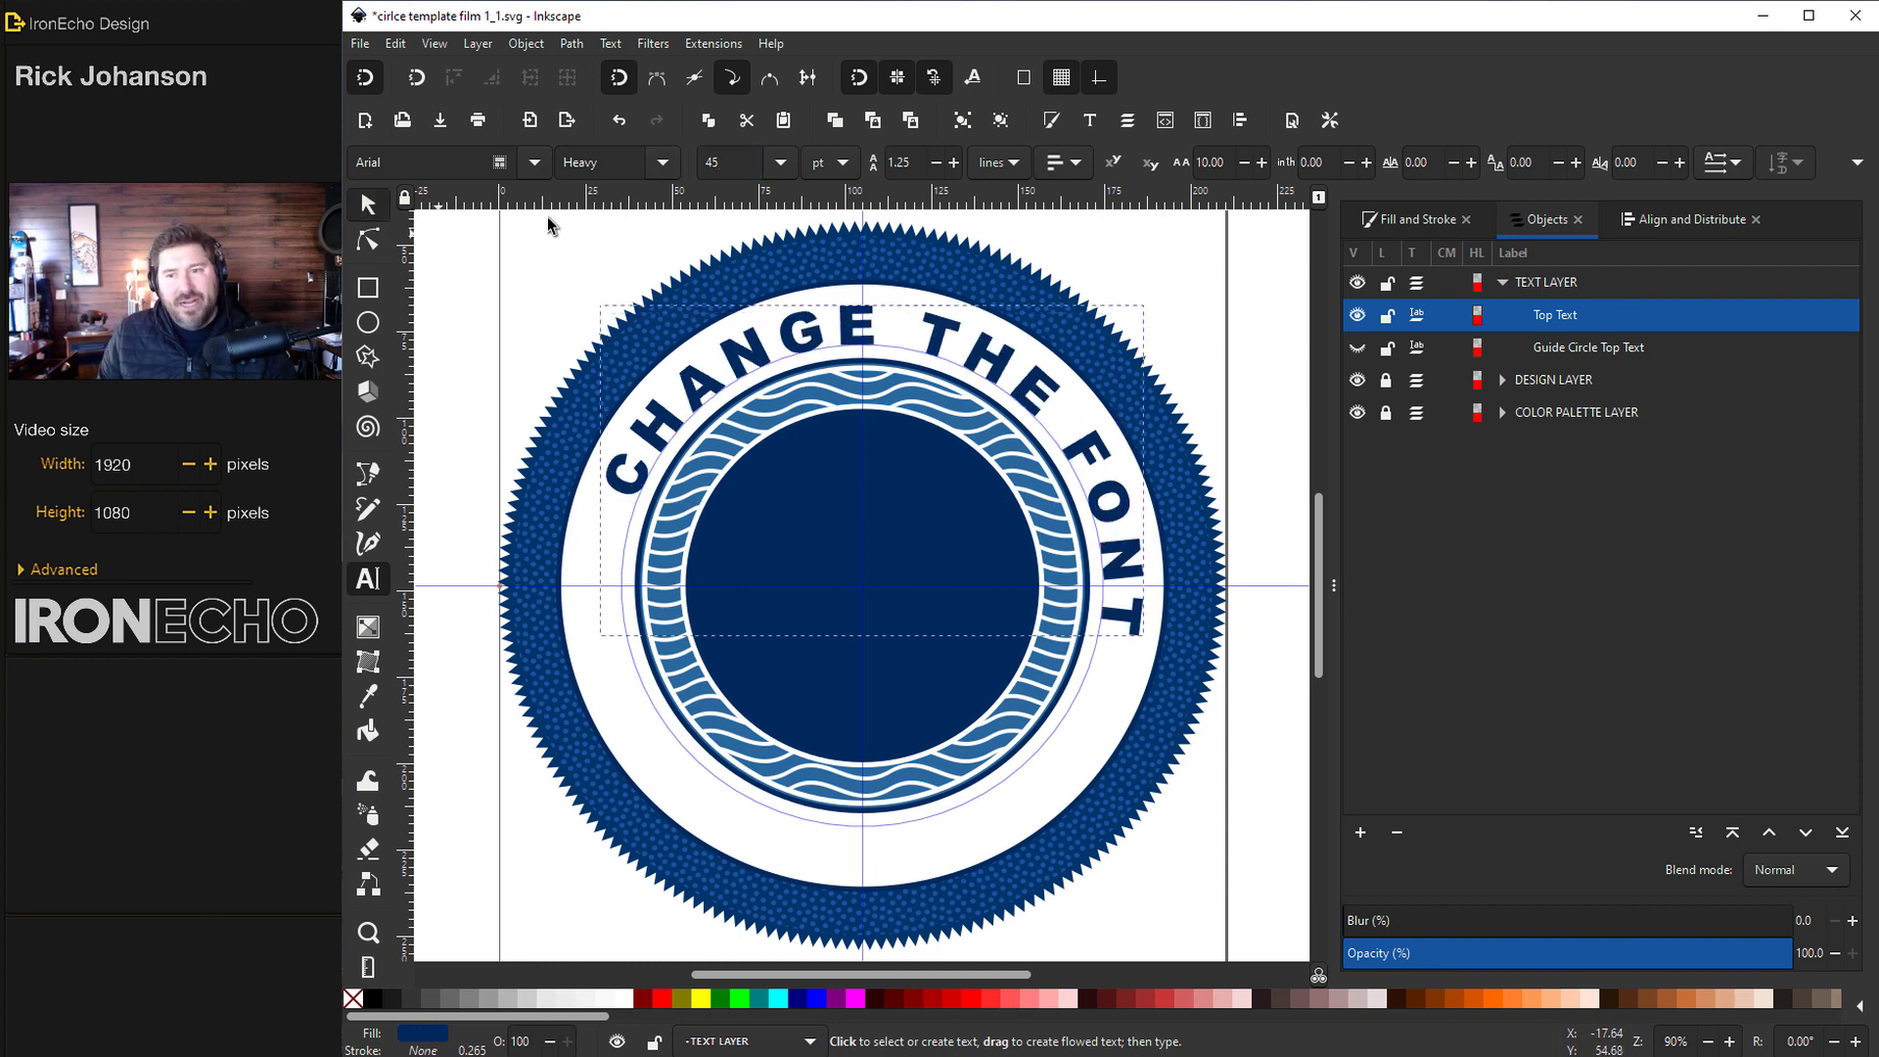
pyautogui.press('F1')
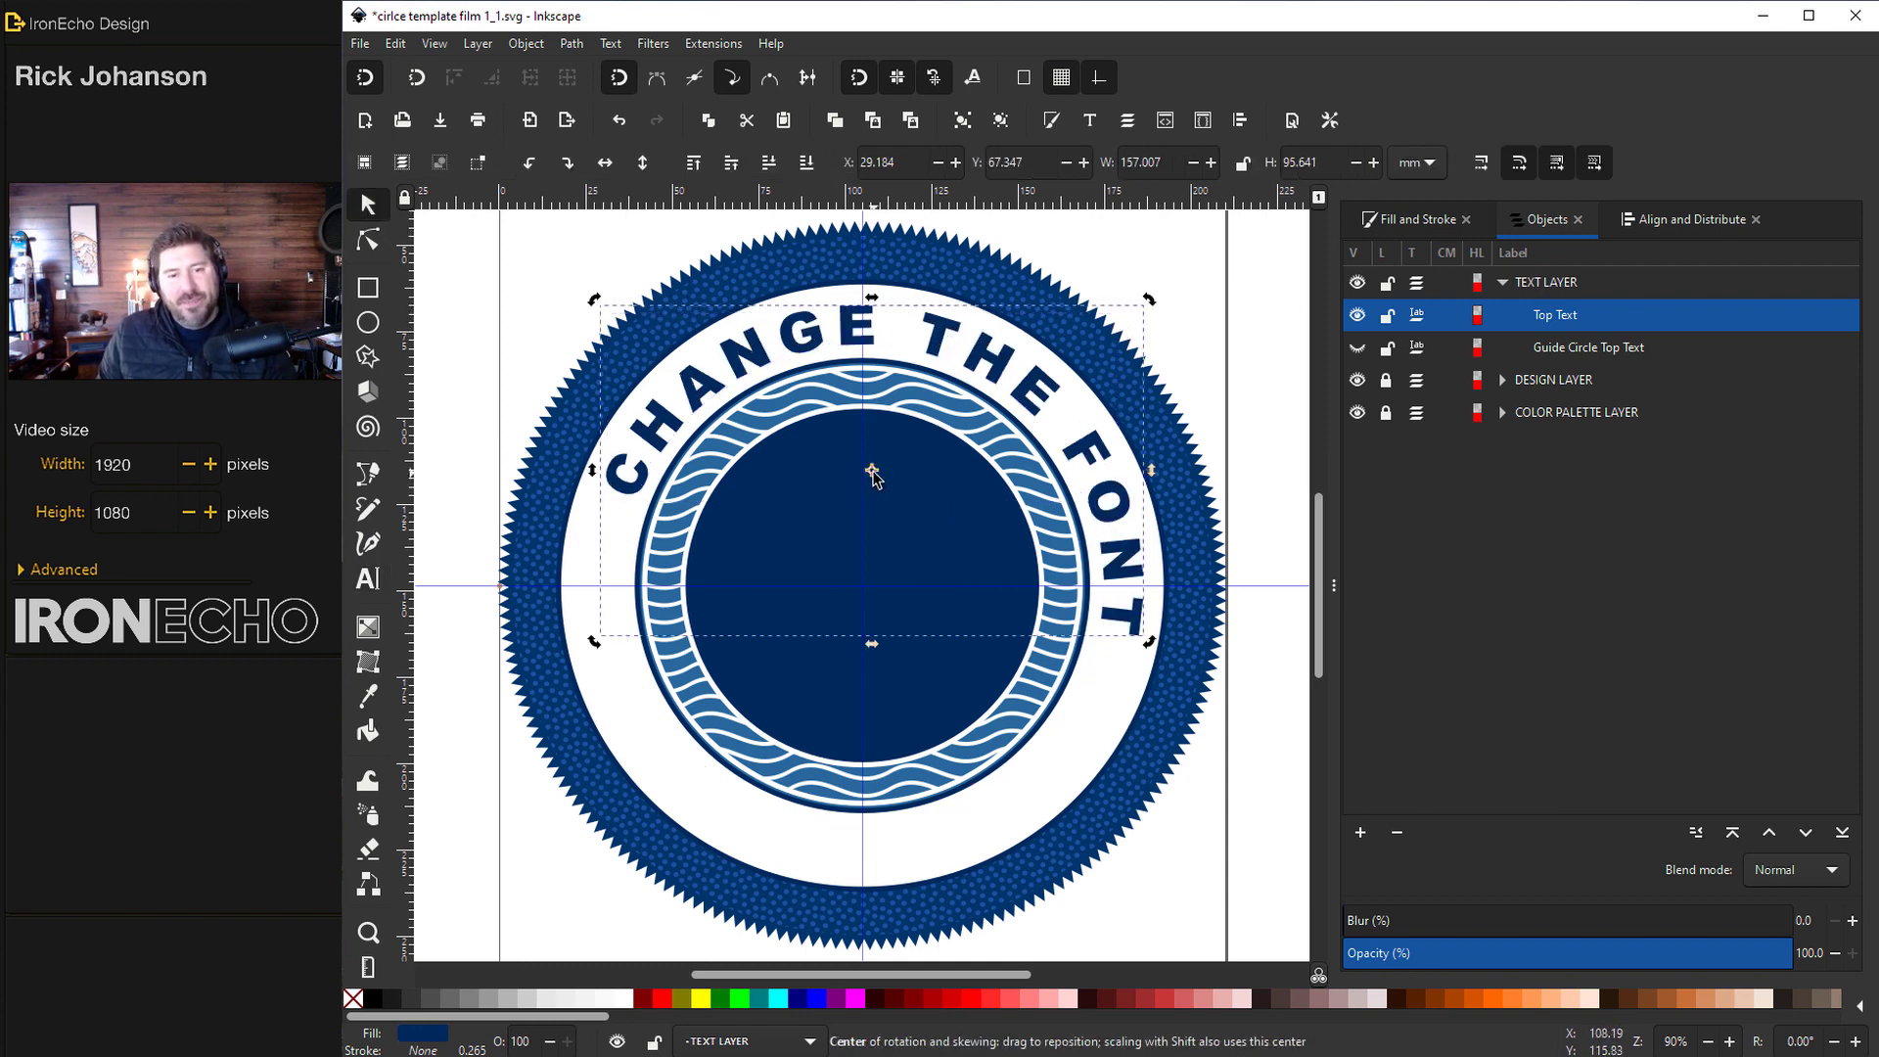
pyautogui.moveTo(872, 474); pyautogui.dragTo(862, 586)
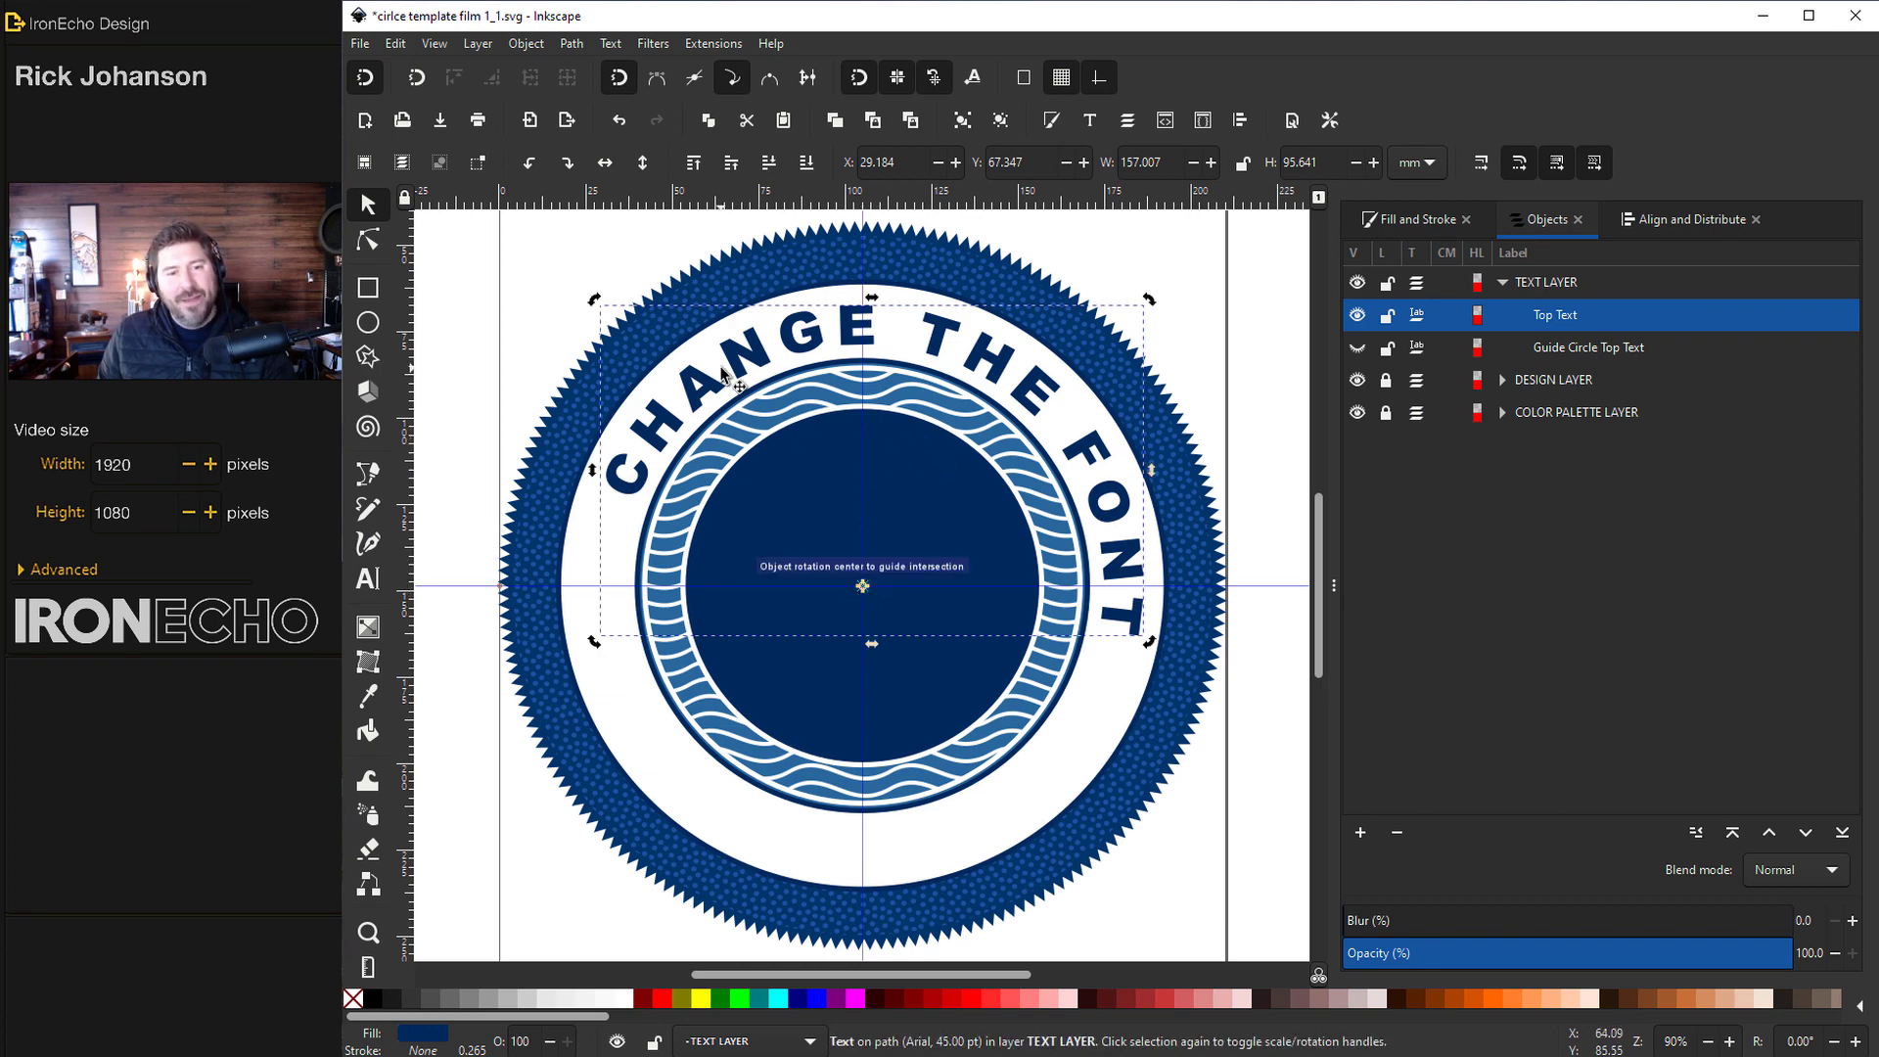
pyautogui.moveTo(594, 300); pyautogui.dragTo(565, 427)
pyautogui.press('Escape')
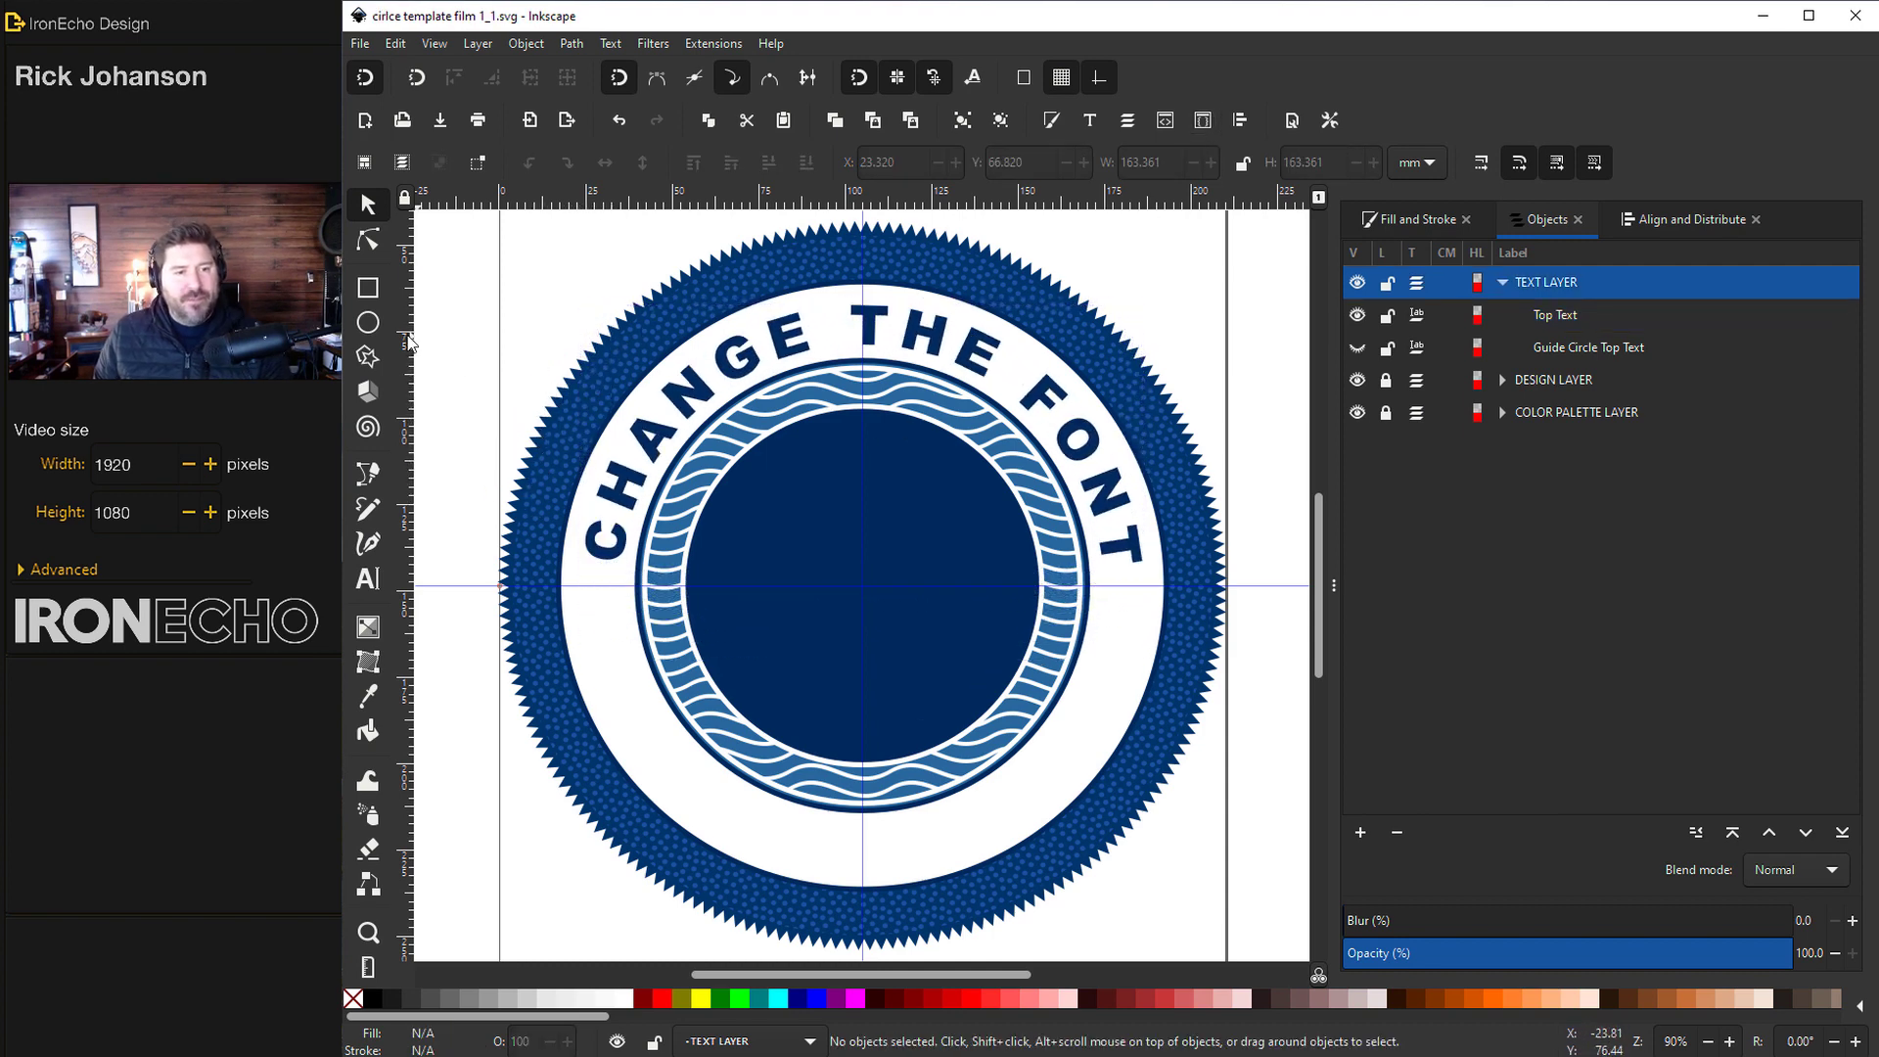
pyautogui.click(368, 322)
pyautogui.moveTo(658, 370); pyautogui.dragTo(945, 620)
# Centre and slightly enlarge the new circle, naming it 'Guide Circle Bottom'
pyautogui.press('s')
pyautogui.moveTo(497, 190); pyautogui.dragTo(677, 418)
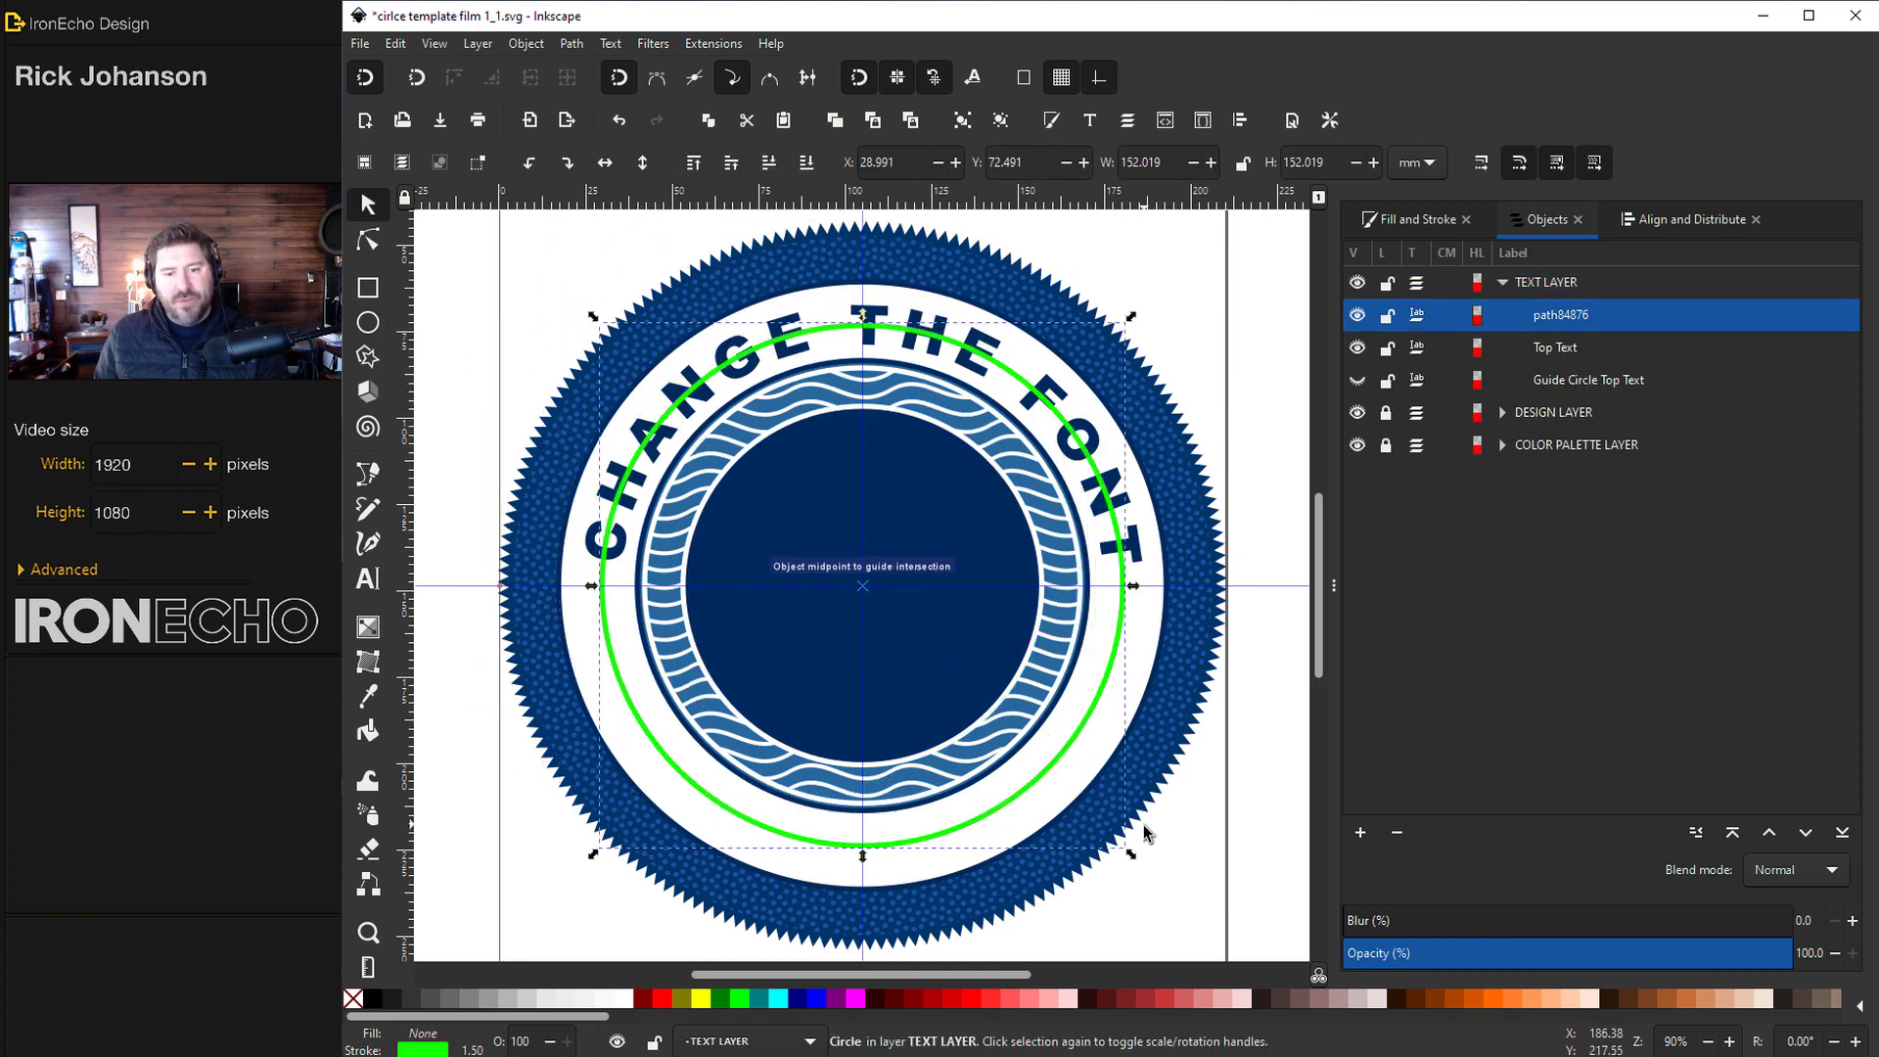
pyautogui.moveTo(1127, 852); pyautogui.dragTo(1152, 874)
pyautogui.doubleClick(1561, 314)
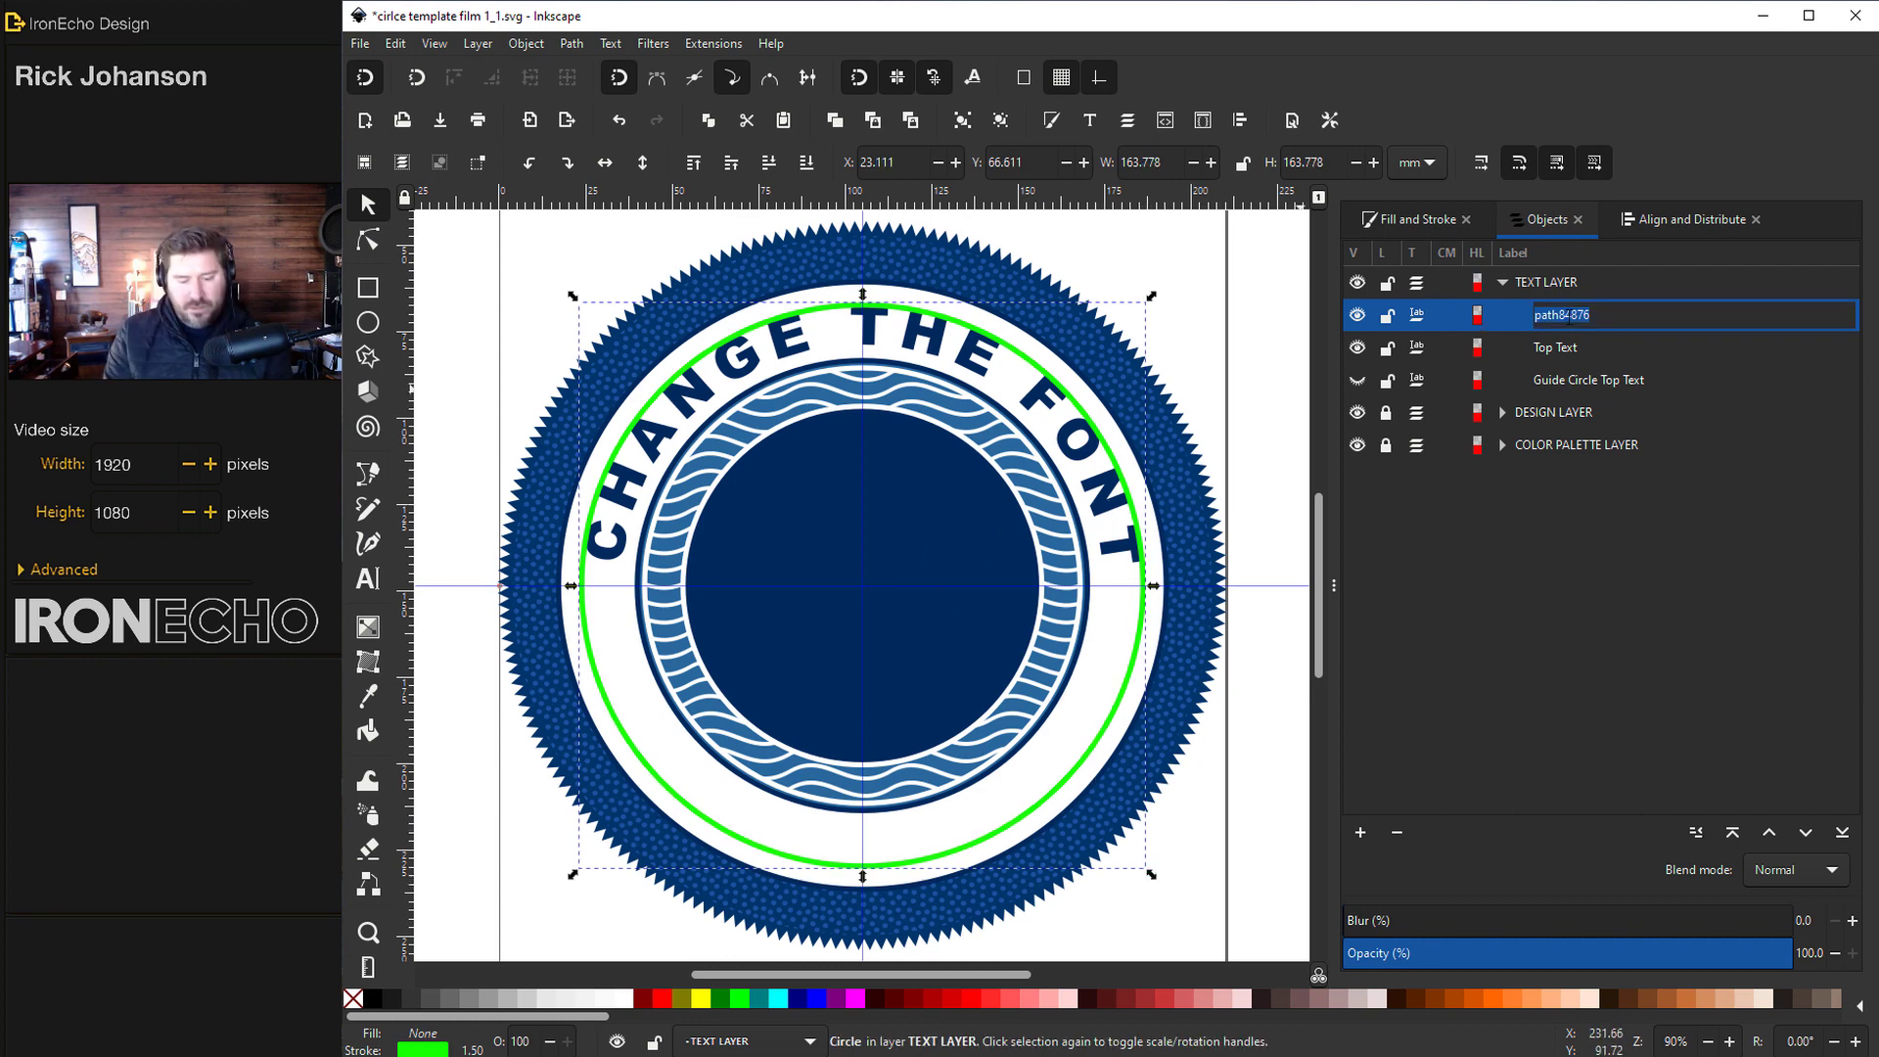
pyautogui.write('B')
pyautogui.write('uide Cir')
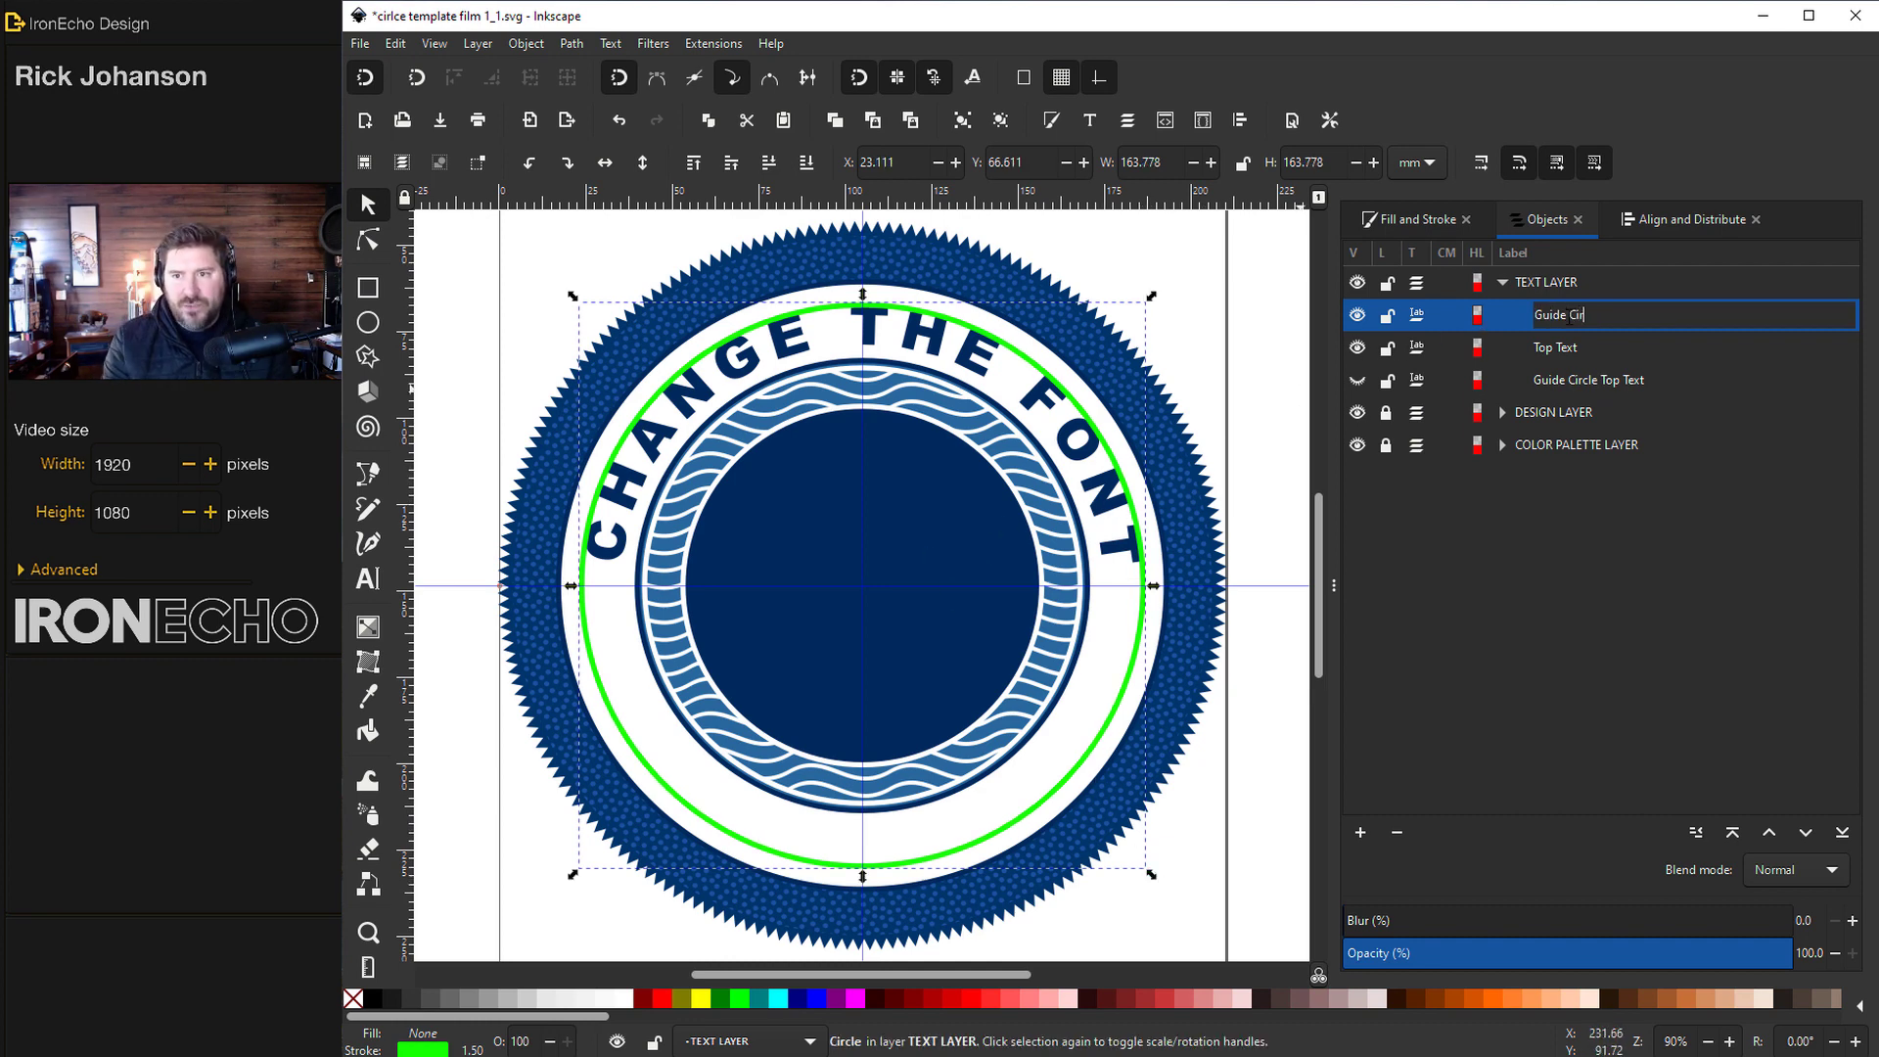
pyautogui.write('cle Bottom')
pyautogui.press('Return')
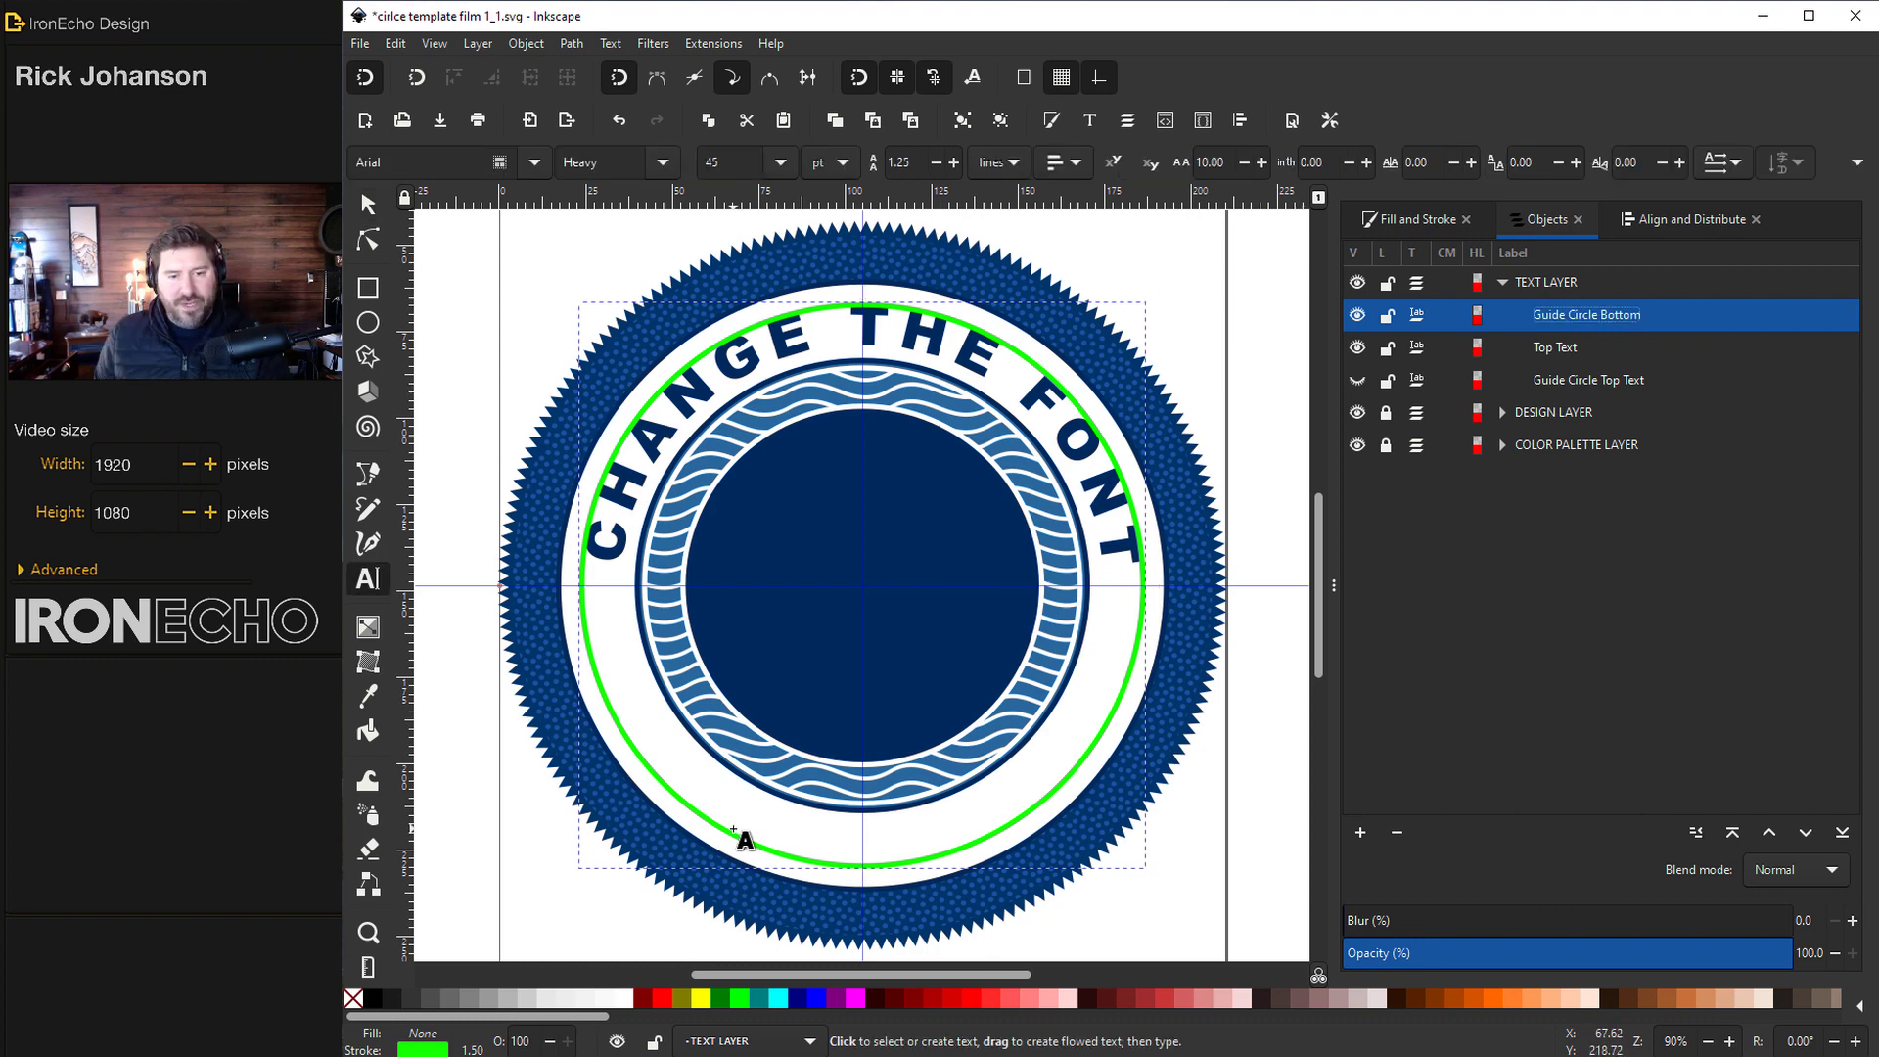
# Type 'ALTER AS YOU PLEASE' in Bold 45 pt below the inner ring
pyautogui.press('t')
pyautogui.click(733, 822)
pyautogui.click(630, 162)
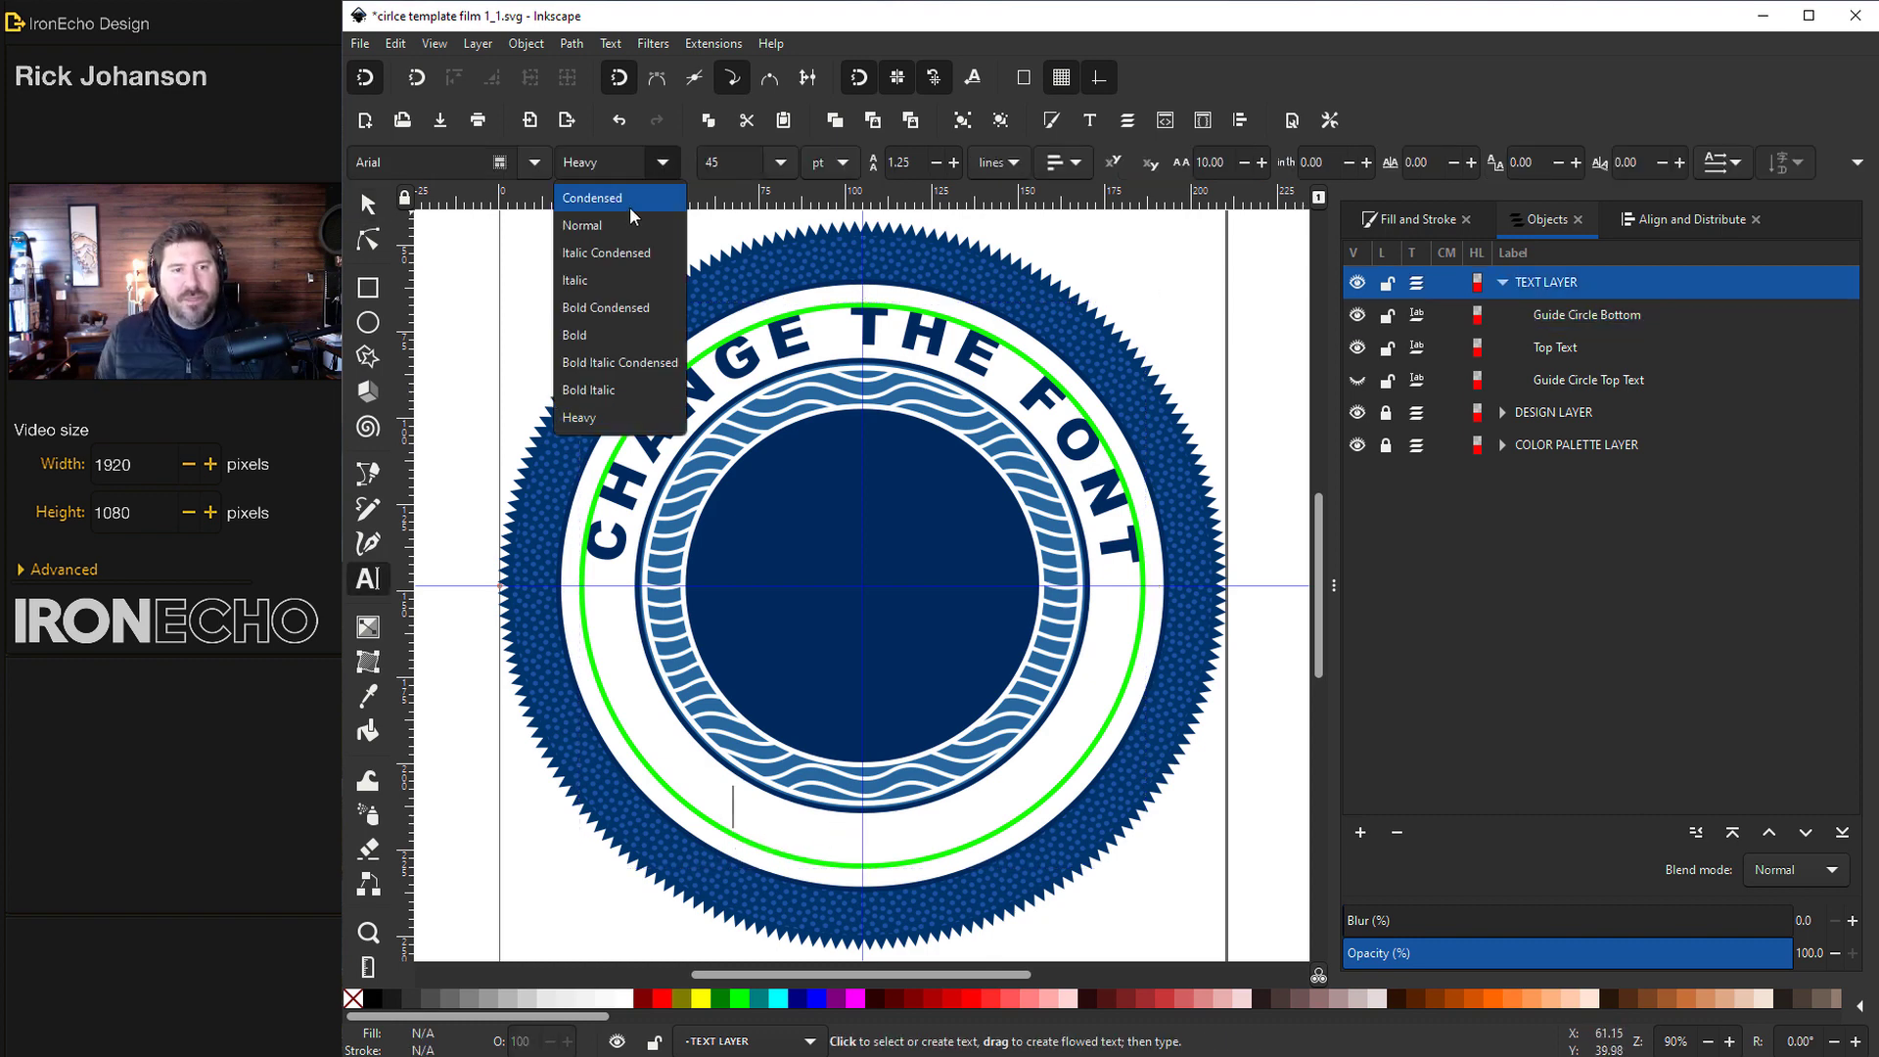
pyautogui.click(595, 337)
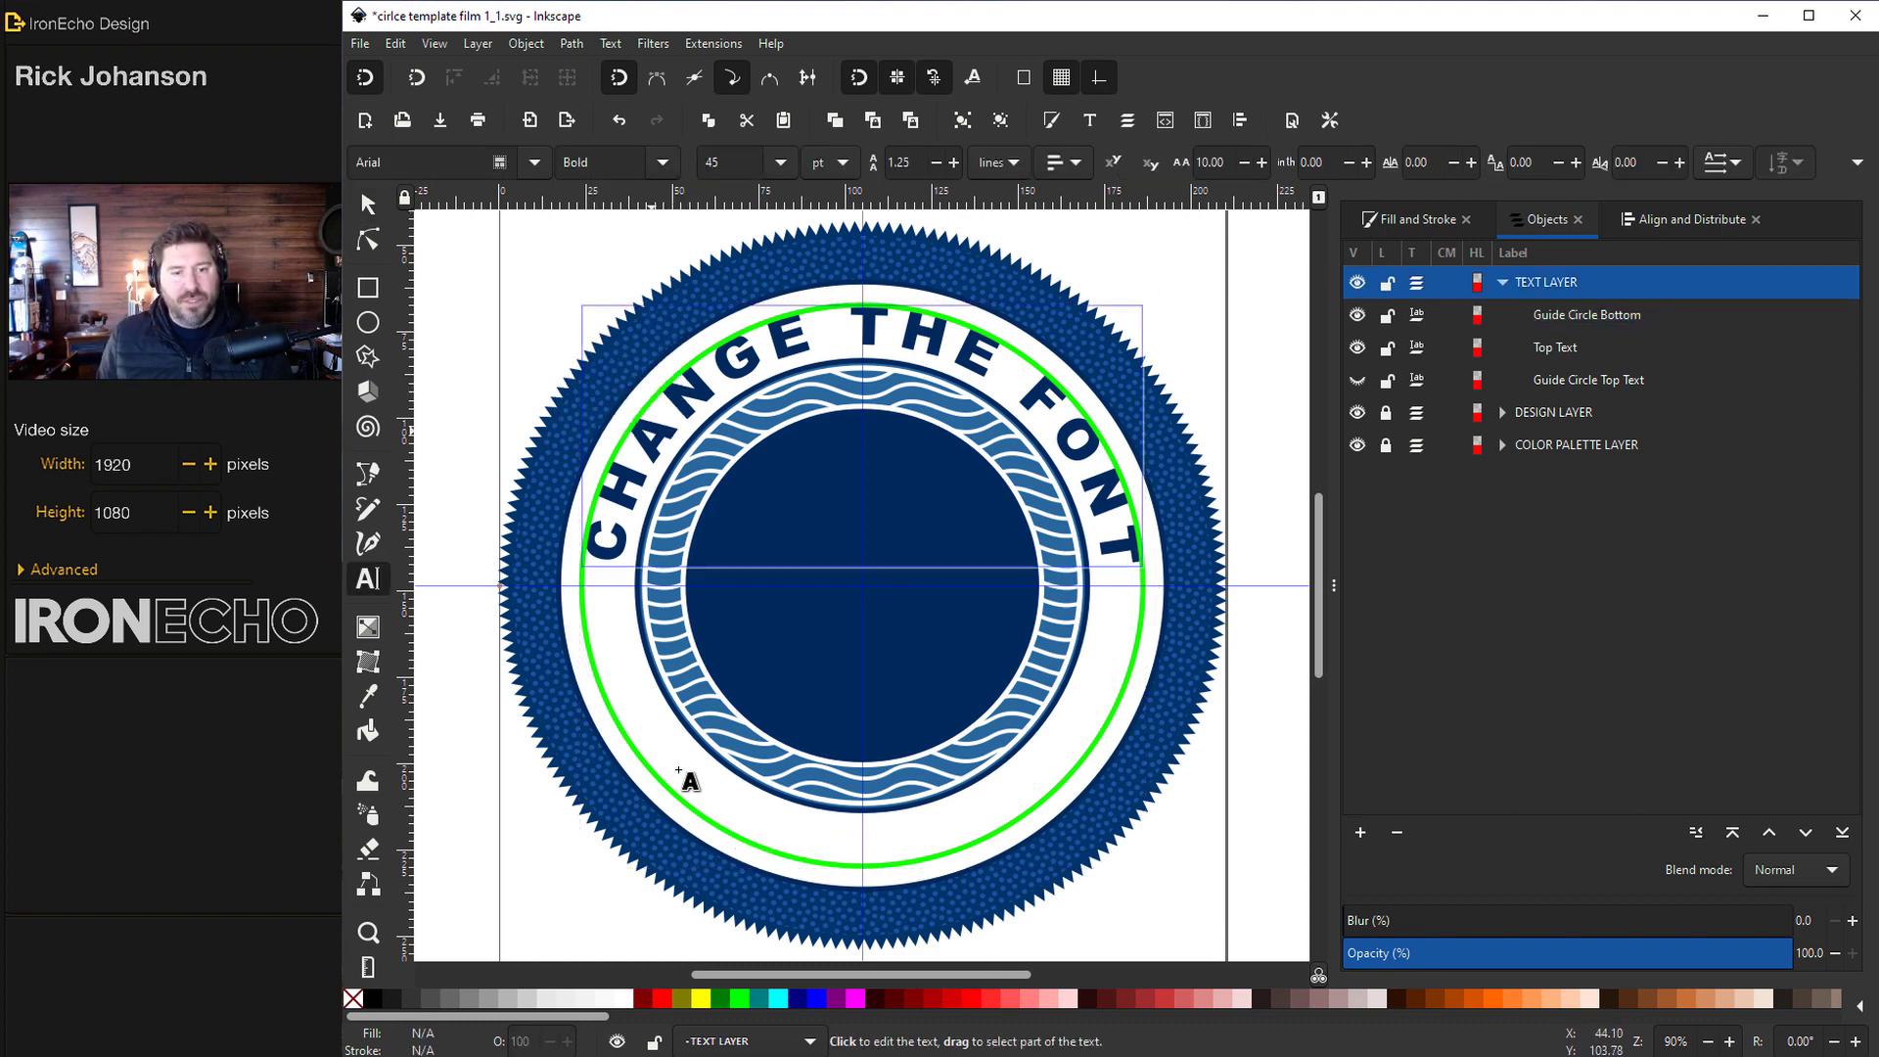
pyautogui.click(734, 812)
pyautogui.write('ALTER A')
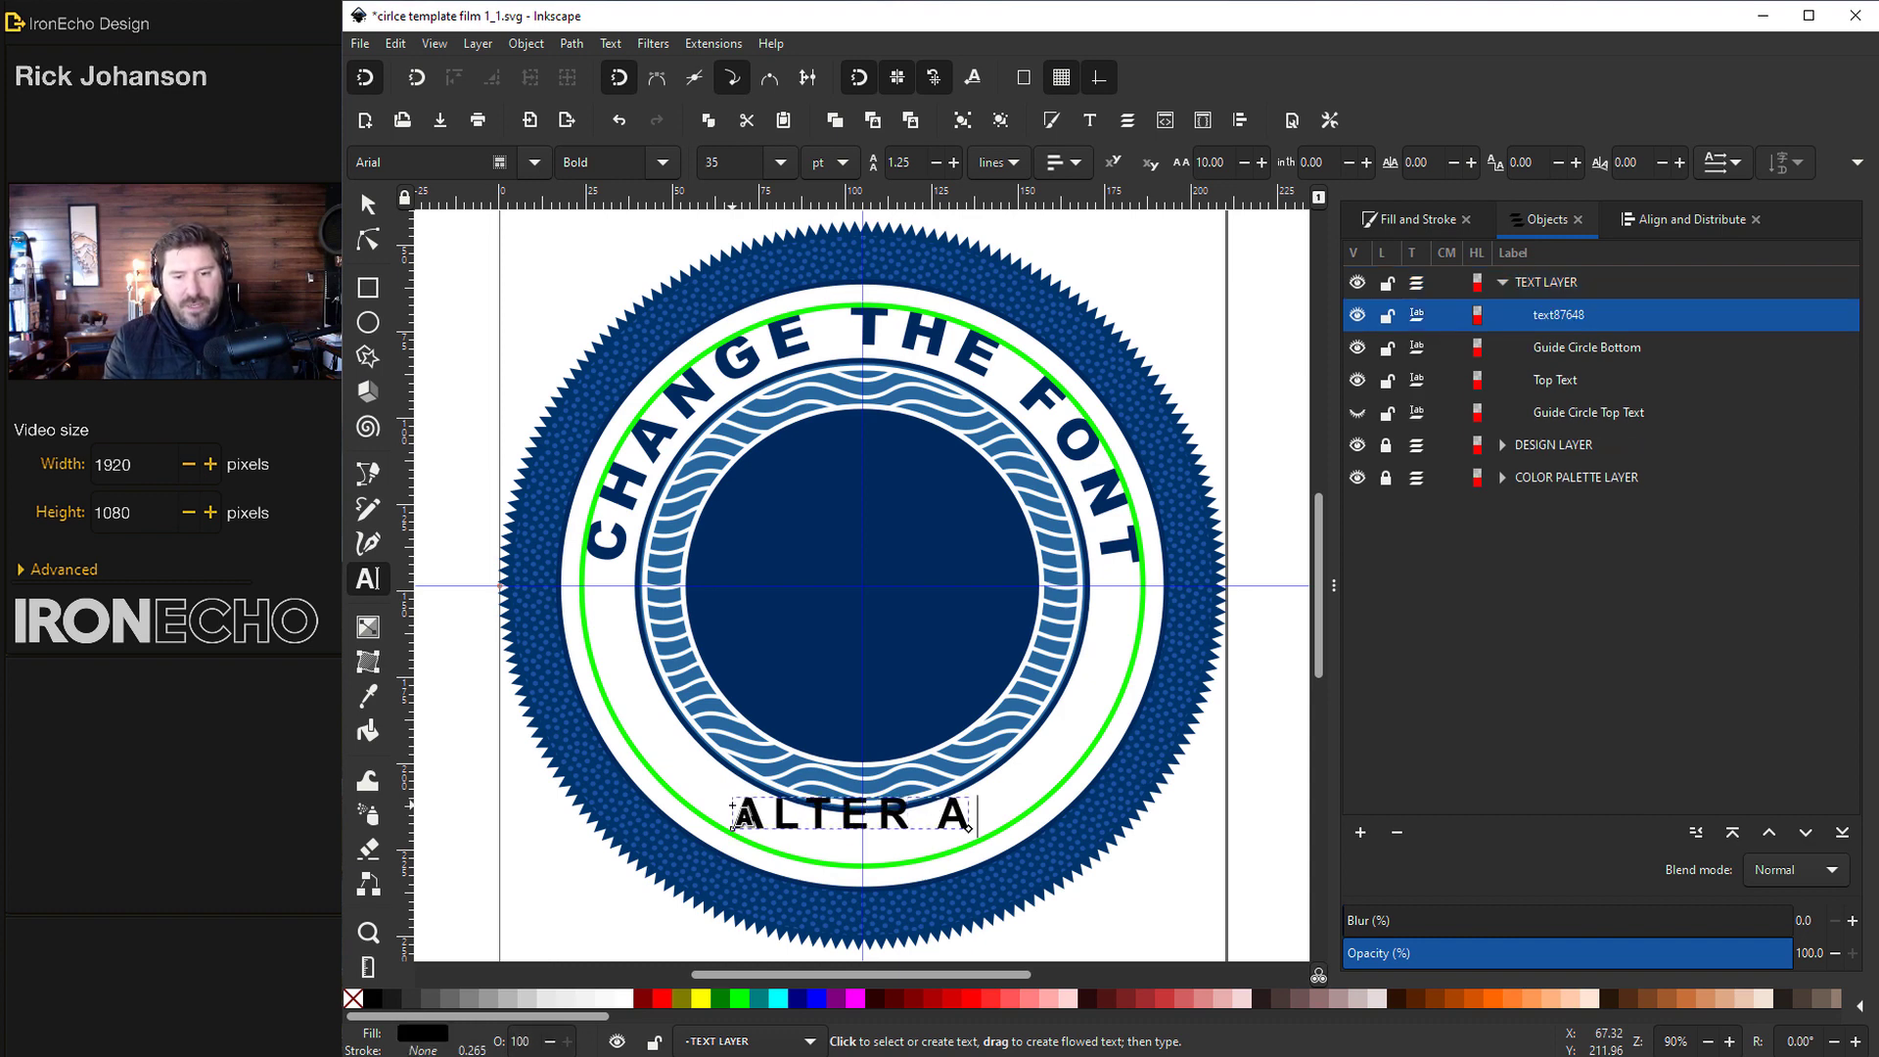
pyautogui.write('S YOU PLEASE')
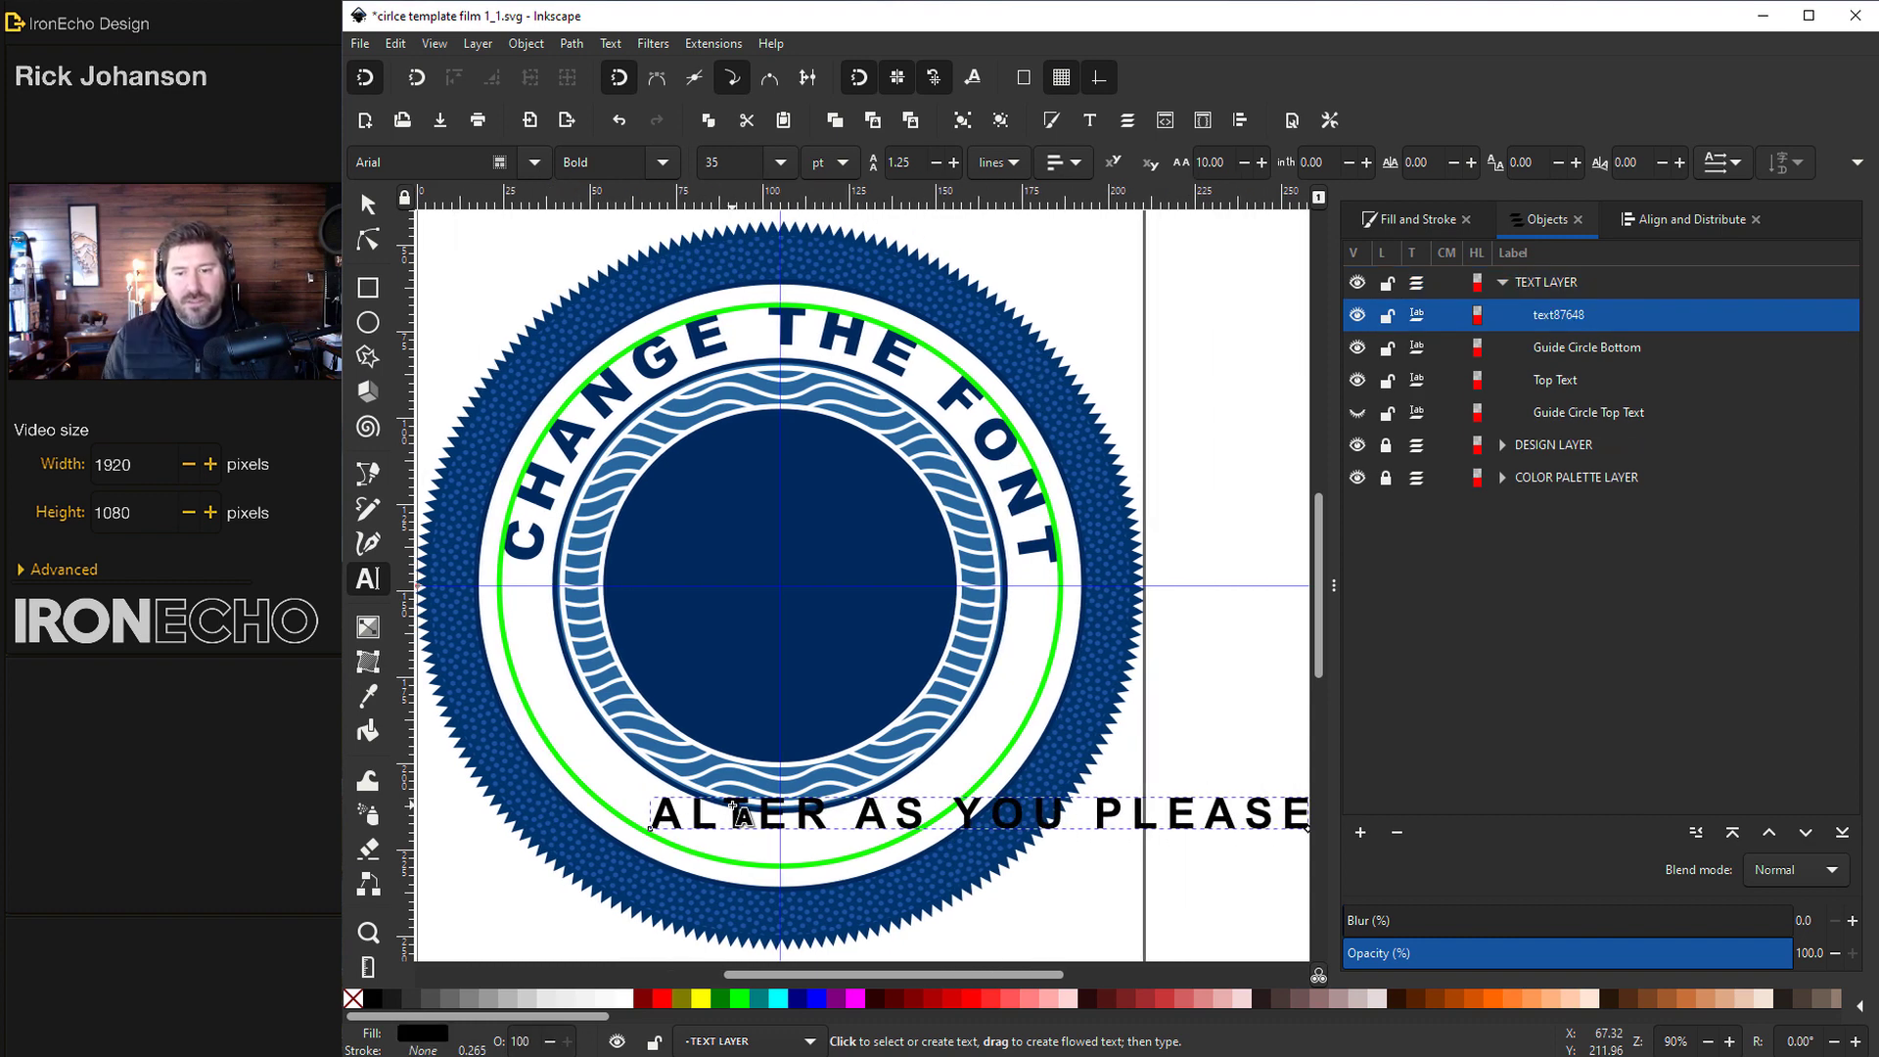
pyautogui.doubleClick(712, 162)
pyautogui.write('45')
pyautogui.press('Return')
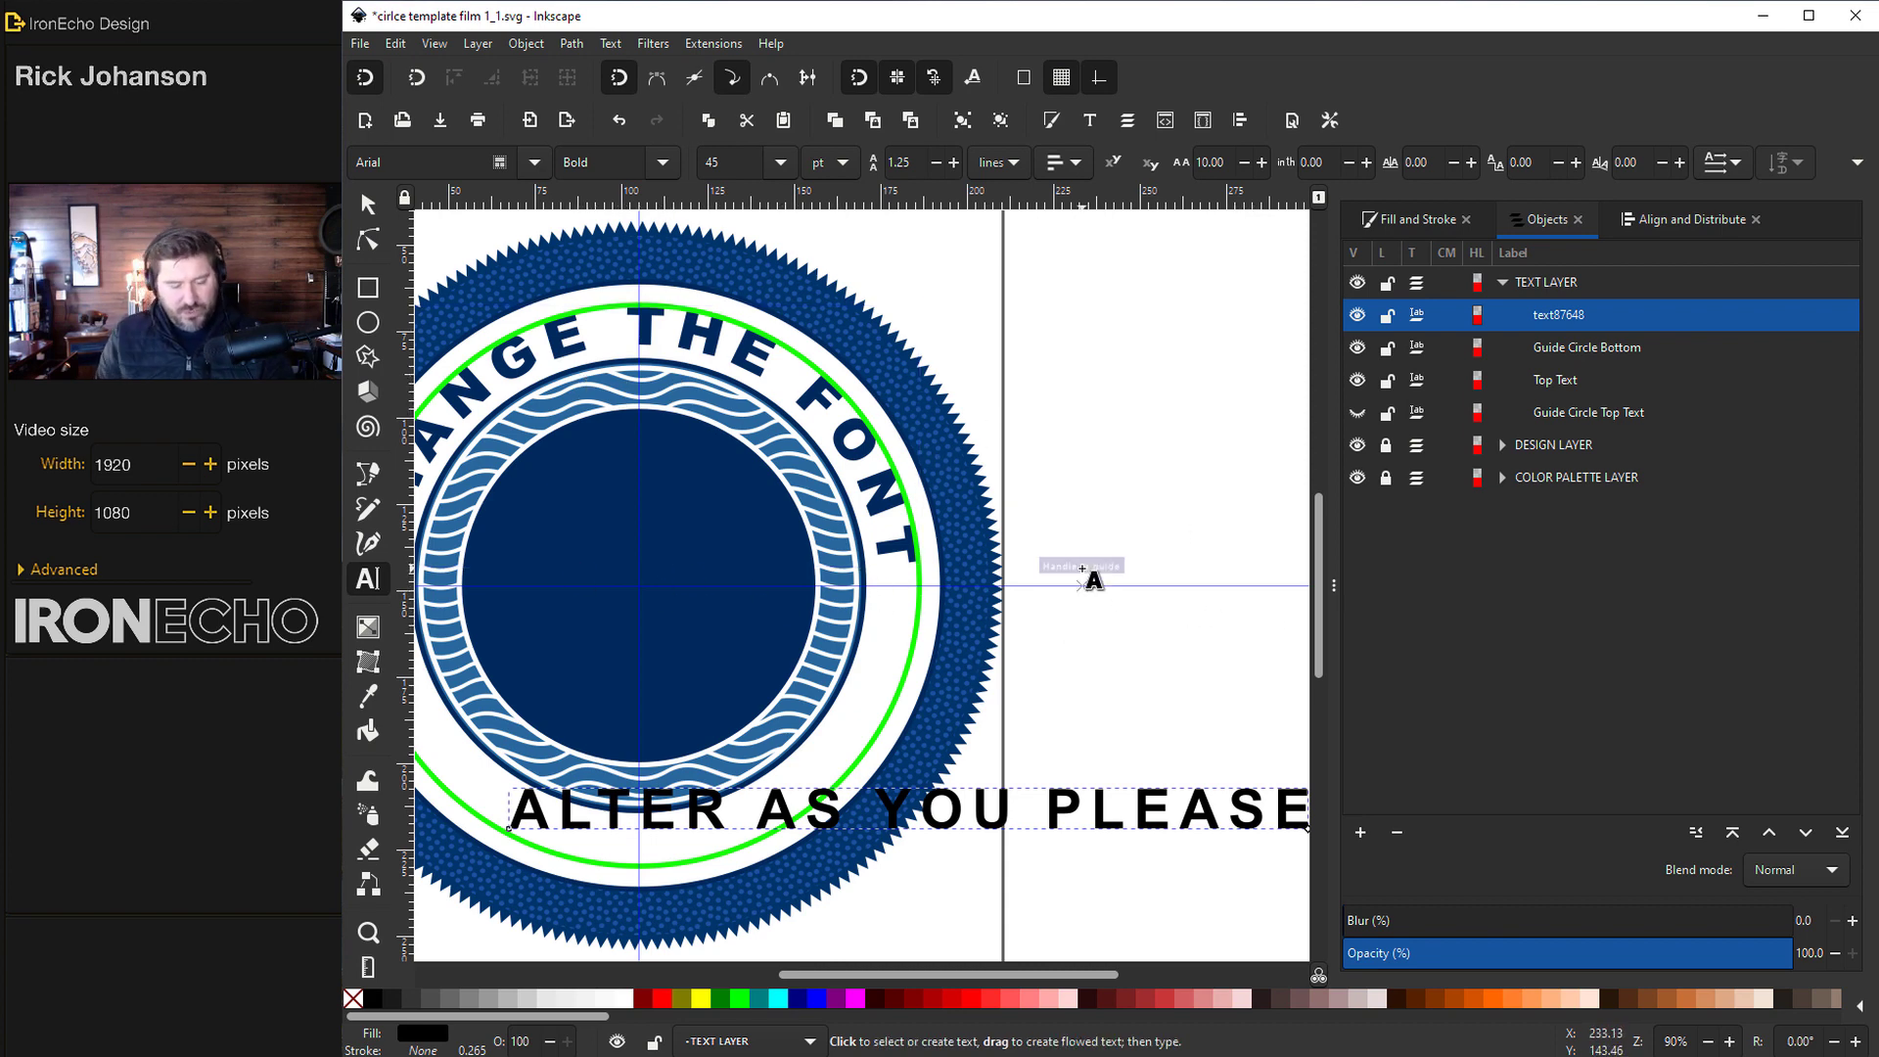
pyautogui.hscroll(-5, 1090, 575)
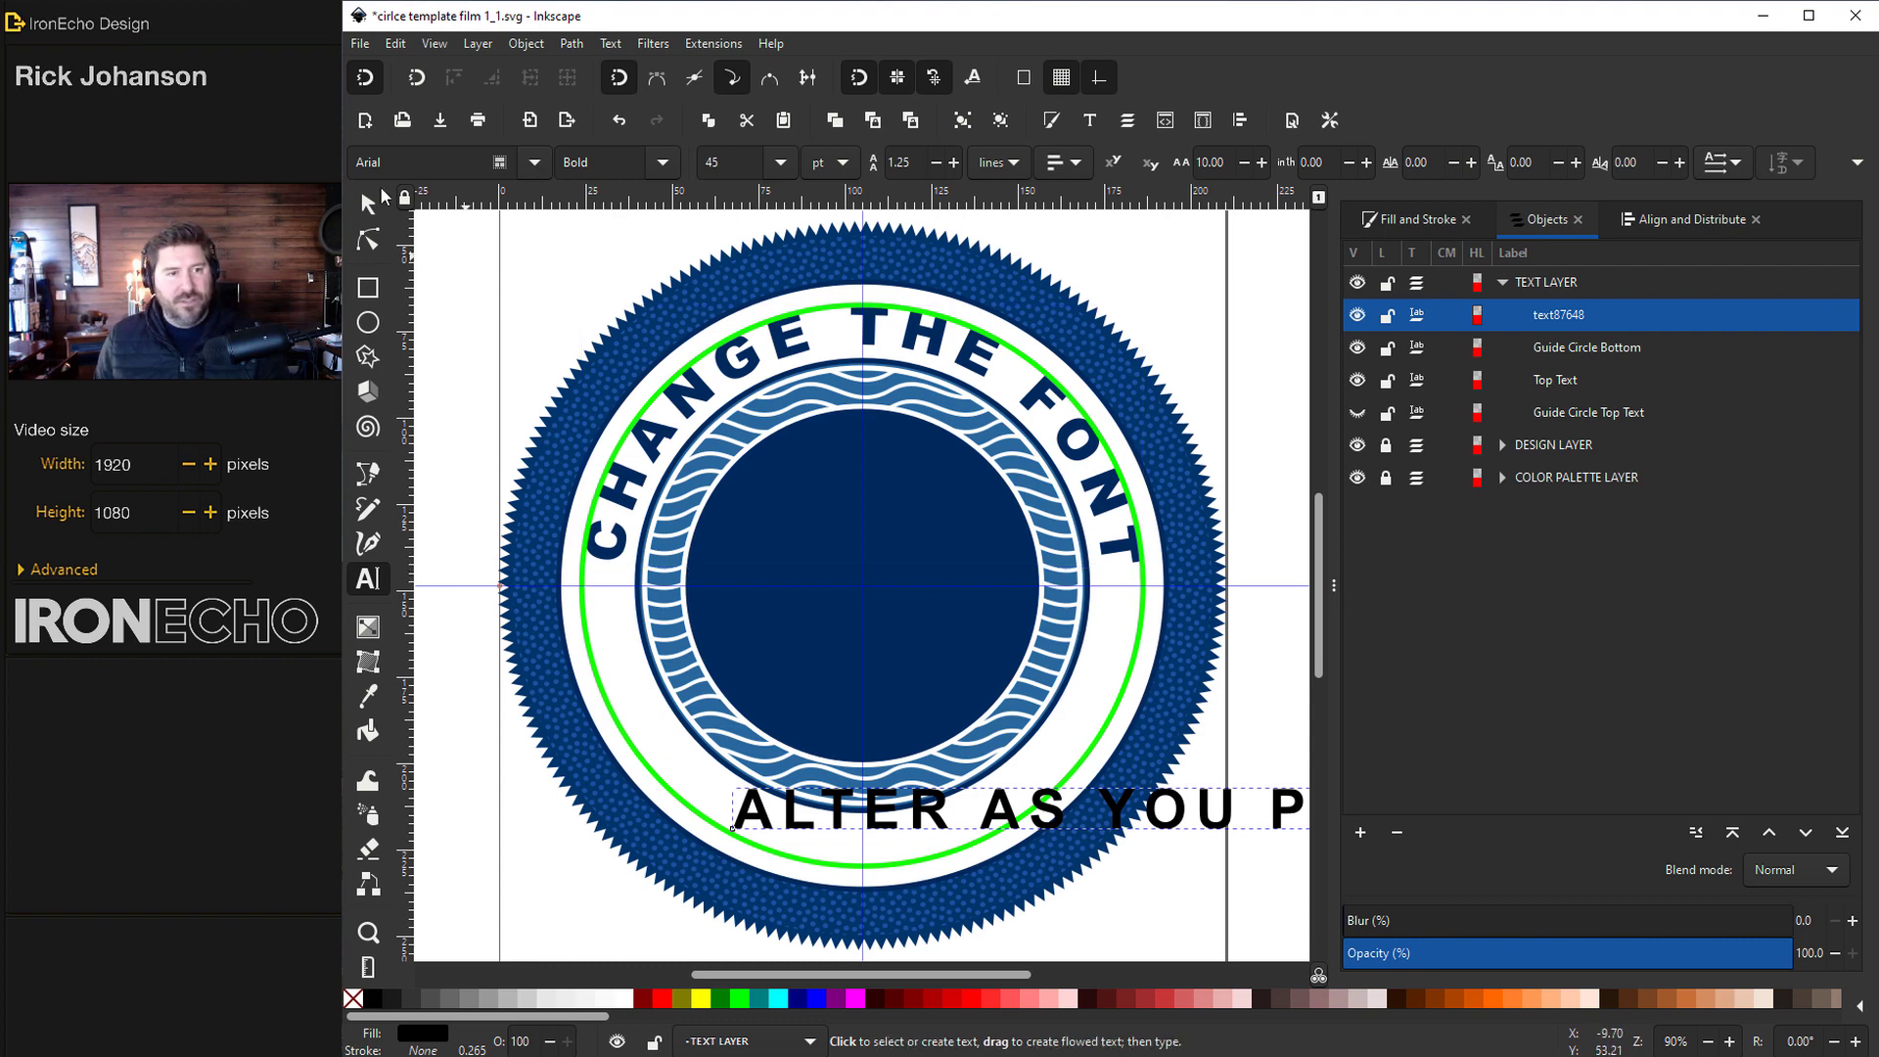
# Move the bottom text left and colour it the badge navy
pyautogui.click(368, 203)
pyautogui.moveTo(1164, 811); pyautogui.dragTo(984, 811)
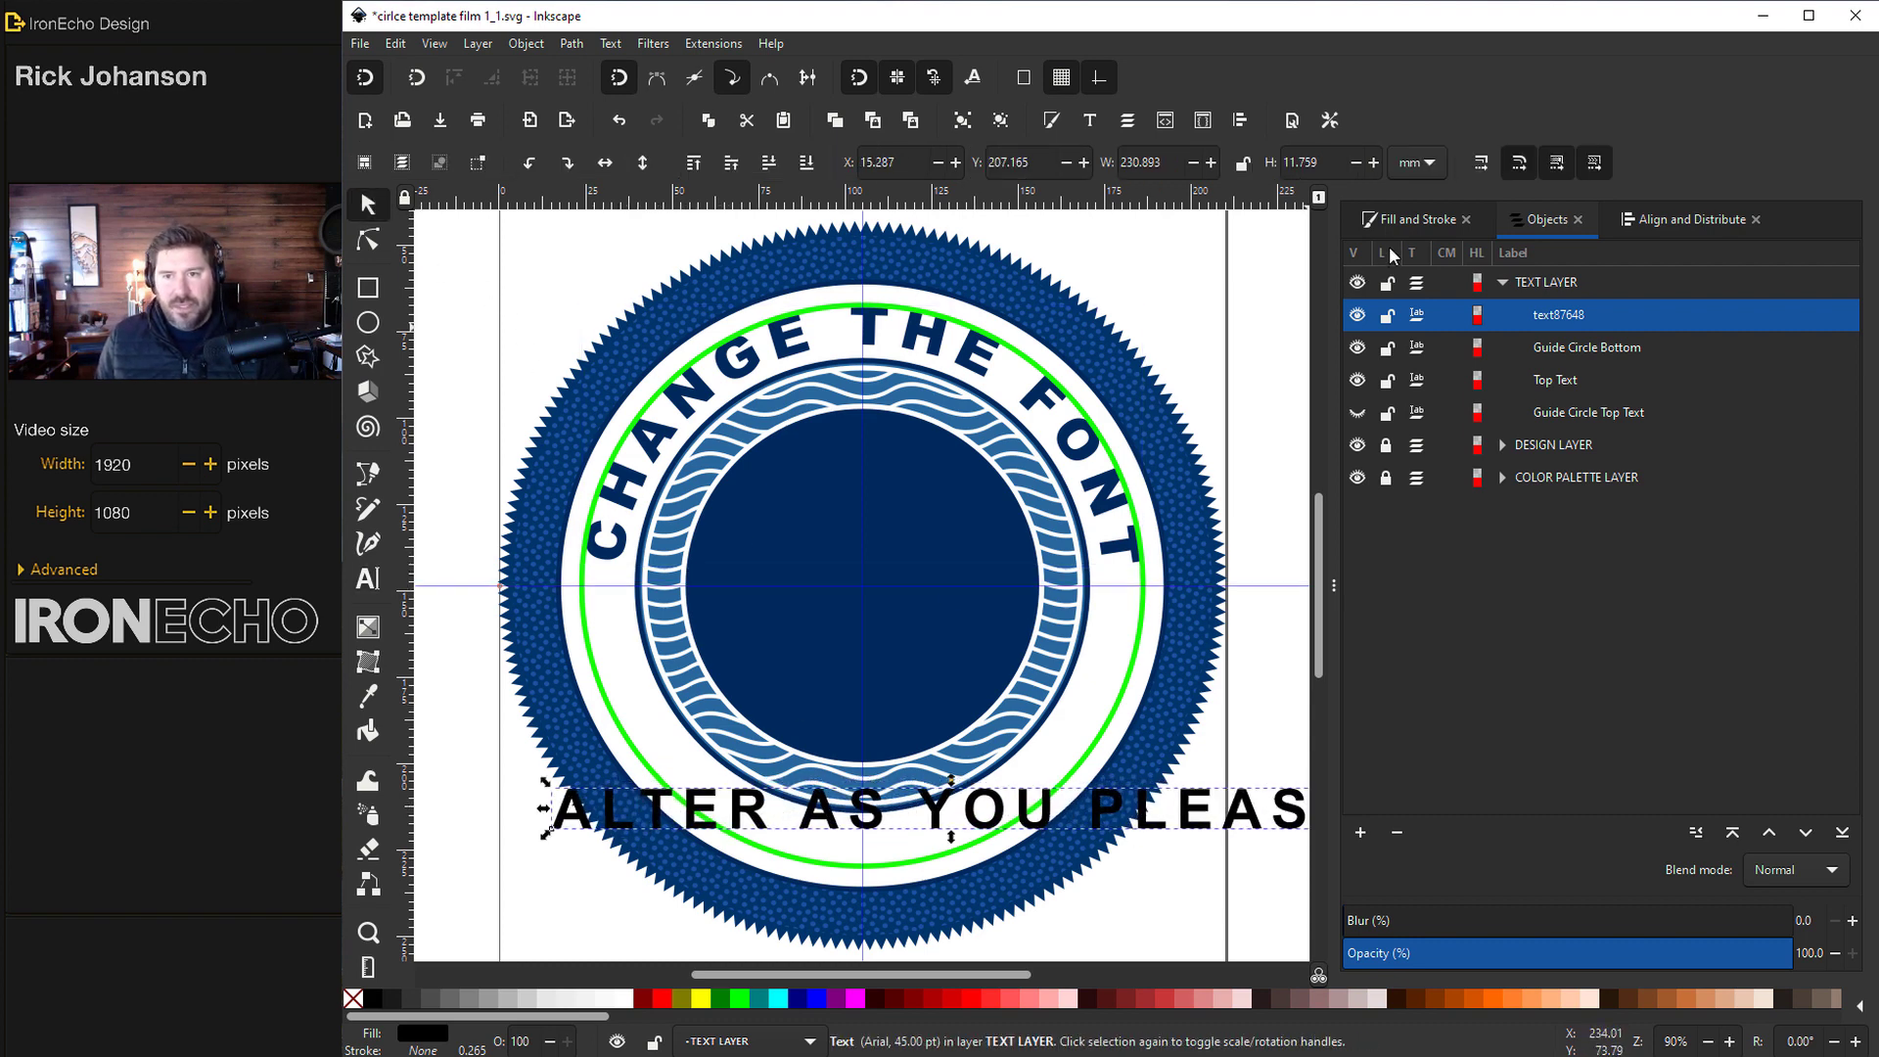
pyautogui.click(1417, 219)
pyautogui.click(1435, 820)
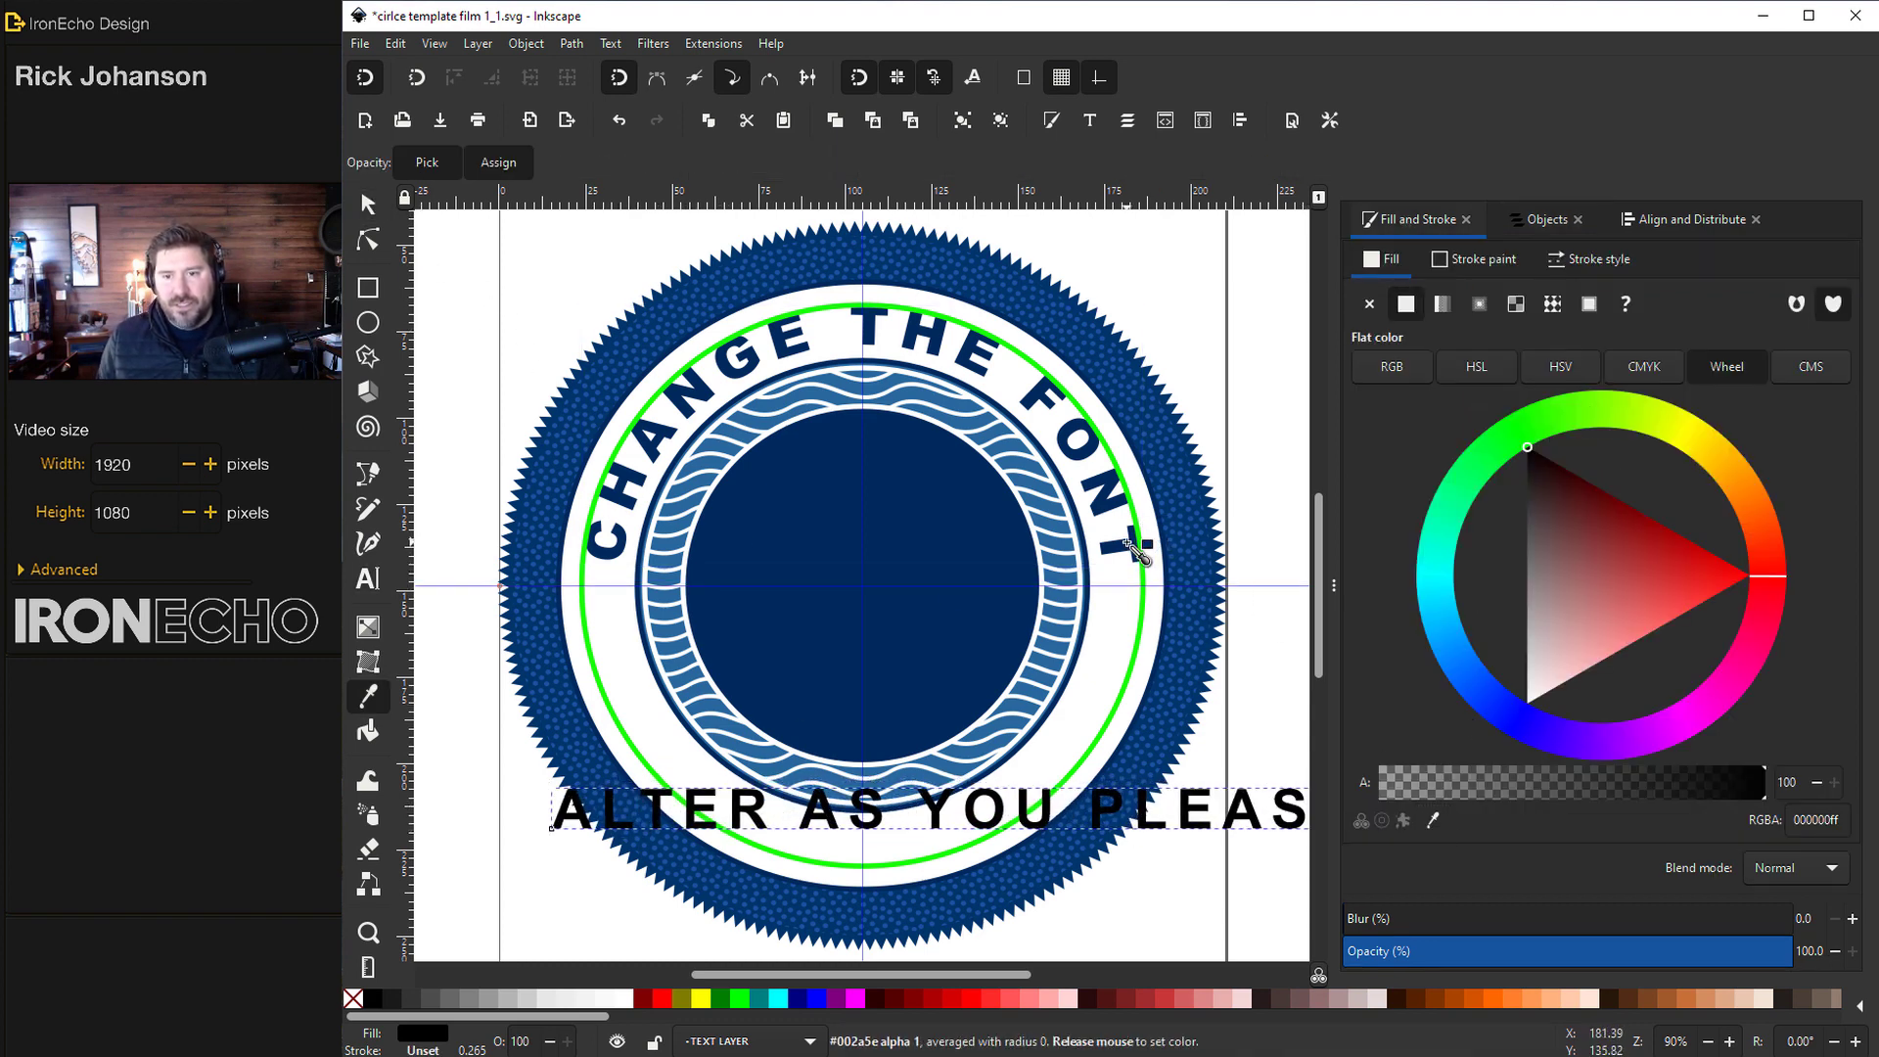
pyautogui.click(1110, 516)
# Put the bottom text on the green circle and flip both vertically
pyautogui.keyDown('shift'); pyautogui.click(636, 761); pyautogui.keyUp('shift')
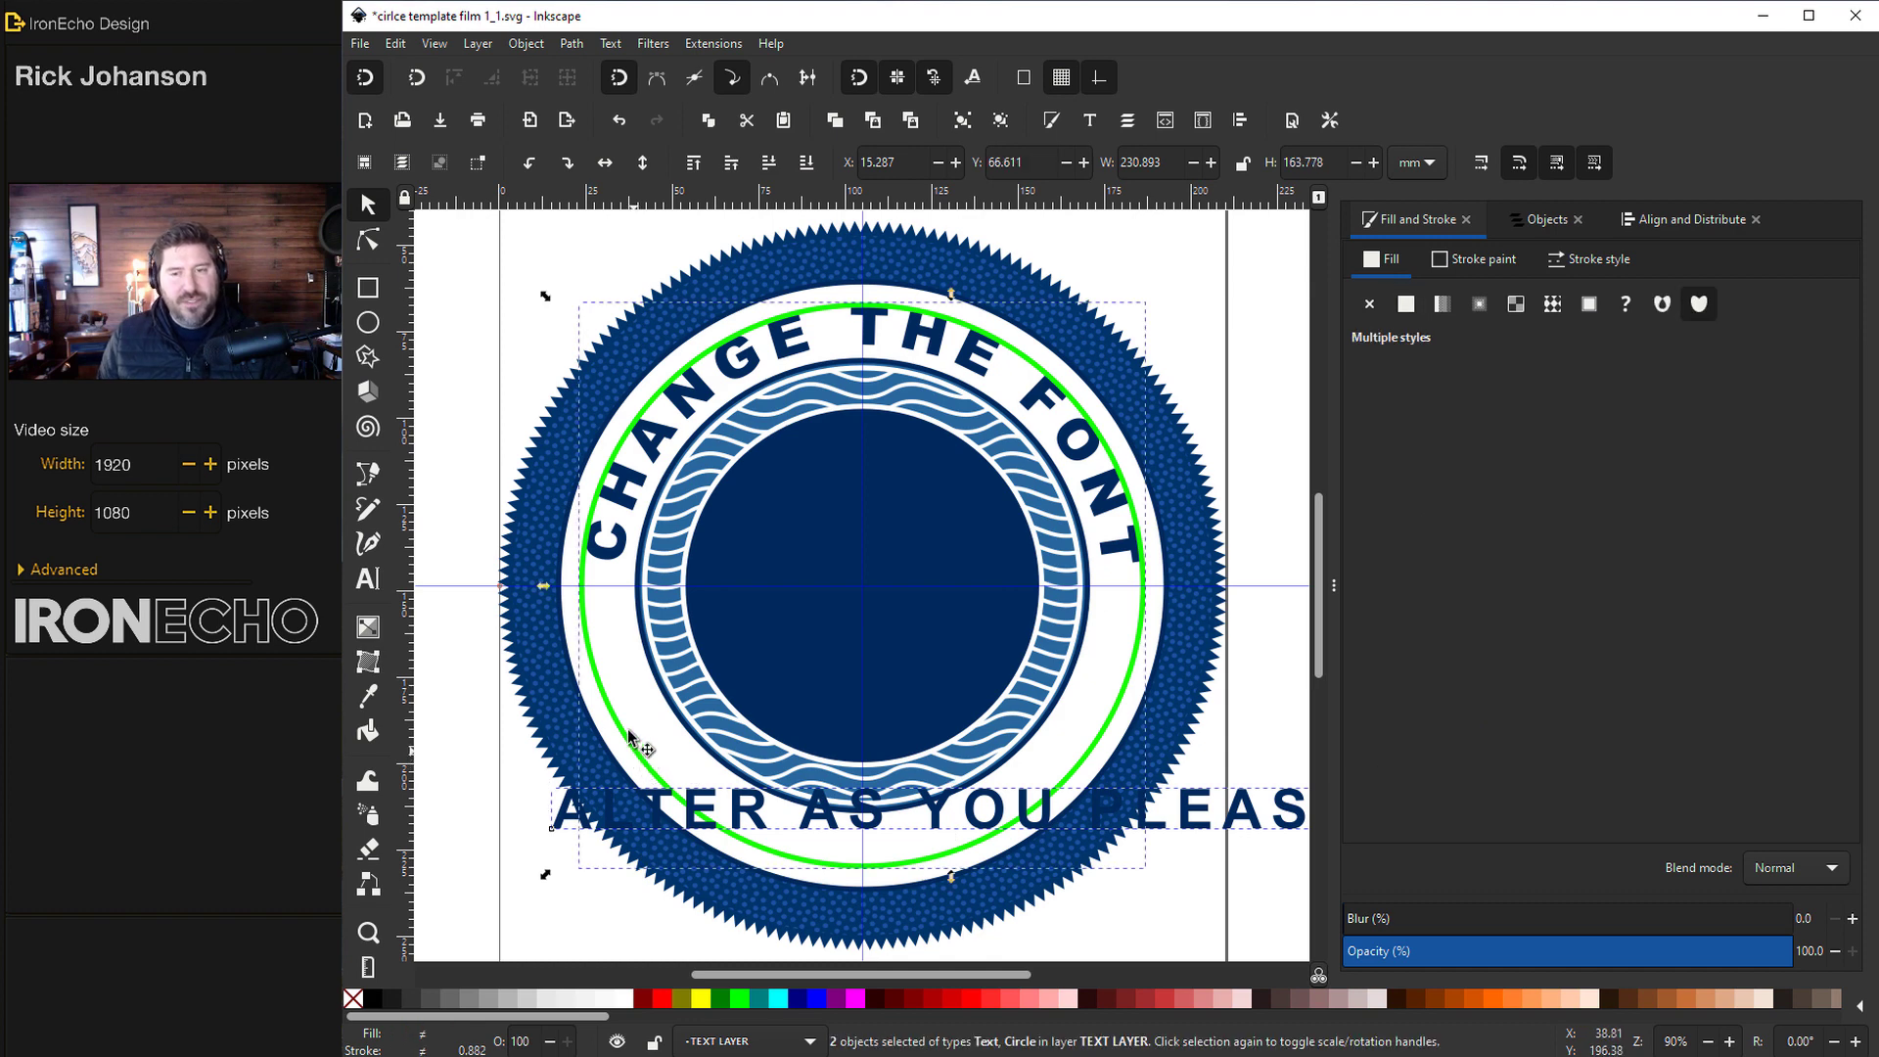
pyautogui.click(618, 43)
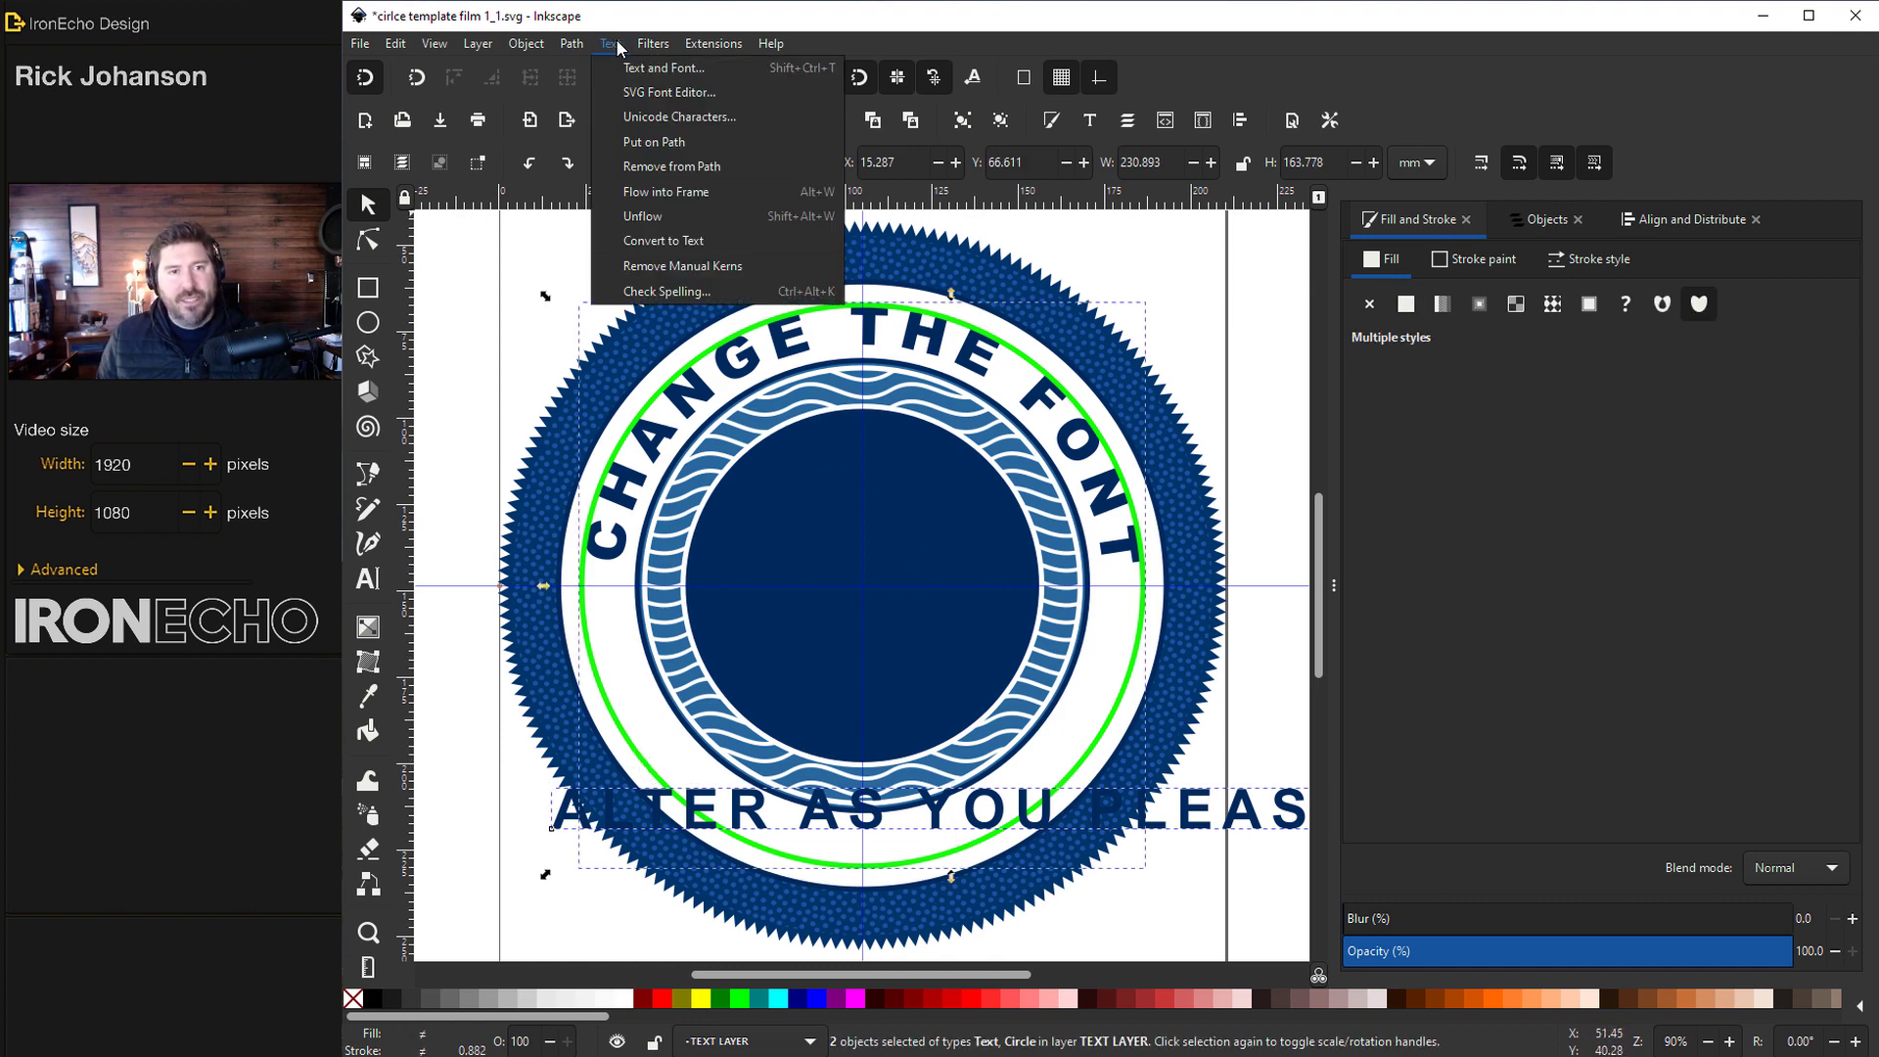
pyautogui.click(644, 135)
pyautogui.click(525, 43)
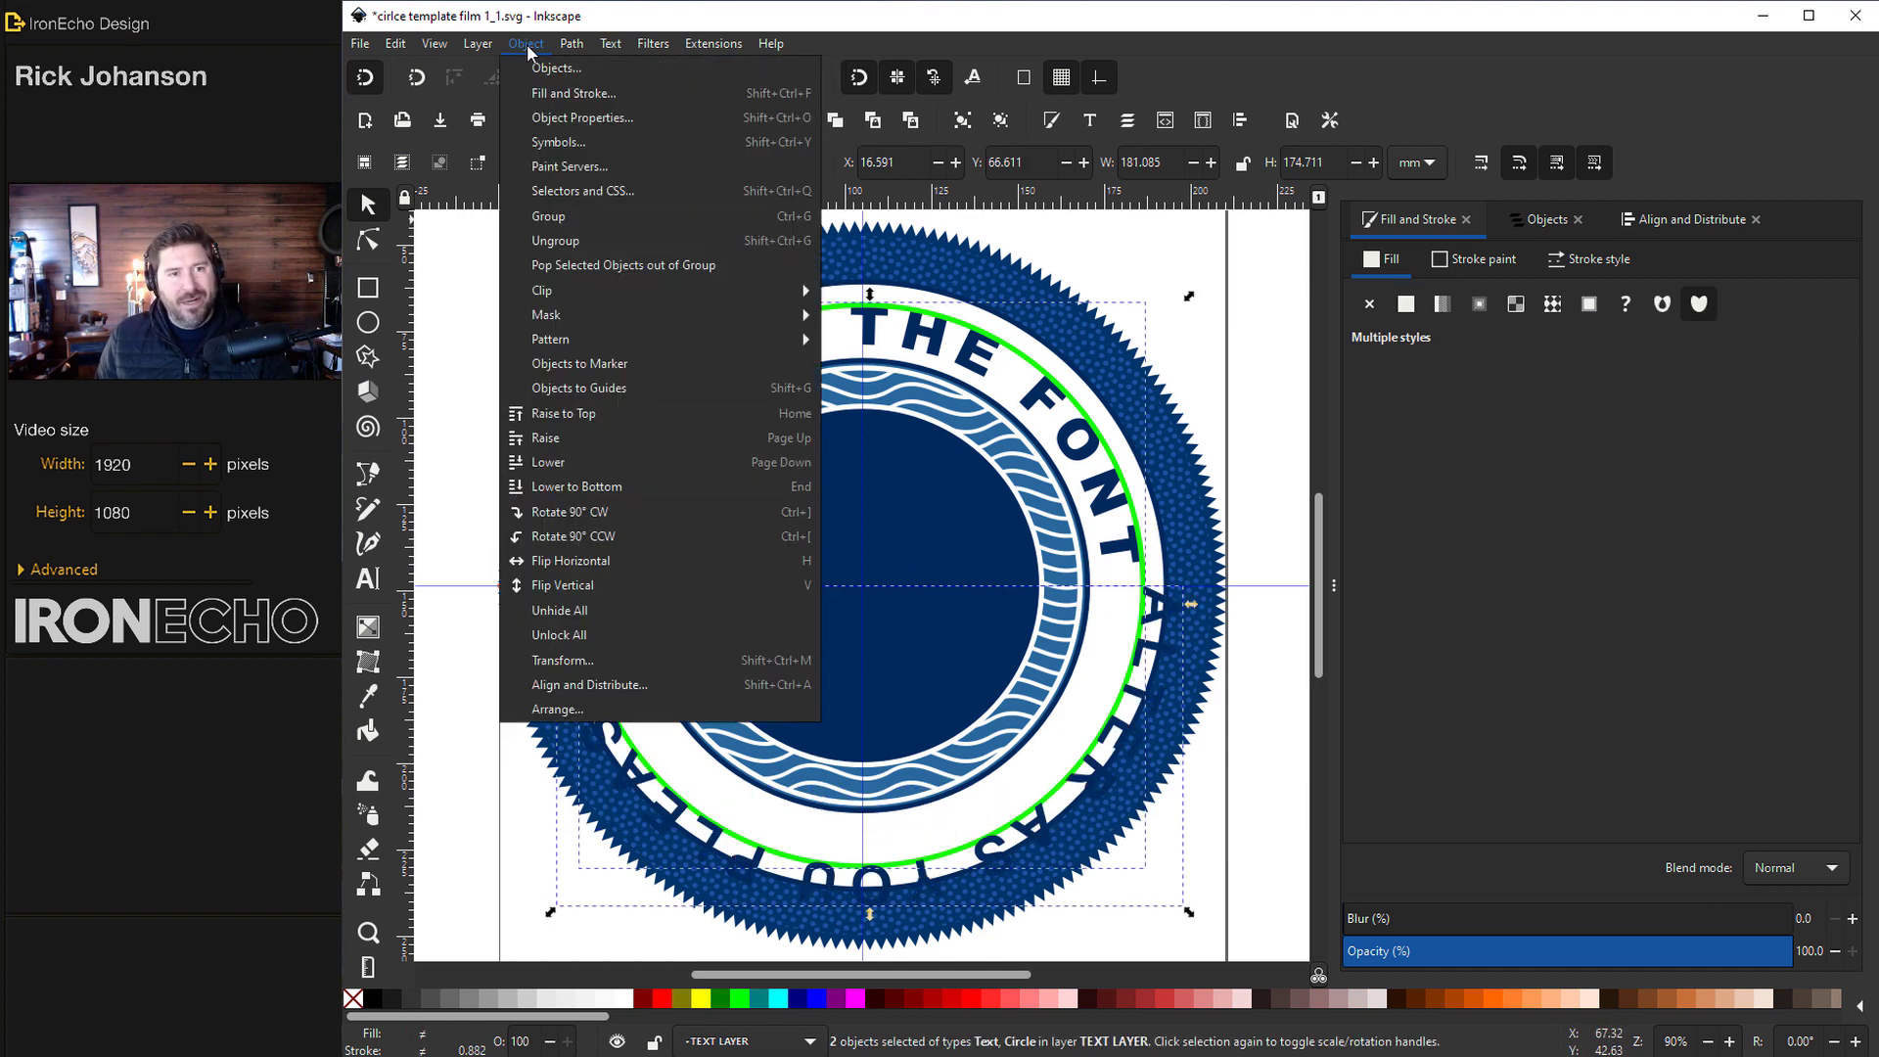
pyautogui.click(576, 589)
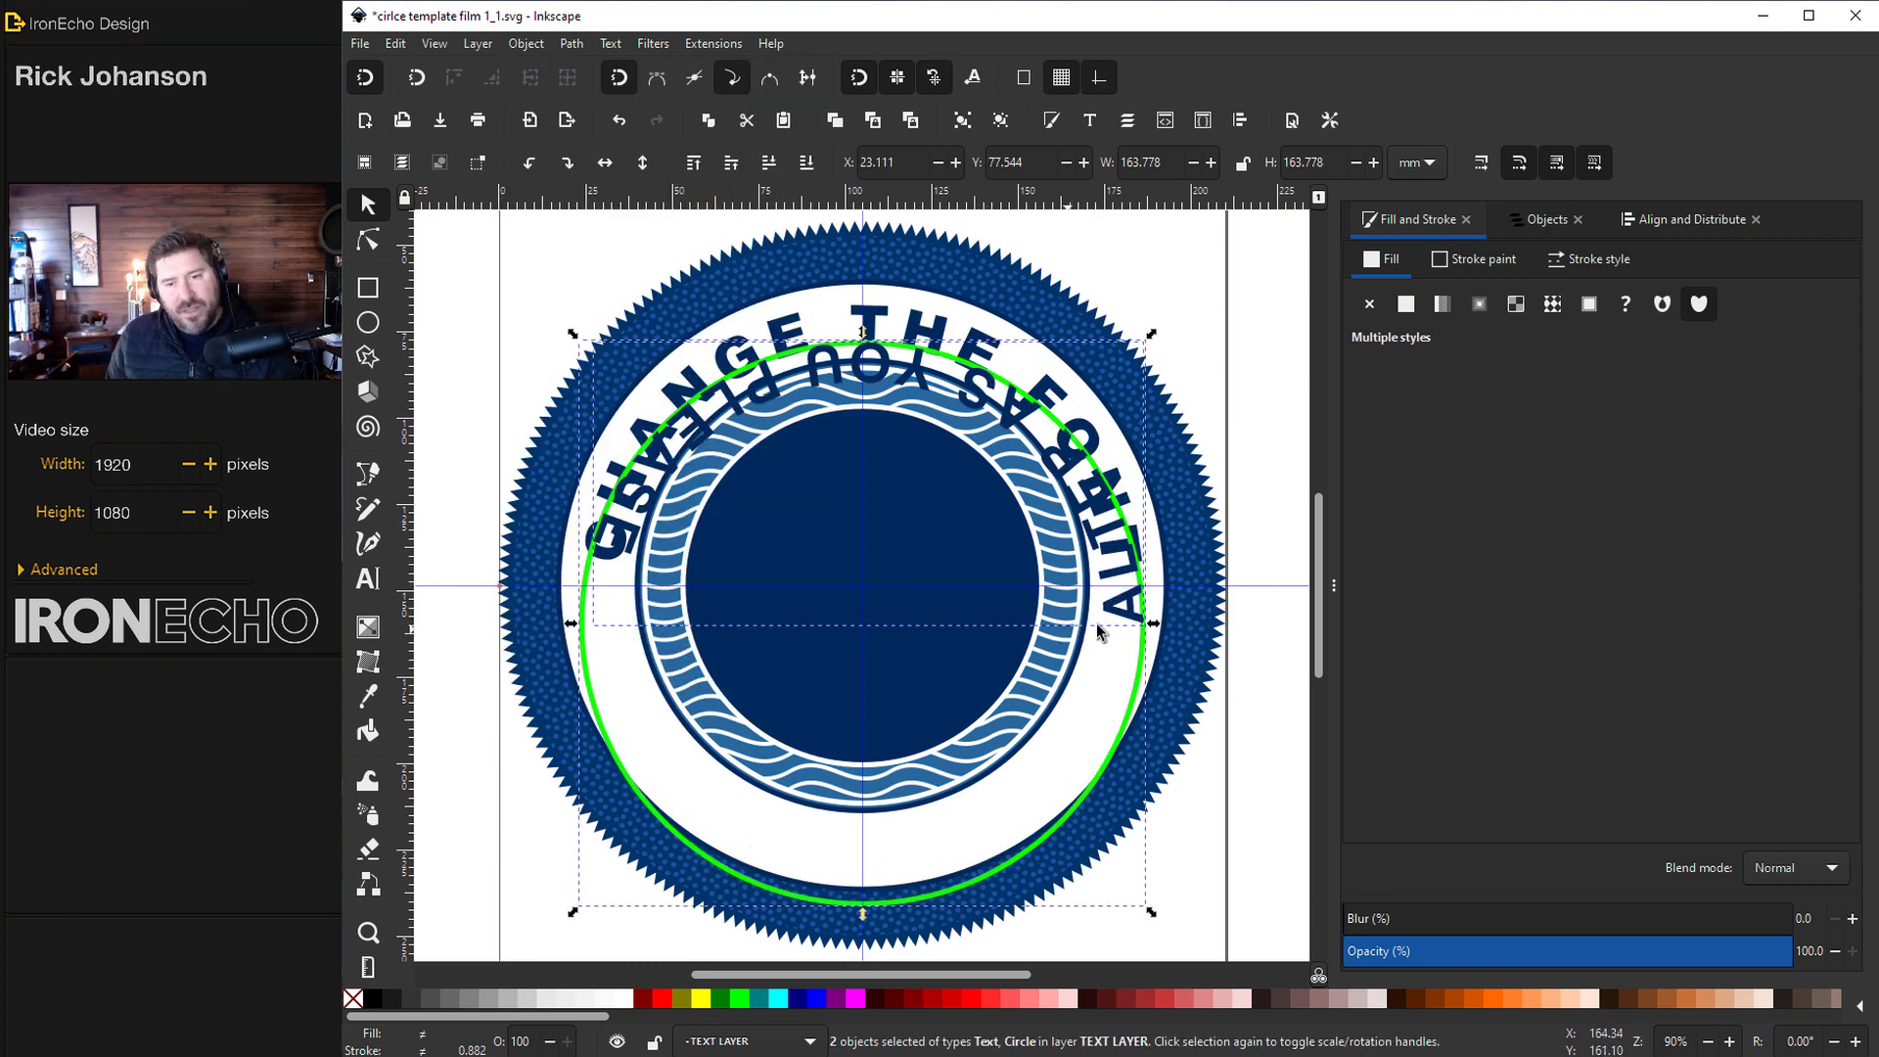
# Centre the guide circle and rotate it so the text sits centred at the bottom
pyautogui.click(1234, 801)
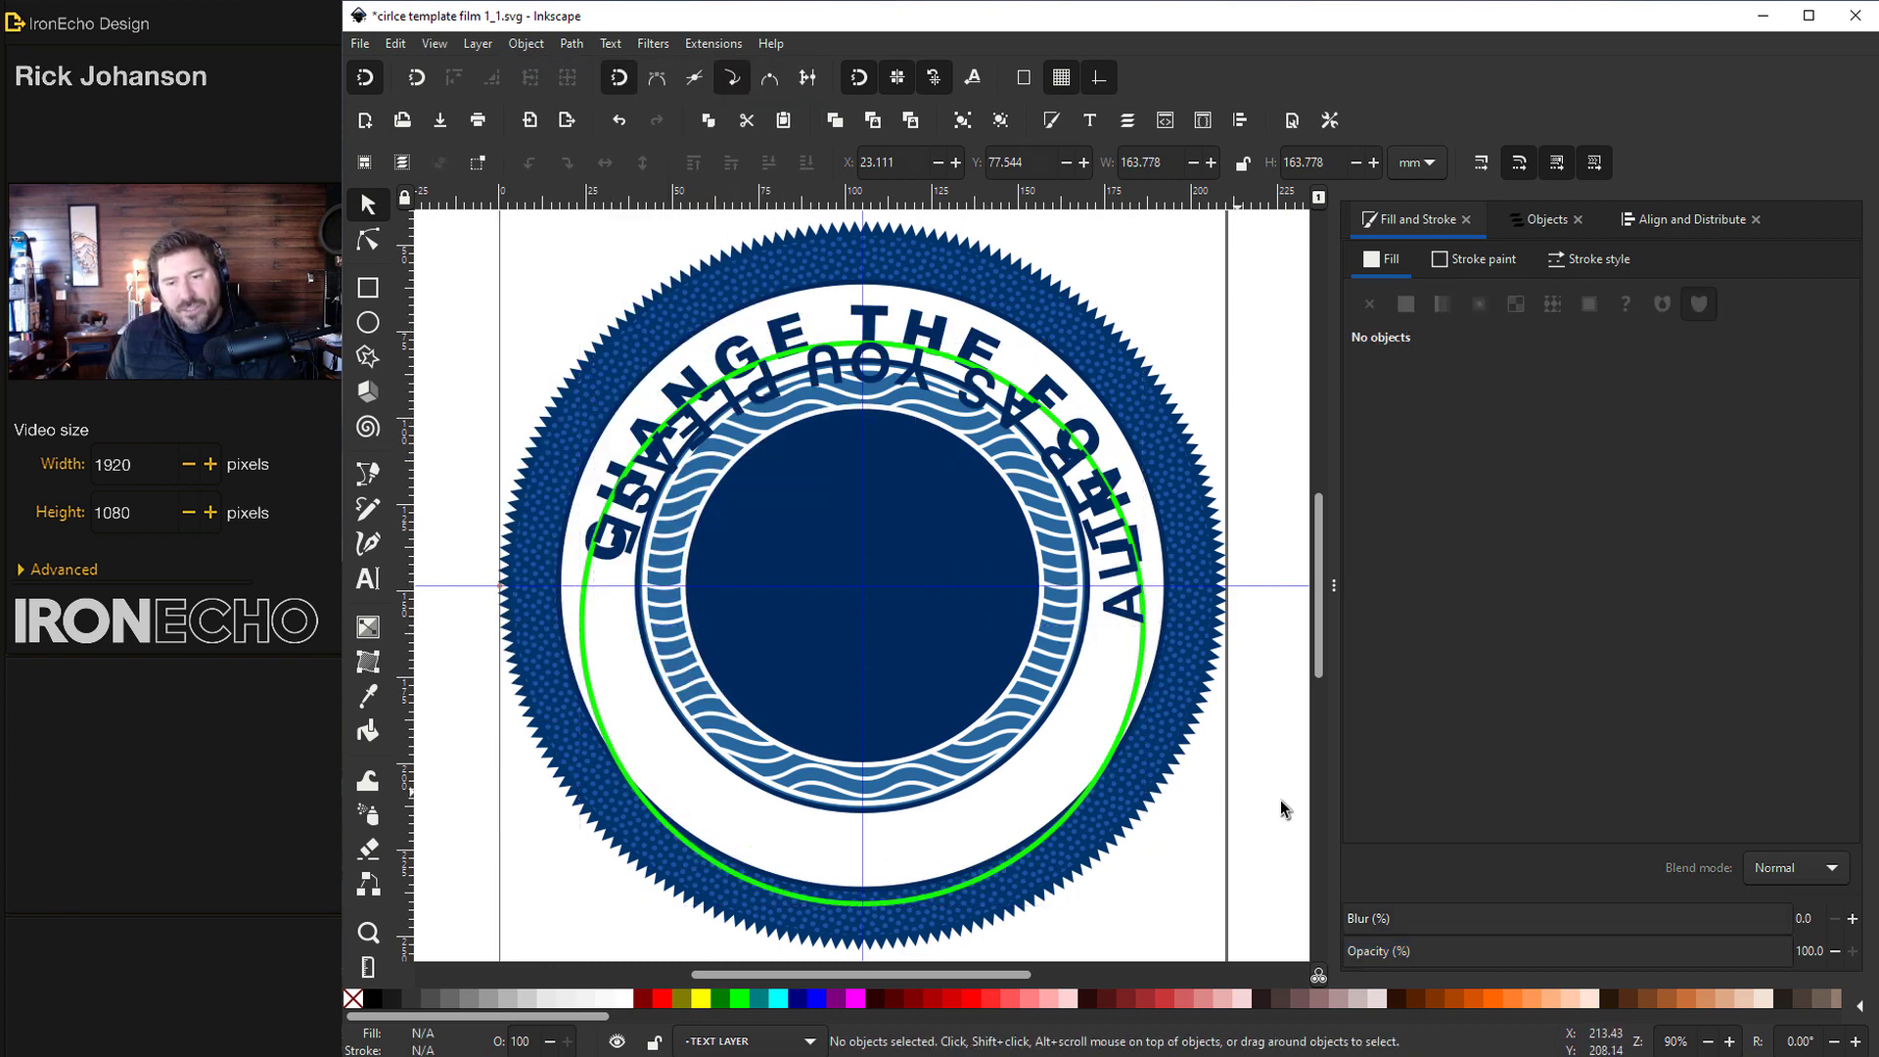
pyautogui.click(1092, 800)
pyautogui.moveTo(1083, 800); pyautogui.dragTo(1088, 771)
pyautogui.click(1120, 736)
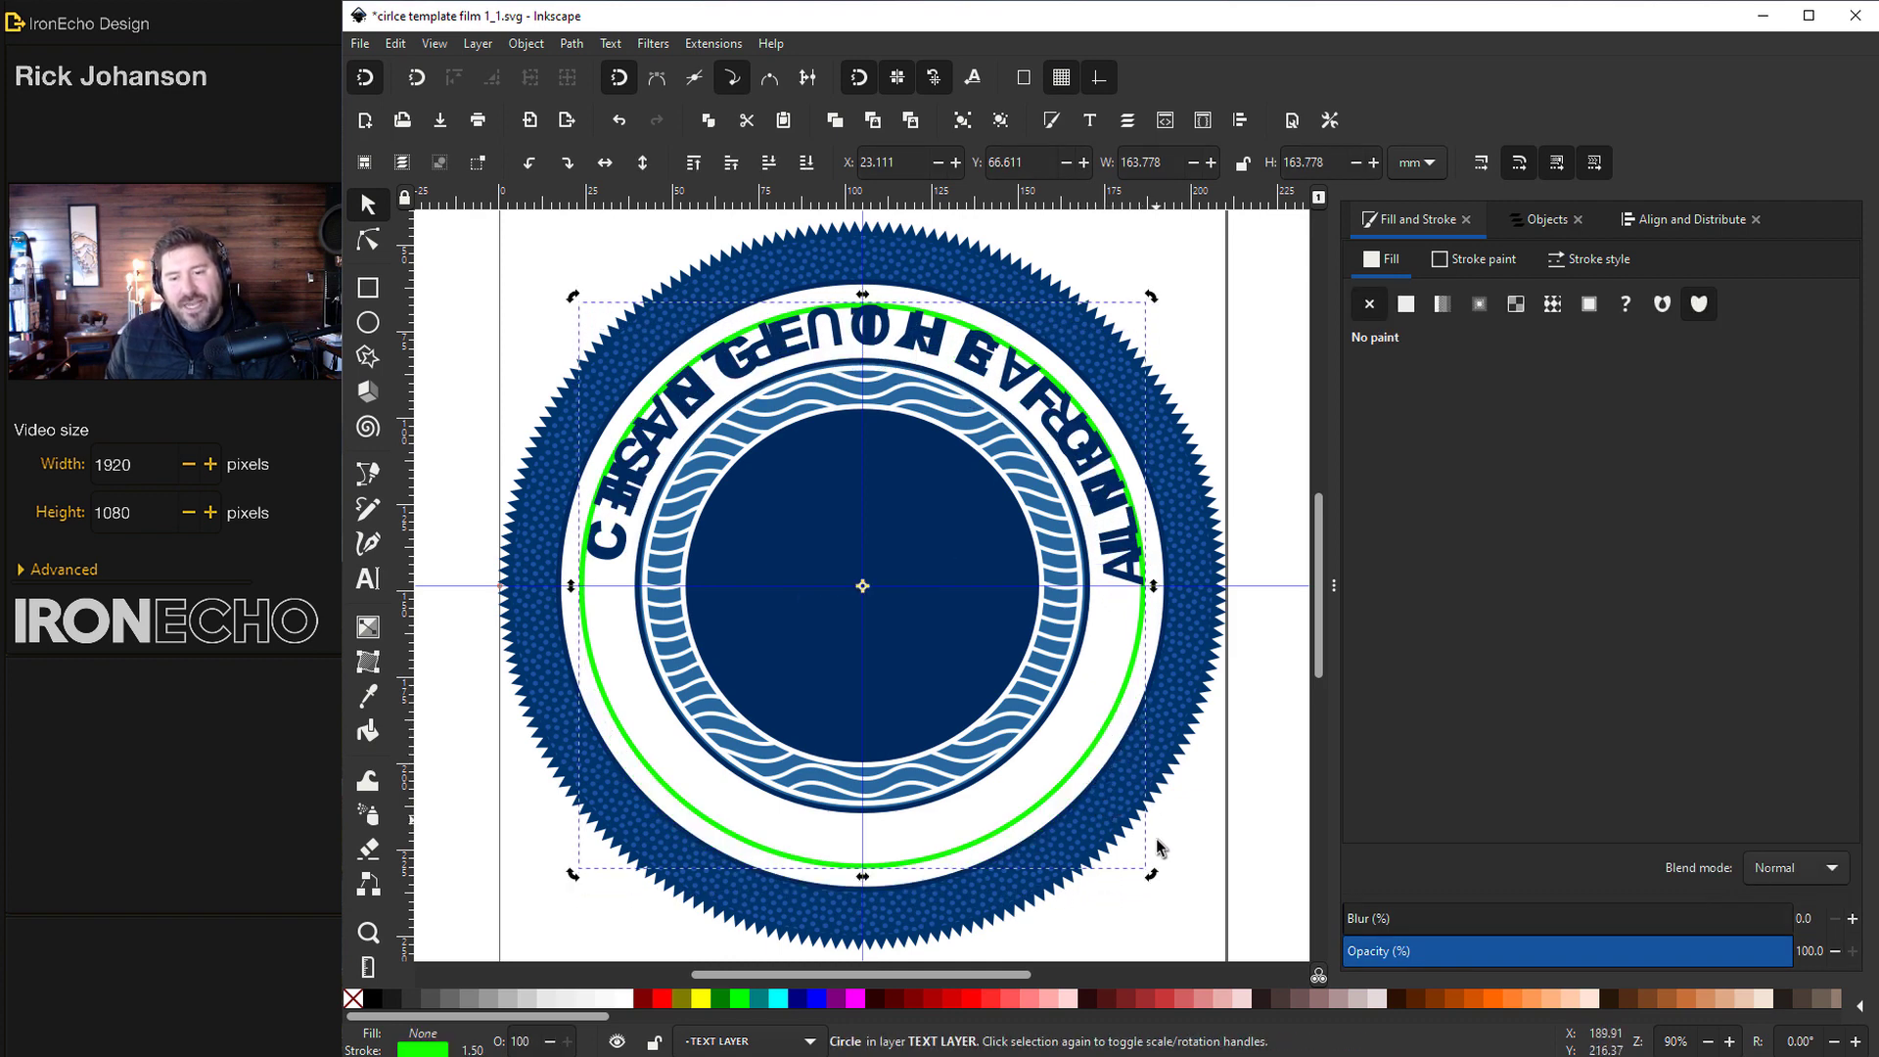
pyautogui.moveTo(1155, 871); pyautogui.dragTo(505, 626)
# Hide the Guide Circle Bottom guide and rename the curved text 'Bottom Text'
pyautogui.click(1546, 219)
pyautogui.click(1357, 346)
pyautogui.doubleClick(1555, 313)
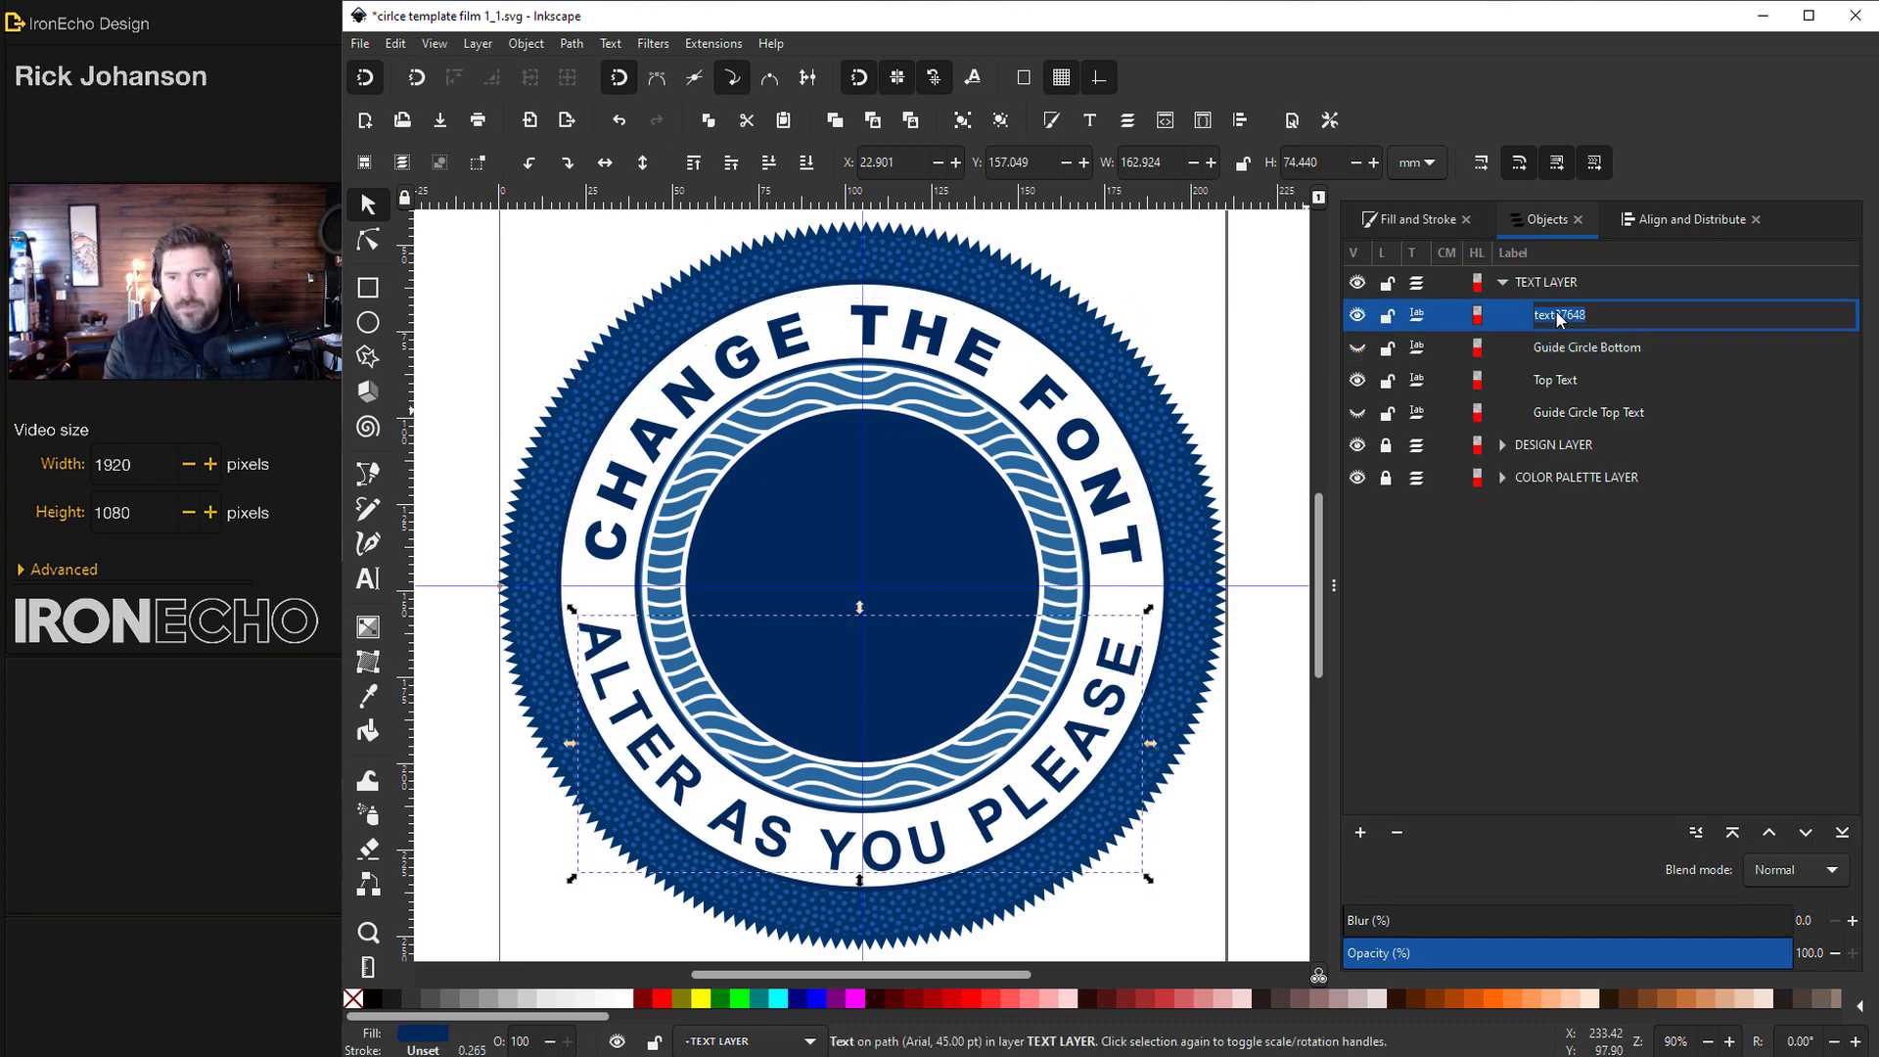
pyautogui.write('Bottom Text')
pyautogui.press('Return')
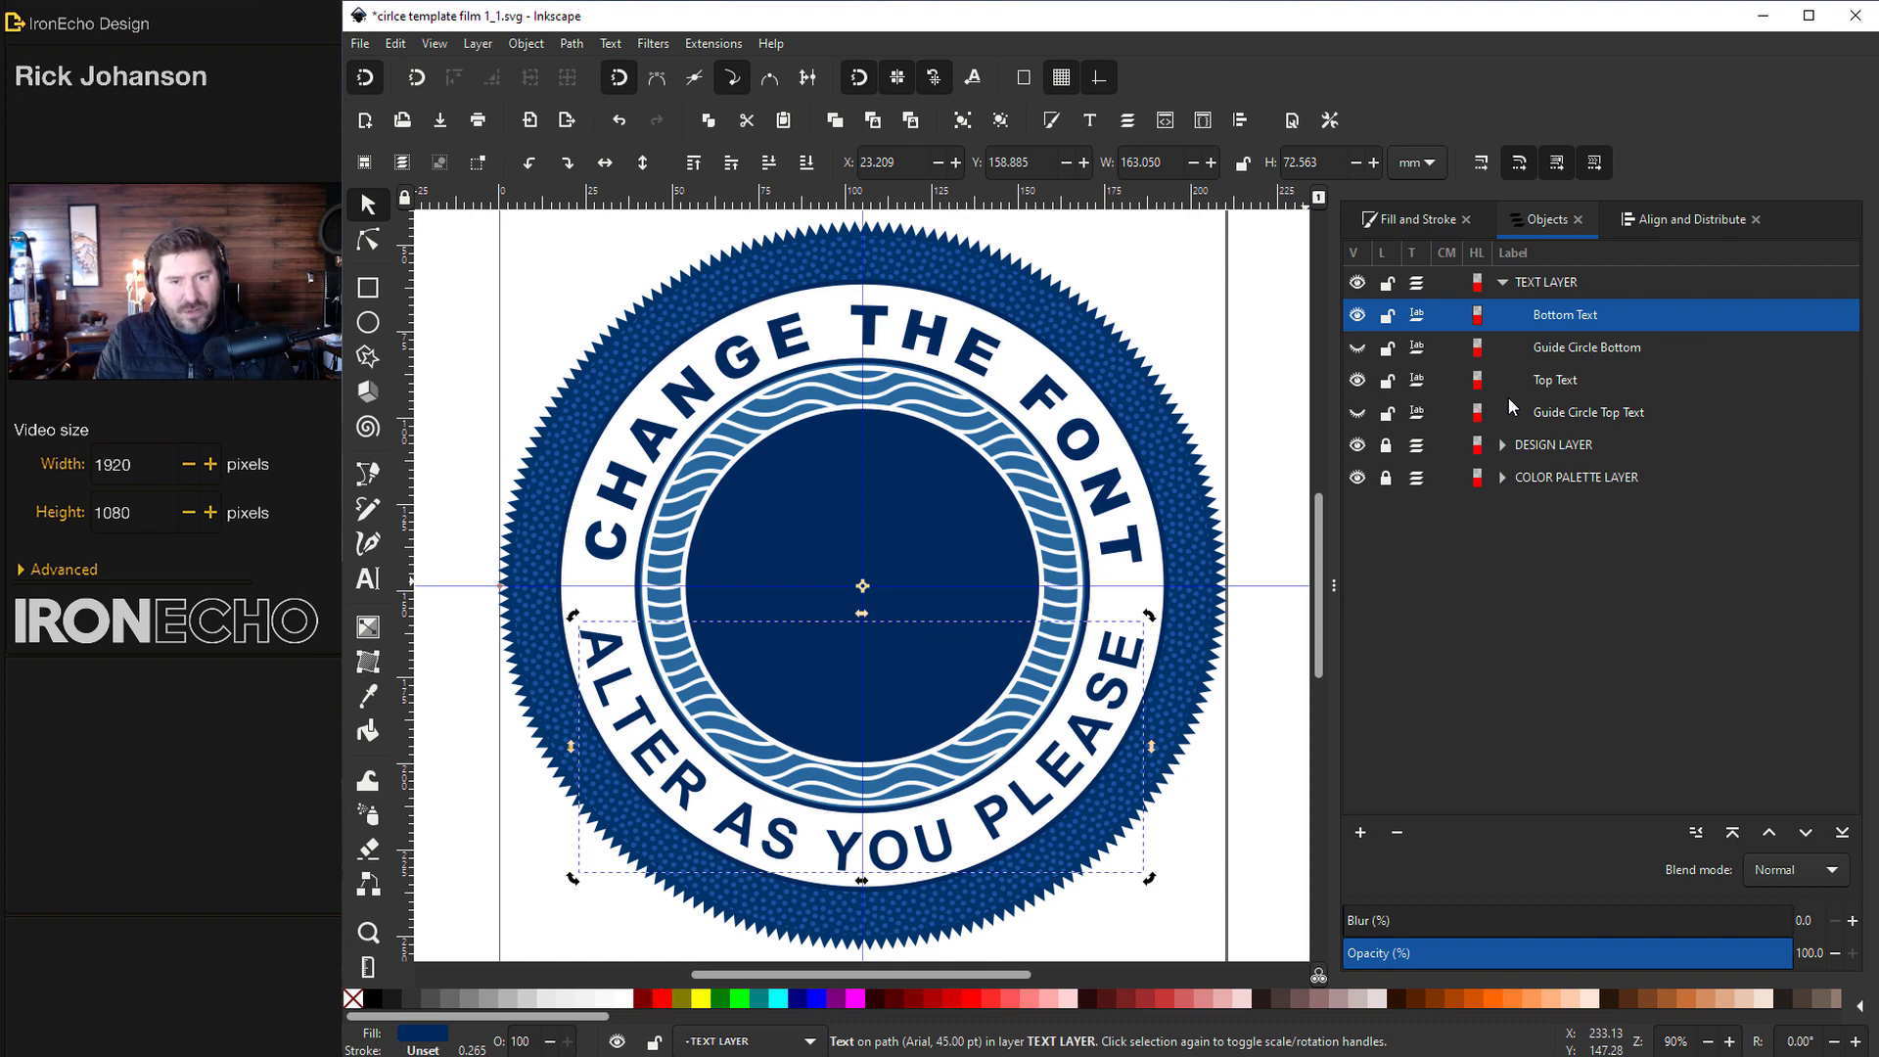
# Collapse TEXT LAYER and add a new layer named CENTER GRAPHIC
pyautogui.click(1505, 283)
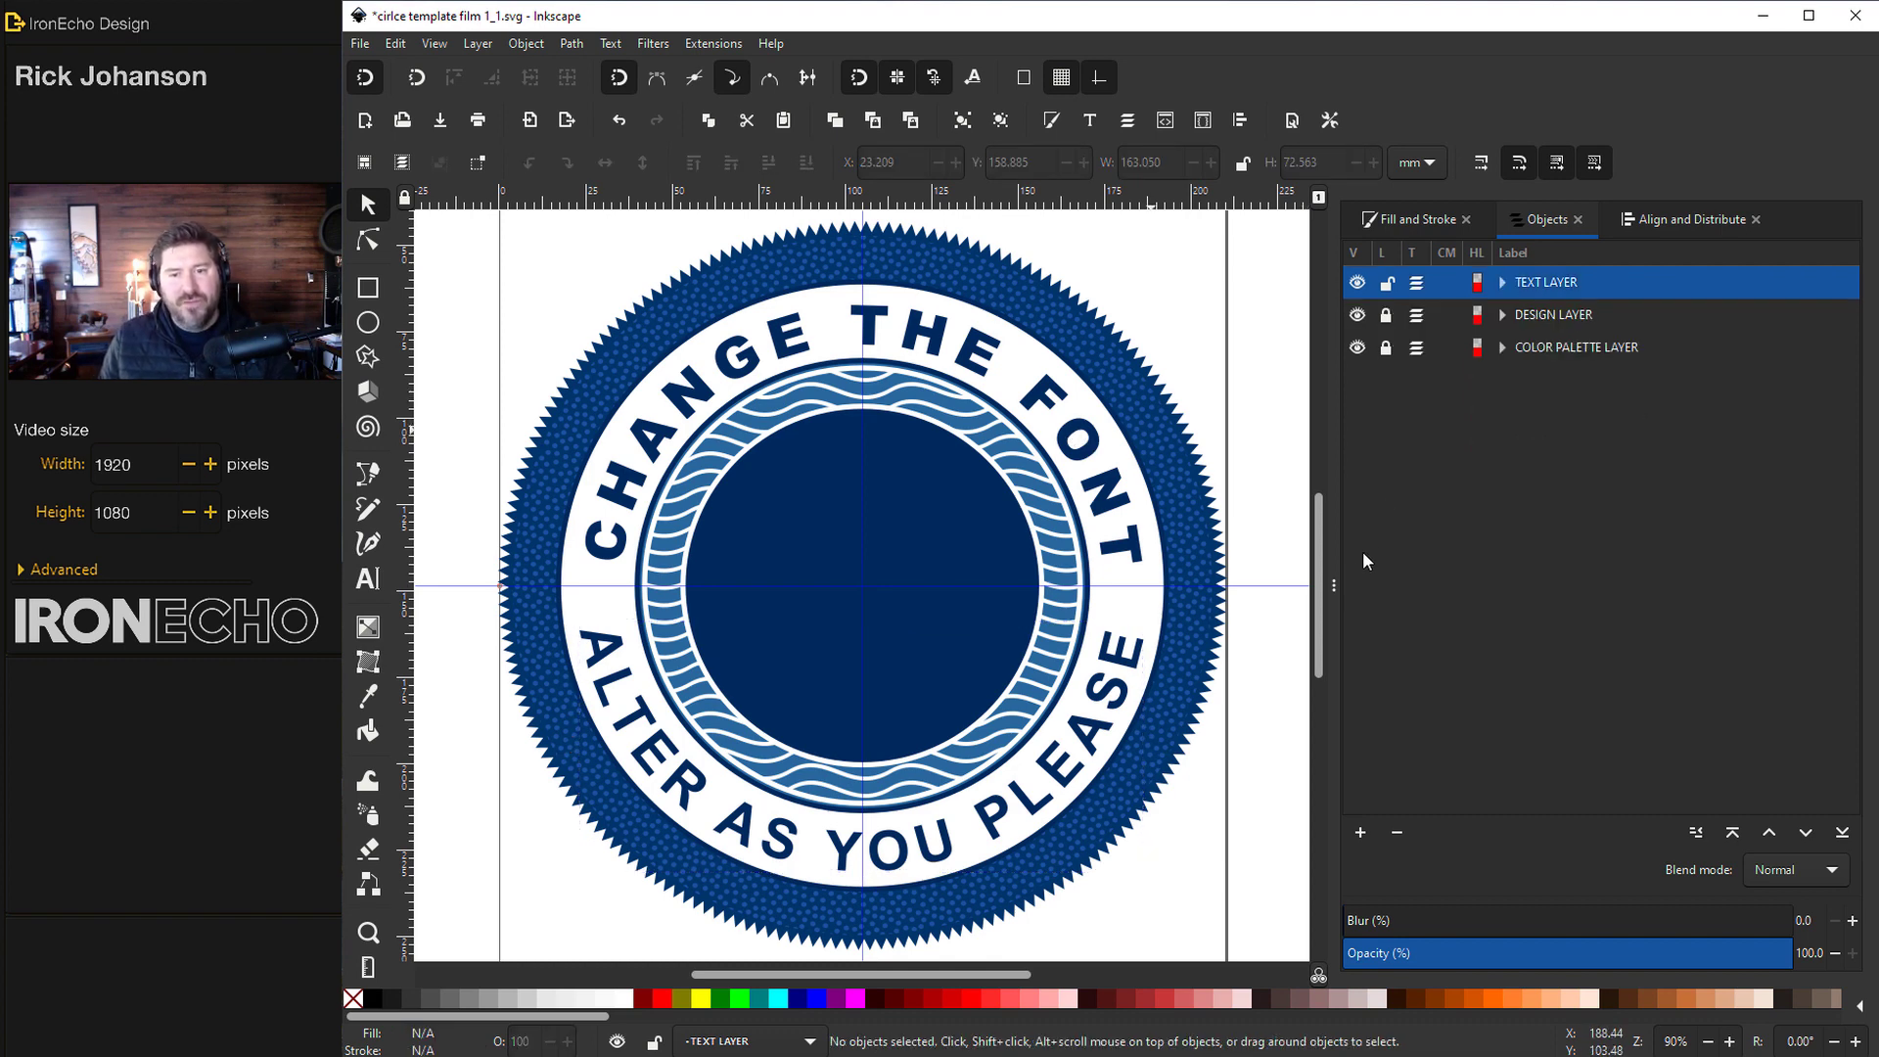
pyautogui.click(1361, 832)
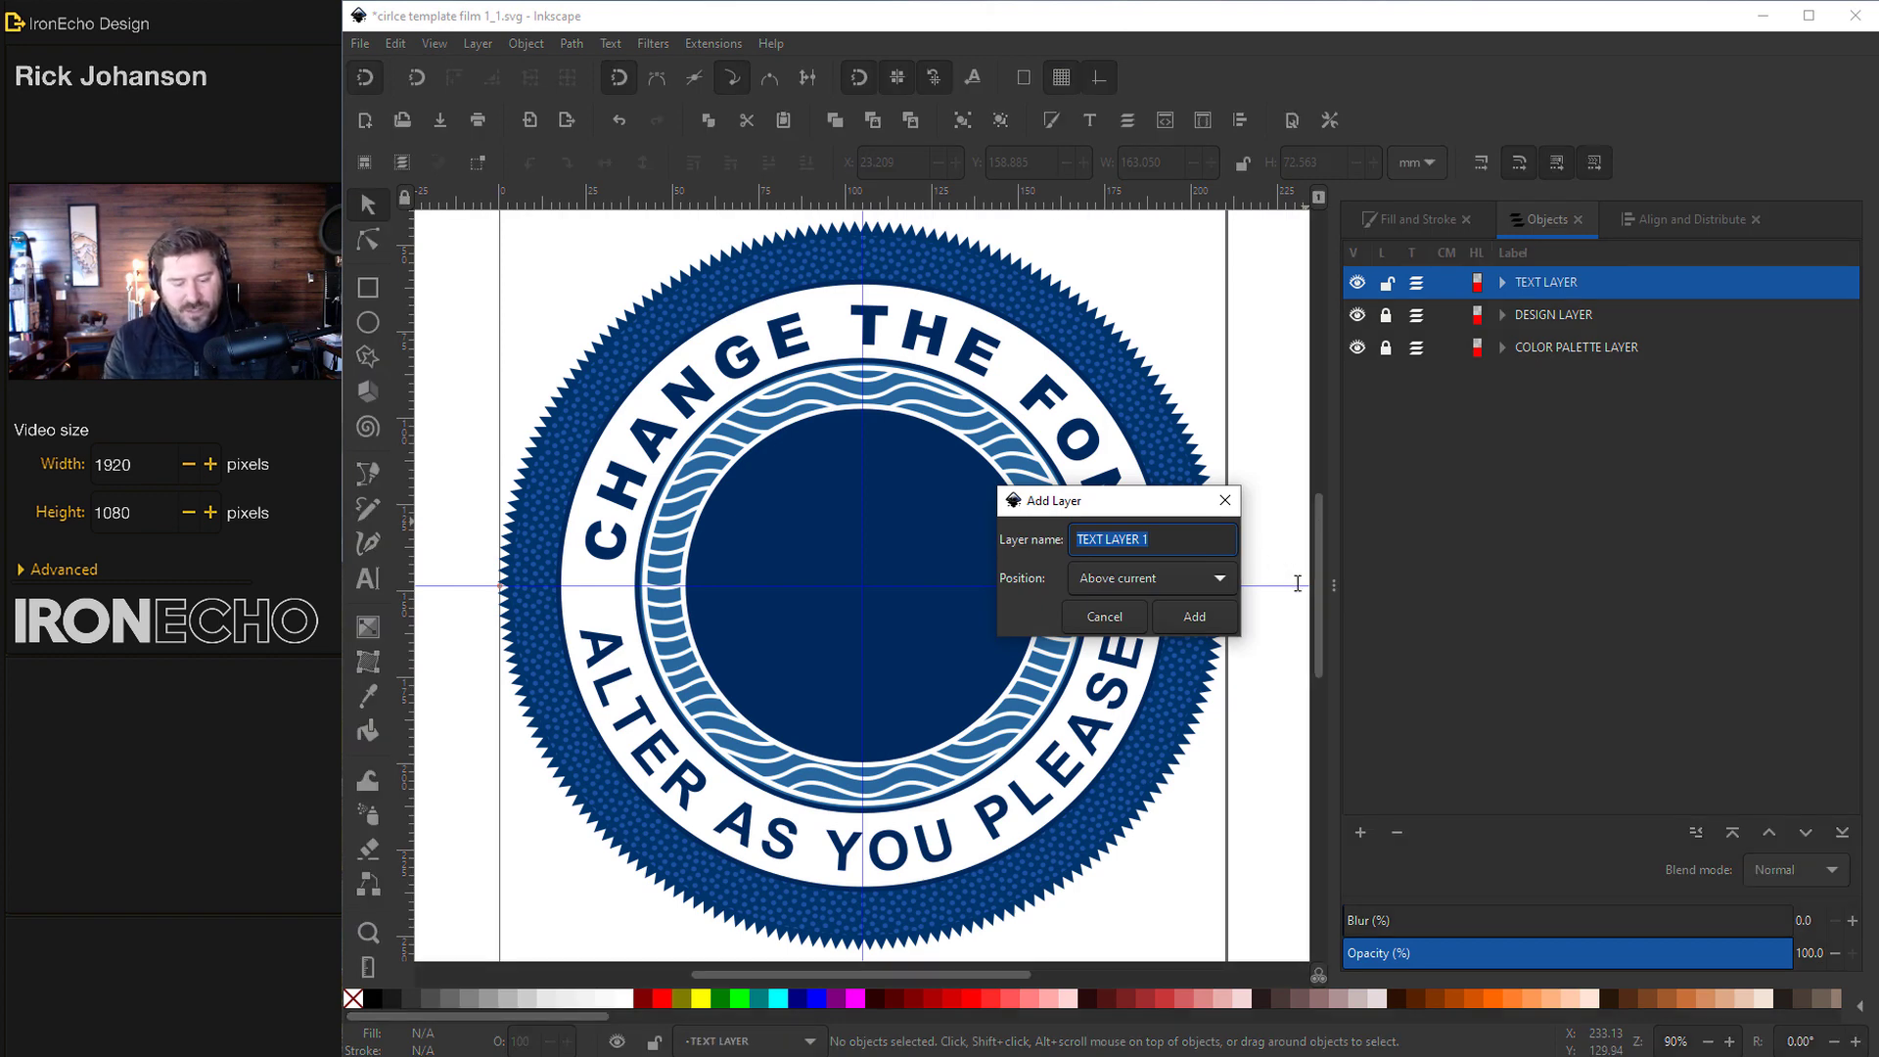
pyautogui.write('CENTER GRAPHIC')
pyautogui.press('Return')
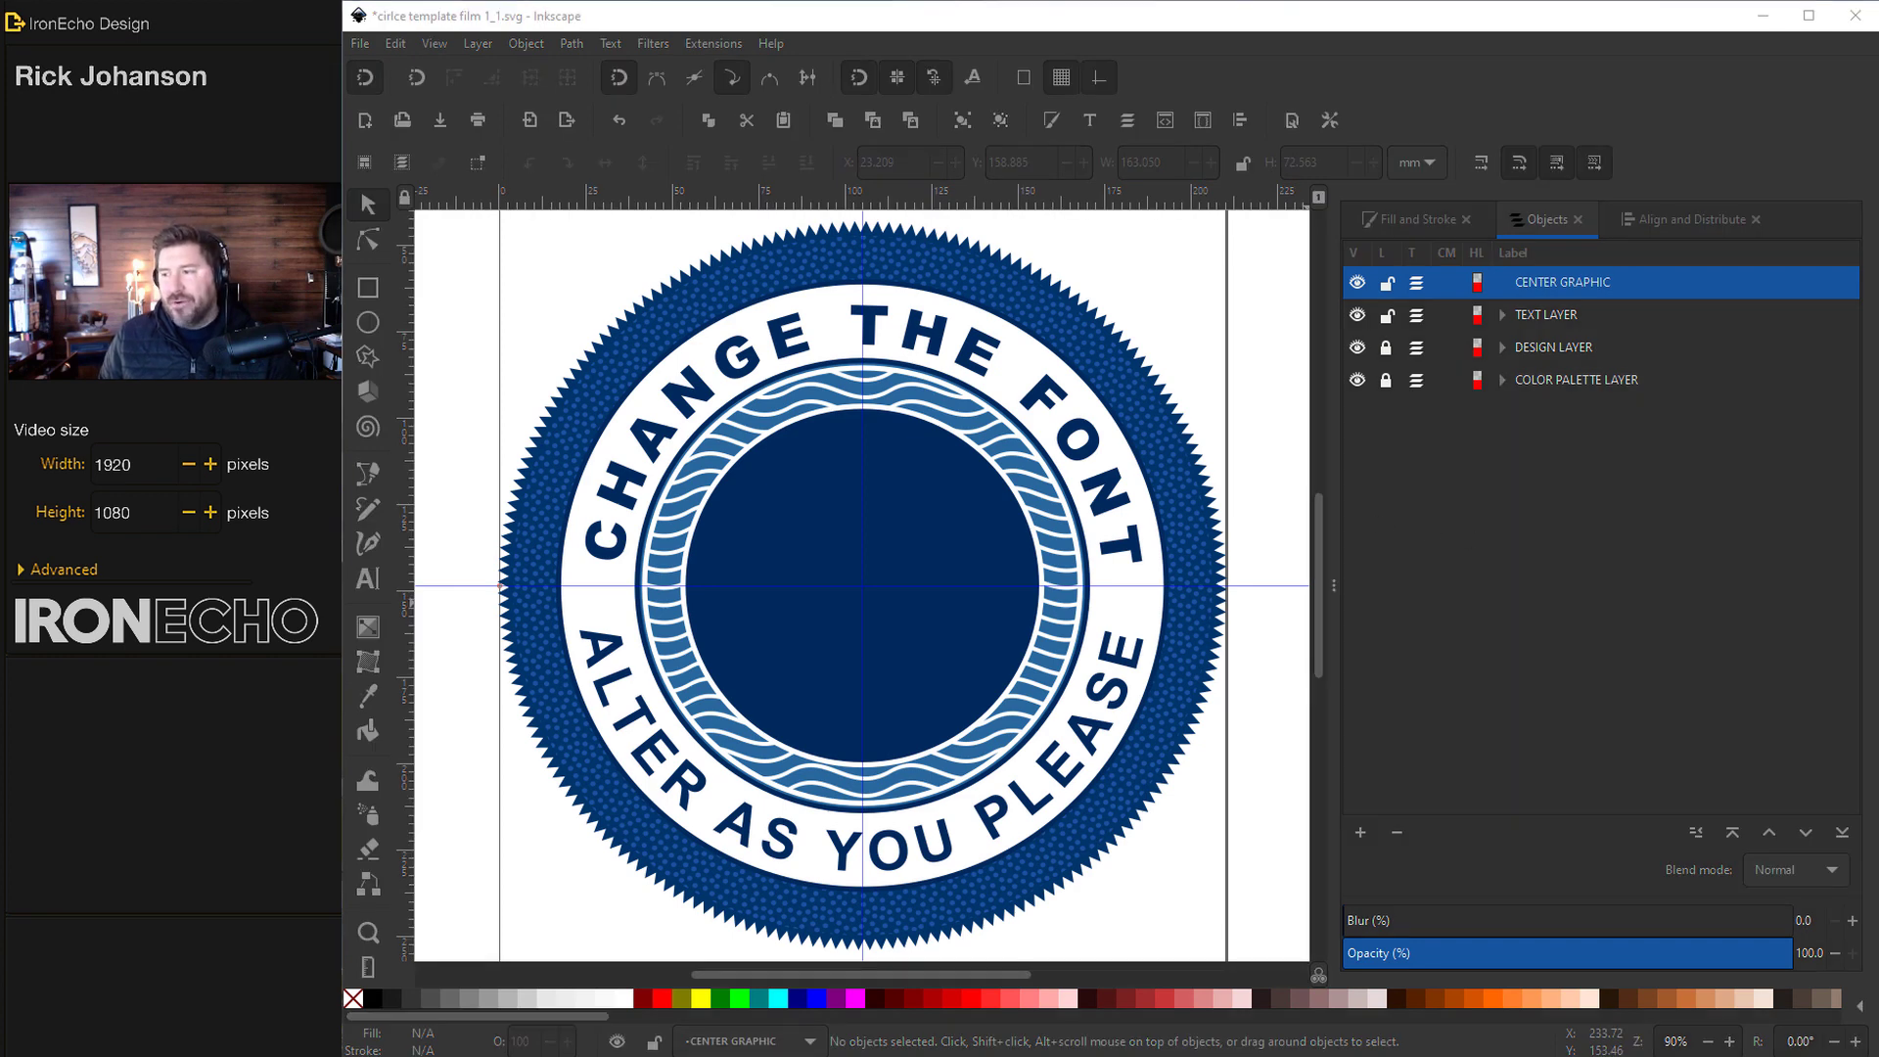
# Place the Flower graphic in the badge centre, then hide it
pyautogui.moveTo(777, 395); pyautogui.dragTo(777, 392)
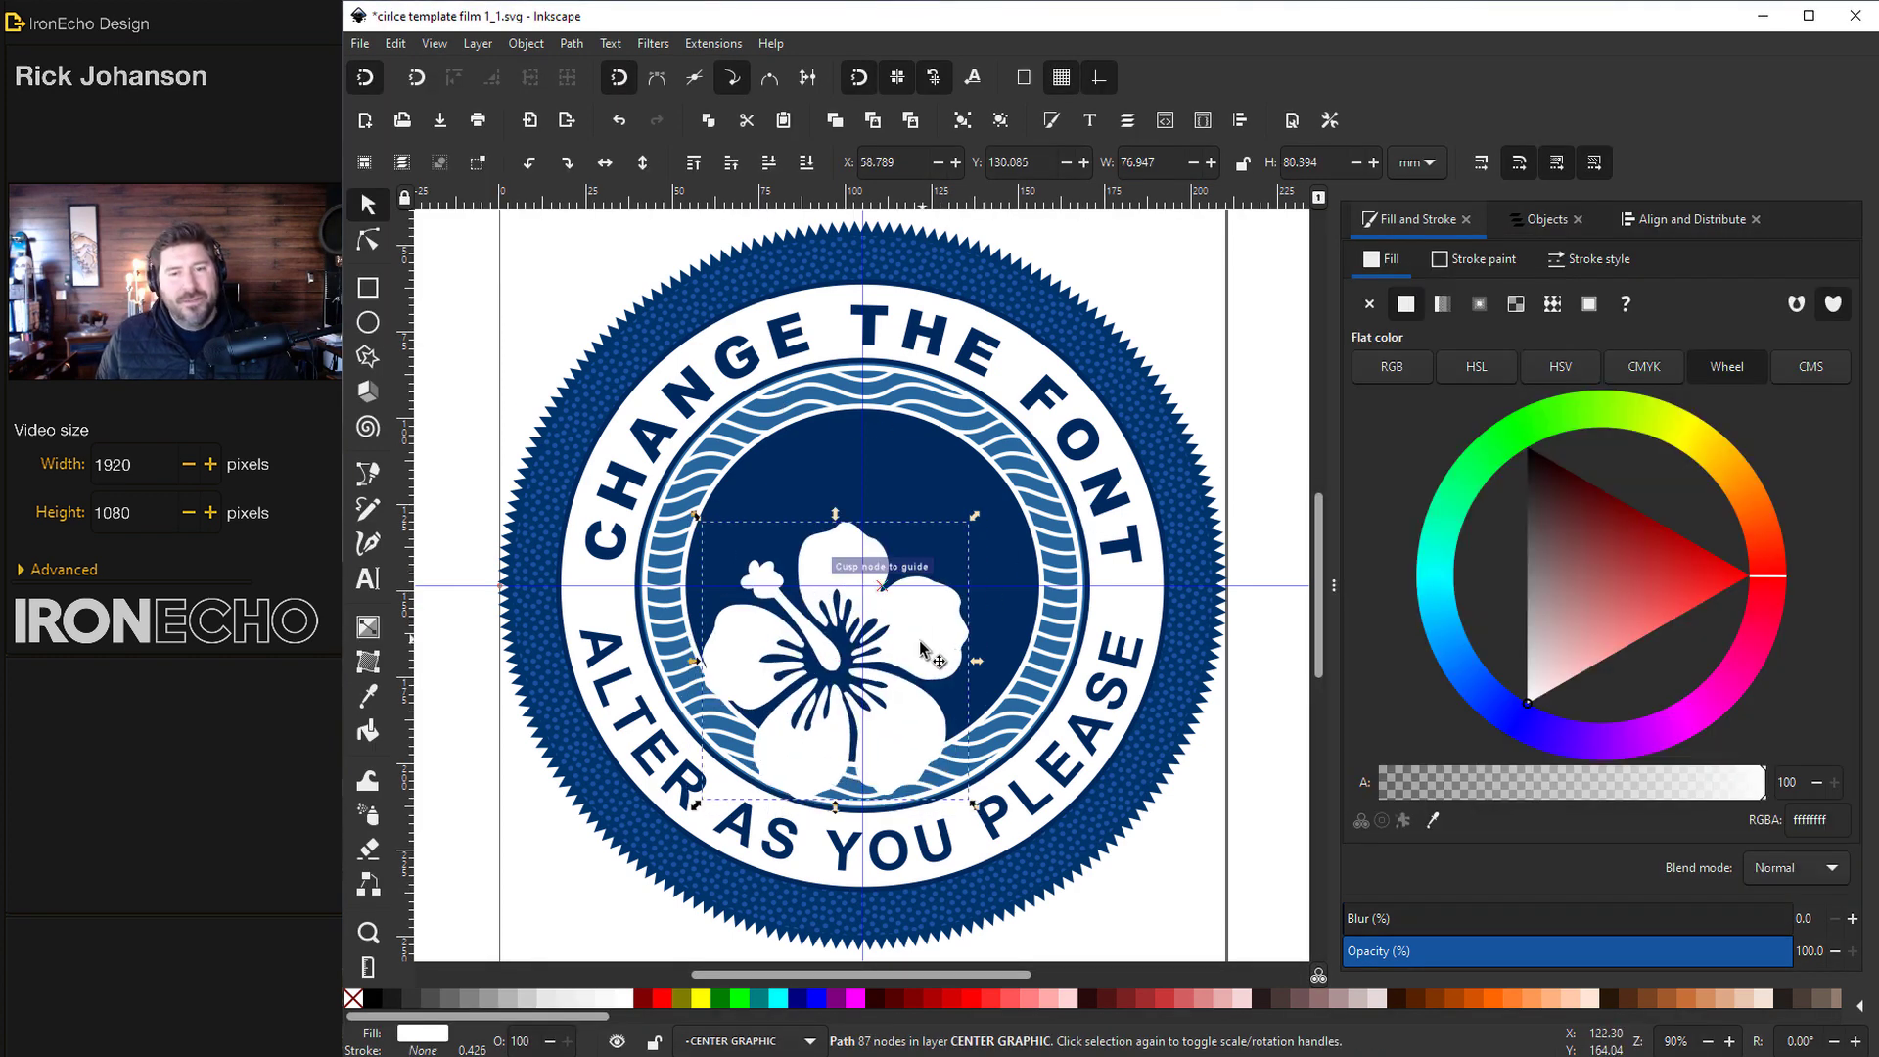
pyautogui.click(1546, 220)
pyautogui.click(1357, 314)
# Paste in the larger Scallop graphic and leave it showing with Flower hidden
pyautogui.hotkey('ctrl', 'v')
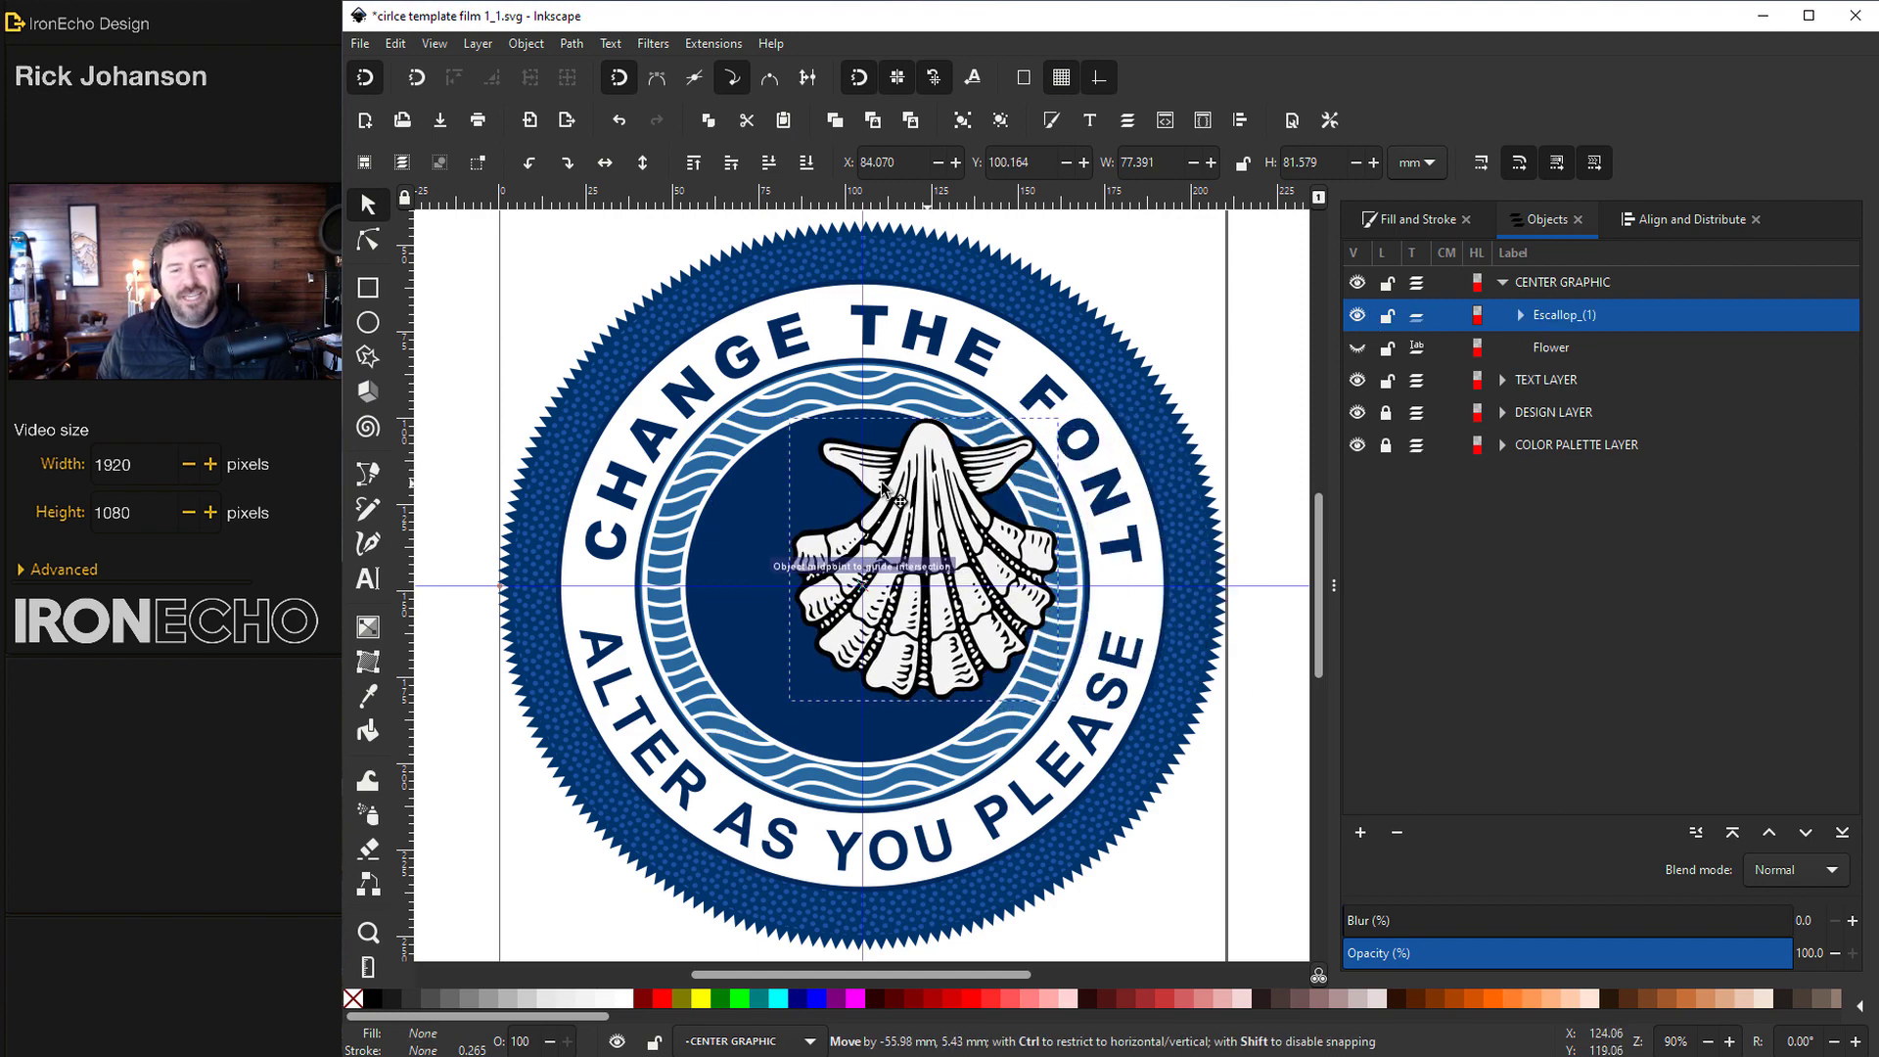
pyautogui.hotkey('ctrl', 'v')
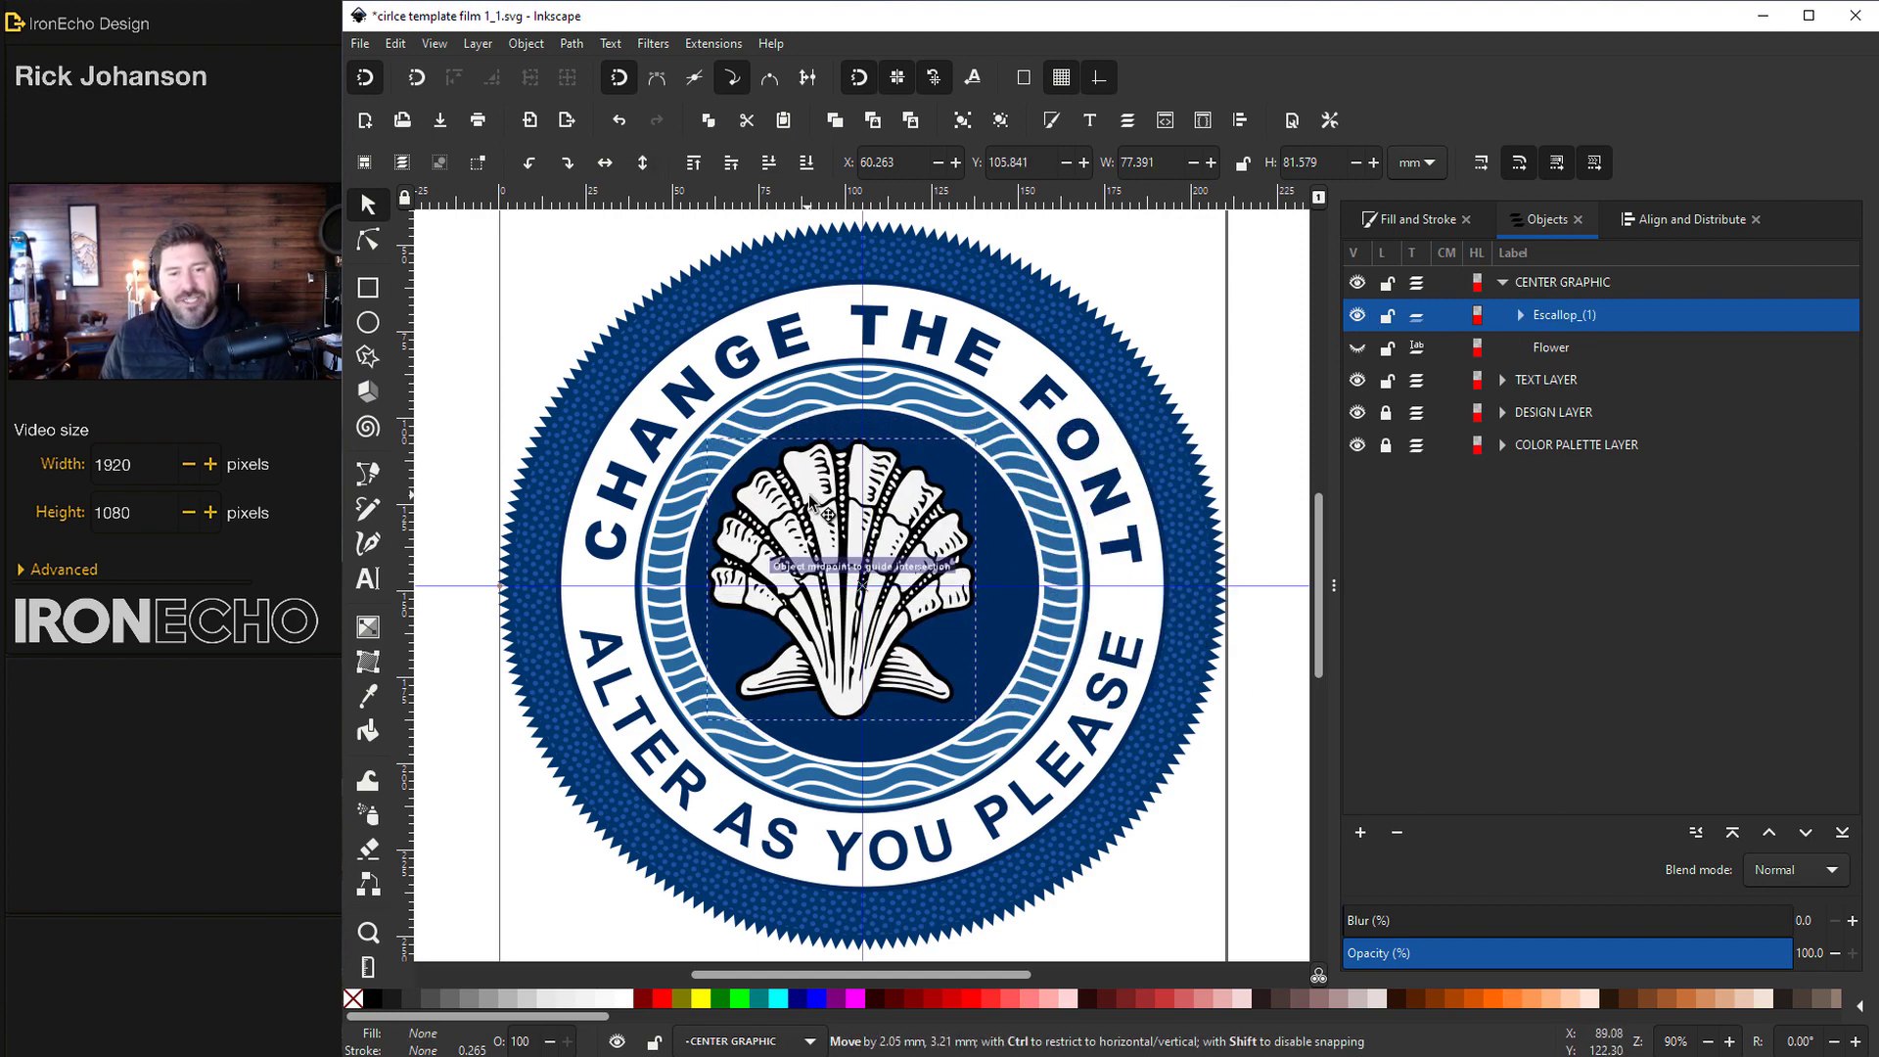
pyautogui.click(1357, 314)
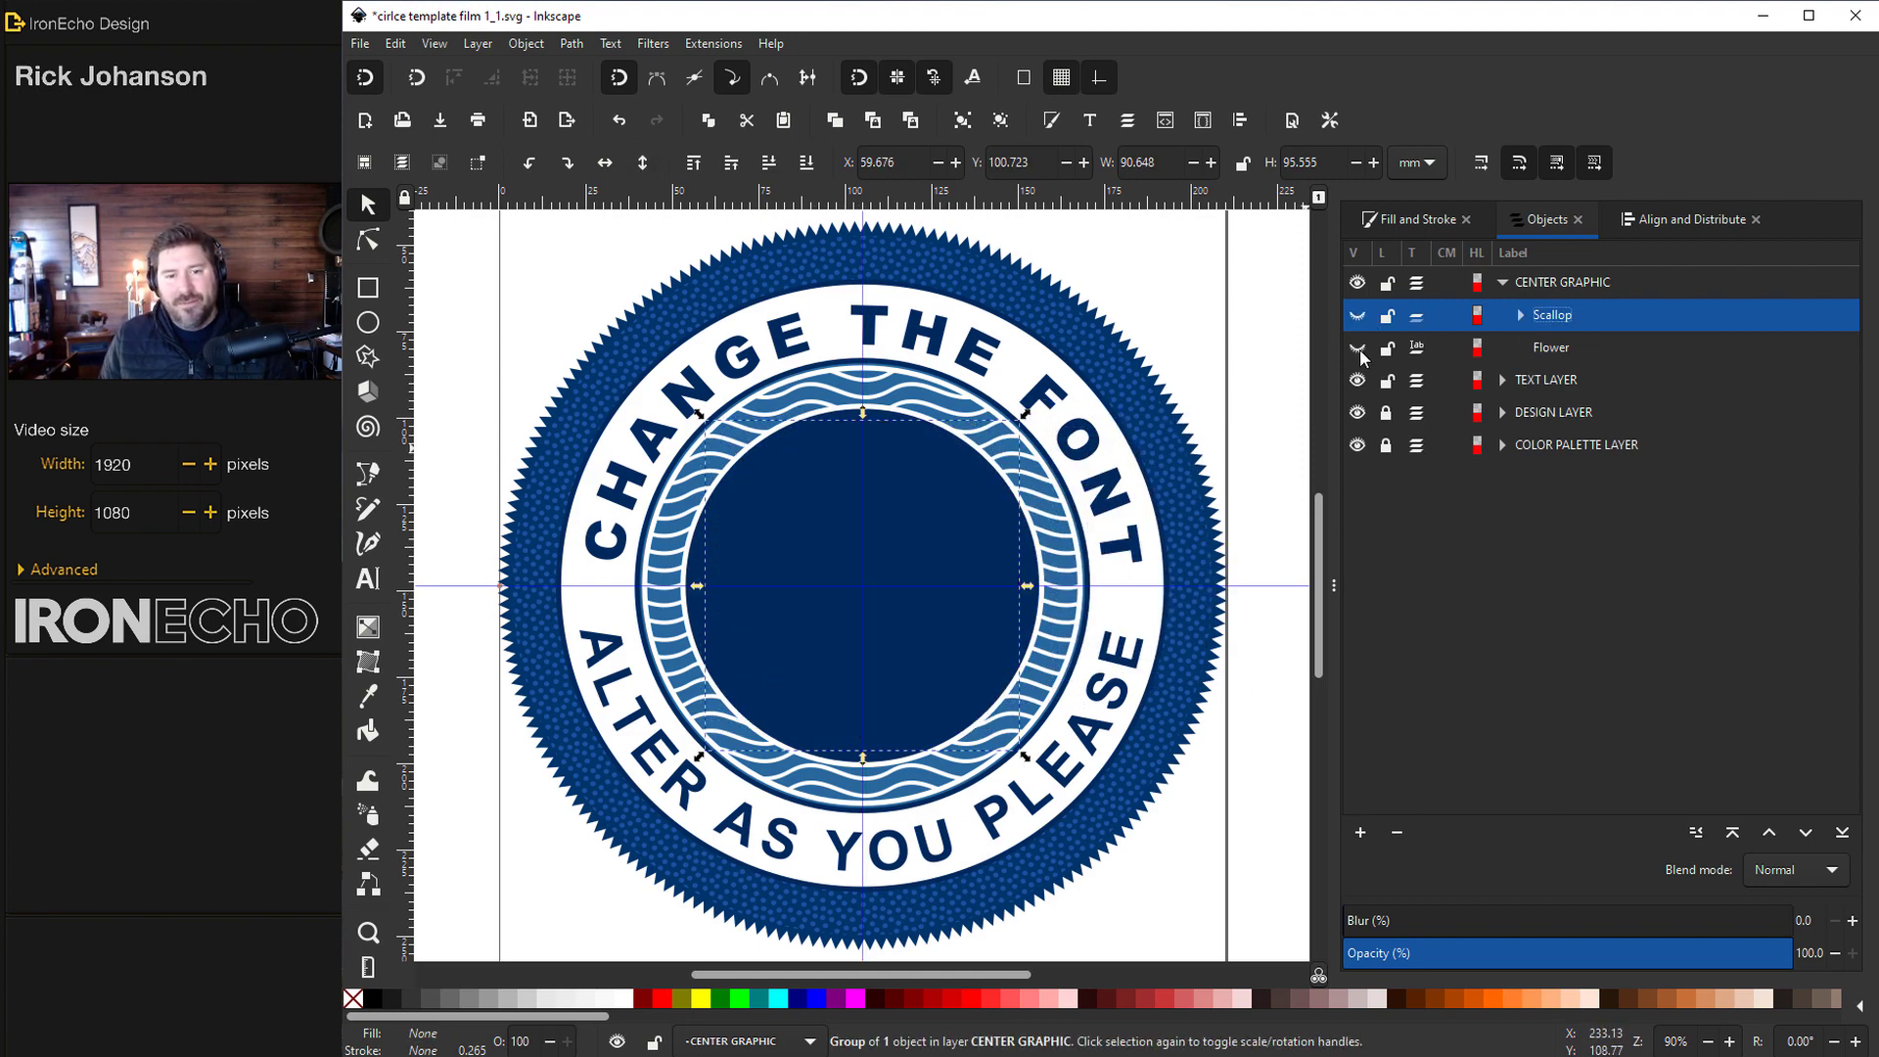
pyautogui.click(1359, 349)
pyautogui.click(1359, 348)
pyautogui.click(1357, 314)
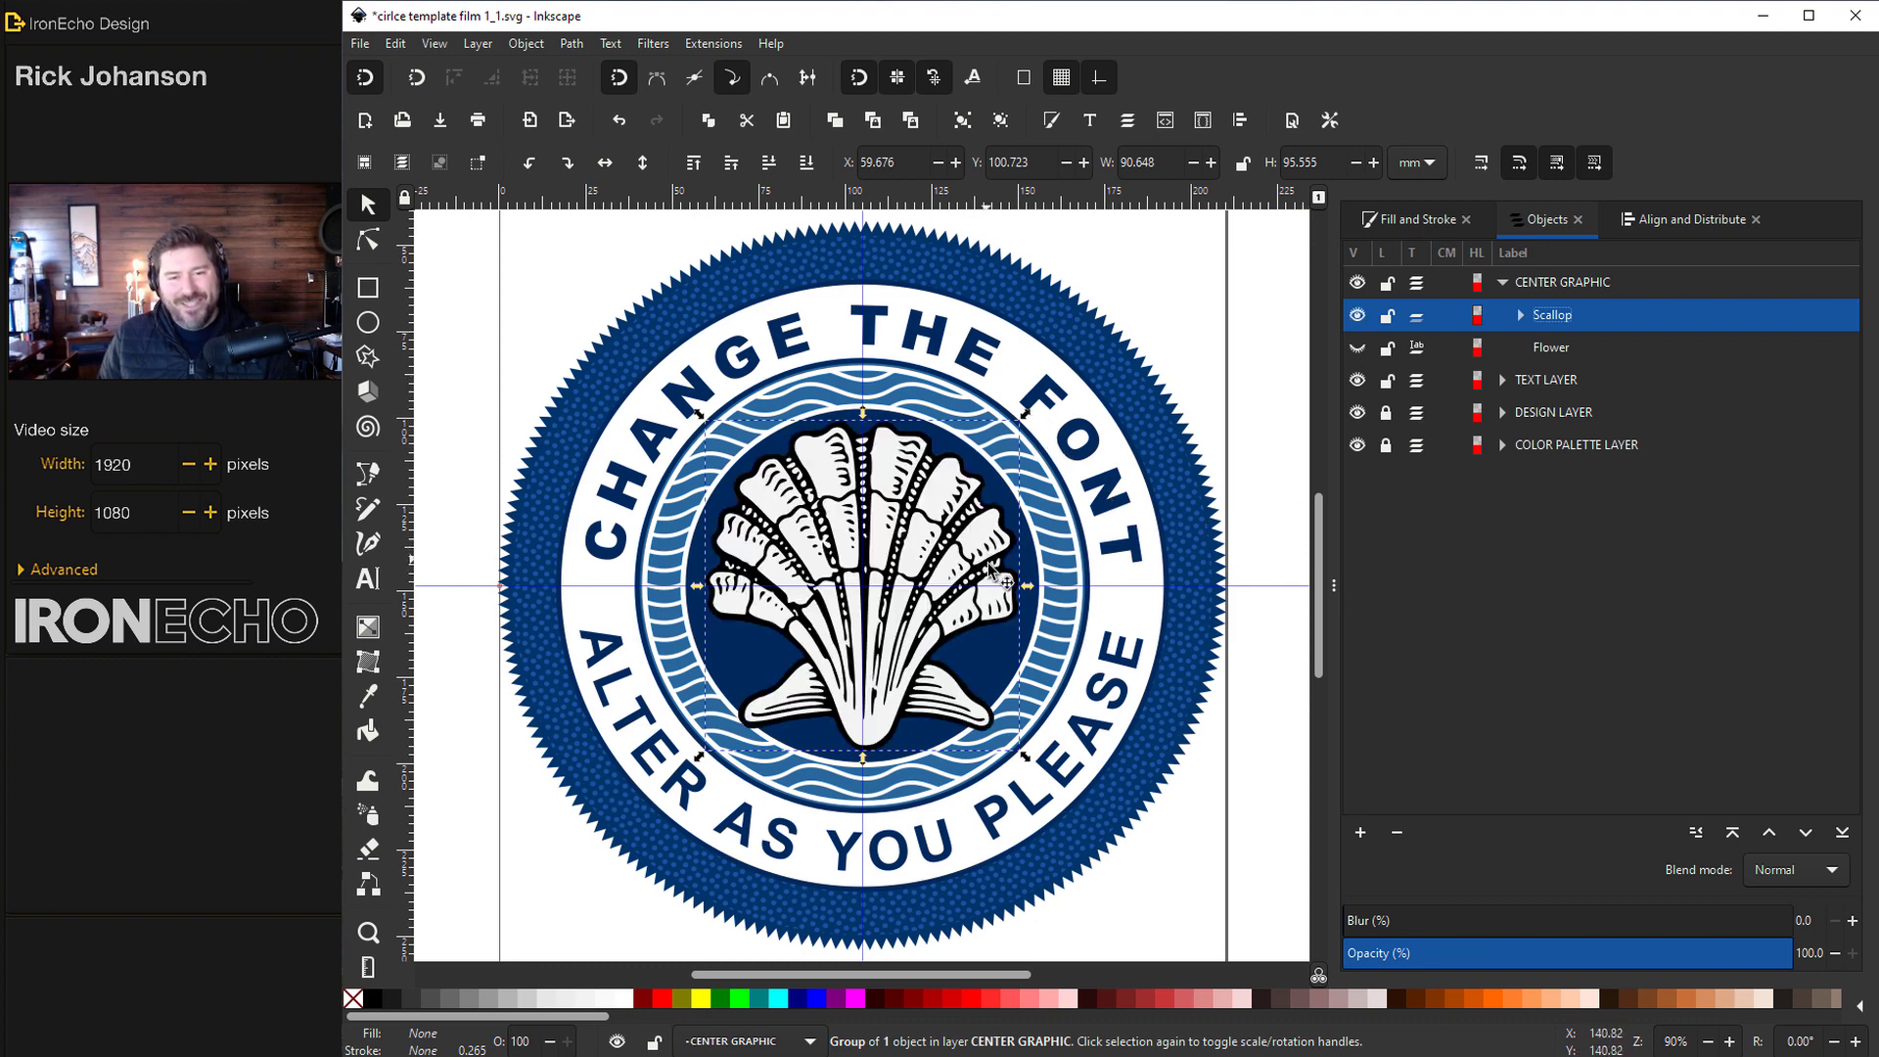
pyautogui.click(1201, 361)
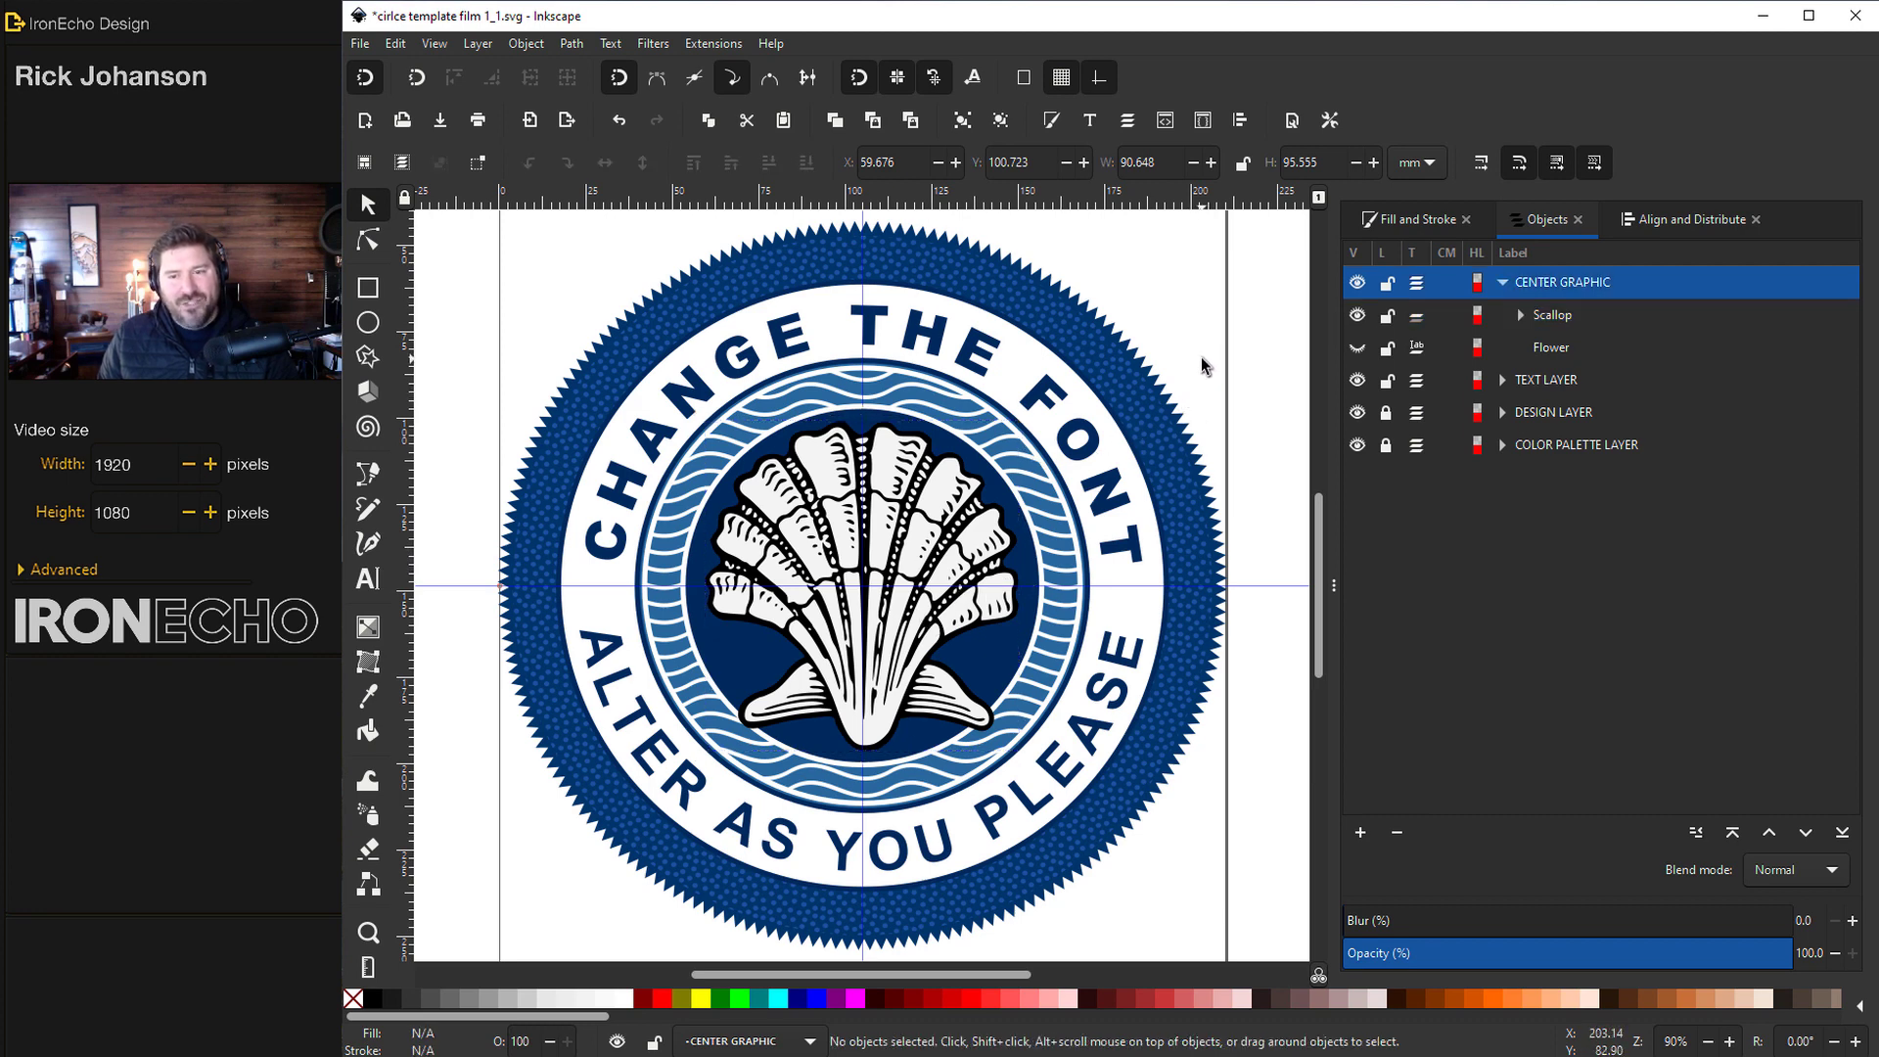
# Hide Scallop, save as template 'IronEcho Circle Badge Template' with the author's name, then open a blank document
pyautogui.click(1357, 315)
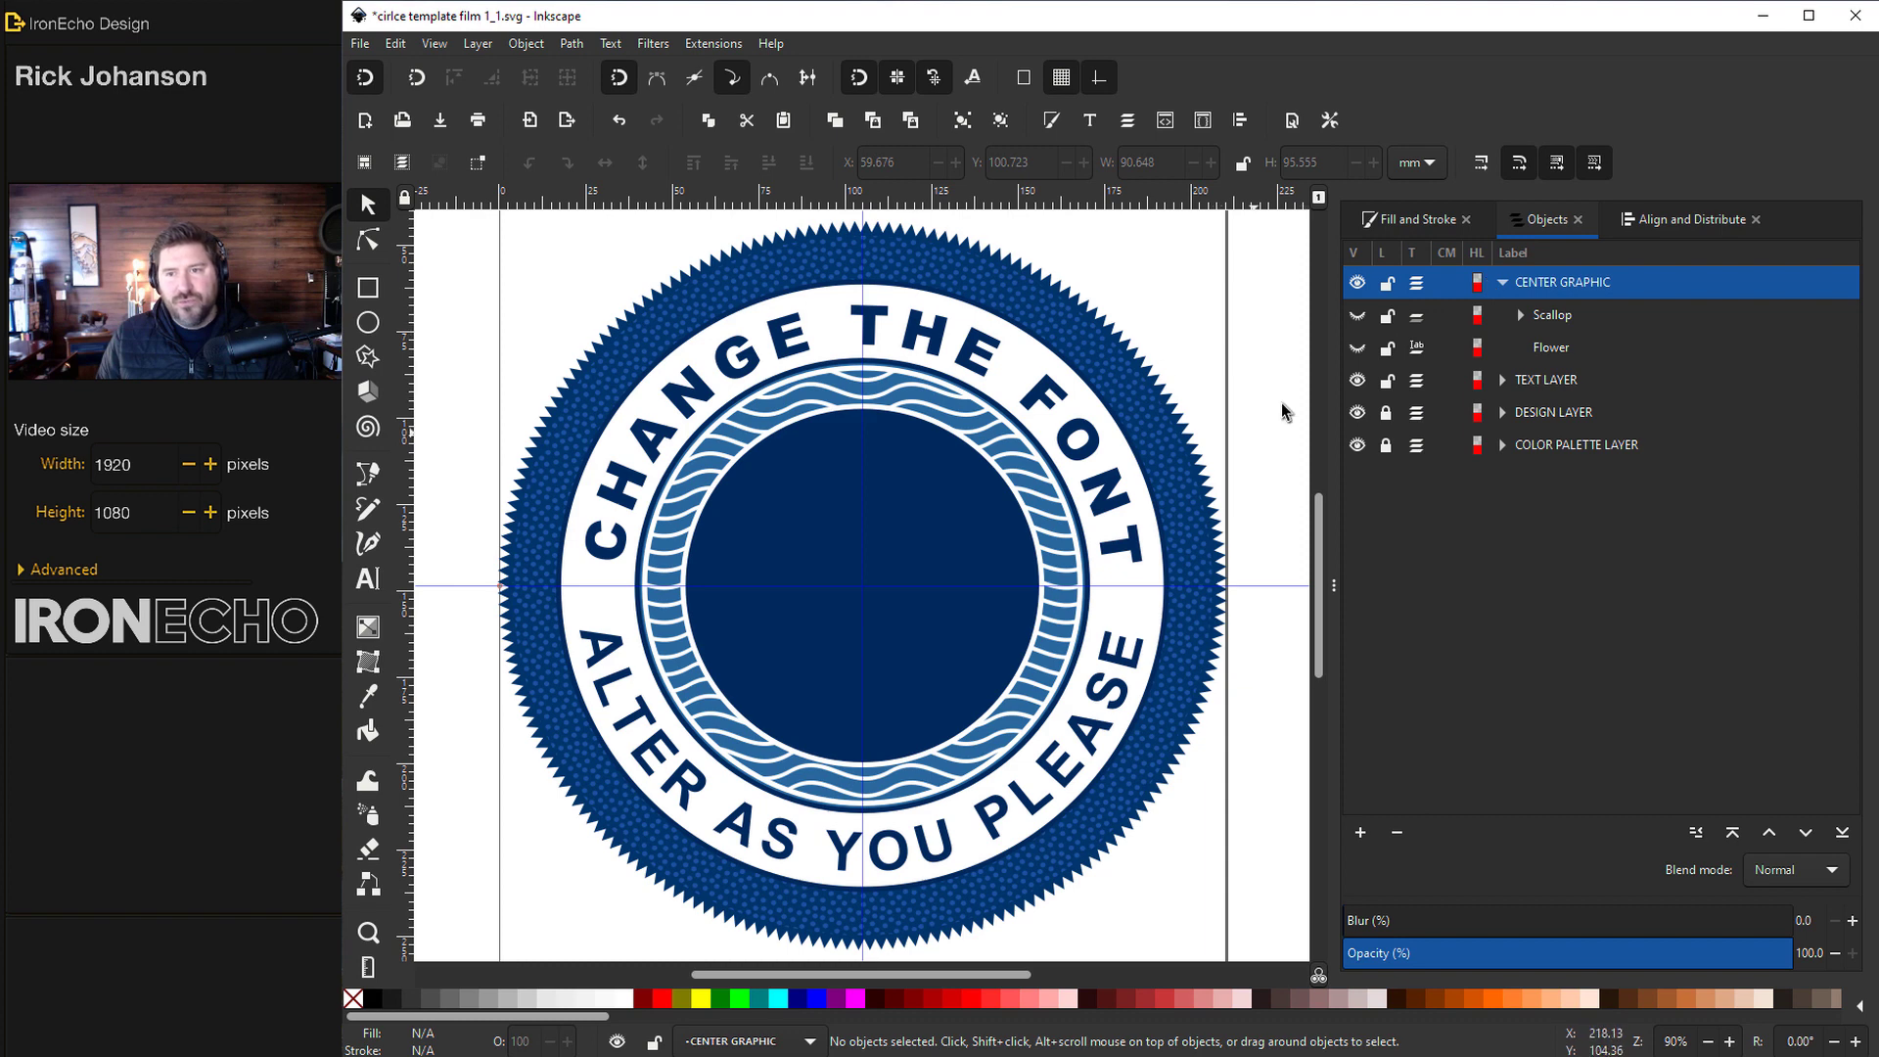
pyautogui.click(1502, 282)
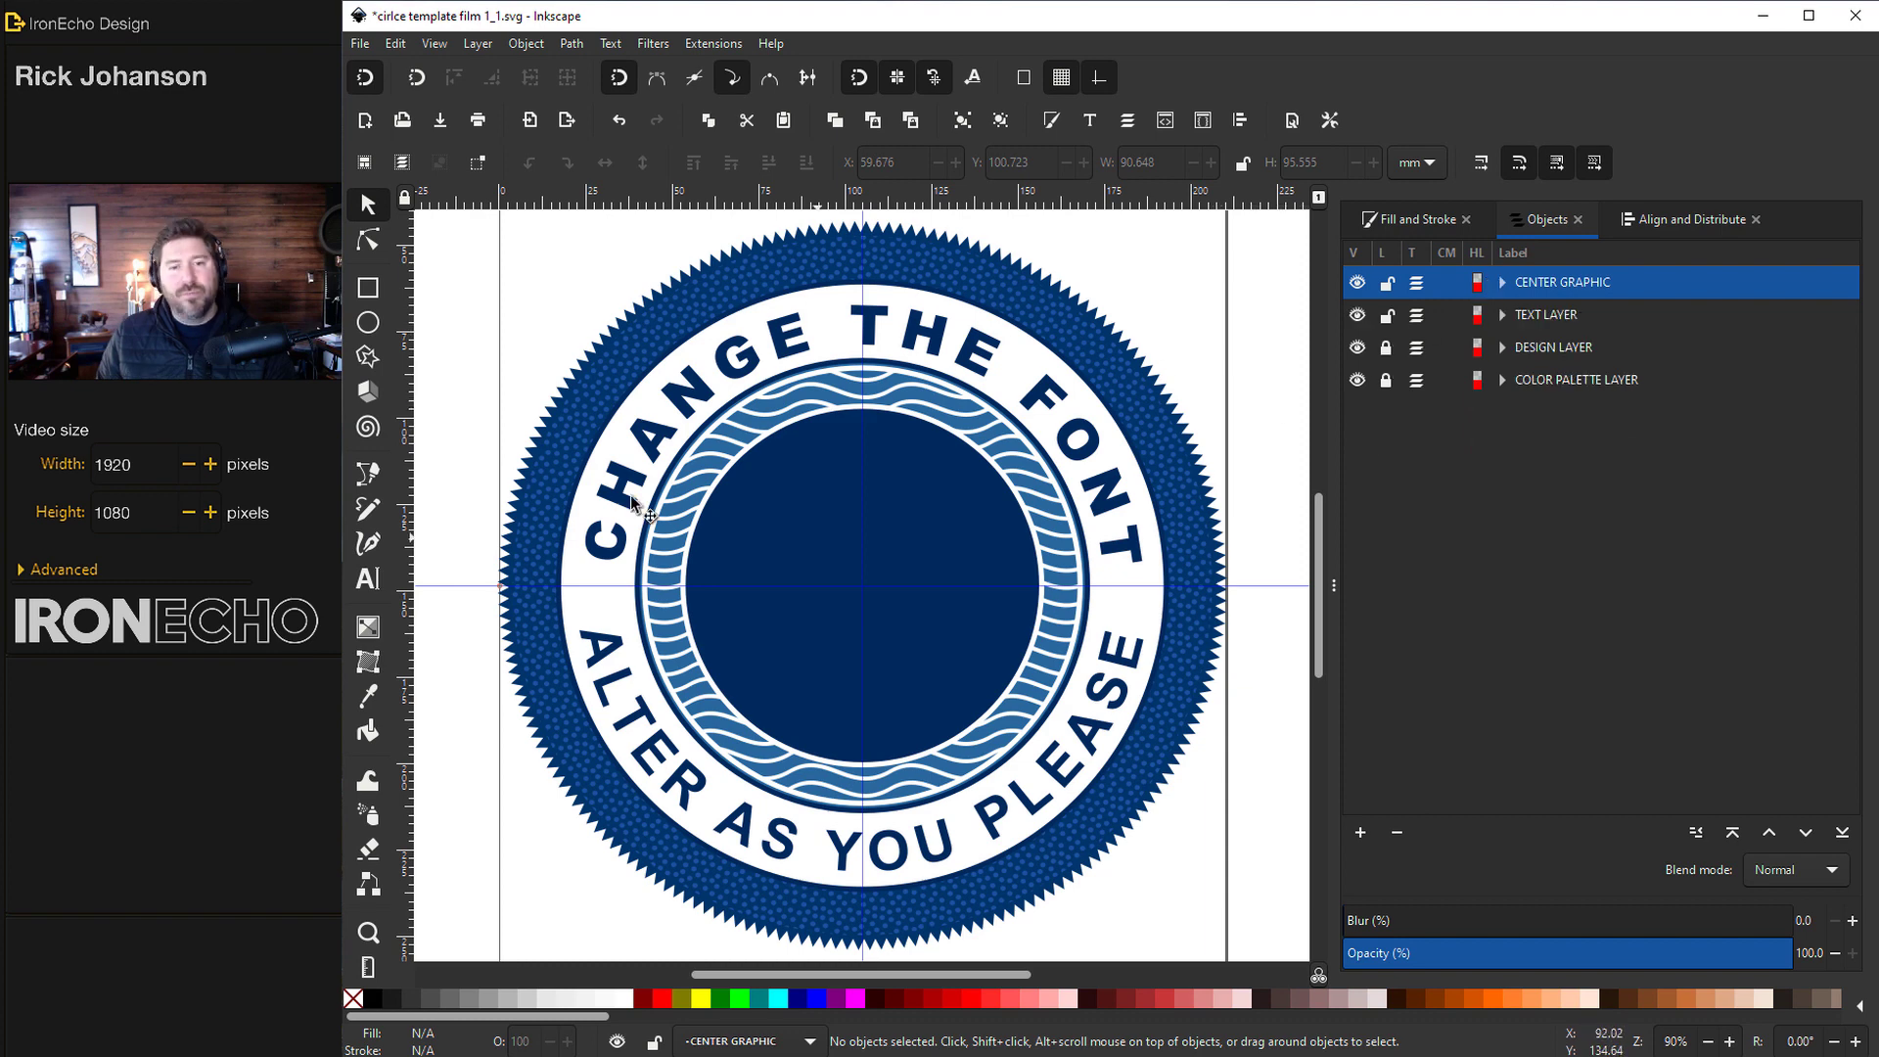
pyautogui.click(361, 45)
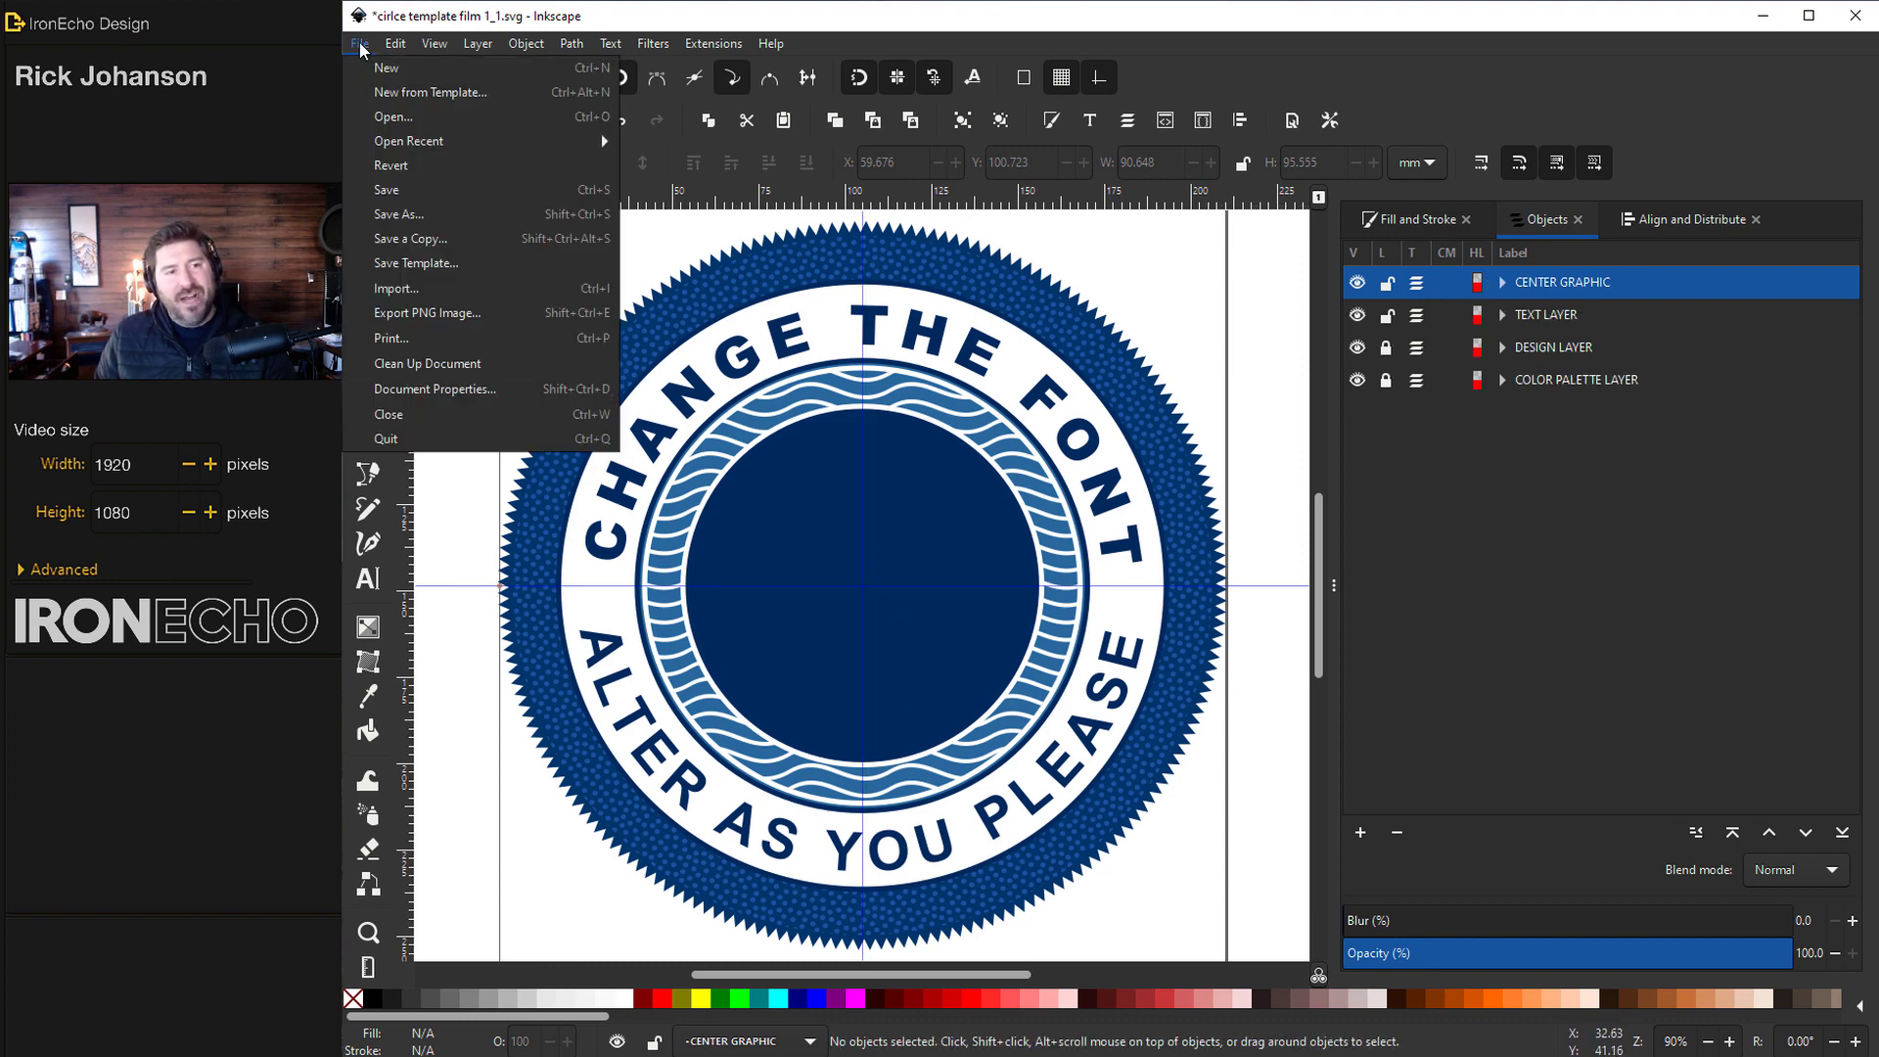
pyautogui.click(409, 266)
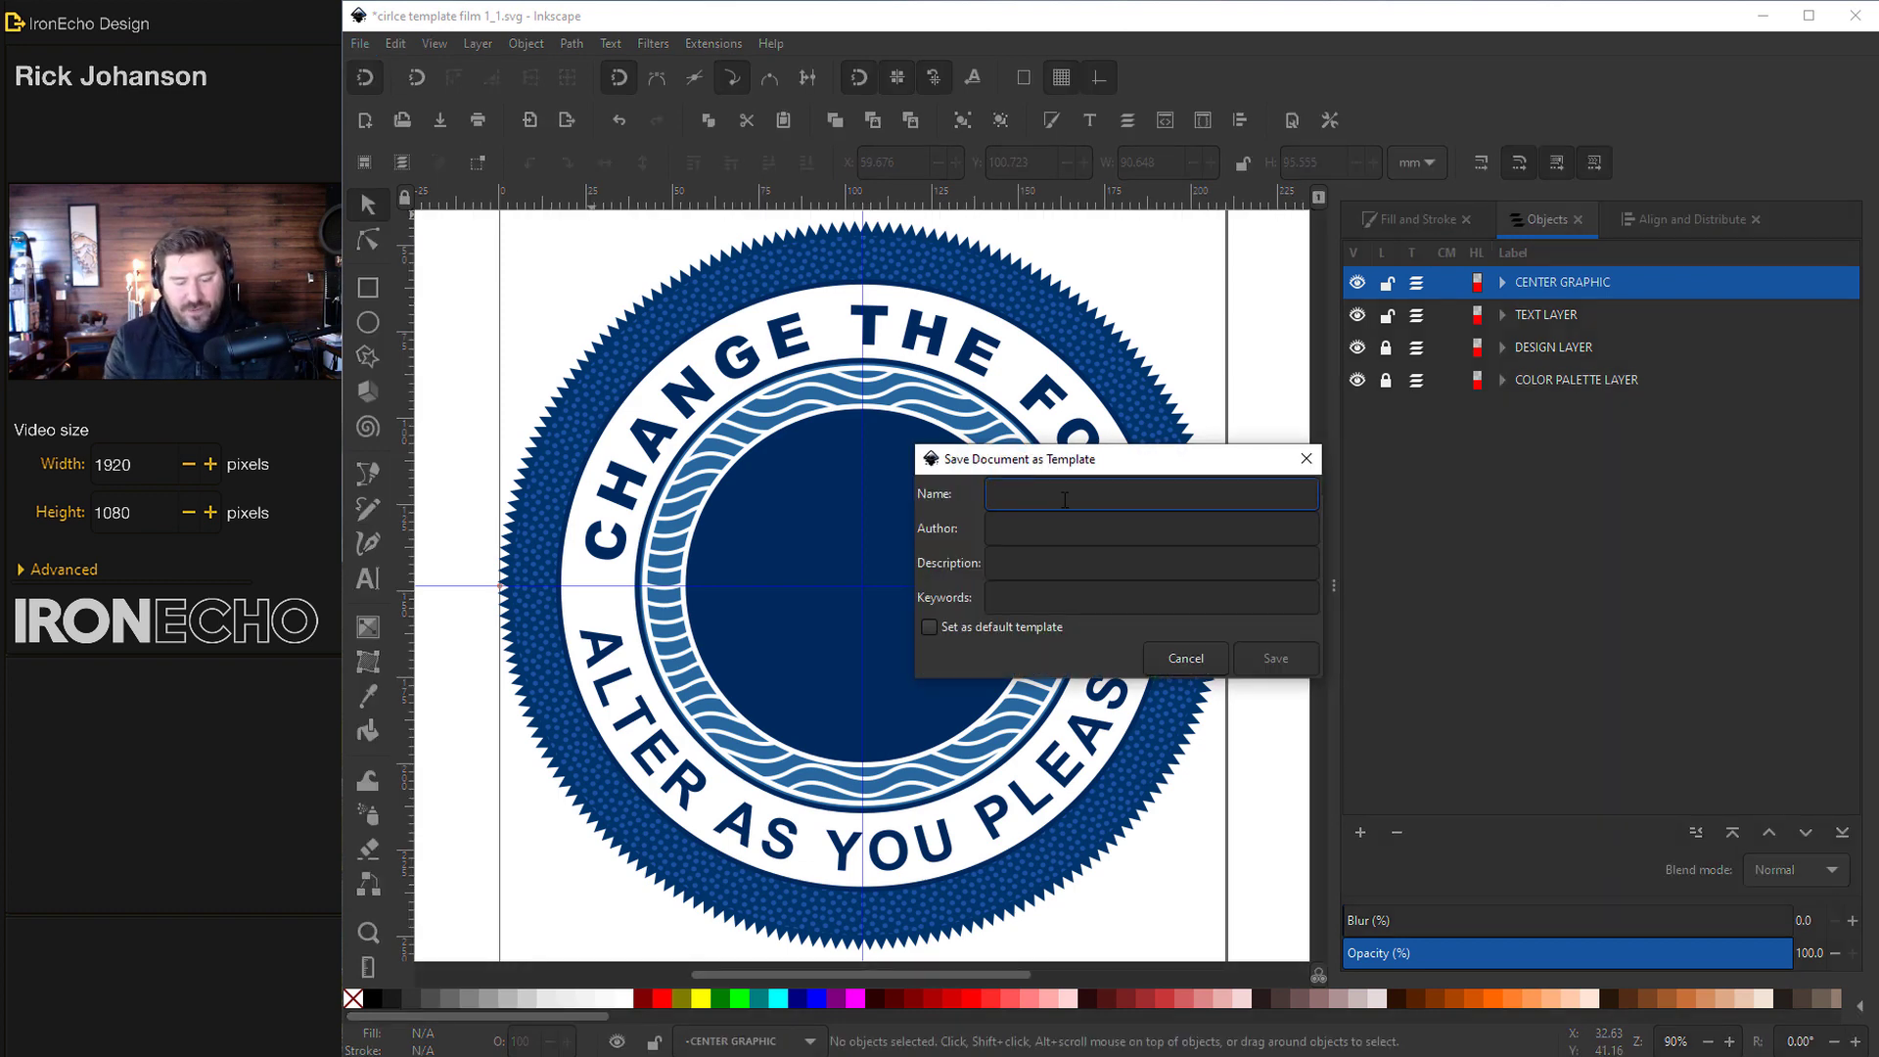
pyautogui.write('IronEcho Circle Badge Template')
pyautogui.click(1050, 530)
pyautogui.write('M')
pyautogui.press('BackSpace')
pyautogui.write('Ricky')
pyautogui.press('Return')
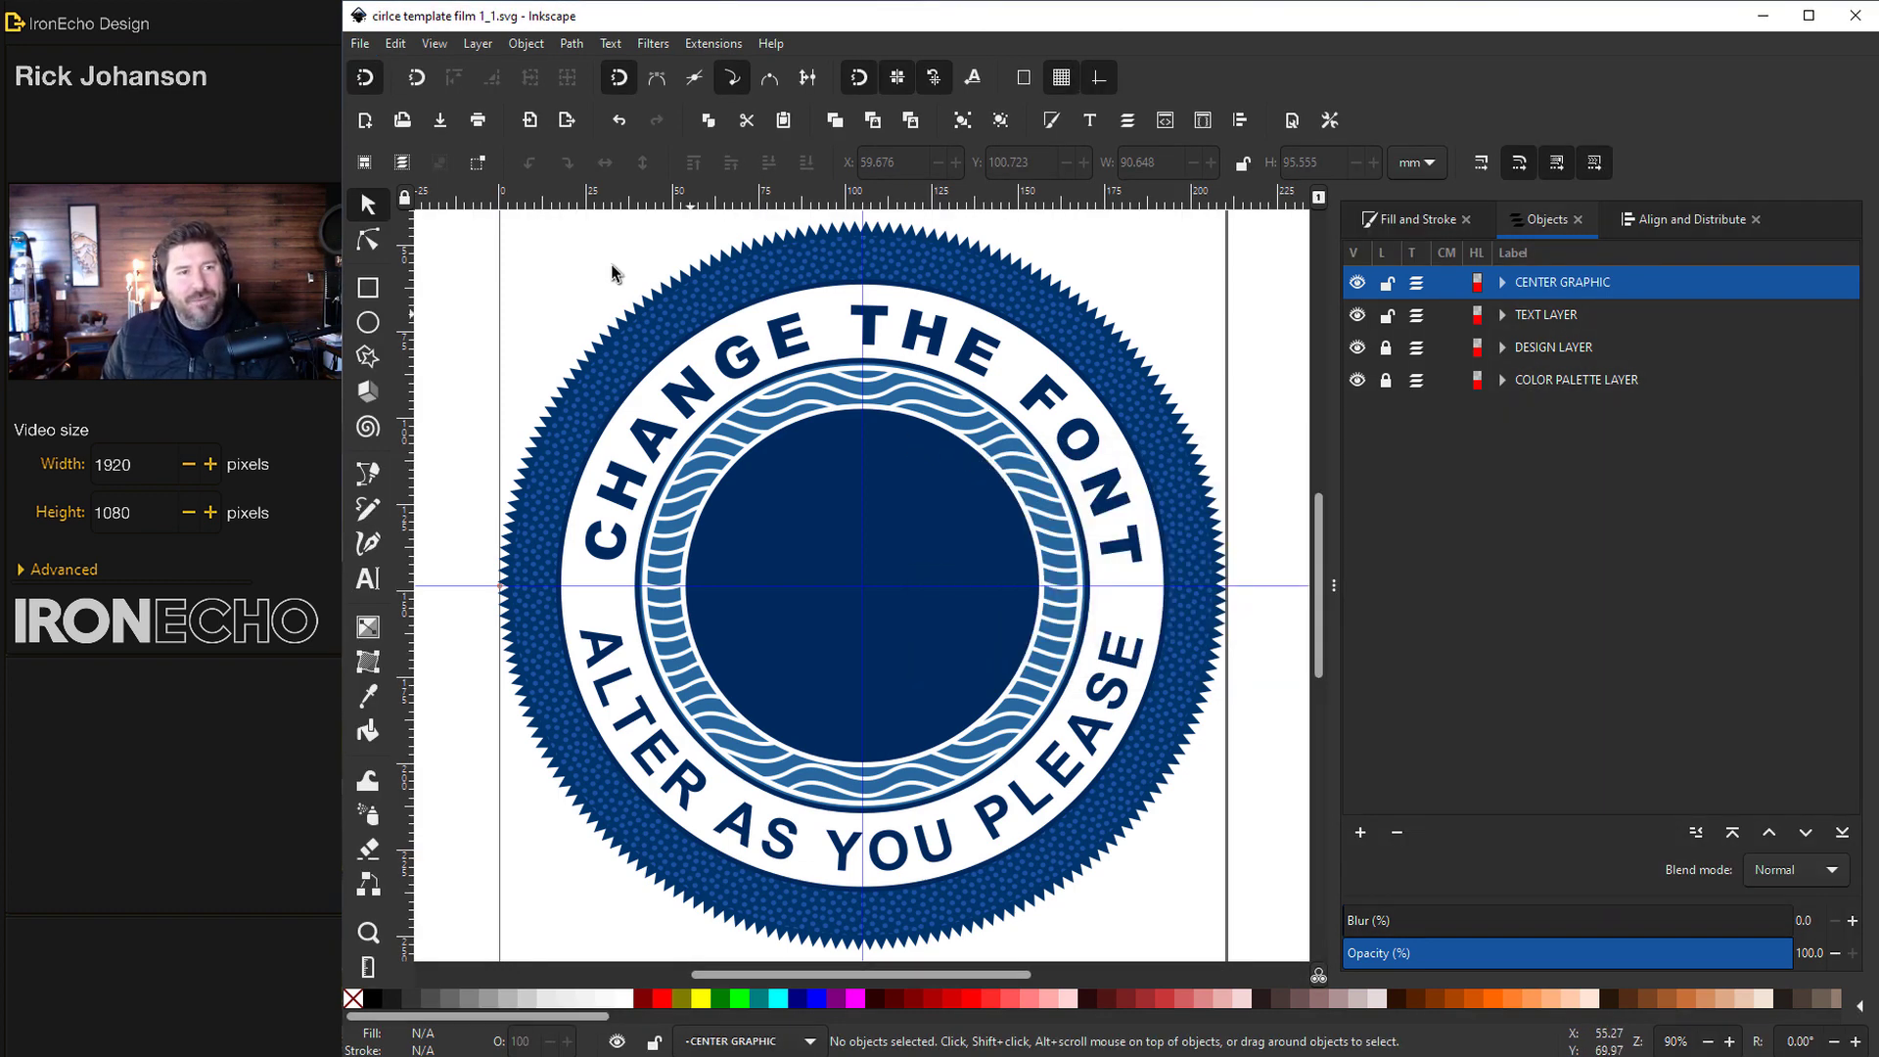
pyautogui.hotkey('ctrl', 'n')
# Create a new document from the IronEcho Circle Badge Template and show the hibiscus Flower graphic
pyautogui.click(359, 43)
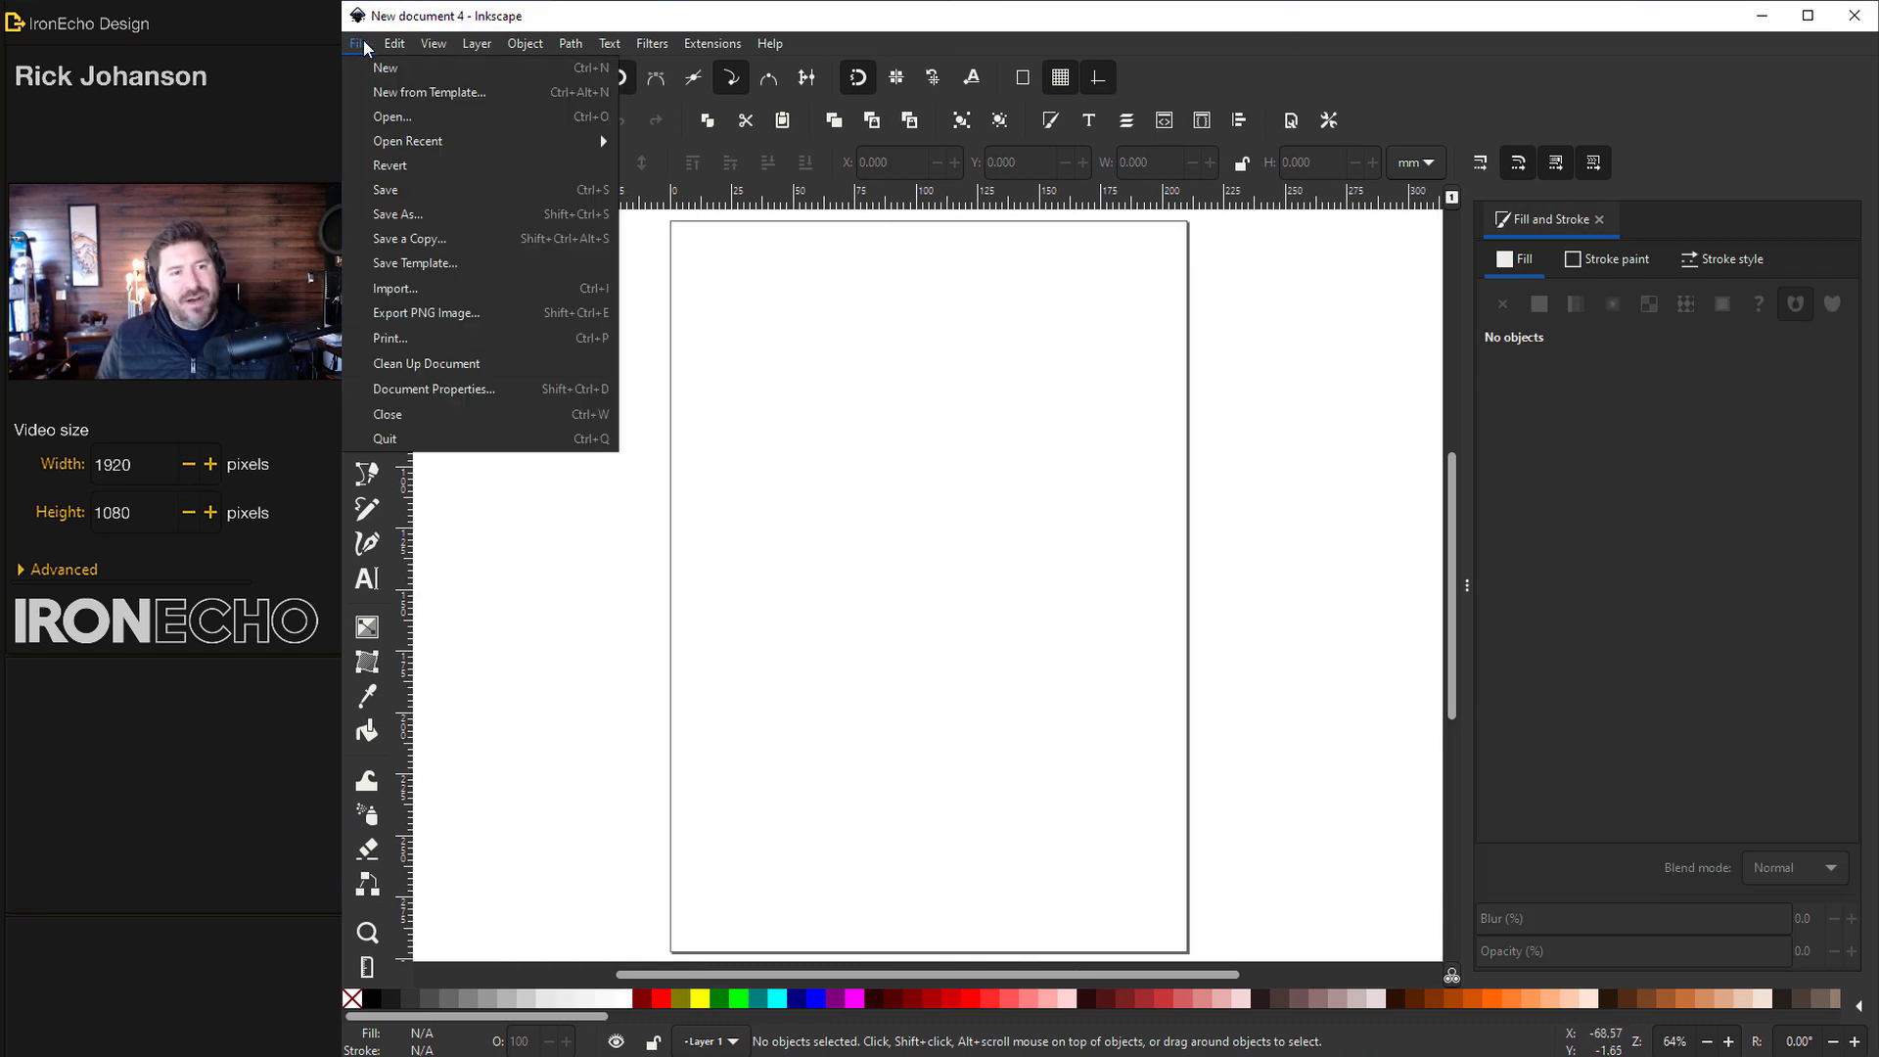
pyautogui.click(437, 90)
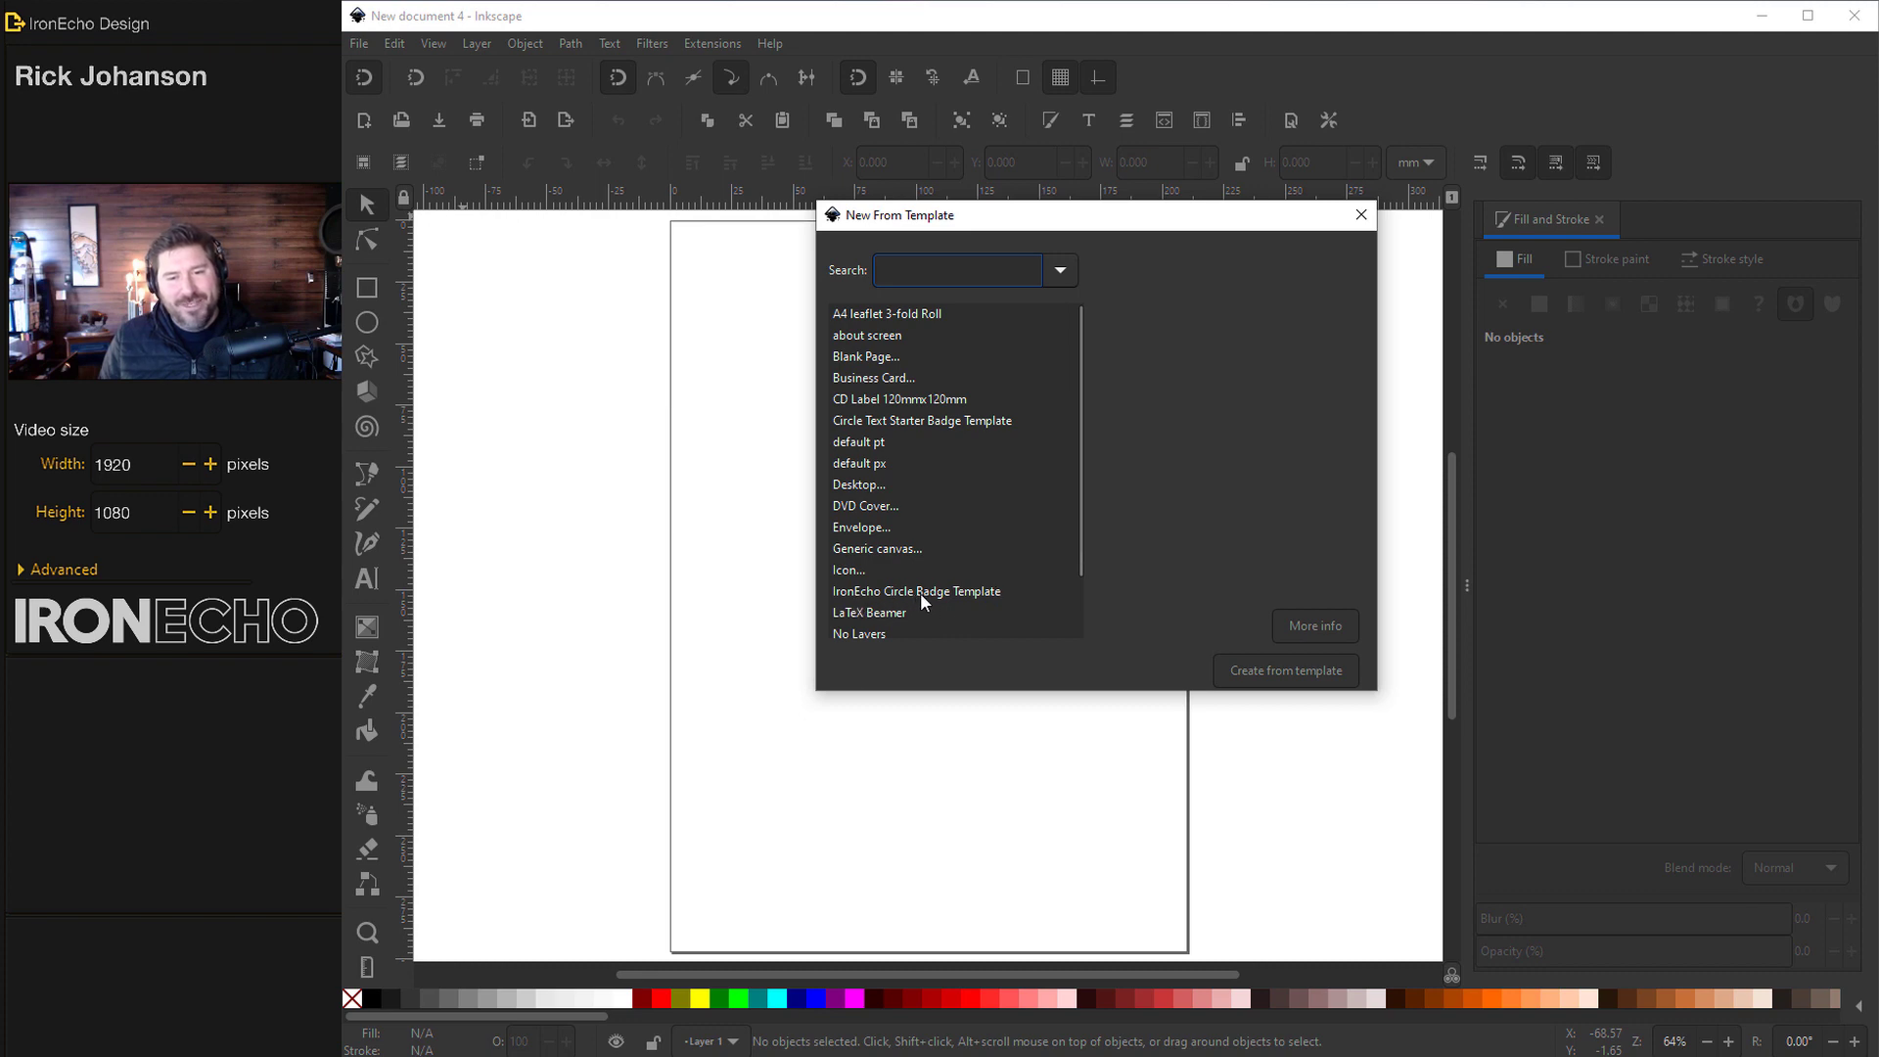
pyautogui.click(919, 591)
pyautogui.click(1235, 665)
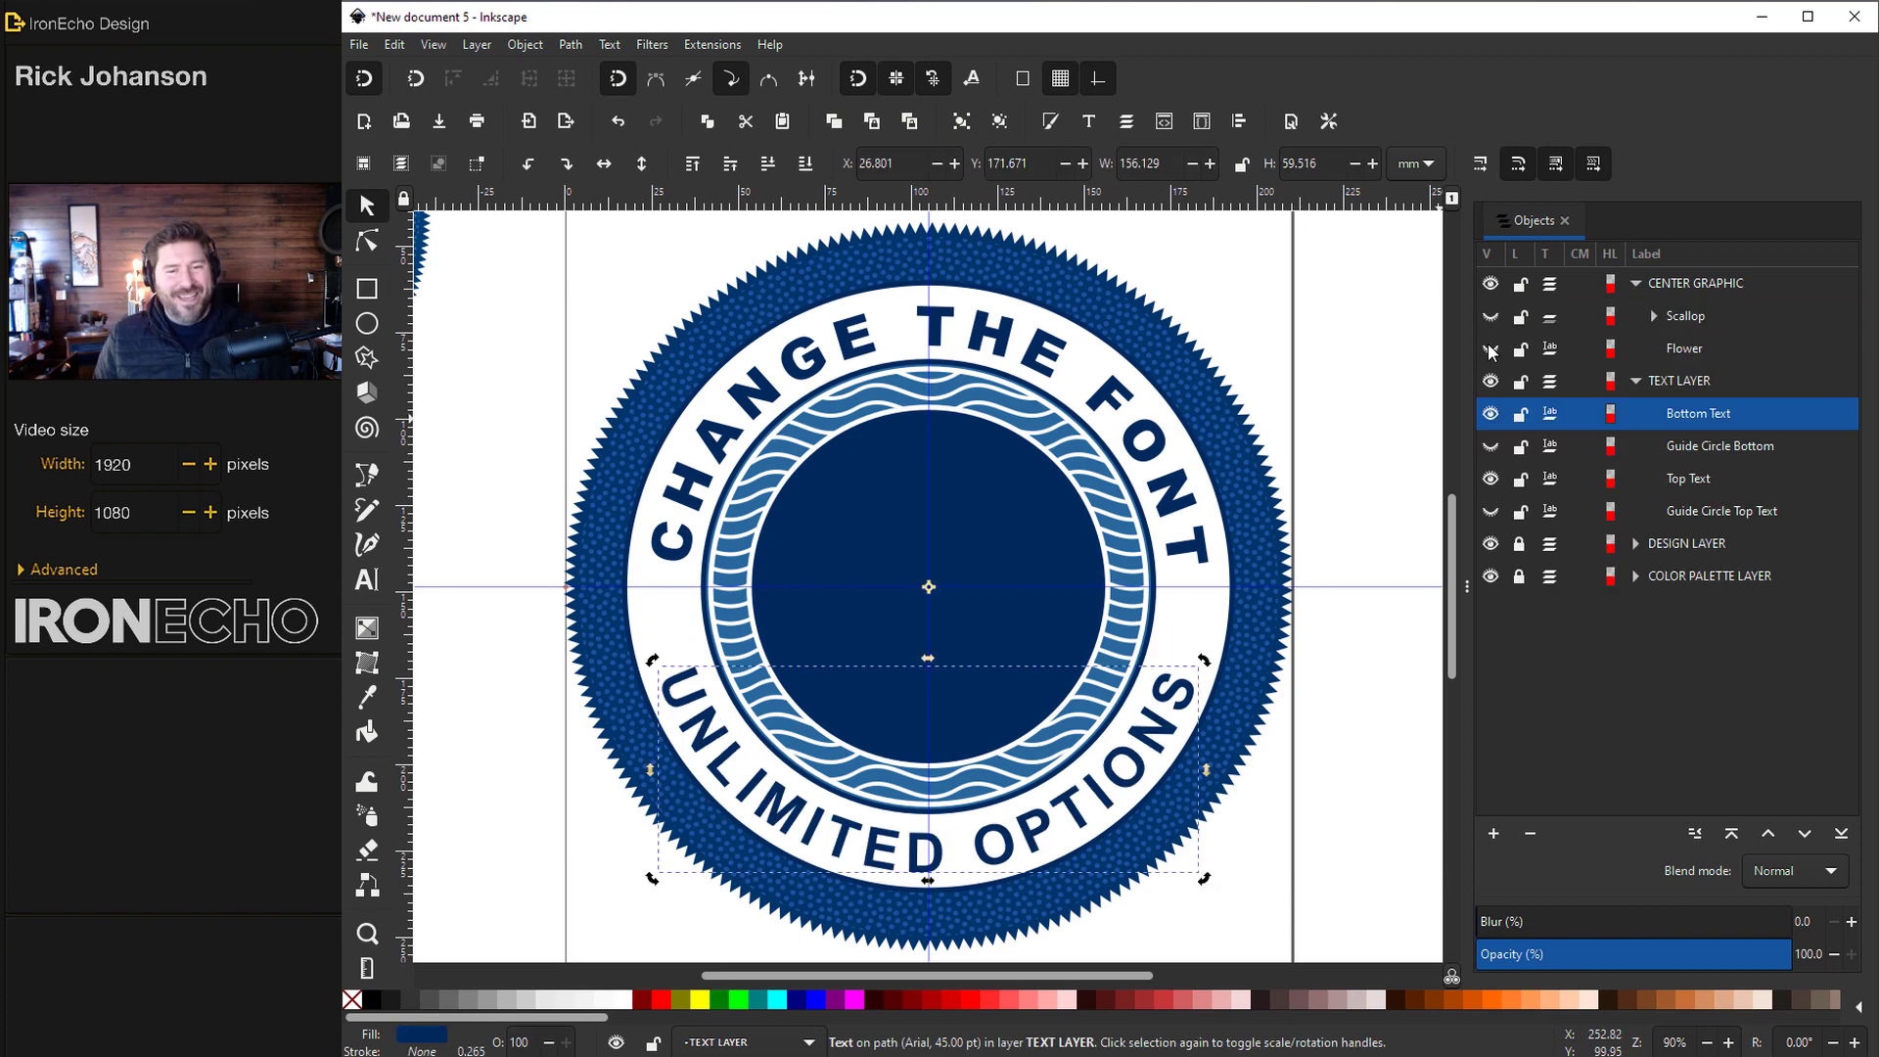
pyautogui.click(1489, 349)
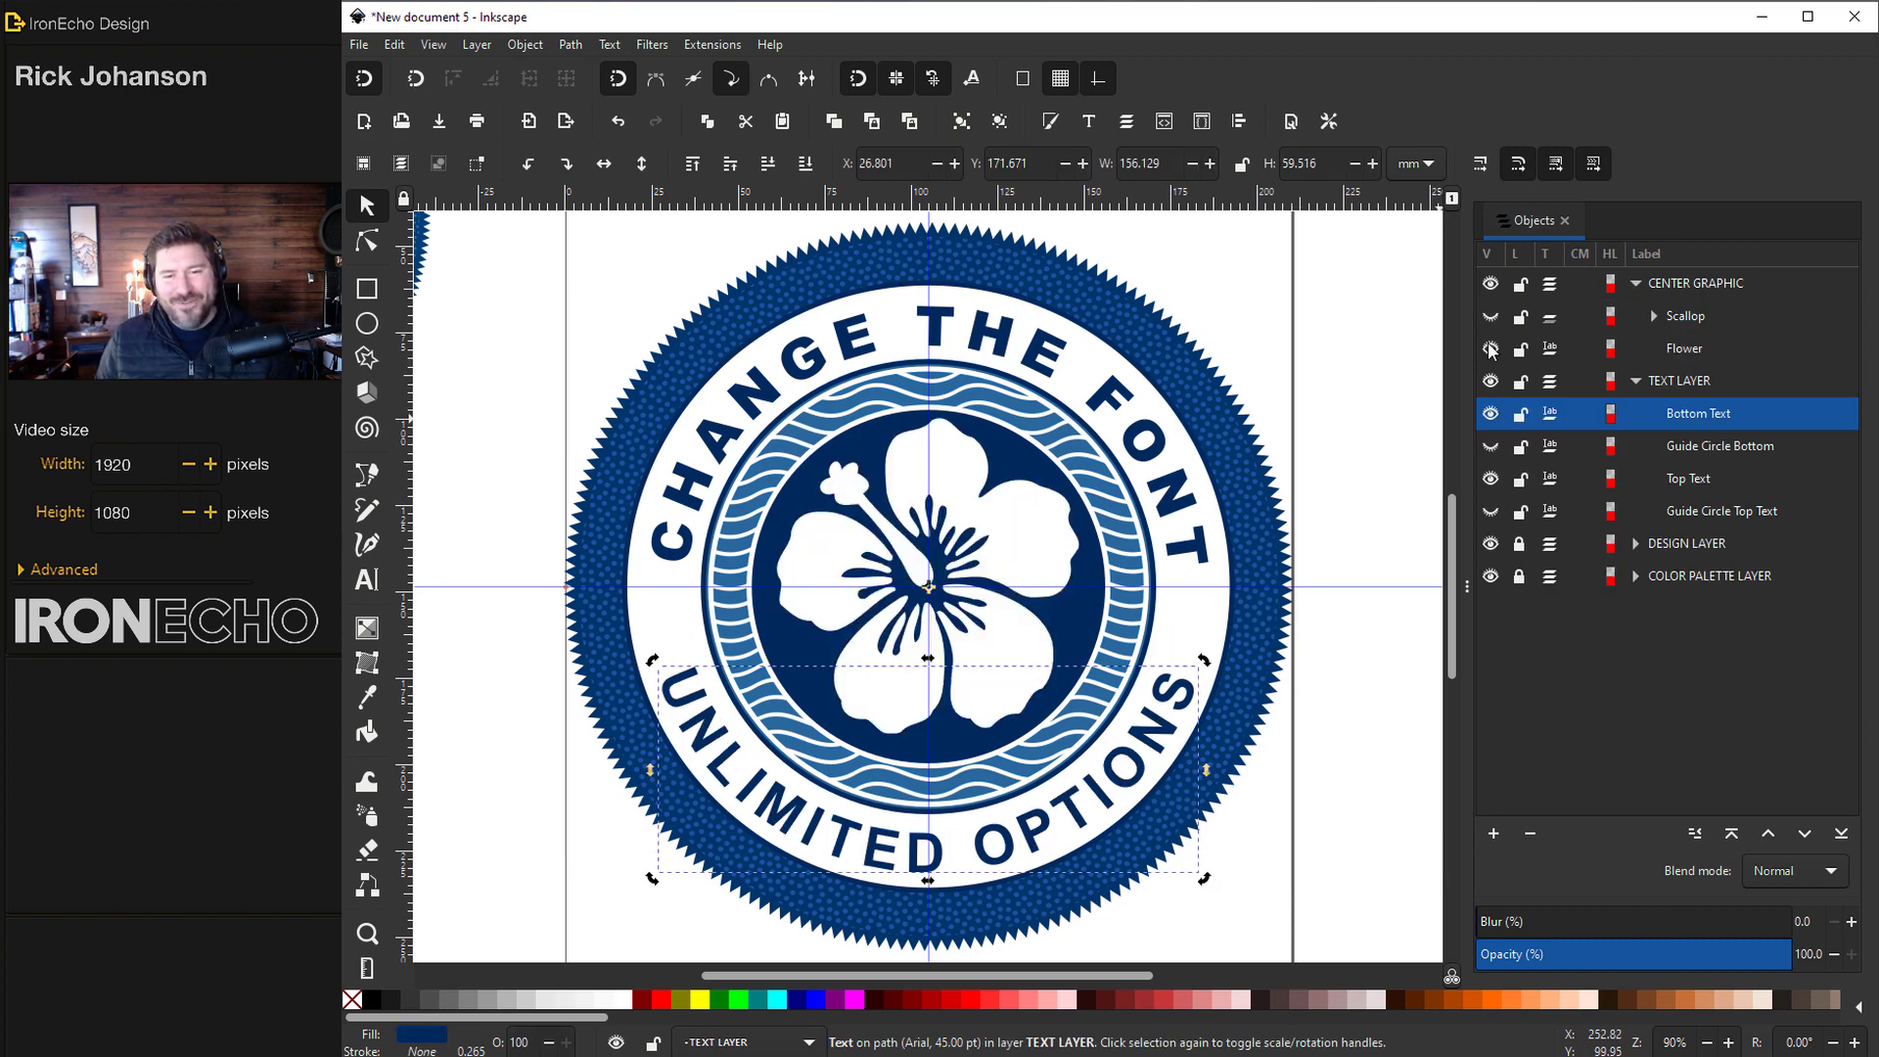